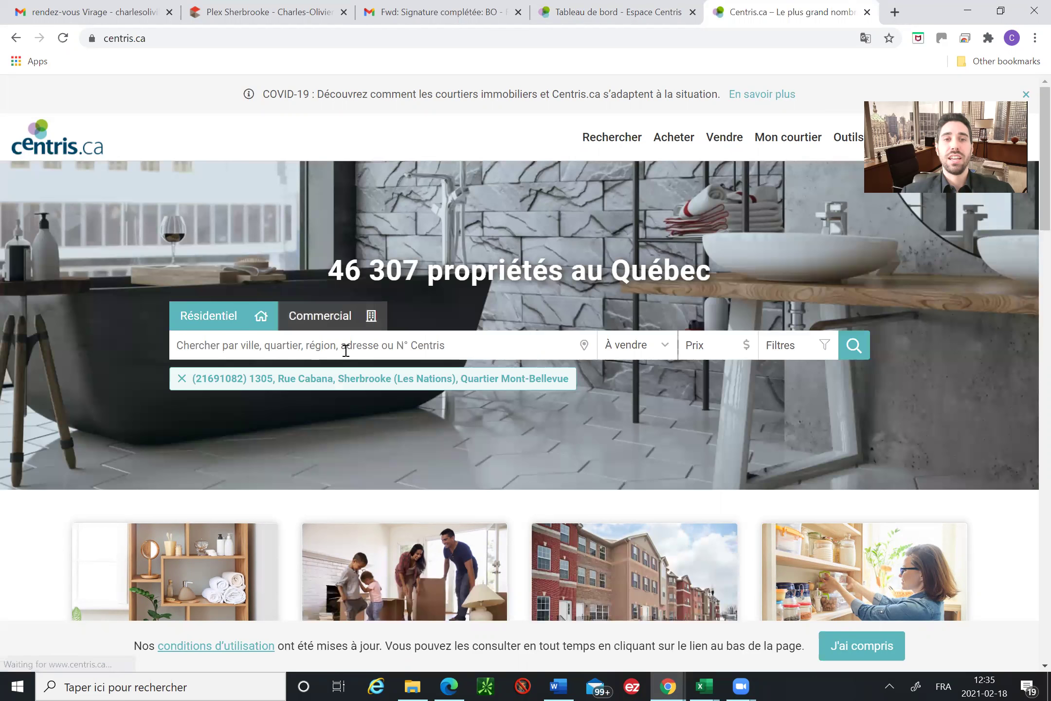
- Search Centris.ca for '1305 cab' and open the 1305 Rue Cabana, Sherbrooke listing
{"action": "left_click", "coordinate": [346, 351]}
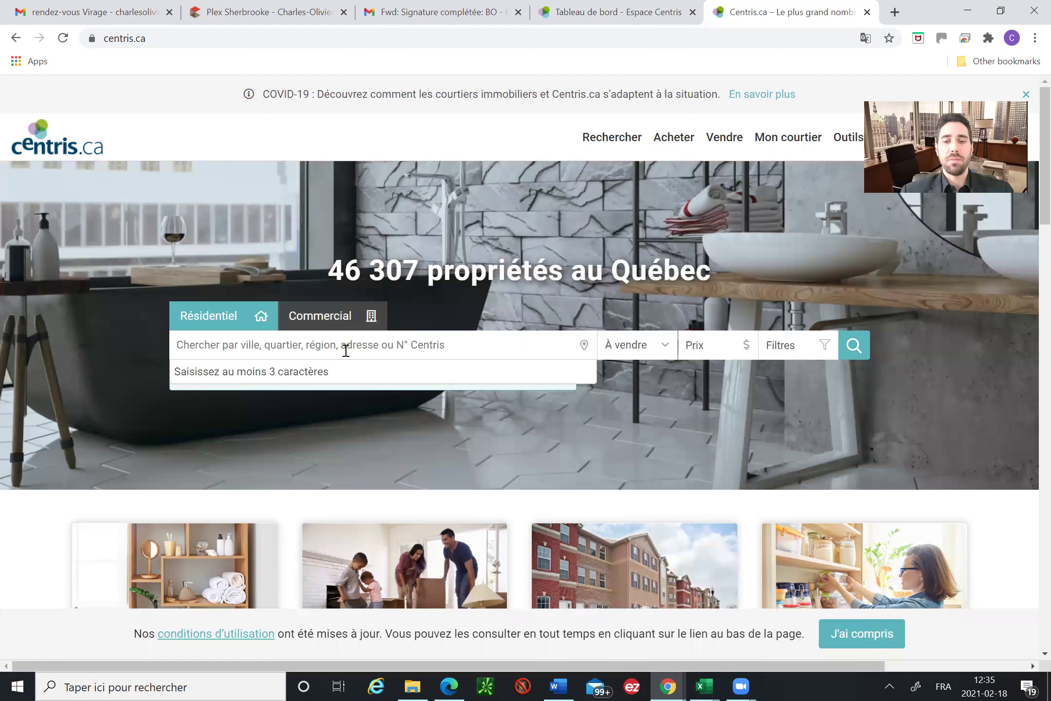
{"action": "type", "text": "1305"}
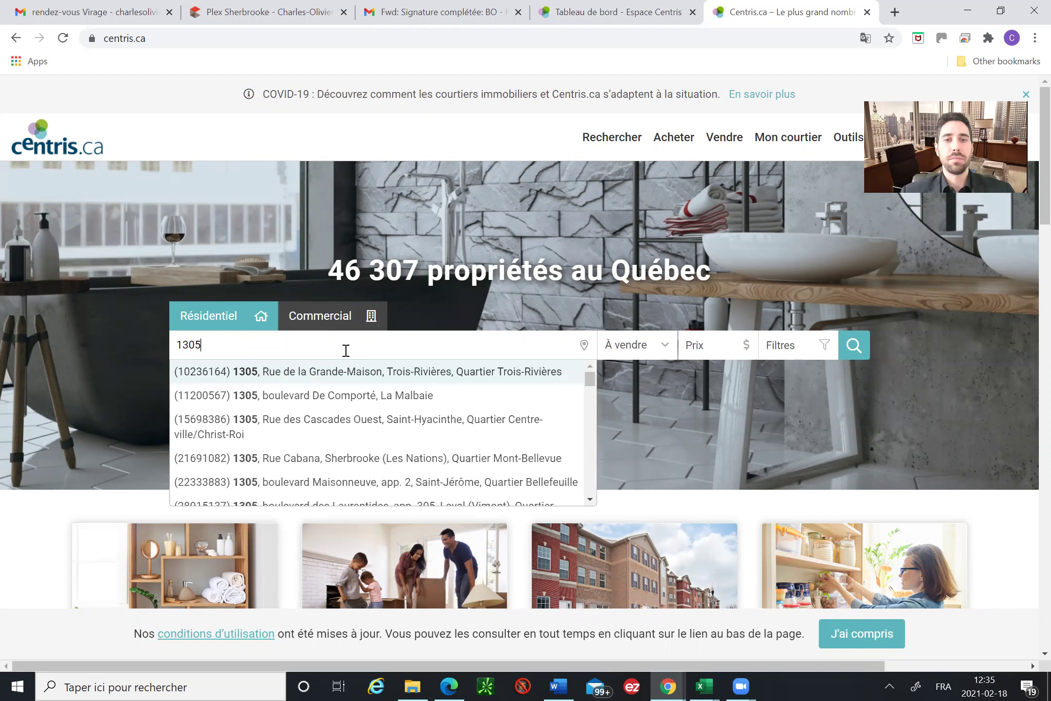
{"action": "type", "text": " cab"}
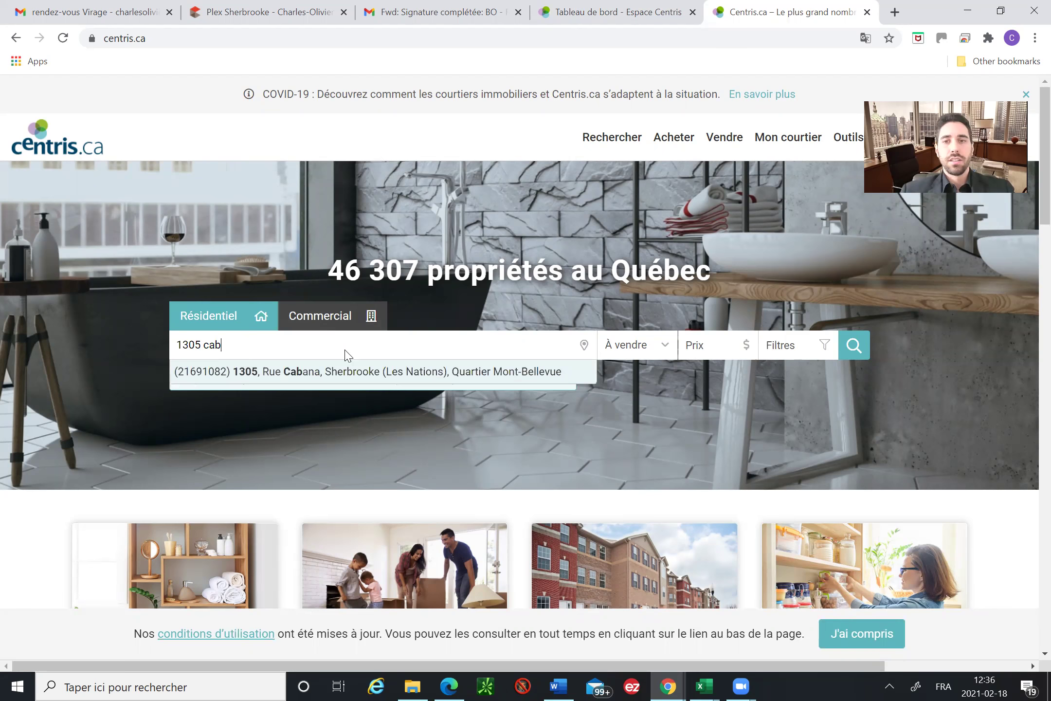
{"action": "key", "text": "Return"}
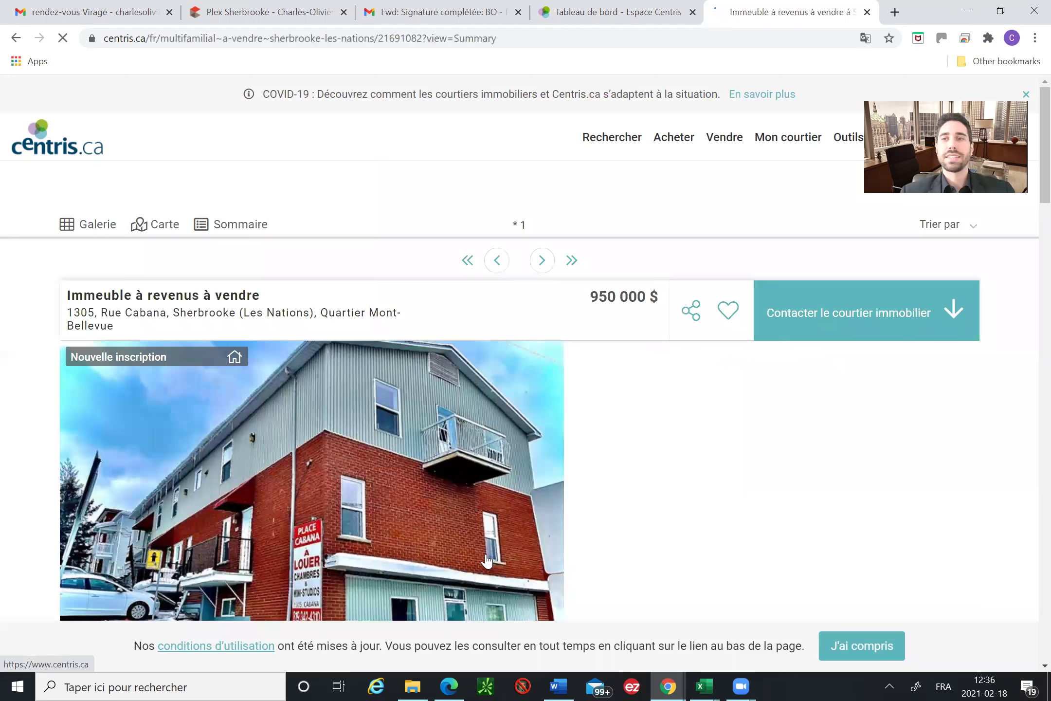
{"action": "scroll", "coordinate": [487, 559], "scroll_direction": "down", "scroll_amount": 1}
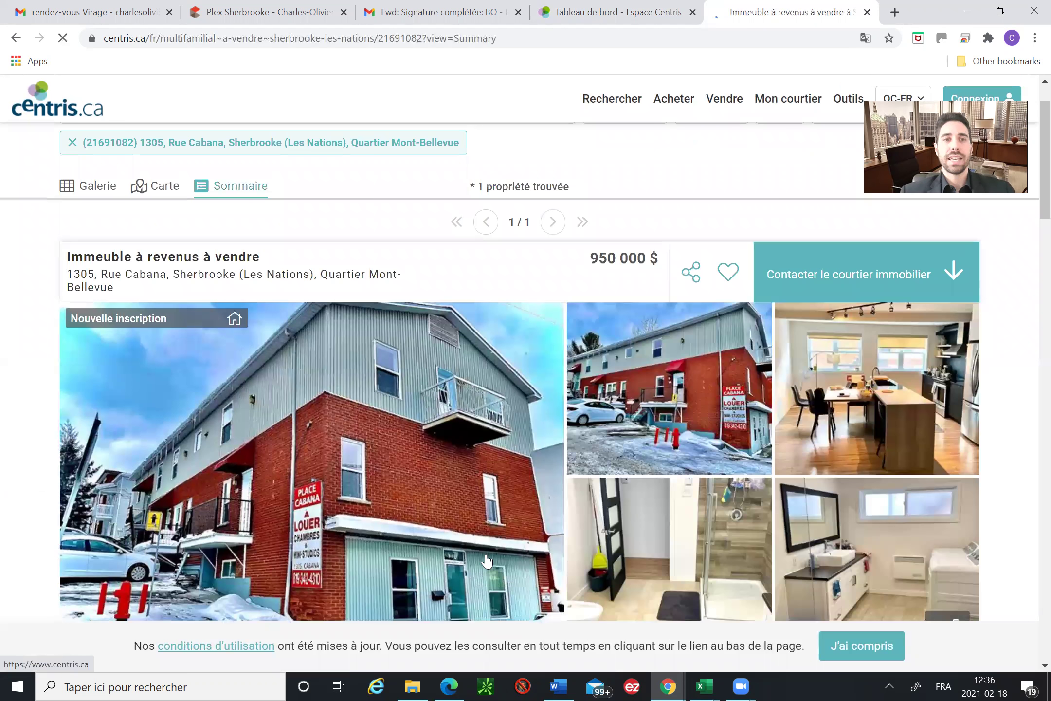
{"action": "scroll", "coordinate": [487, 560], "scroll_direction": "down", "scroll_amount": 2}
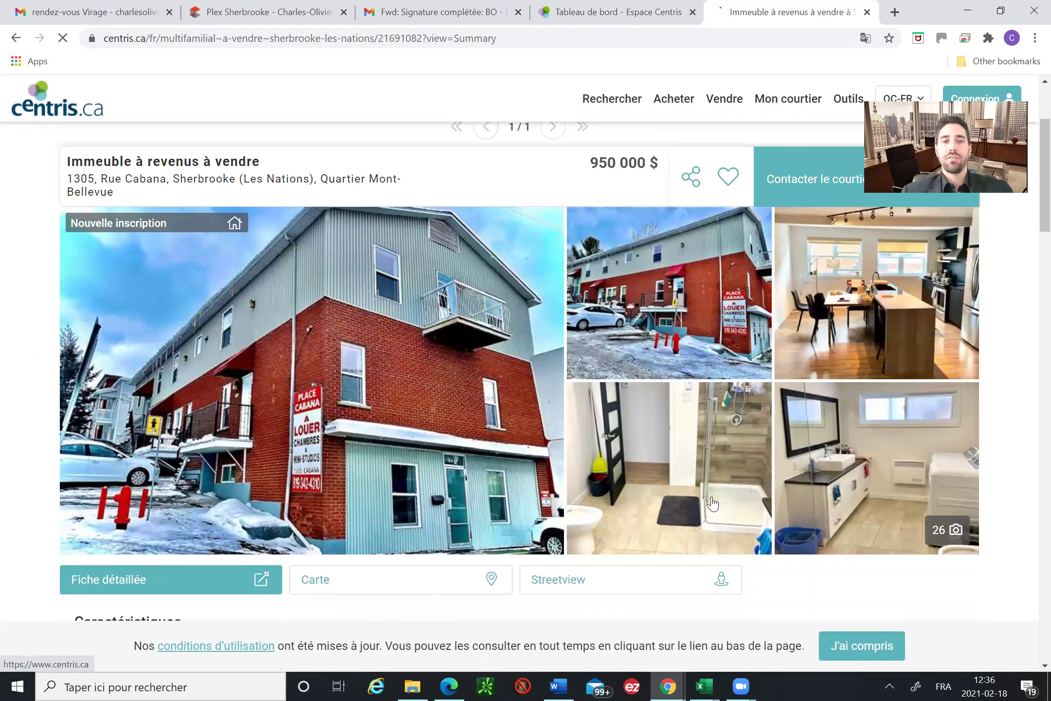
{"action": "left_click", "coordinate": [618, 589]}
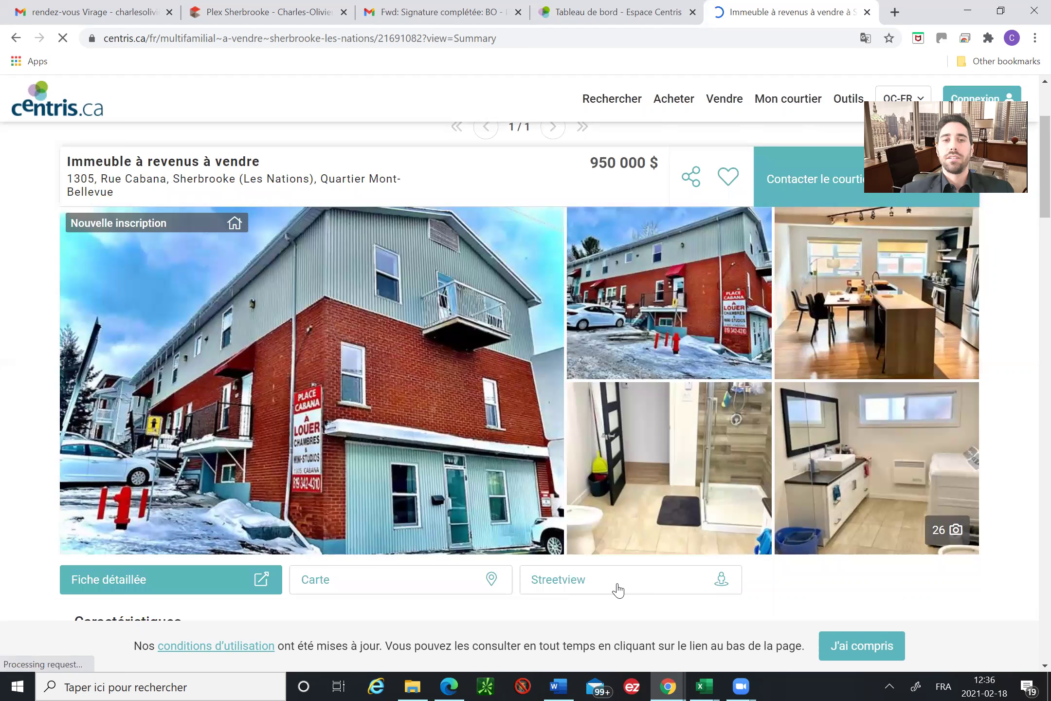
{"action": "scroll", "coordinate": [677, 578], "scroll_direction": "down", "scroll_amount": 1}
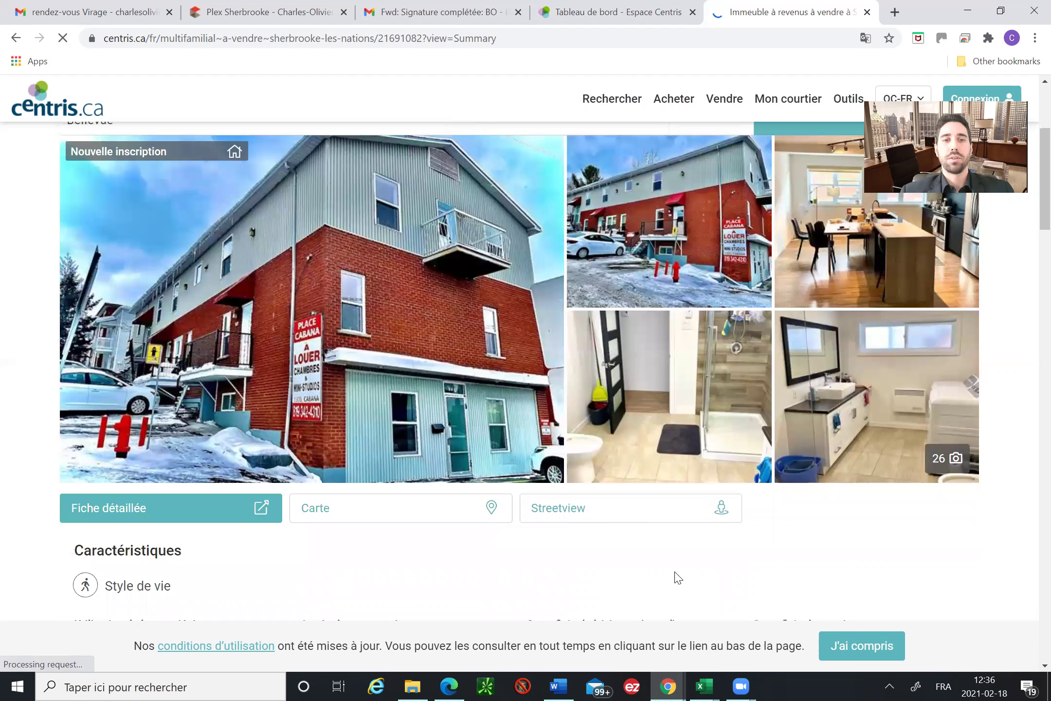
{"action": "scroll", "coordinate": [677, 578], "scroll_direction": "down", "scroll_amount": 3}
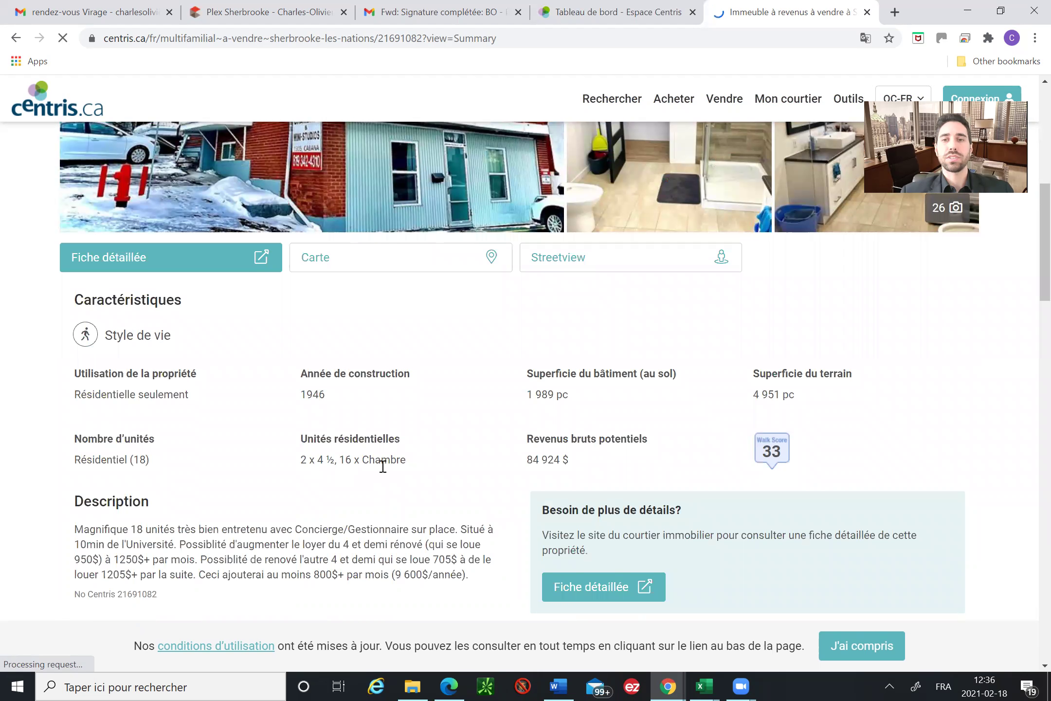
{"action": "scroll", "coordinate": [384, 469], "scroll_direction": "up", "scroll_amount": 1}
{"action": "scroll", "coordinate": [385, 469], "scroll_direction": "up", "scroll_amount": 1}
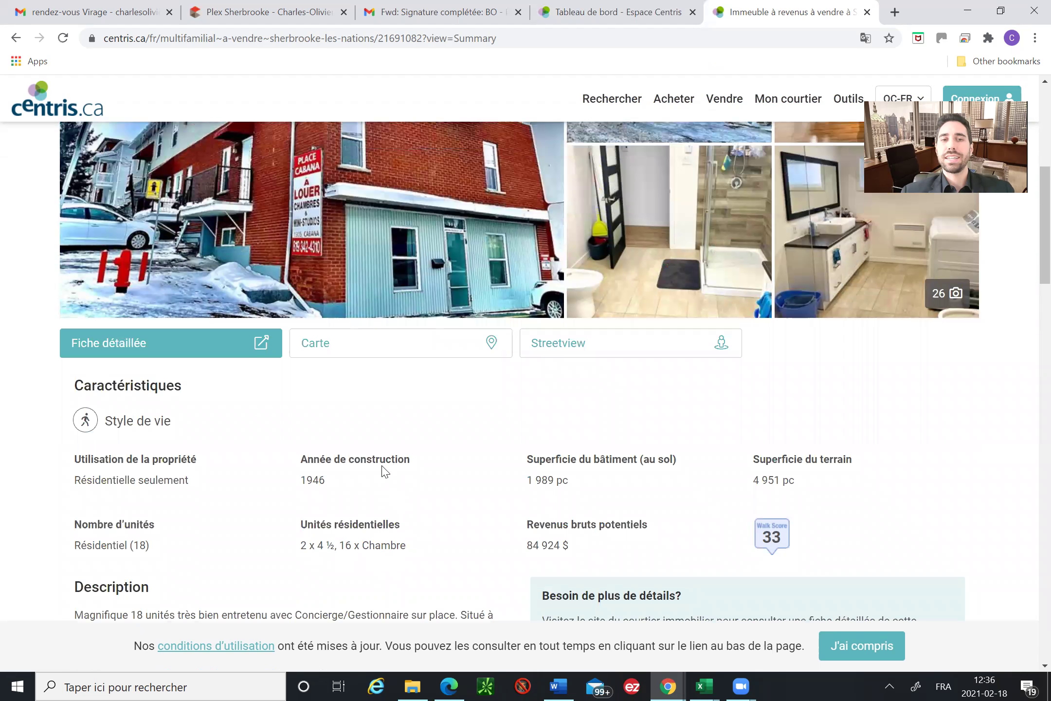
{"action": "scroll", "coordinate": [385, 469], "scroll_direction": "up", "scroll_amount": 1}
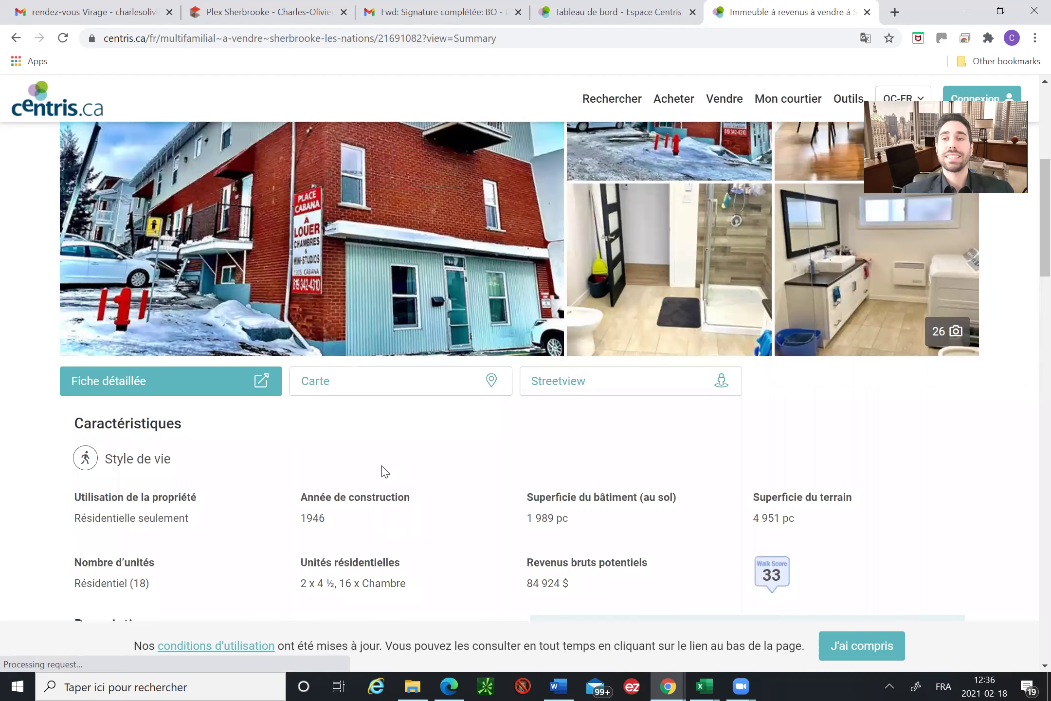
{"action": "scroll", "coordinate": [384, 470], "scroll_direction": "up", "scroll_amount": 2}
{"action": "scroll", "coordinate": [385, 470], "scroll_direction": "up", "scroll_amount": 4}
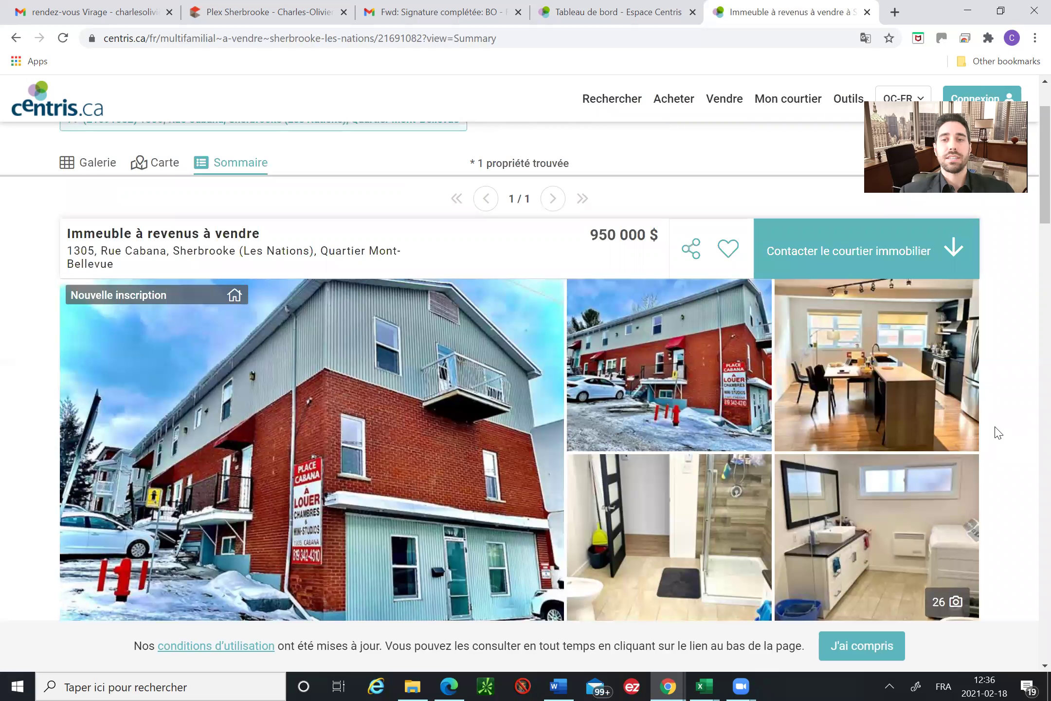
{"action": "scroll", "coordinate": [993, 504], "scroll_direction": "down", "scroll_amount": 1}
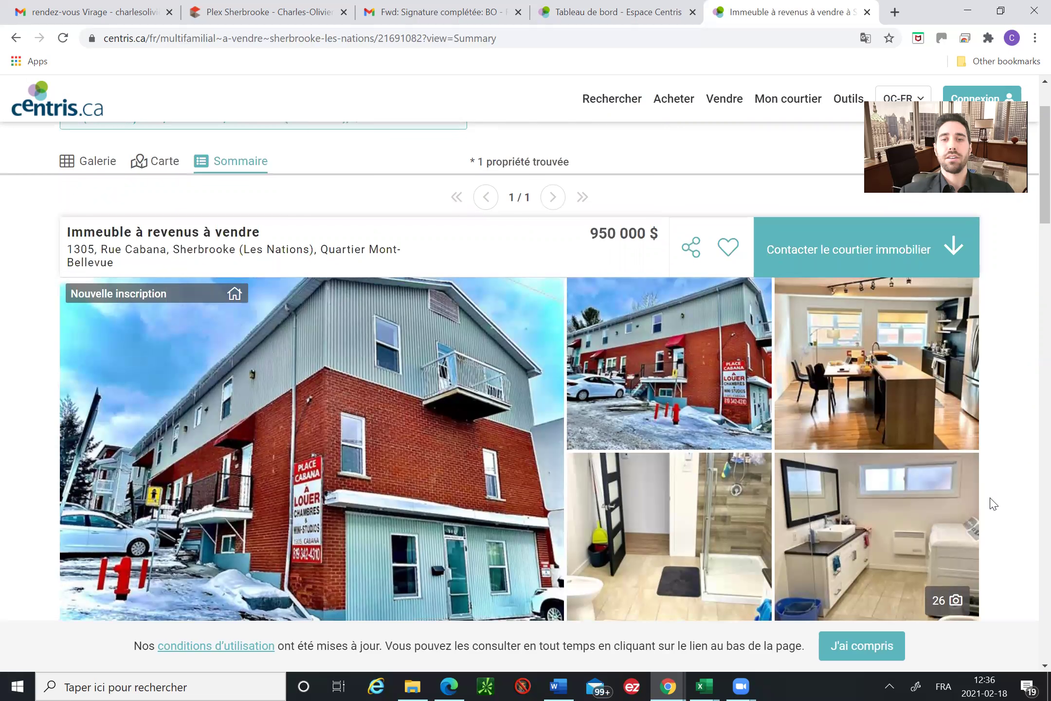
{"action": "scroll", "coordinate": [993, 504], "scroll_direction": "down", "scroll_amount": 1}
{"action": "scroll", "coordinate": [993, 504], "scroll_direction": "down", "scroll_amount": 1}
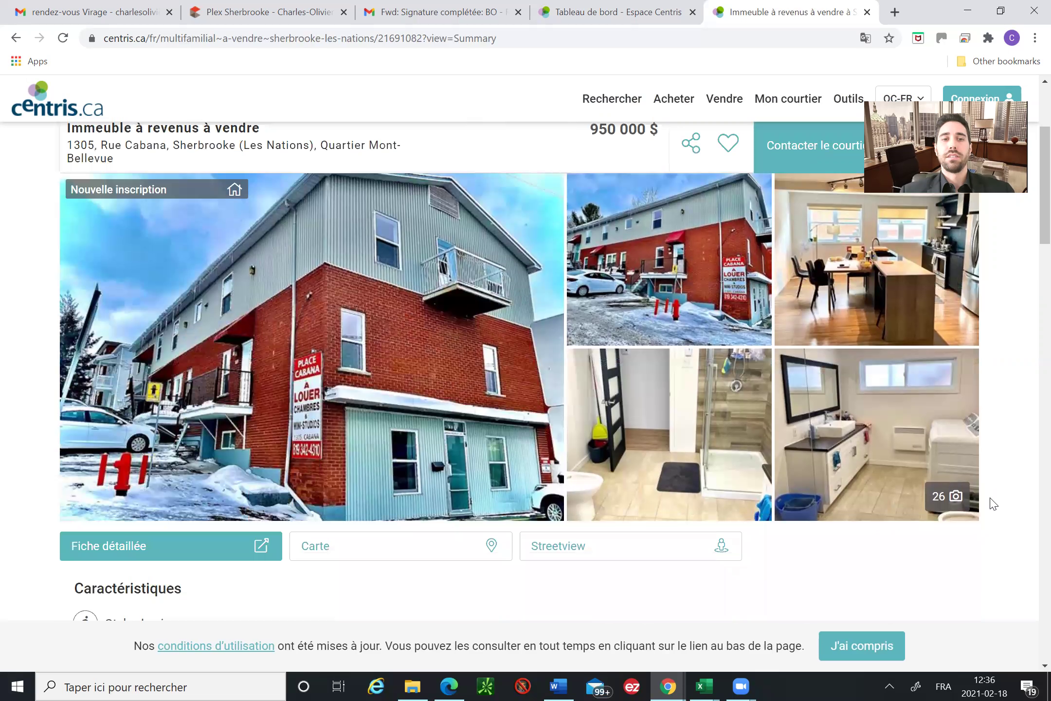
{"action": "scroll", "coordinate": [993, 504], "scroll_direction": "down", "scroll_amount": 6}
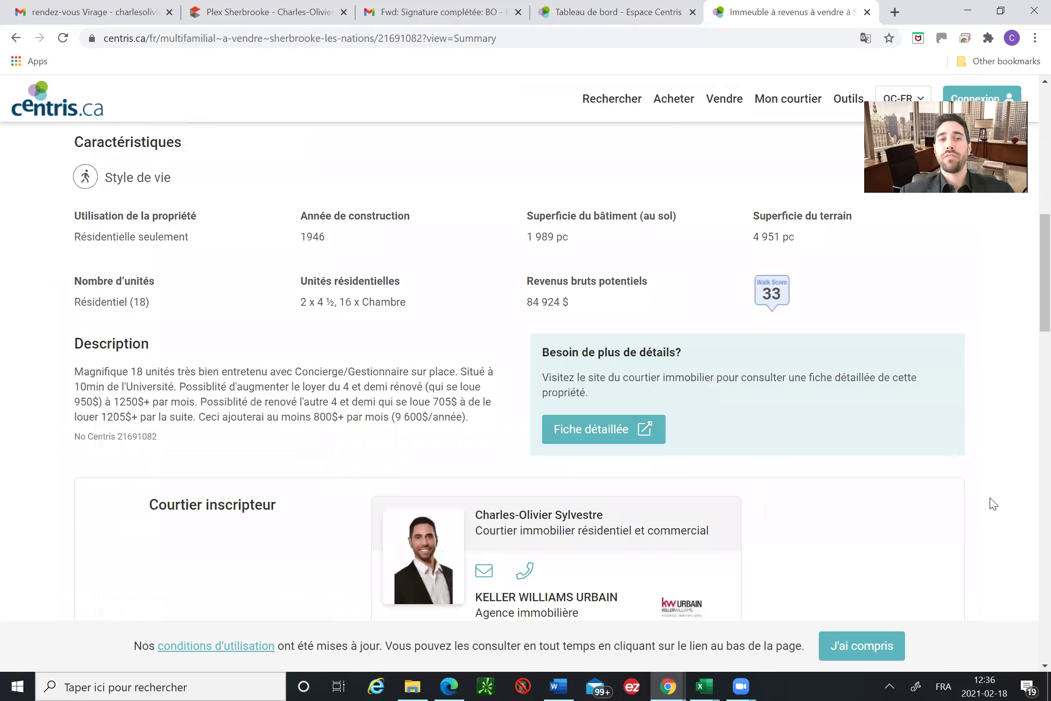
{"action": "scroll", "coordinate": [993, 504], "scroll_direction": "down", "scroll_amount": 1}
{"action": "scroll", "coordinate": [993, 503], "scroll_direction": "down", "scroll_amount": 1}
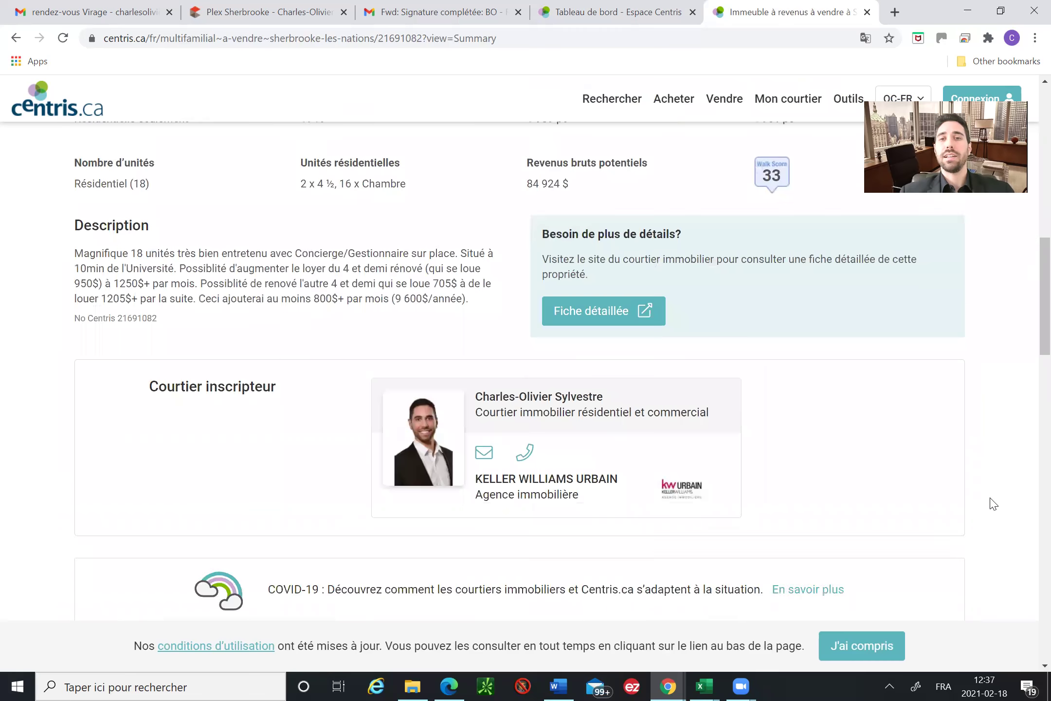
{"action": "scroll", "coordinate": [993, 504], "scroll_direction": "down", "scroll_amount": 1}
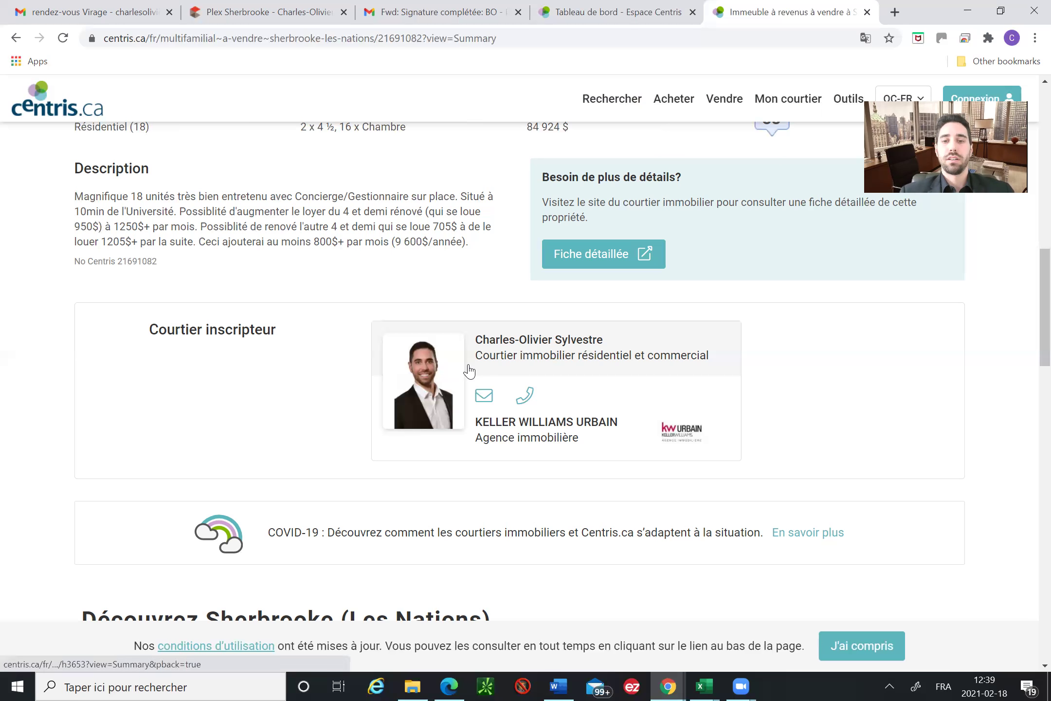
{"action": "mouse_move", "coordinate": [711, 684]}
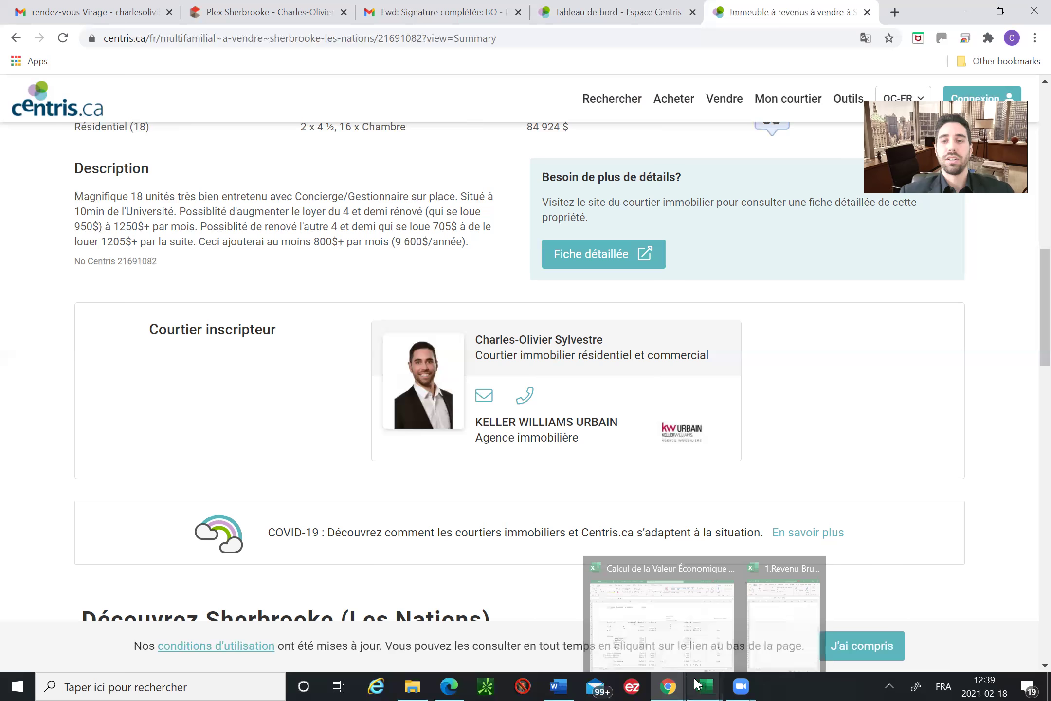
- Switch back to the Calcul de la Valeur Économique workbook and check the 950000 asking price in F3
{"action": "left_click", "coordinate": [680, 662]}
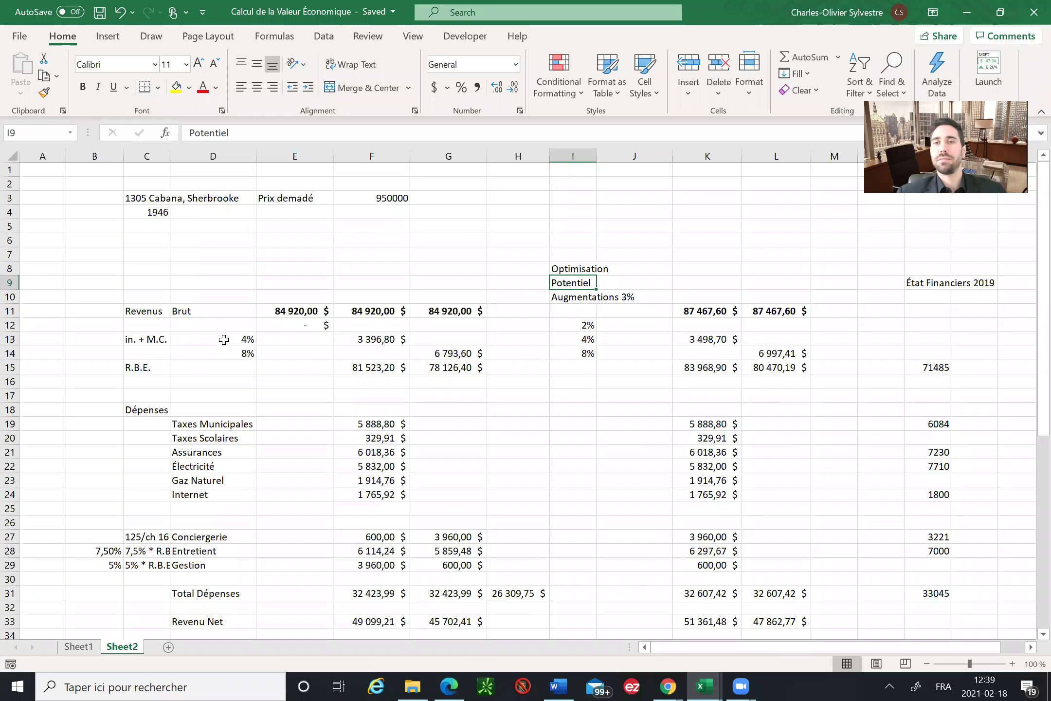
{"action": "left_click", "coordinate": [381, 196]}
{"action": "key", "text": "Return"}
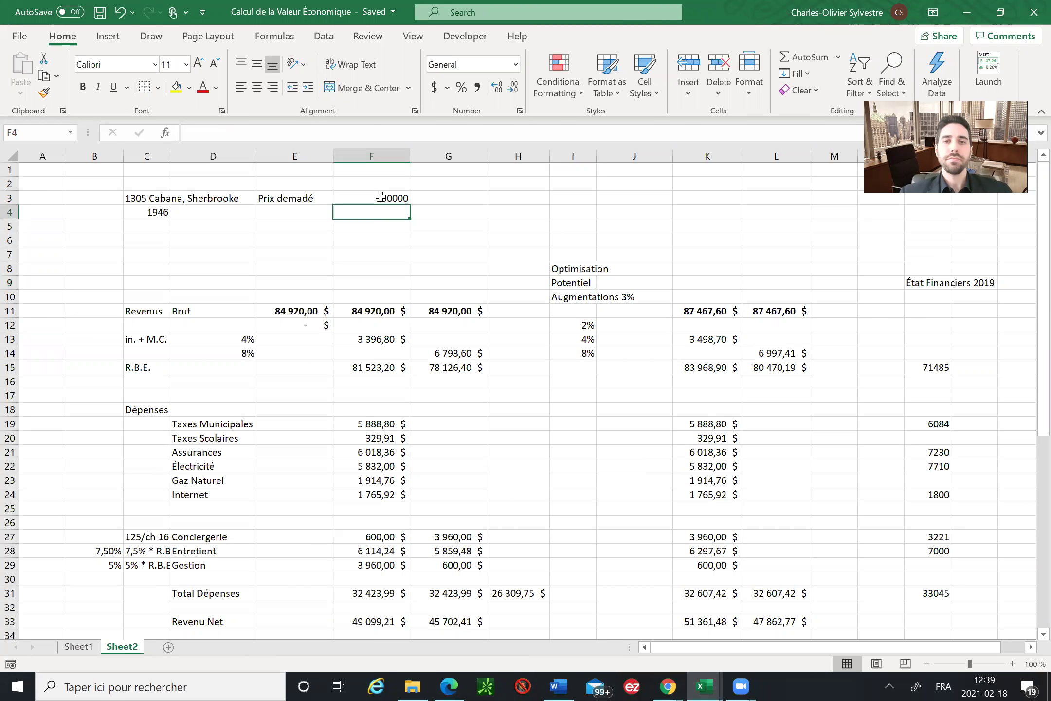
- Inspect the Brut gross revenue formulas in E11, F11 and G11
{"action": "key", "text": "ctrl+Down"}
{"action": "key", "text": "Left"}
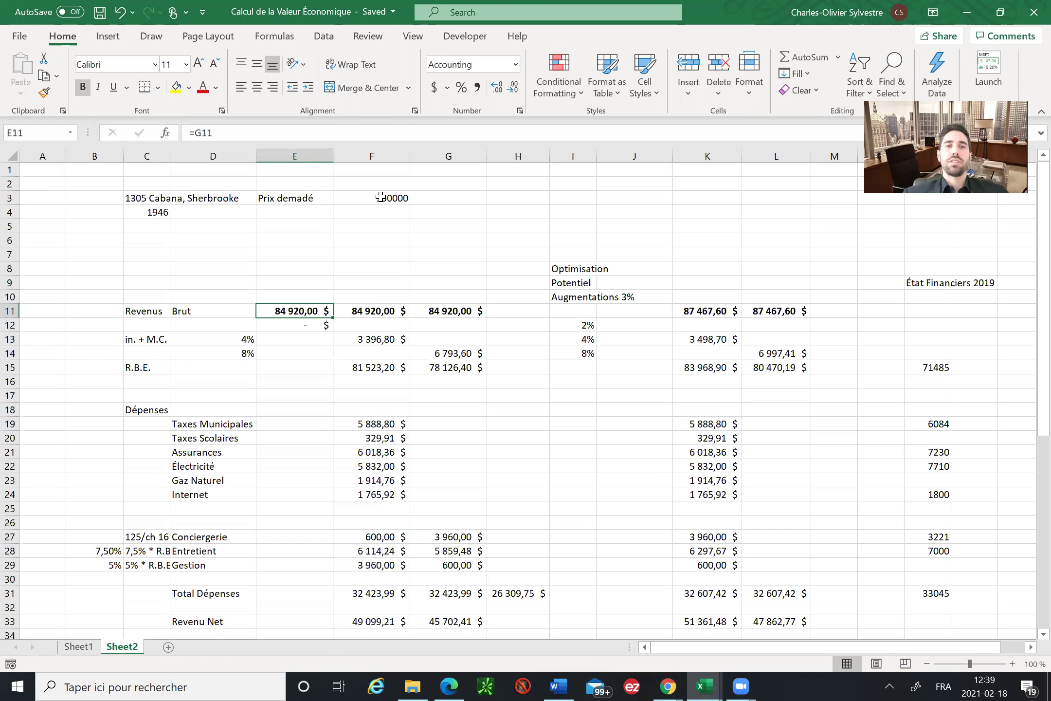
{"action": "key", "text": "Left"}
{"action": "key", "text": "Right"}
{"action": "key", "text": "Right"}
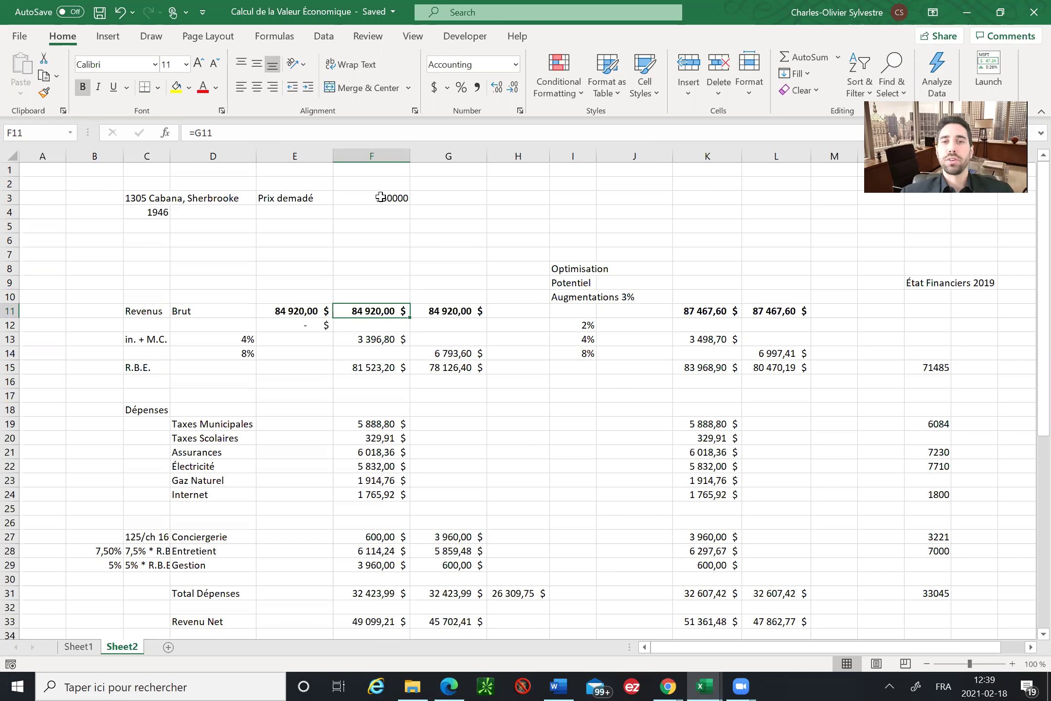
{"action": "key", "text": "Right"}
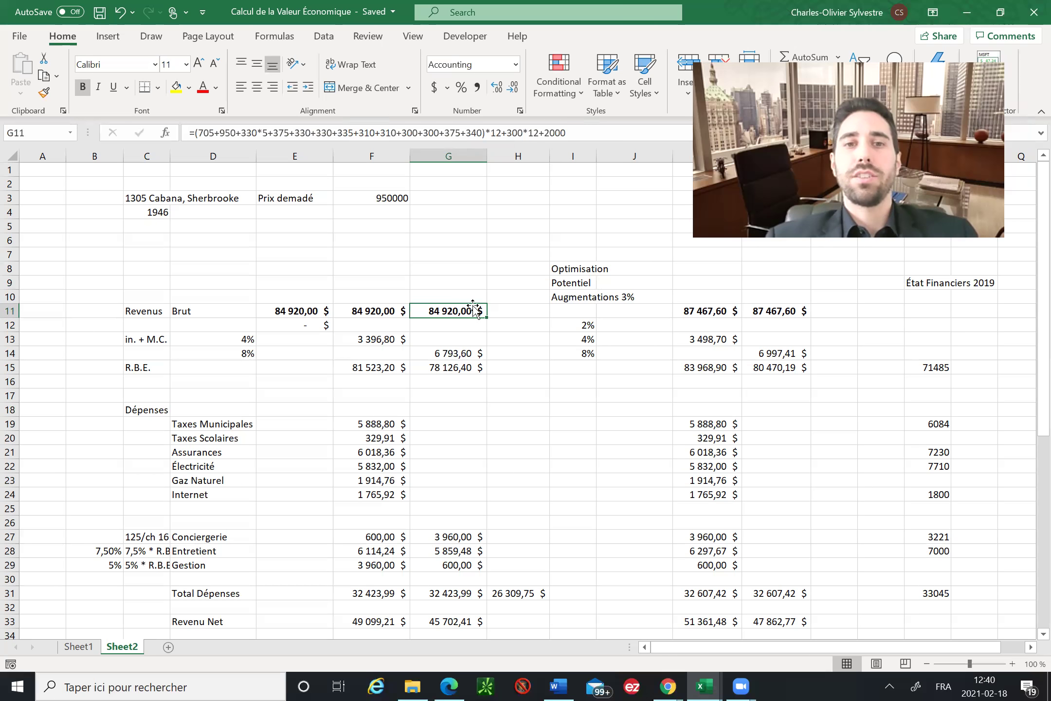
{"action": "key", "text": "Down"}
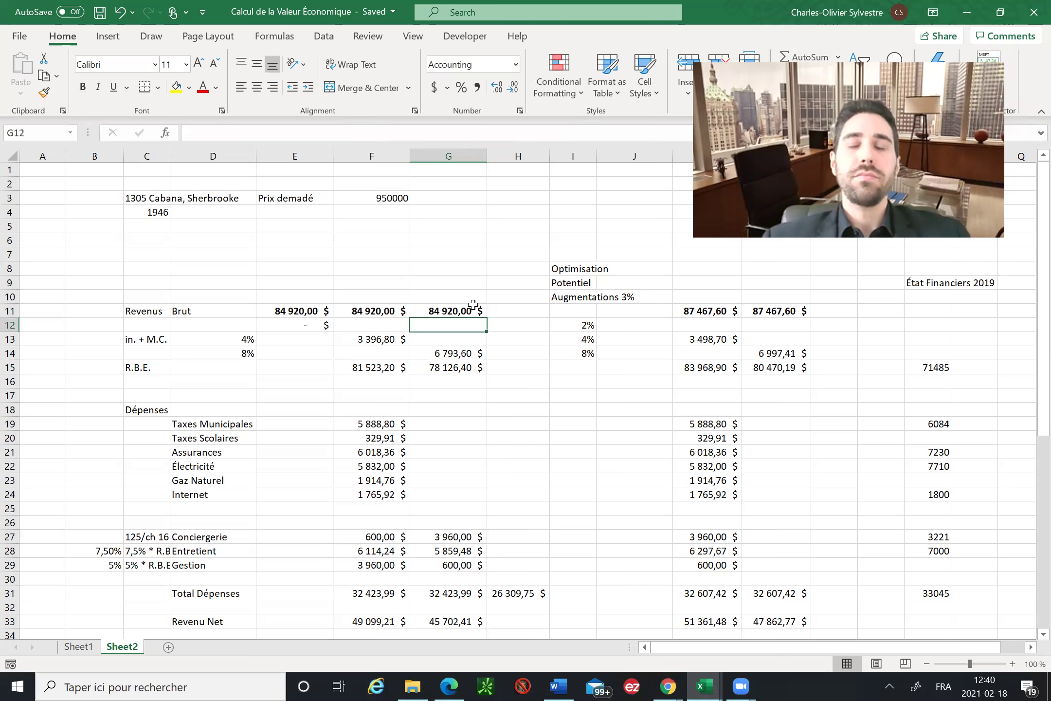
{"action": "key", "text": "Down"}
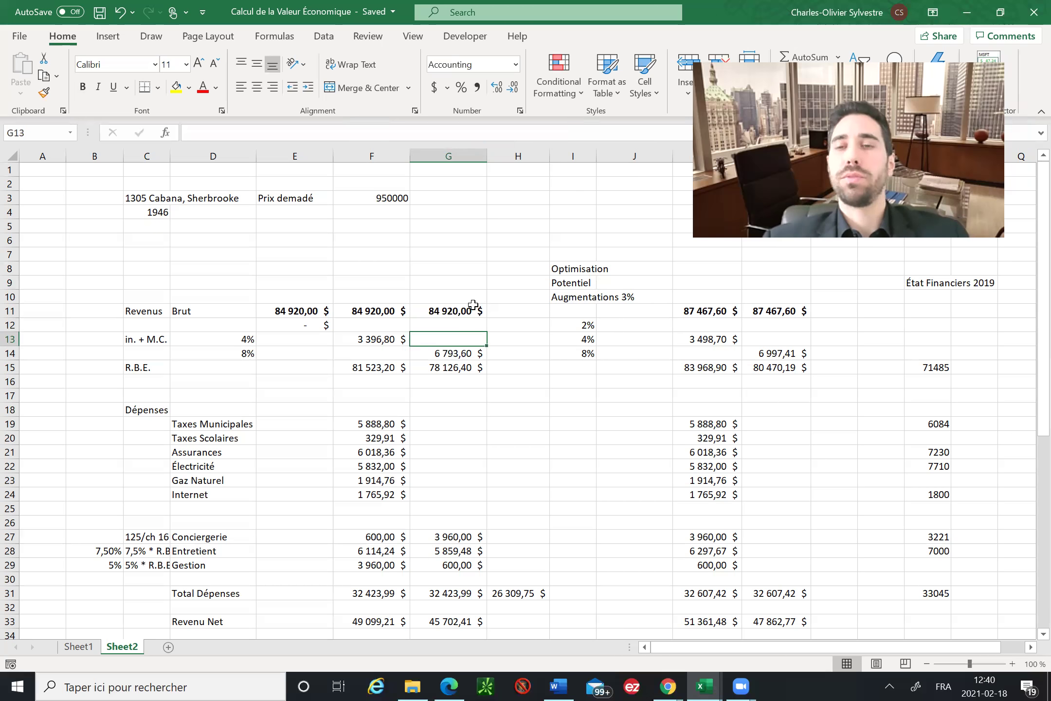
{"action": "key", "text": "Left"}
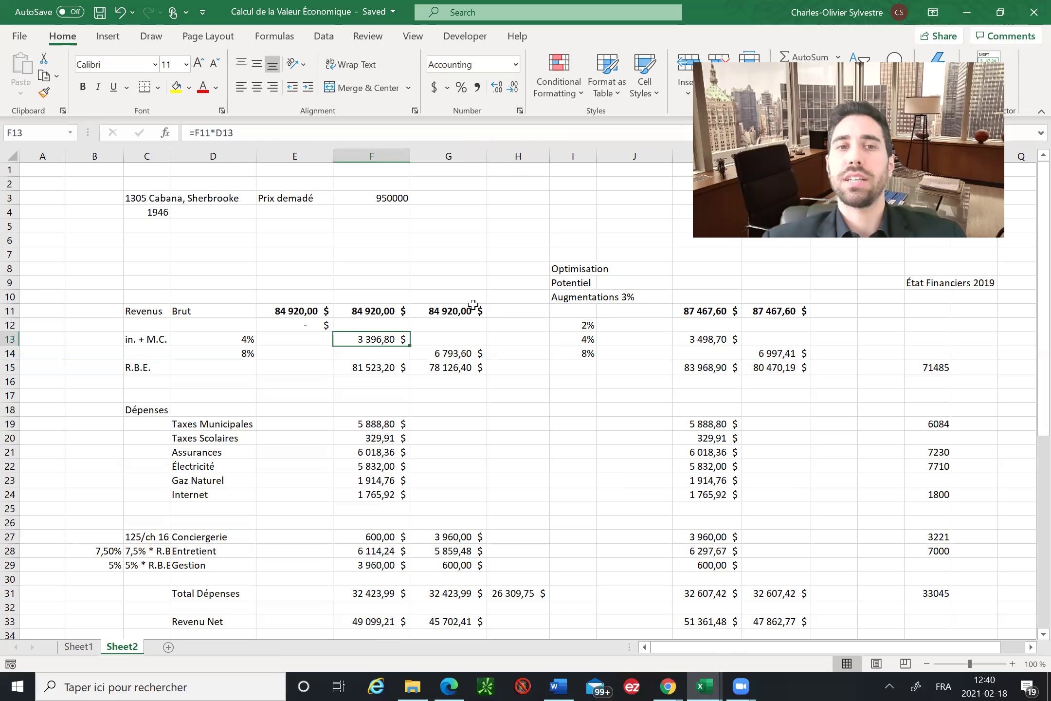
{"action": "key", "text": "Right"}
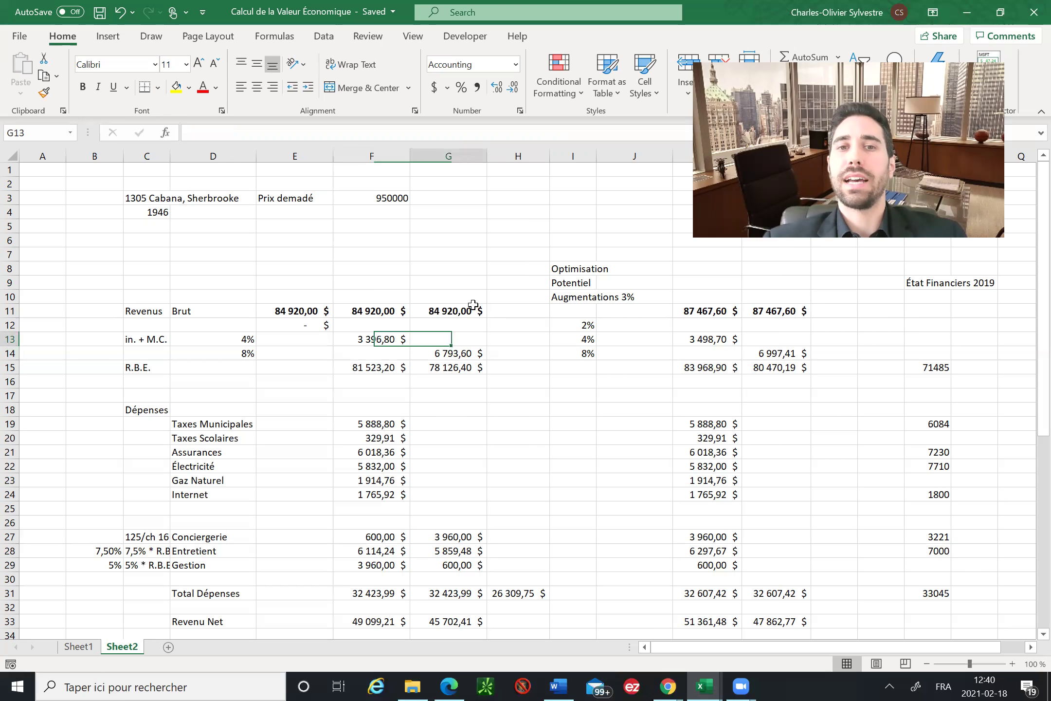
{"action": "key", "text": "Down"}
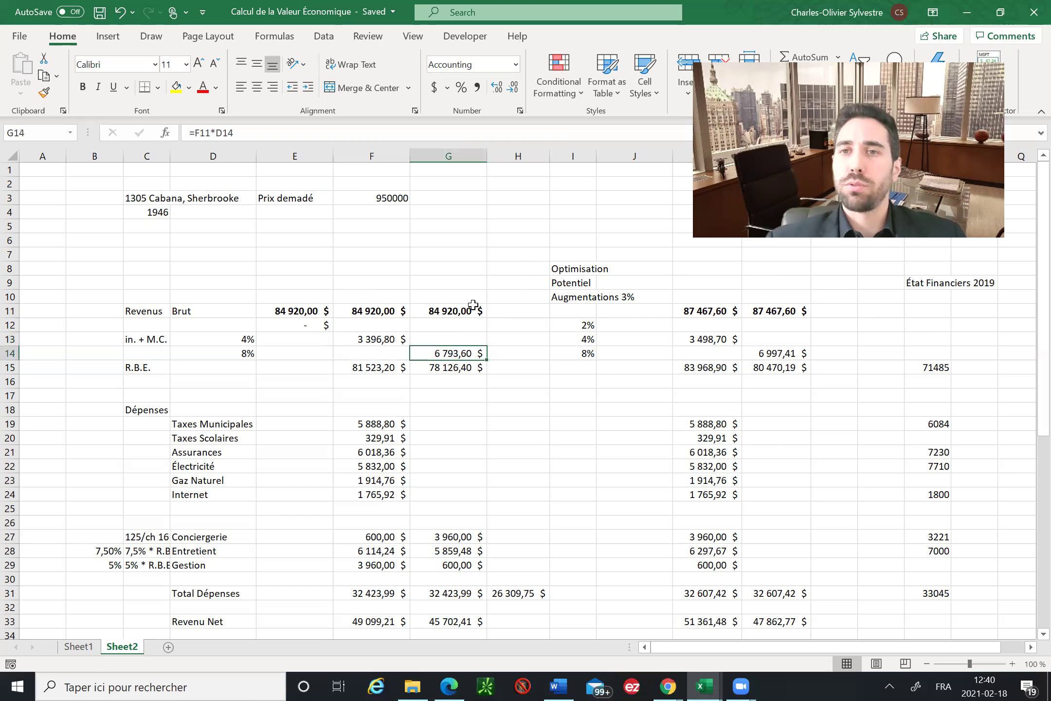
{"action": "key", "text": "Left"}
{"action": "key", "text": "Up"}
{"action": "key", "text": "Up"}
{"action": "key", "text": "Left"}
{"action": "key", "text": "Left"}
{"action": "key", "text": "Left"}
{"action": "key", "text": "Left"}
{"action": "key", "text": "Left"}
{"action": "key", "text": "Right"}
{"action": "key", "text": "Right"}
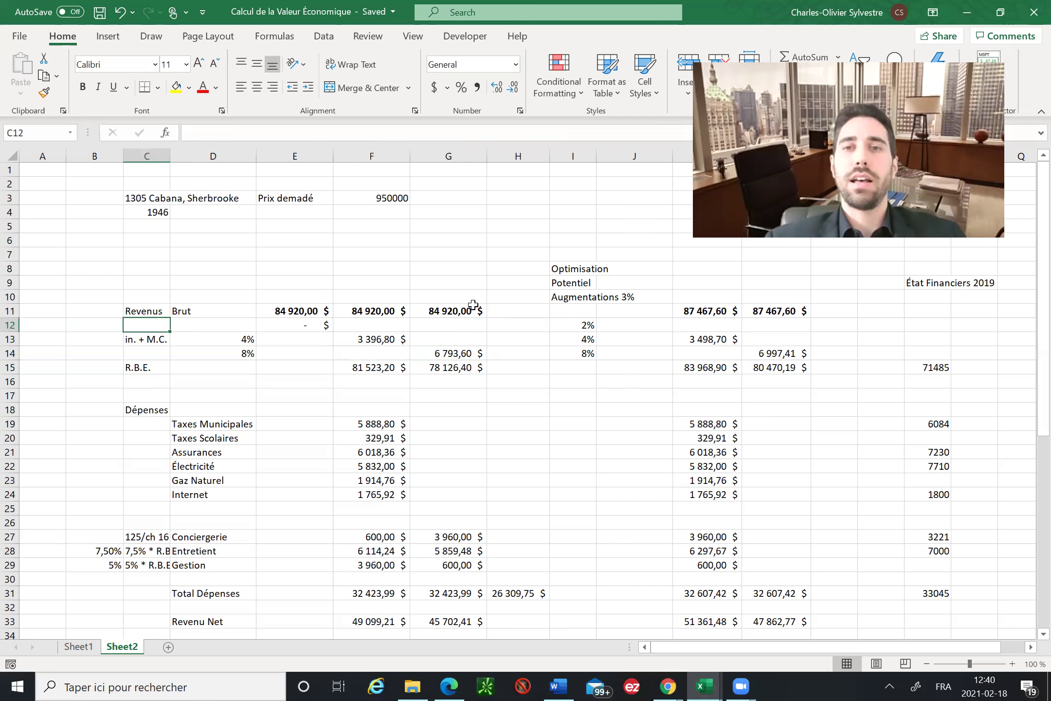
{"action": "key", "text": "Right"}
{"action": "key", "text": "Right"}
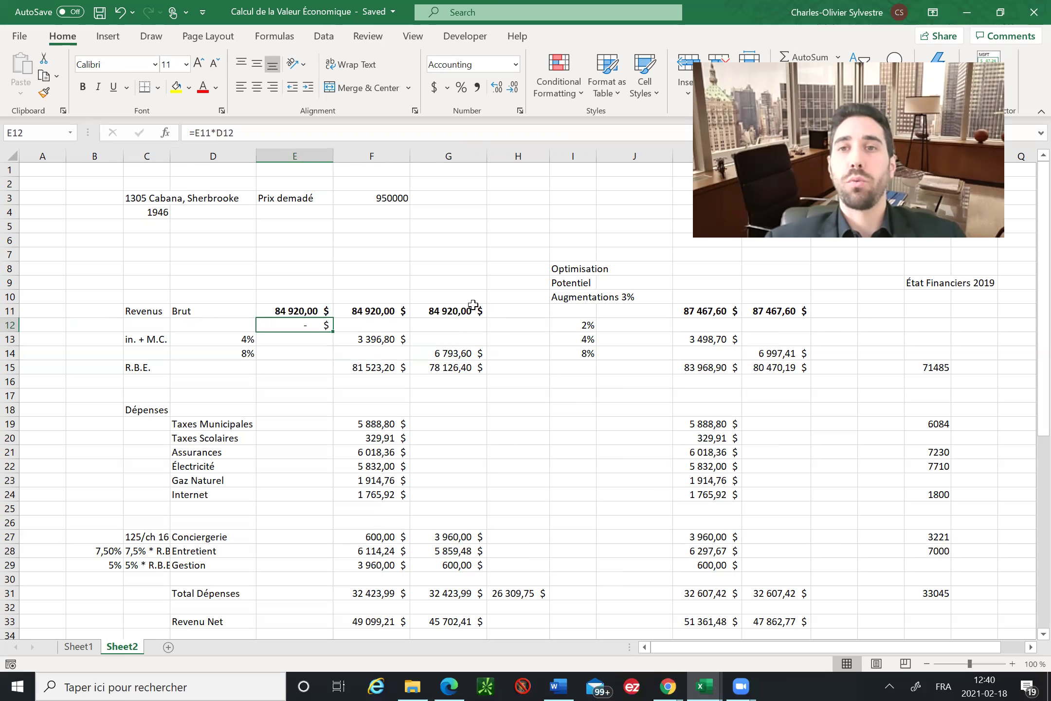
{"action": "key", "text": "Left"}
{"action": "key", "text": "Down"}
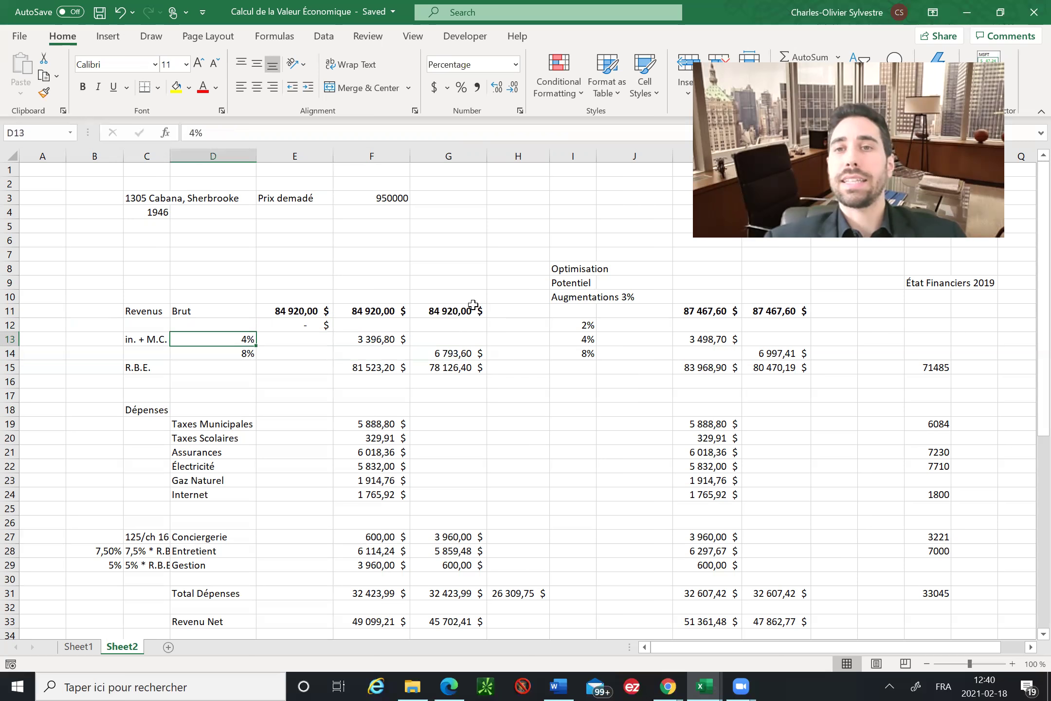
{"action": "key", "text": "Right"}
{"action": "key", "text": "Down"}
{"action": "key", "text": "Left"}
{"action": "key", "text": "Up"}
{"action": "key", "text": "Right"}
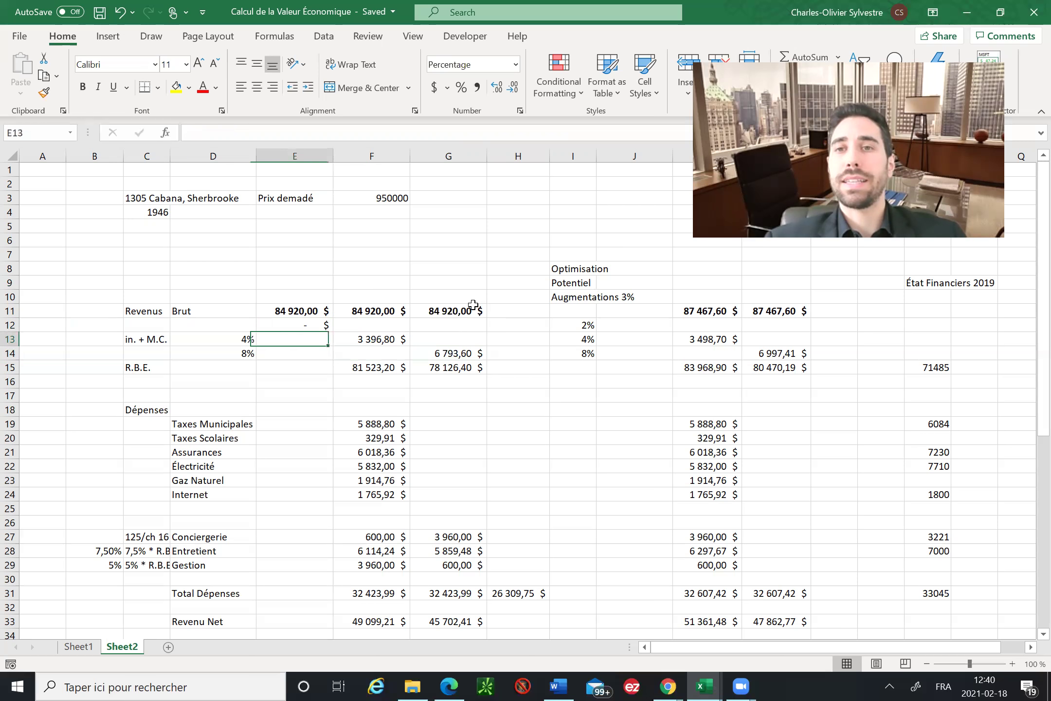
{"action": "key", "text": "Right"}
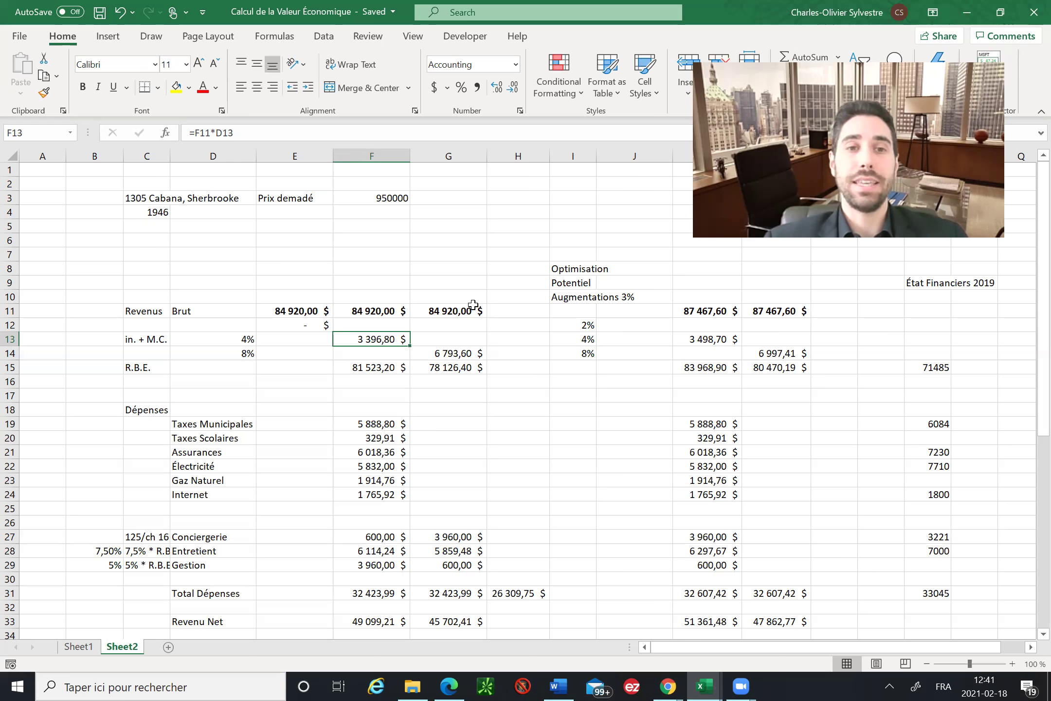
{"action": "key", "text": "Down"}
{"action": "key", "text": "Down"}
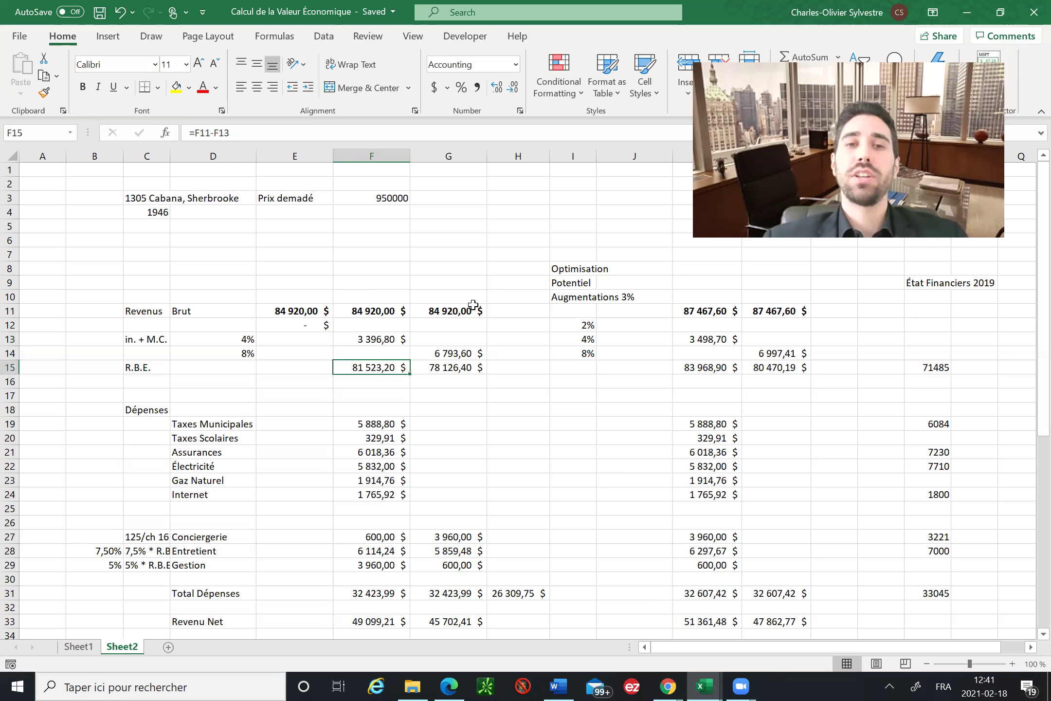
{"action": "key", "text": "Left"}
{"action": "key", "text": "Left"}
{"action": "key", "text": "Left"}
{"action": "key", "text": "Right"}
{"action": "key", "text": "Right"}
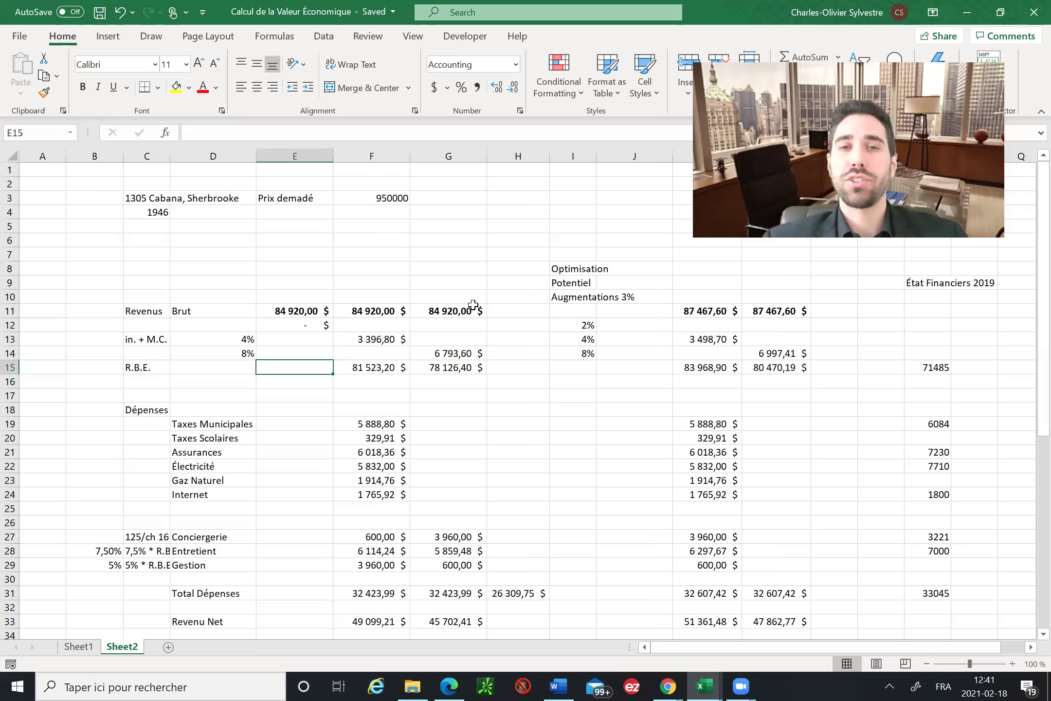
{"action": "key", "text": "Right"}
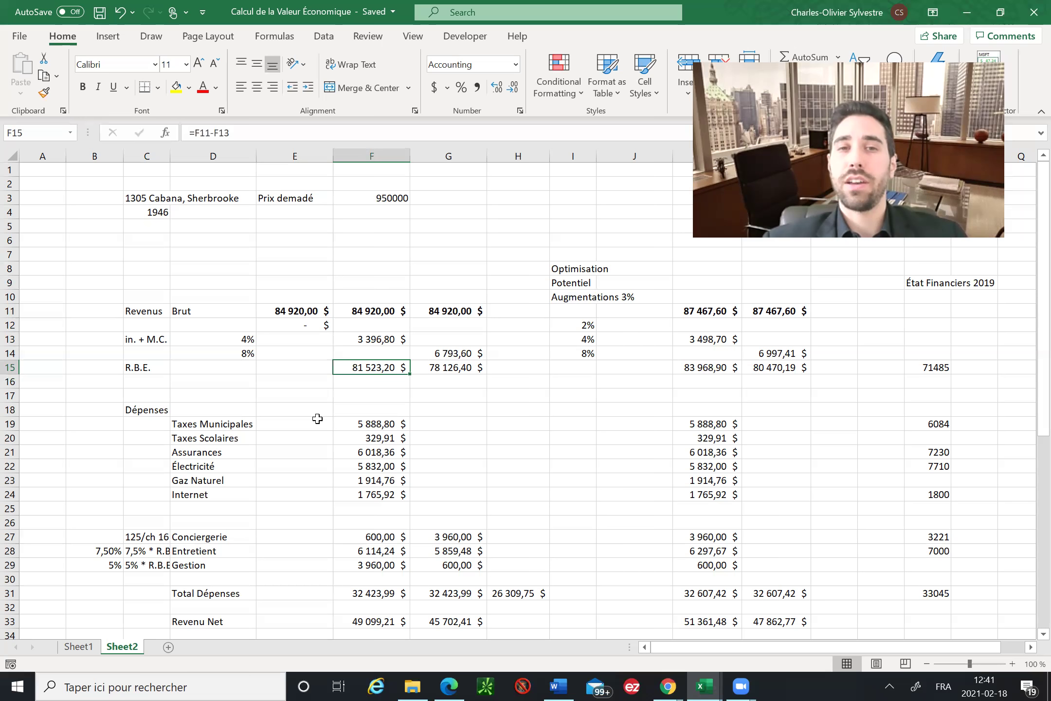
{"action": "key", "text": "Right"}
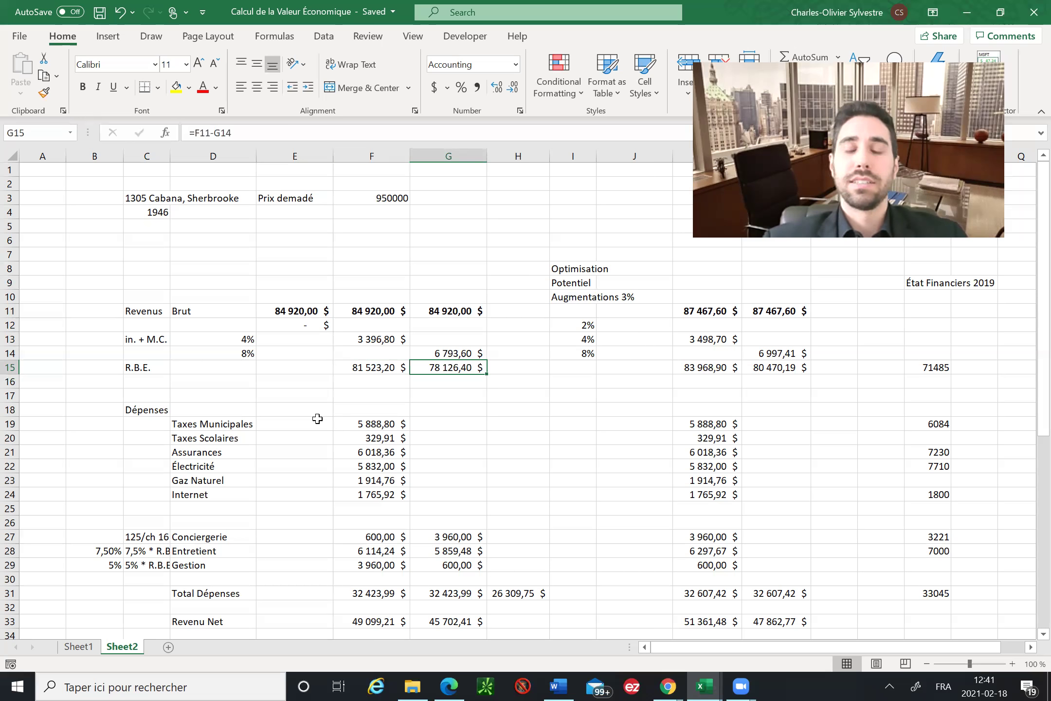
{"action": "key", "text": "Down"}
{"action": "key", "text": "Down"}
{"action": "key", "text": "Down"}
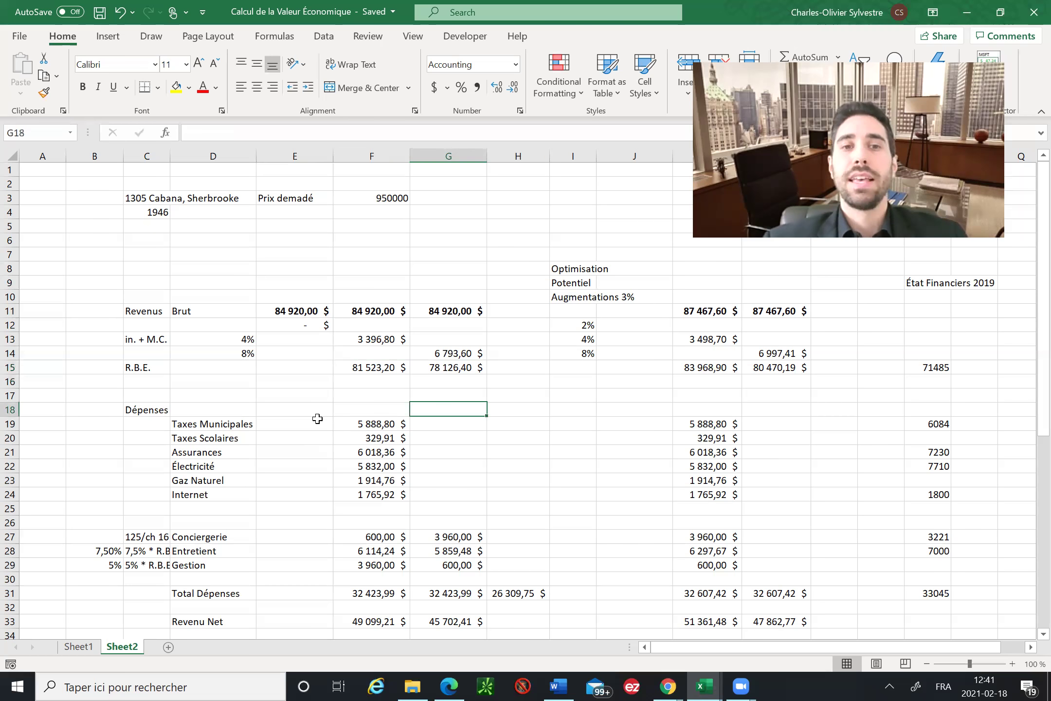
{"action": "key", "text": "Down"}
{"action": "key", "text": "Left"}
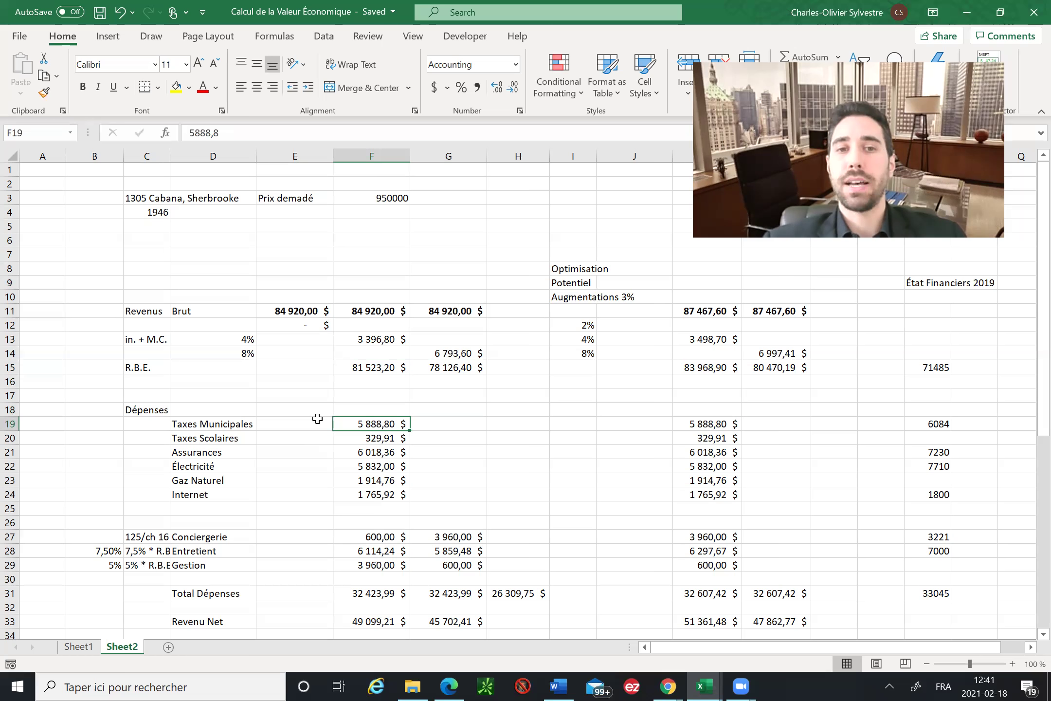
{"action": "key", "text": "Down"}
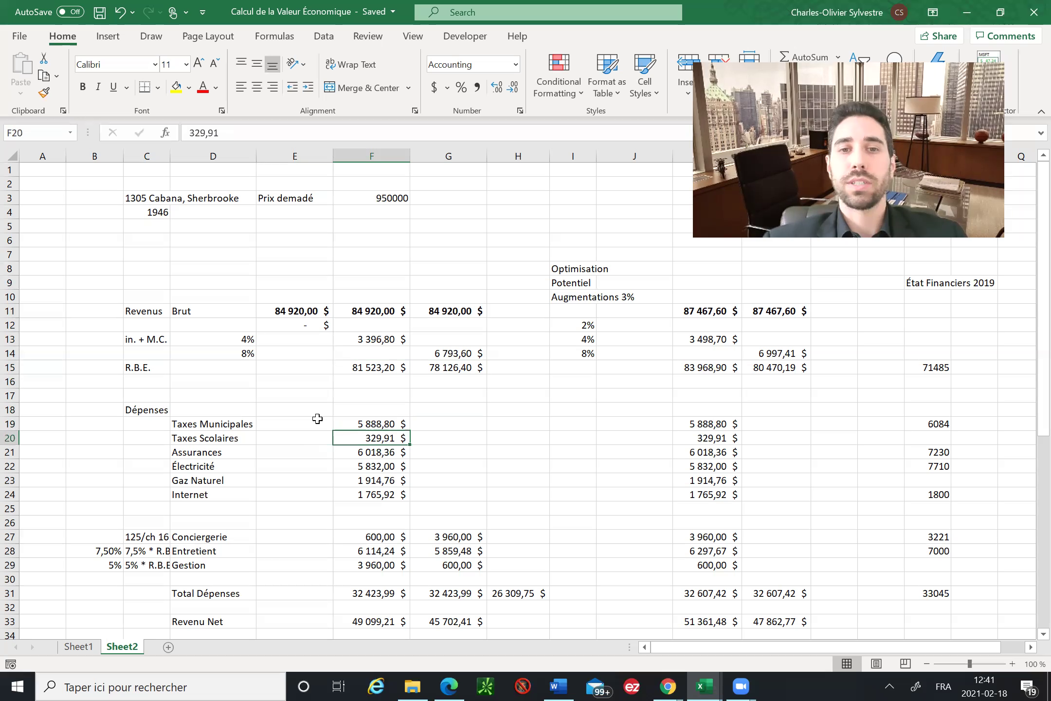
{"action": "key", "text": "Down"}
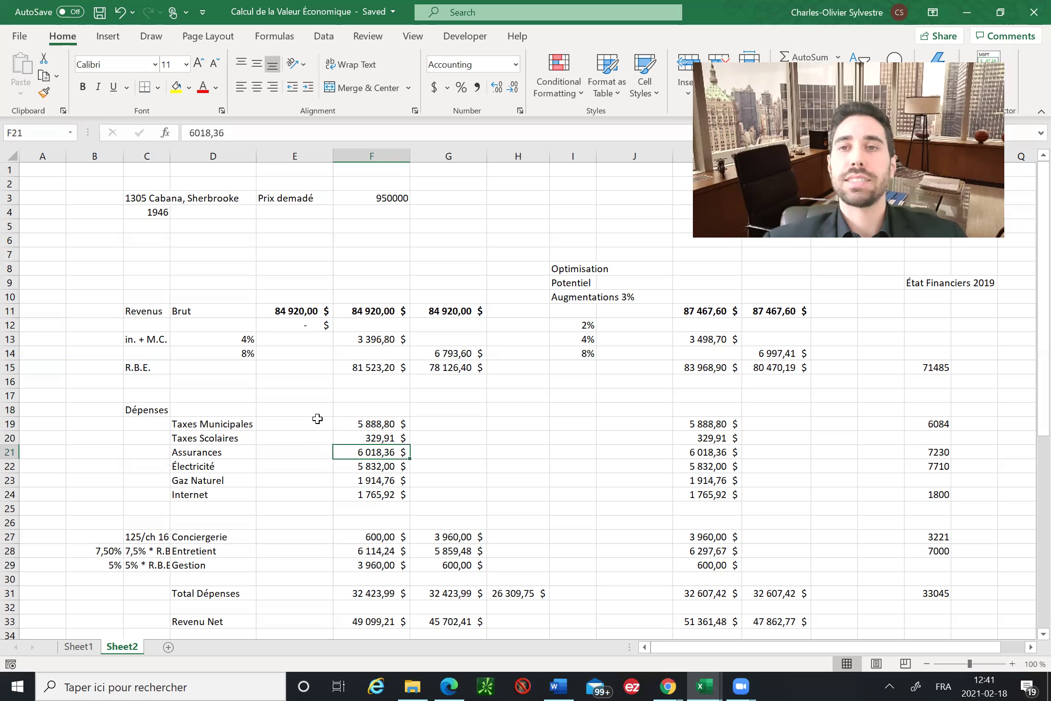
{"action": "key", "text": "Down"}
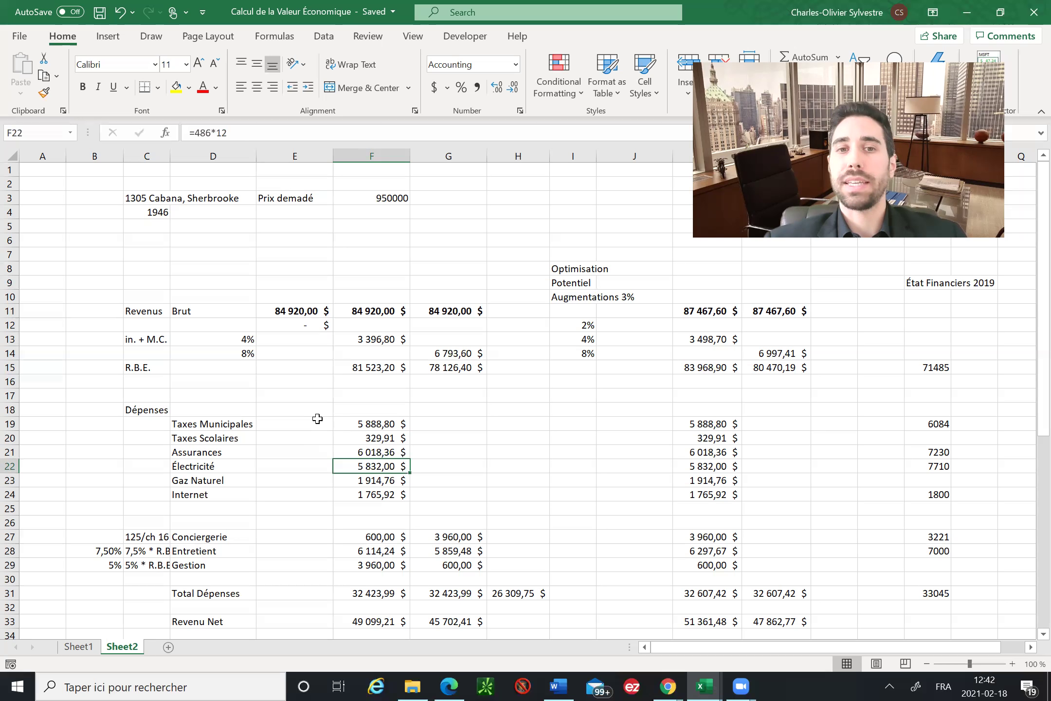
{"action": "key", "text": "Down"}
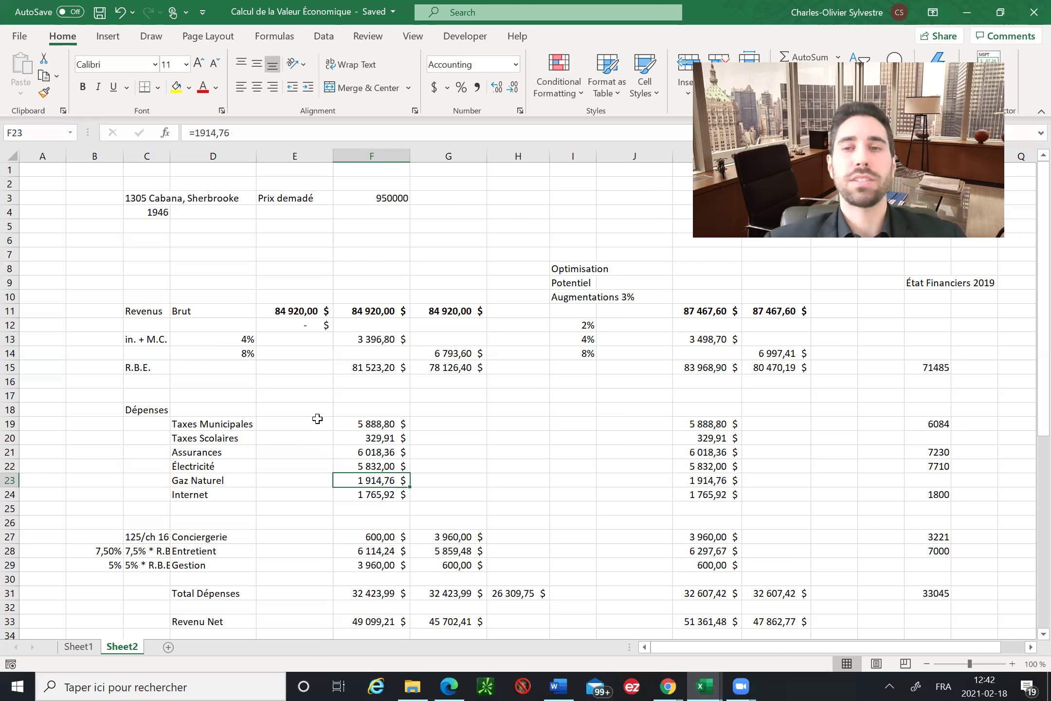
{"action": "key", "text": "Down"}
{"action": "key", "text": "Up"}
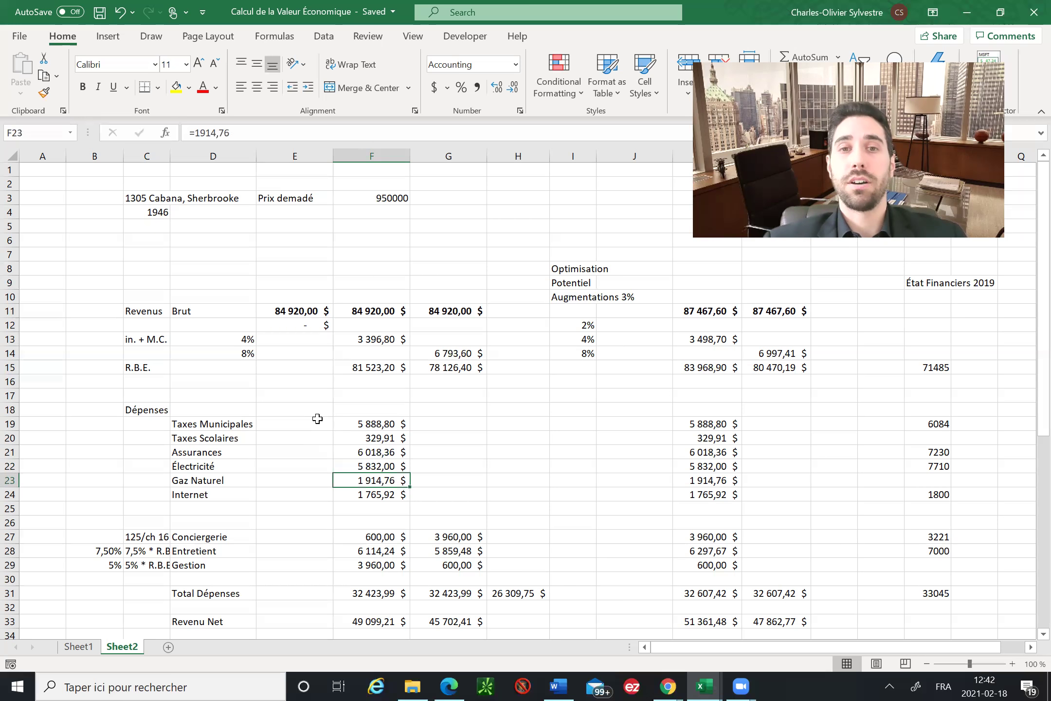
{"action": "key", "text": "Down"}
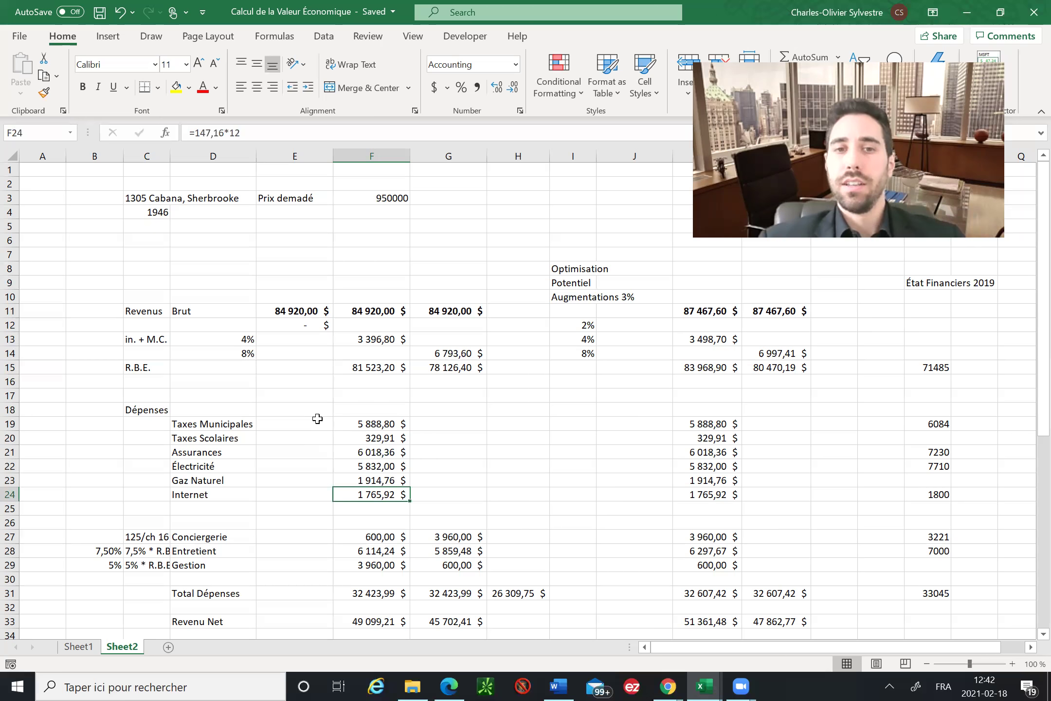
{"action": "key", "text": "Down"}
{"action": "key", "text": "Down"}
{"action": "key", "text": "Down"}
{"action": "key", "text": "Down"}
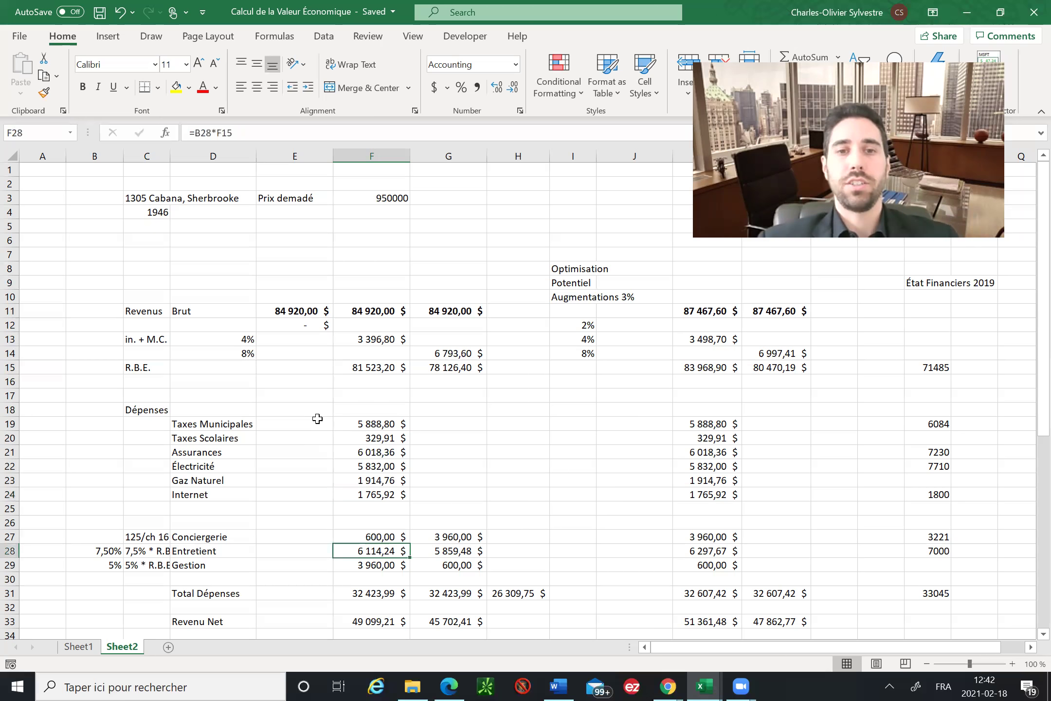
{"action": "key", "text": "Down"}
{"action": "key", "text": "Up"}
{"action": "key", "text": "Up"}
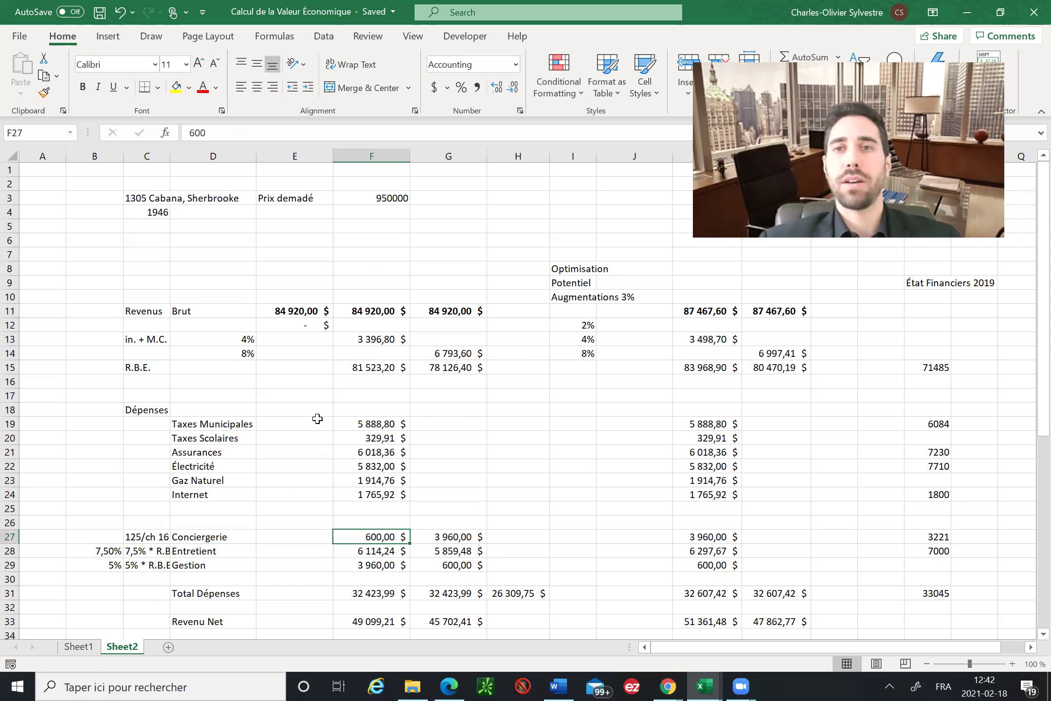
{"action": "key", "text": "Down"}
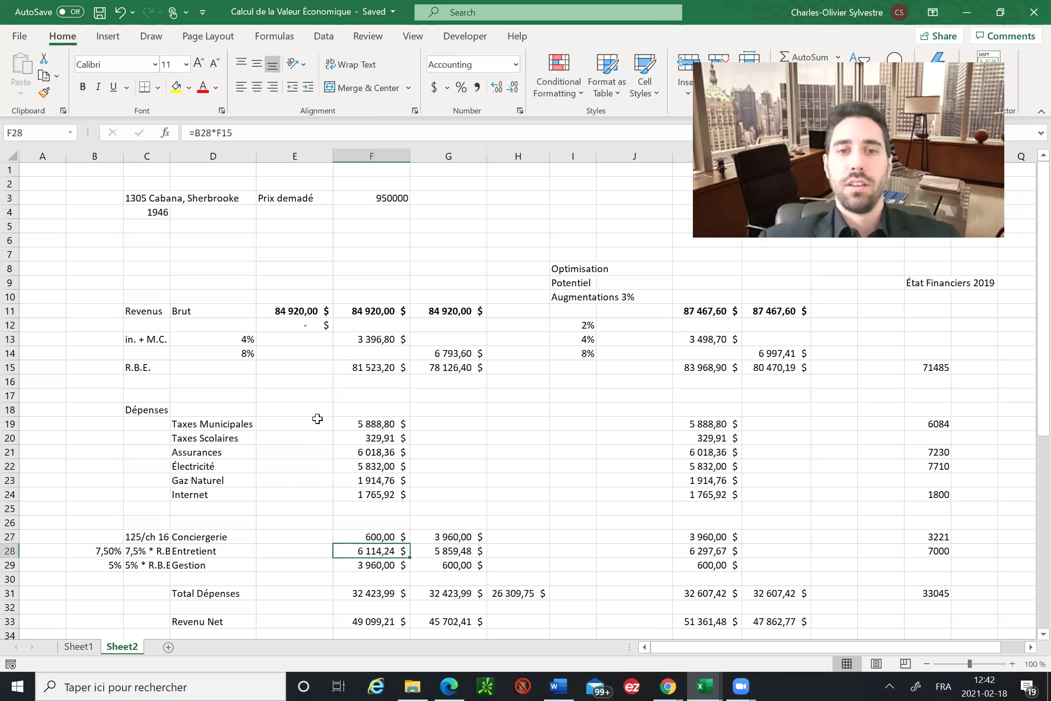
{"action": "key", "text": "Down"}
{"action": "key", "text": "Down"}
{"action": "key", "text": "Down"}
{"action": "key", "text": "Down"}
{"action": "key", "text": "Down"}
{"action": "key", "text": "Down"}
{"action": "key", "text": "Up"}
{"action": "key", "text": "Up"}
{"action": "key", "text": "Up"}
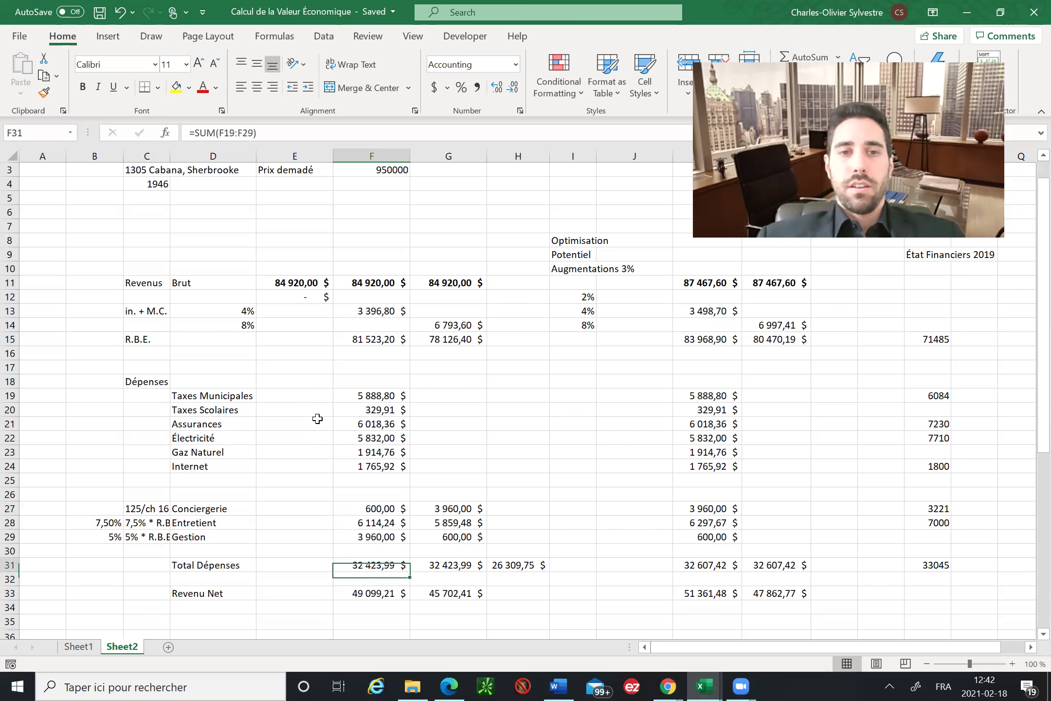
{"action": "key", "text": "Up"}
{"action": "key", "text": "Up"}
{"action": "key", "text": "Up"}
{"action": "key", "text": "Down"}
{"action": "key", "text": "Down"}
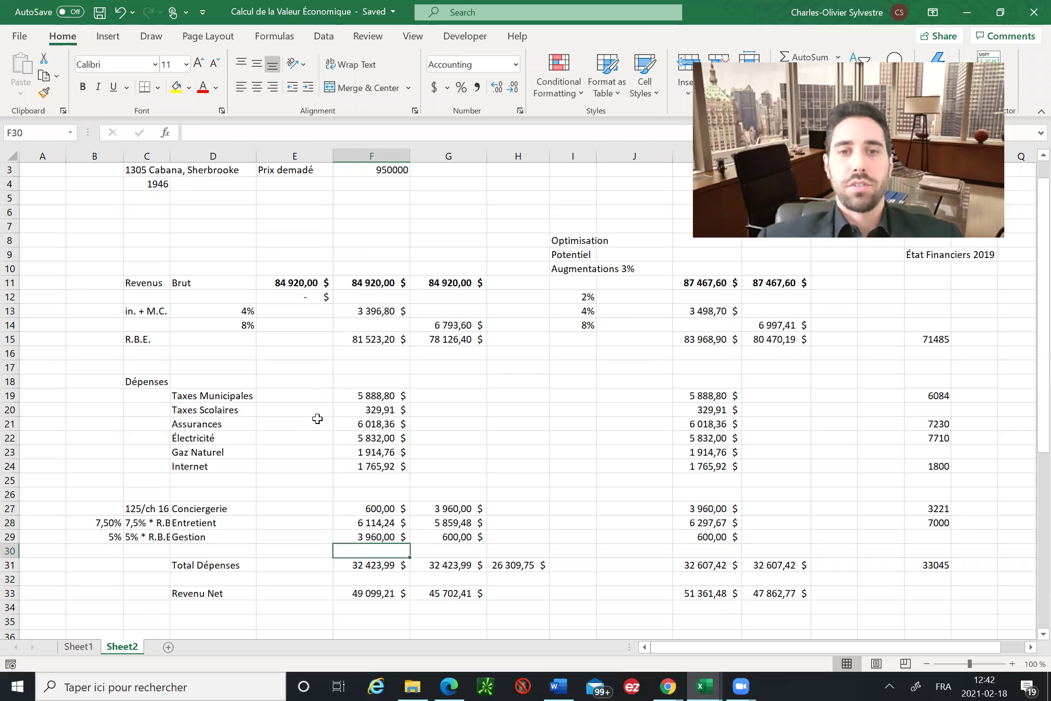
{"action": "key", "text": "Up"}
{"action": "key", "text": "Up"}
{"action": "key", "text": "Up"}
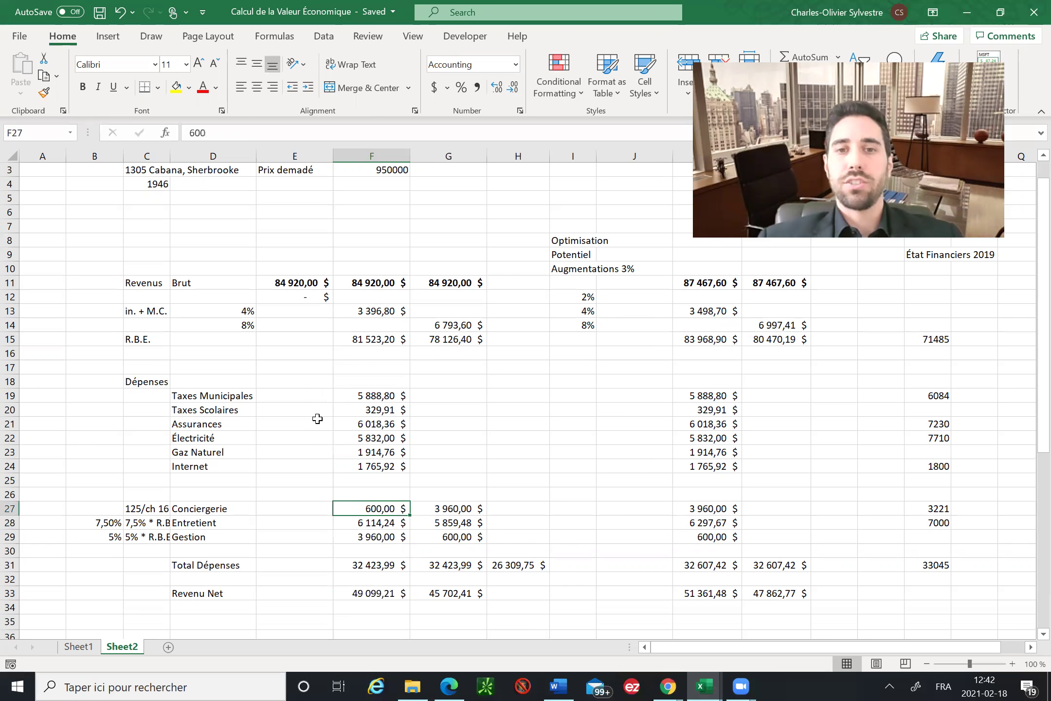
{"action": "key", "text": "Right"}
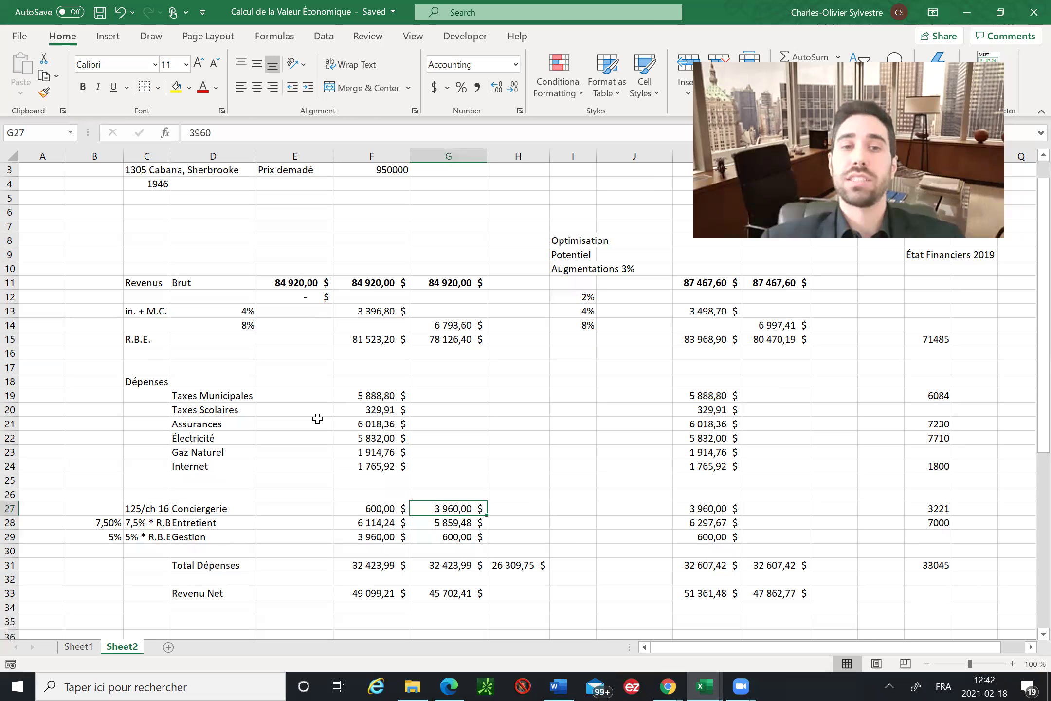
{"action": "key", "text": "Down"}
{"action": "key", "text": "Down"}
{"action": "key", "text": "Left"}
{"action": "key", "text": "Left"}
{"action": "key", "text": "Left"}
{"action": "key", "text": "Left"}
{"action": "key", "text": "Left"}
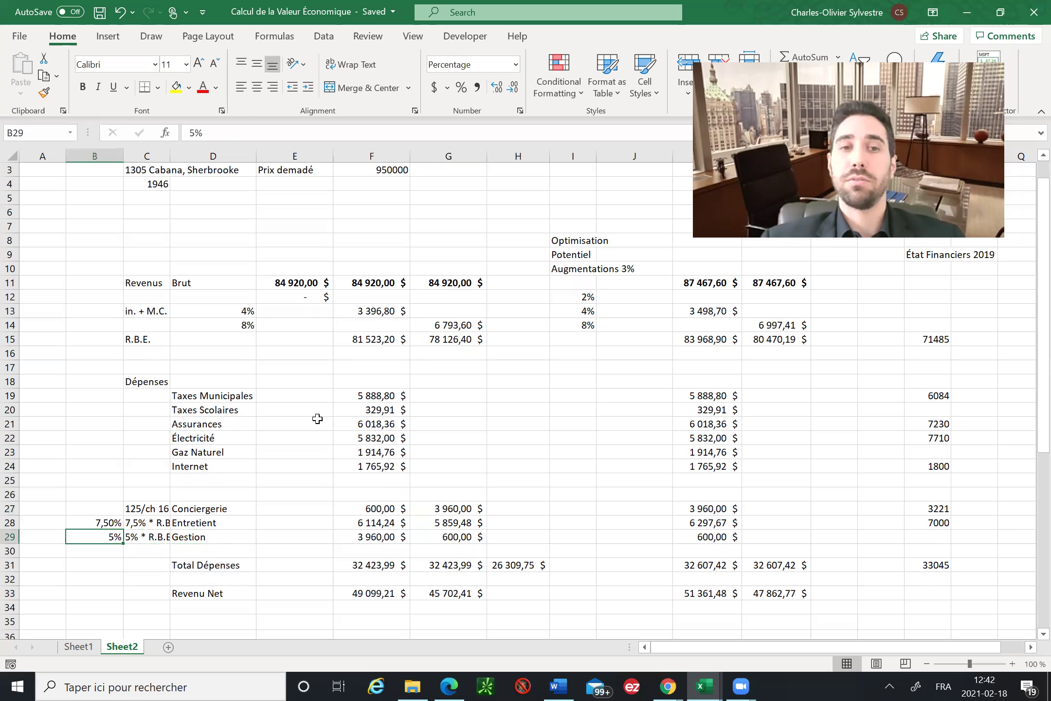
{"action": "key", "text": "Up"}
{"action": "key", "text": "Right"}
{"action": "key", "text": "Right"}
{"action": "key", "text": "Up"}
{"action": "key", "text": "Left"}
{"action": "key", "text": "Left"}
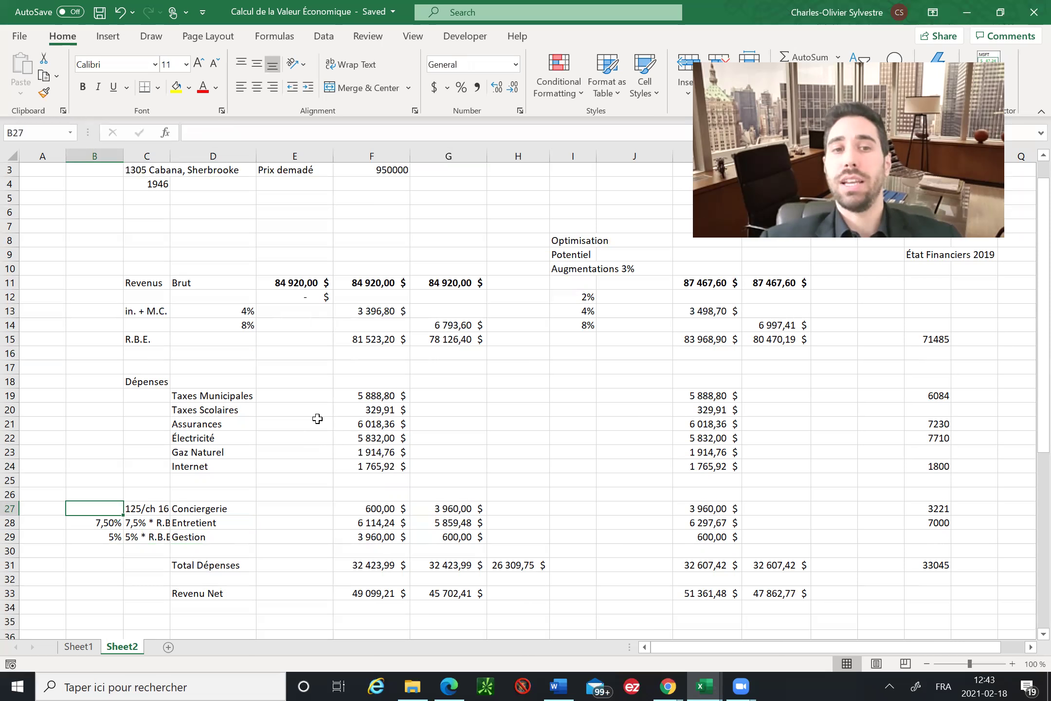
{"action": "key", "text": "Right"}
{"action": "key", "text": "Right"}
{"action": "key", "text": "Right"}
{"action": "key", "text": "Right"}
{"action": "key", "text": "Right"}
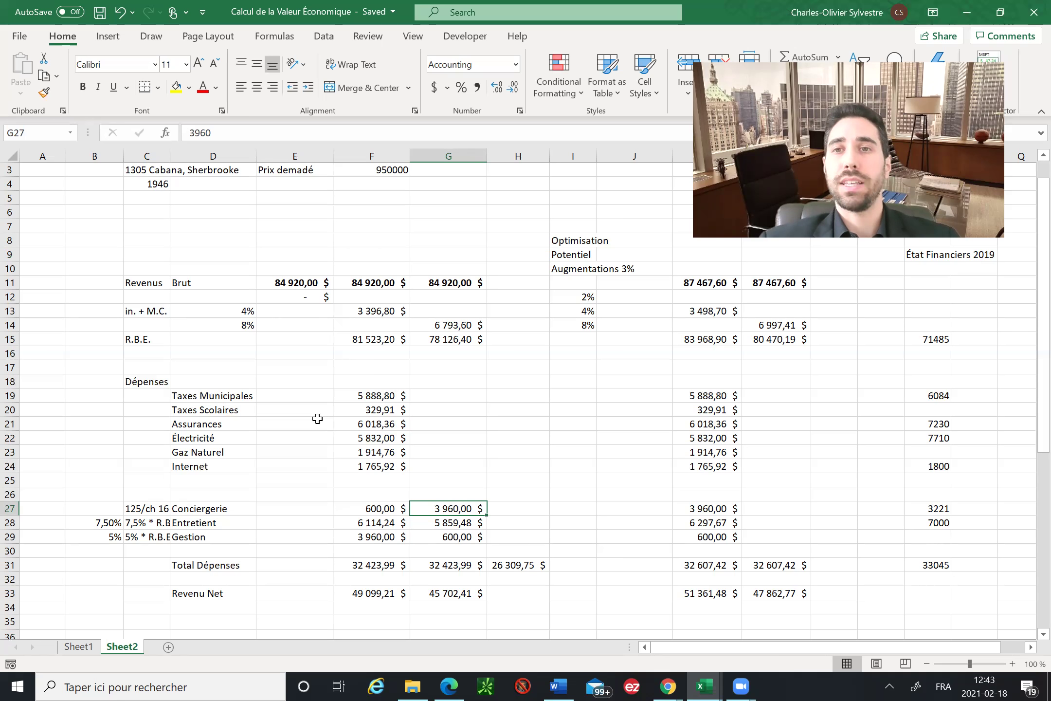
- Check the 600,00 $ Gestion in G29, Revenu Net in G33, and the trial total in H31
{"action": "key", "text": "Down"}
{"action": "key", "text": "Down"}
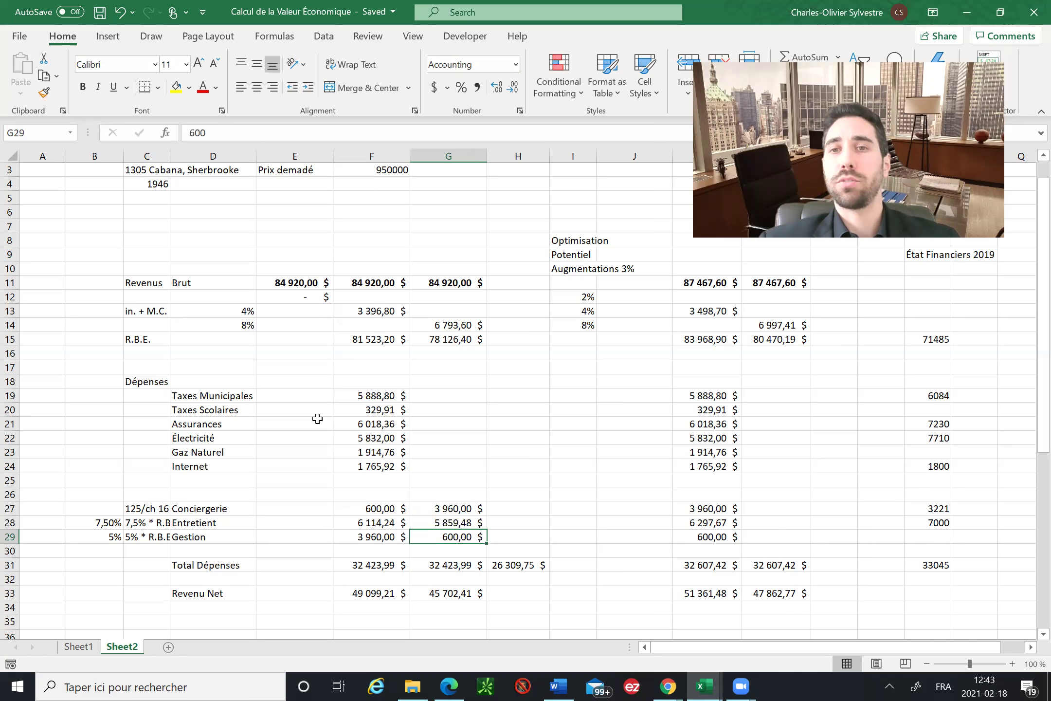
{"action": "key", "text": "Right"}
{"action": "key", "text": "Left"}
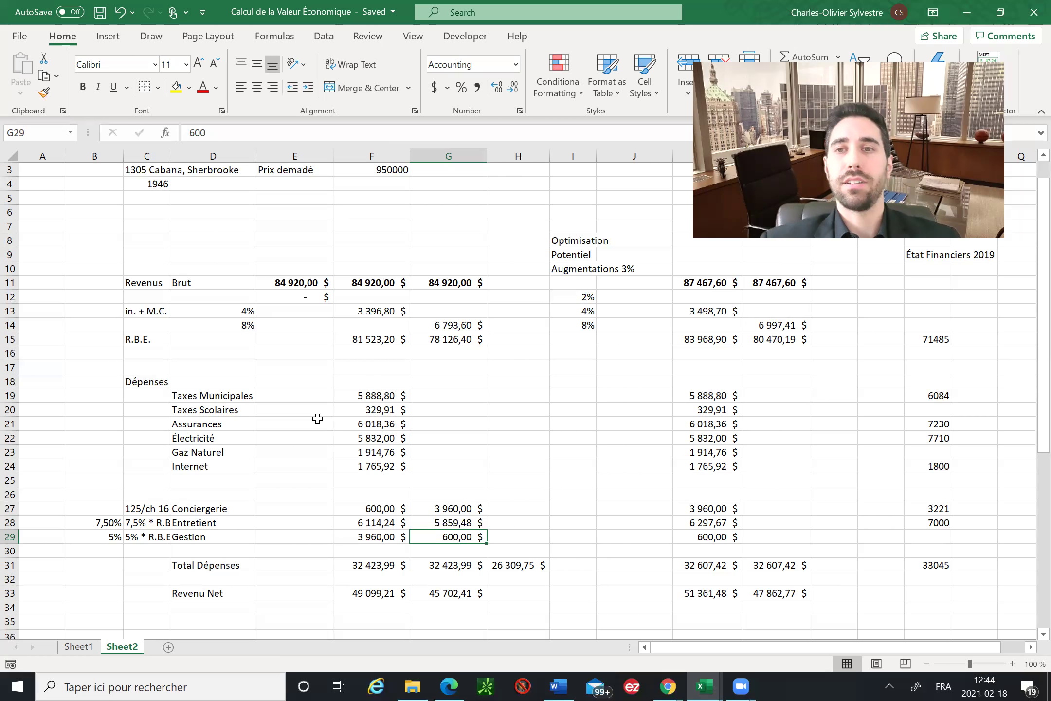
{"action": "key", "text": "Down"}
{"action": "key", "text": "Down"}
{"action": "key", "text": "Down"}
{"action": "key", "text": "Down"}
{"action": "key", "text": "Up"}
{"action": "key", "text": "Up"}
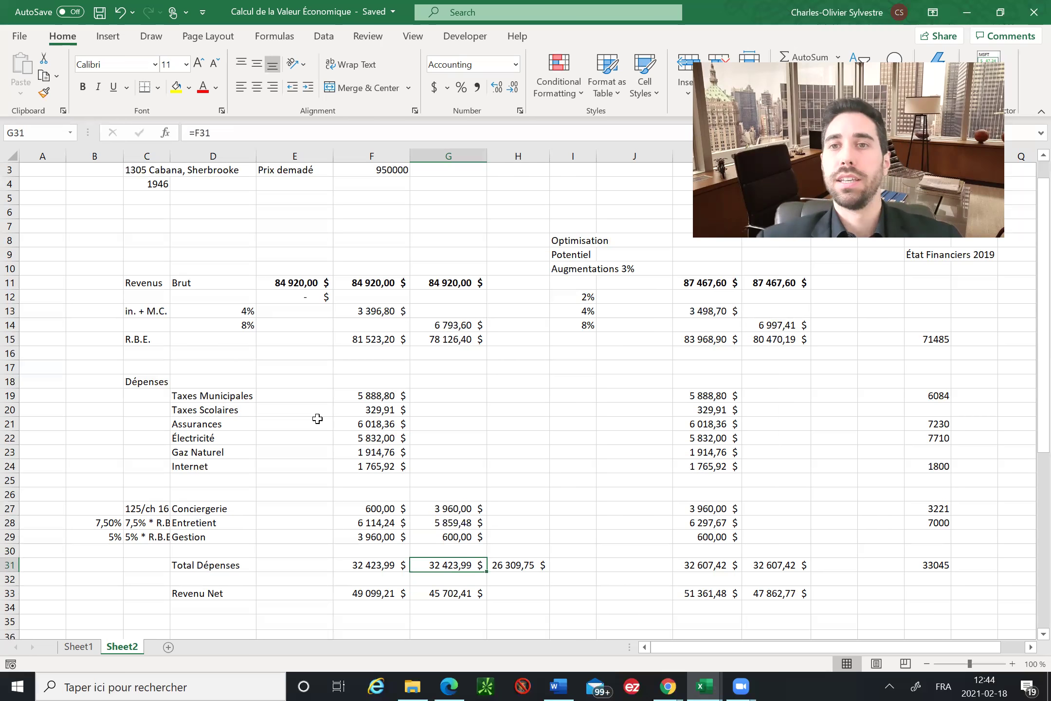
{"action": "key", "text": "Down"}
{"action": "key", "text": "Down"}
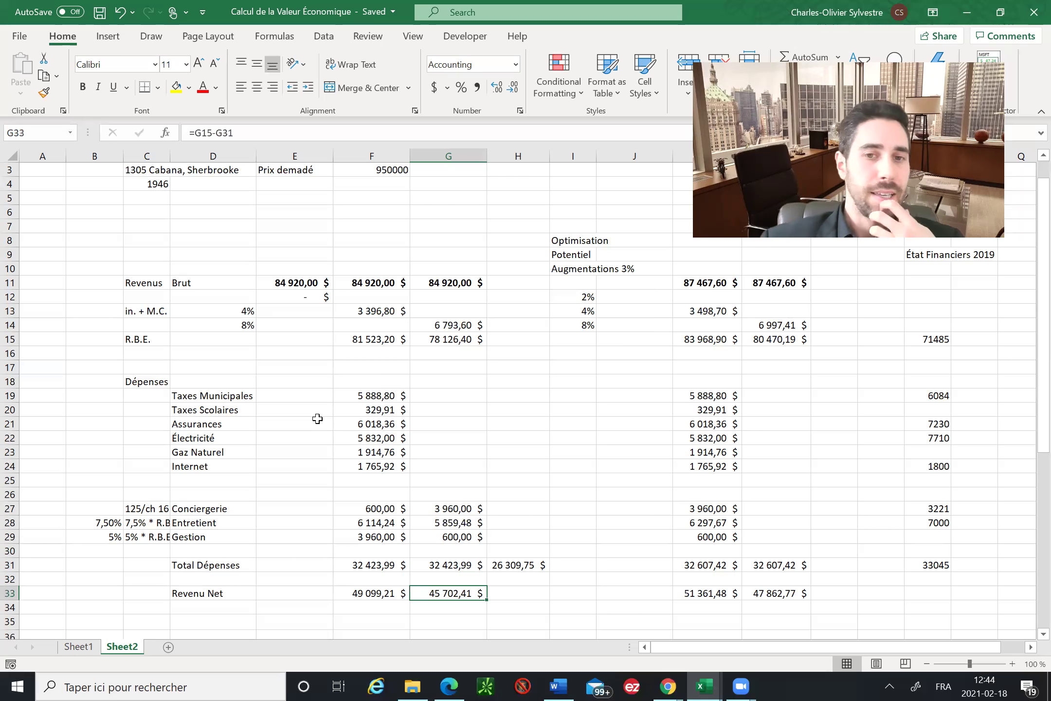
{"action": "key", "text": "Up"}
{"action": "key", "text": "Up"}
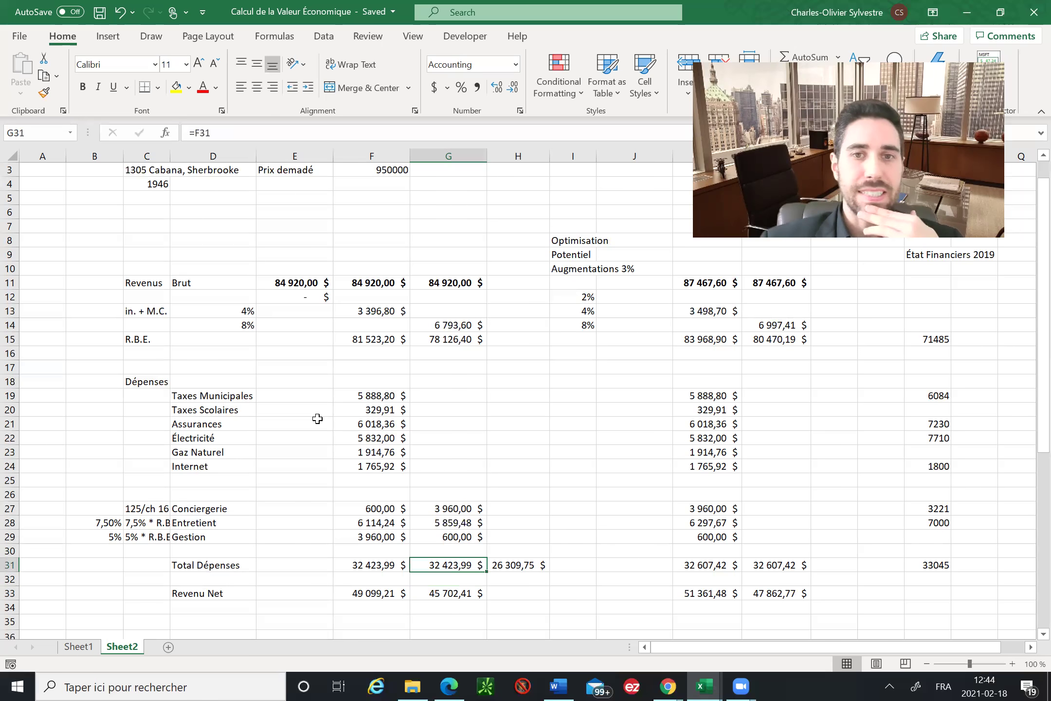
{"action": "key", "text": "Right"}
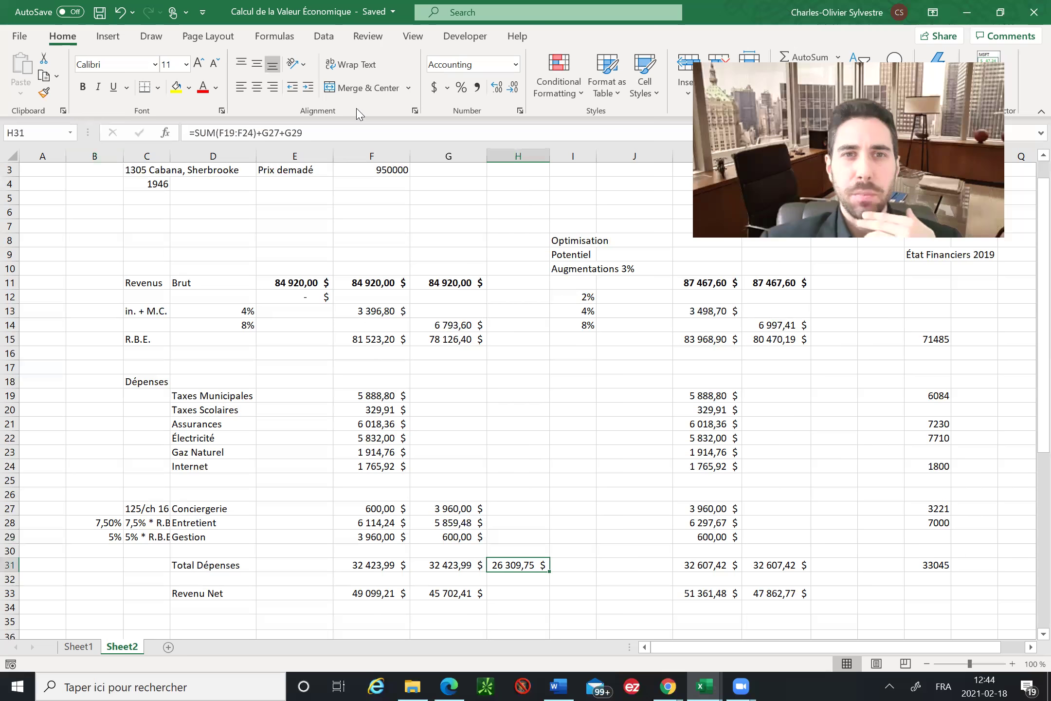
- Re-confirm the H31 formula, then delete the trial 26 309,75 $ expense total
{"action": "left_click", "coordinate": [324, 132]}
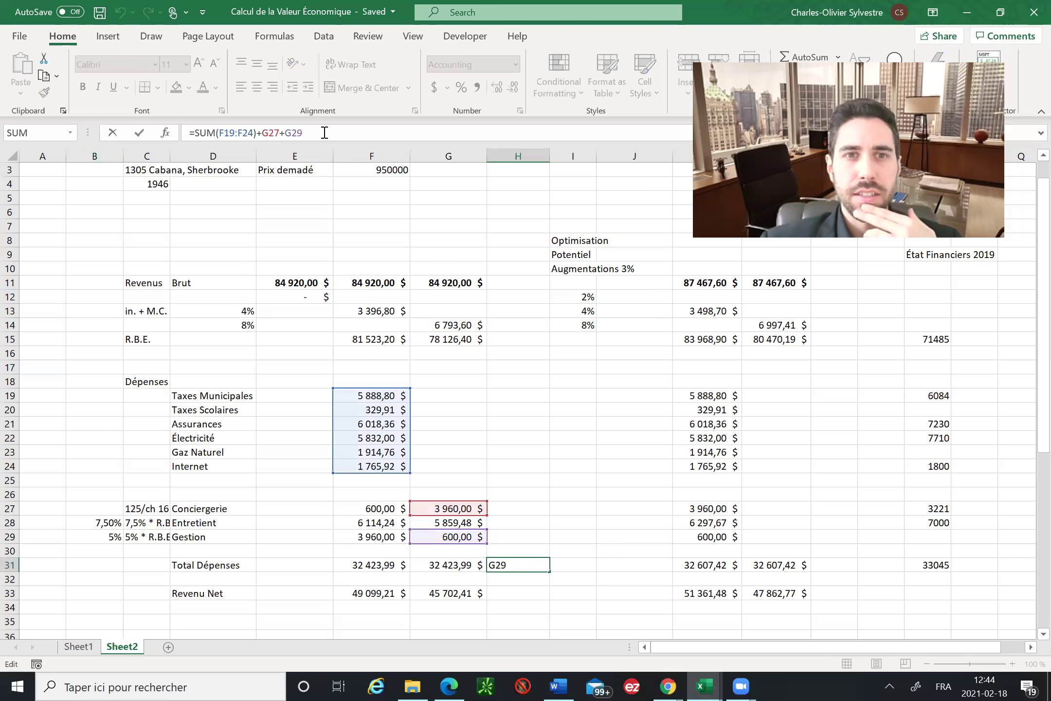
{"action": "key", "text": "ctrl+Return"}
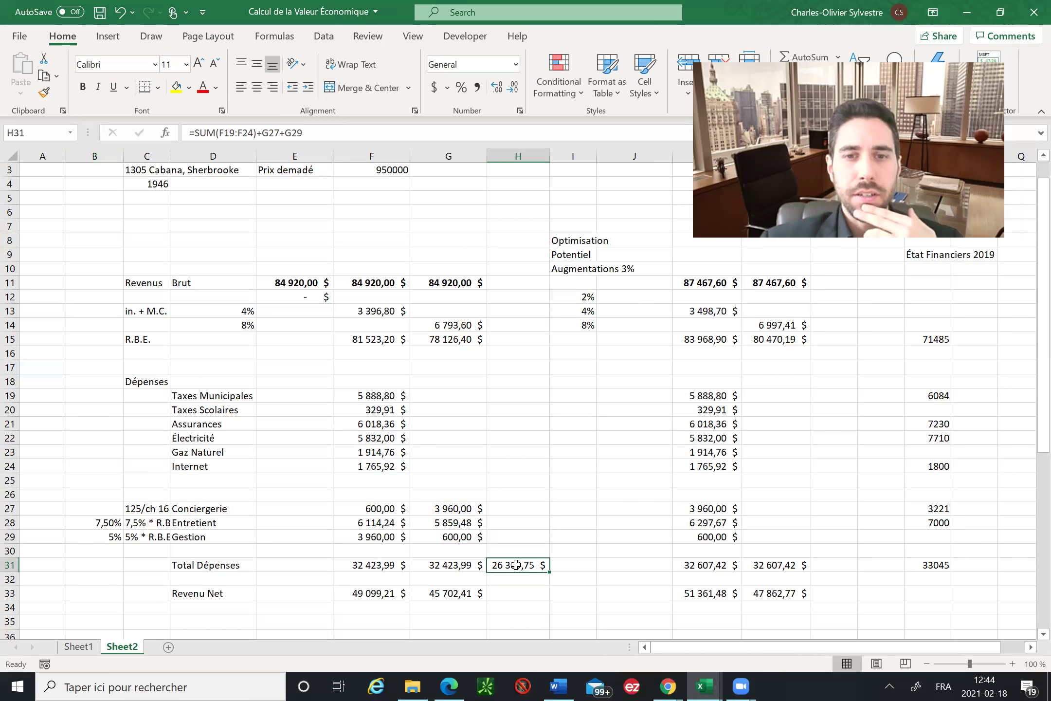
{"action": "key", "text": "Delete"}
- Compare the F31 and G31 Total Dépenses figures of 32 423,99 $
{"action": "key", "text": "Left"}
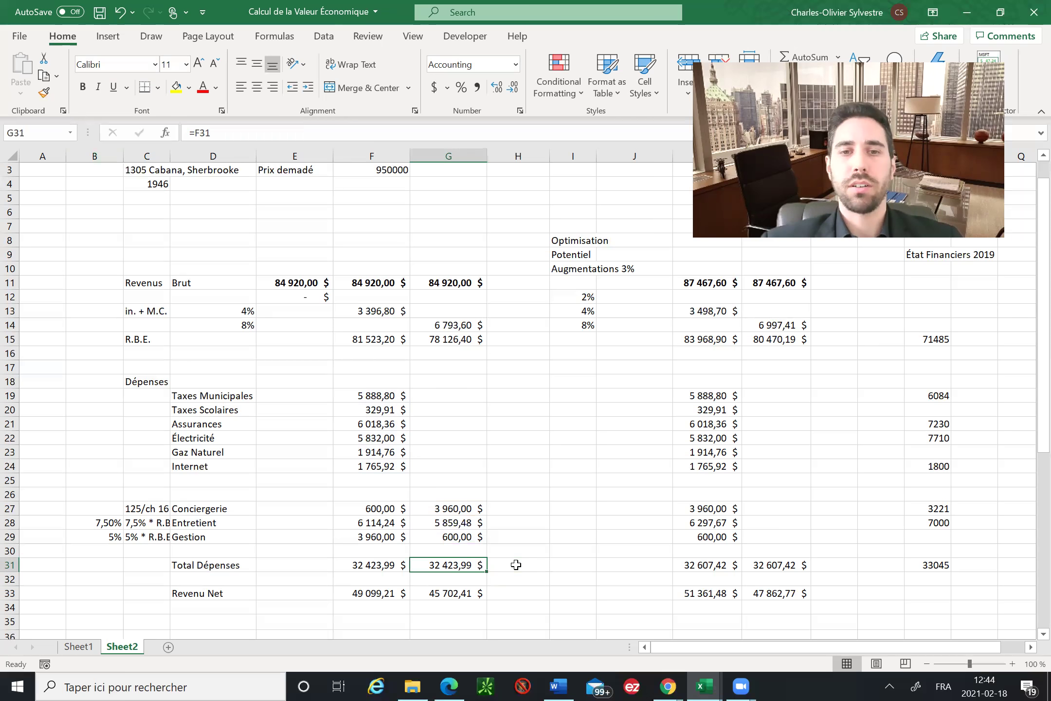
{"action": "key", "text": "Left"}
{"action": "key", "text": "Right"}
{"action": "key", "text": "Left"}
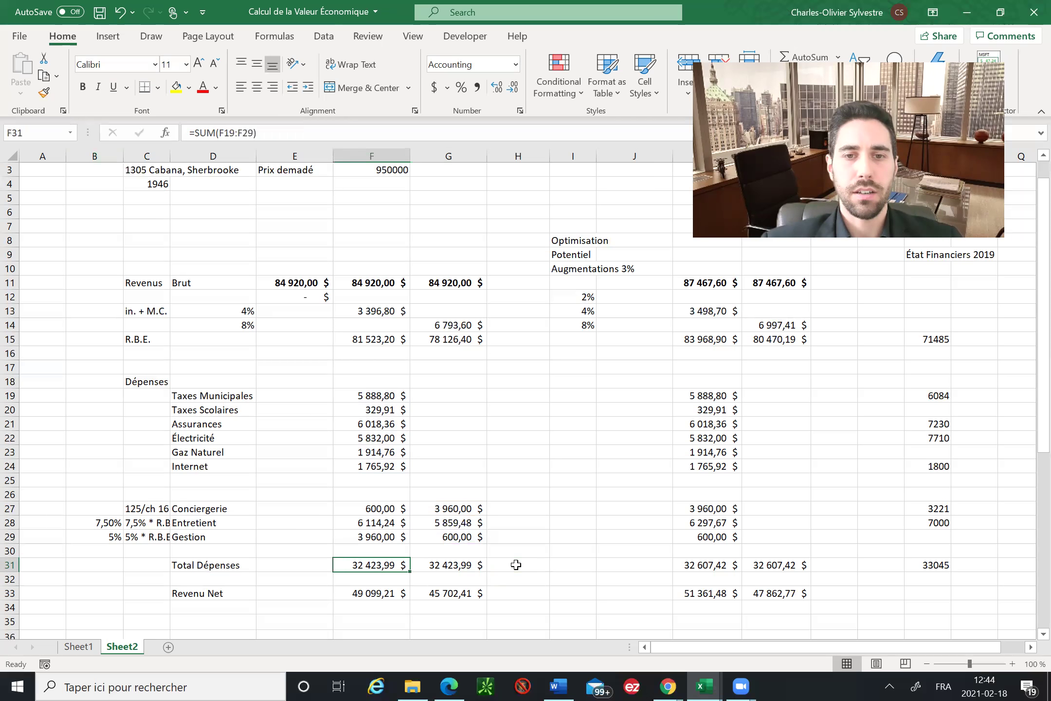
{"action": "key", "text": "Right"}
{"action": "key", "text": "Left"}
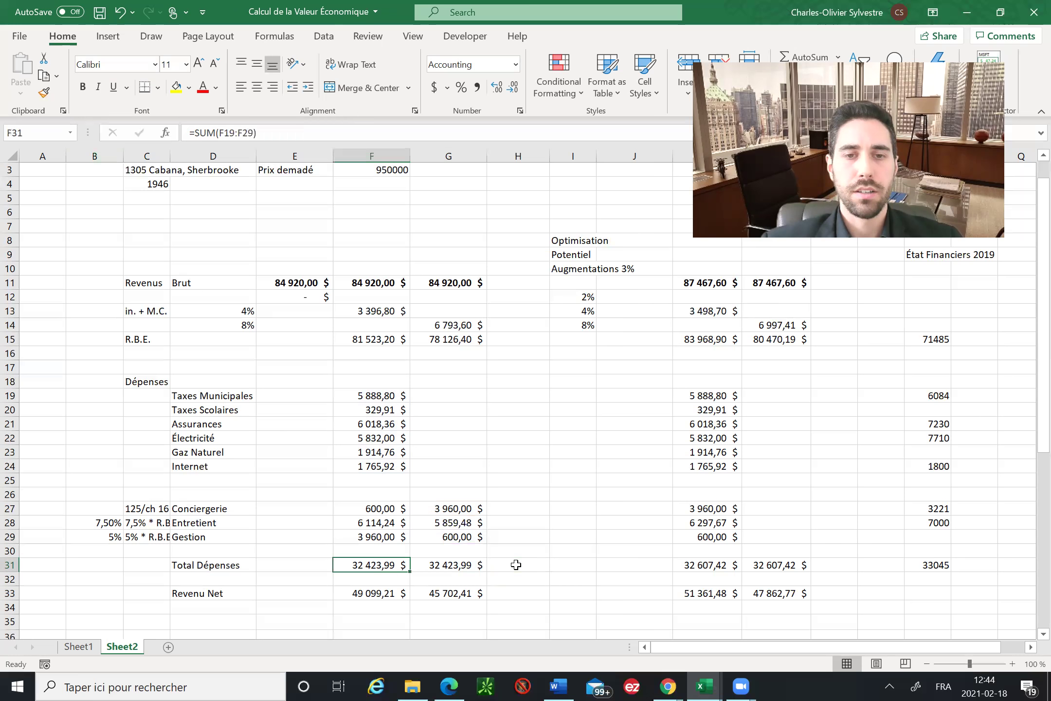
{"action": "left_click", "coordinate": [268, 136]}
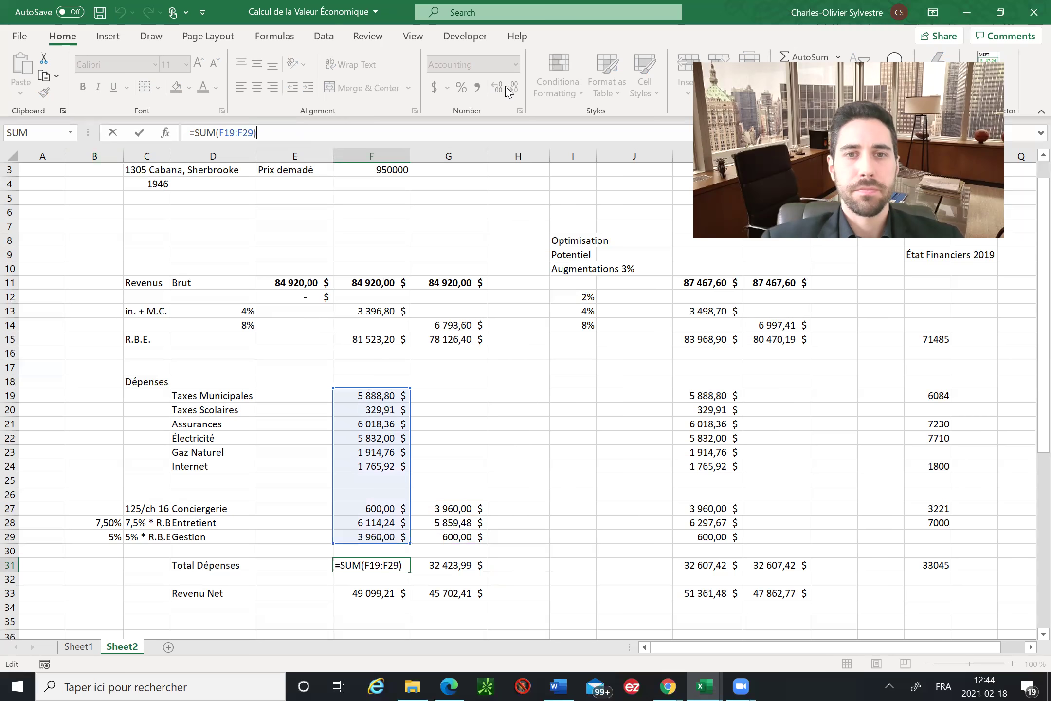
{"action": "key", "text": "Tab"}
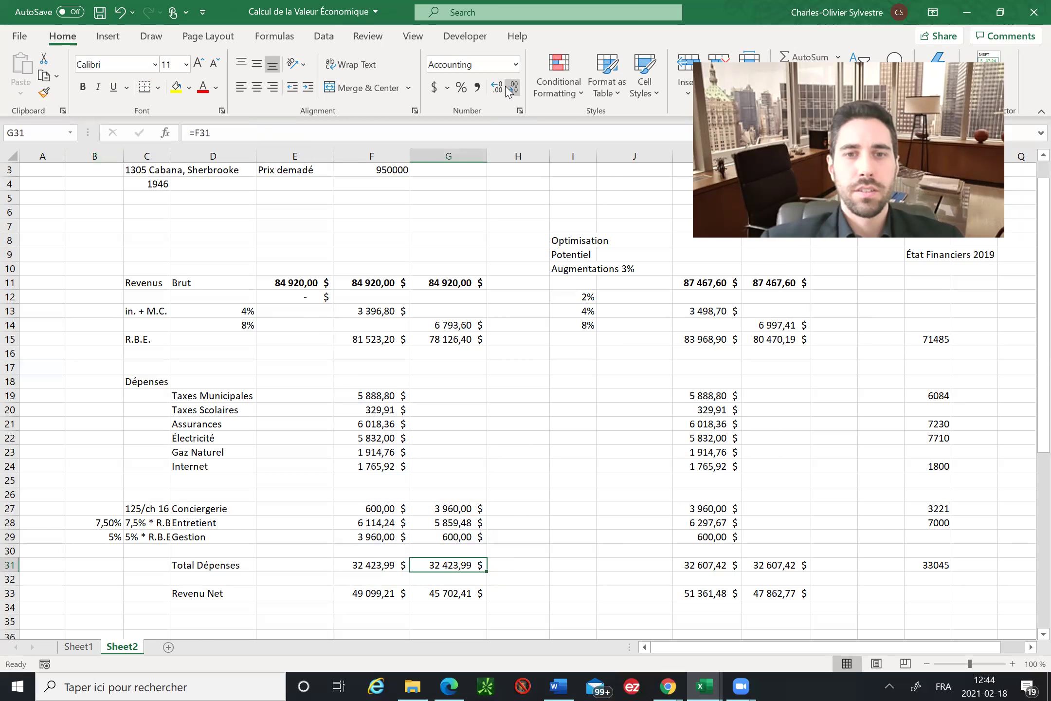
{"action": "left_click", "coordinate": [356, 131]}
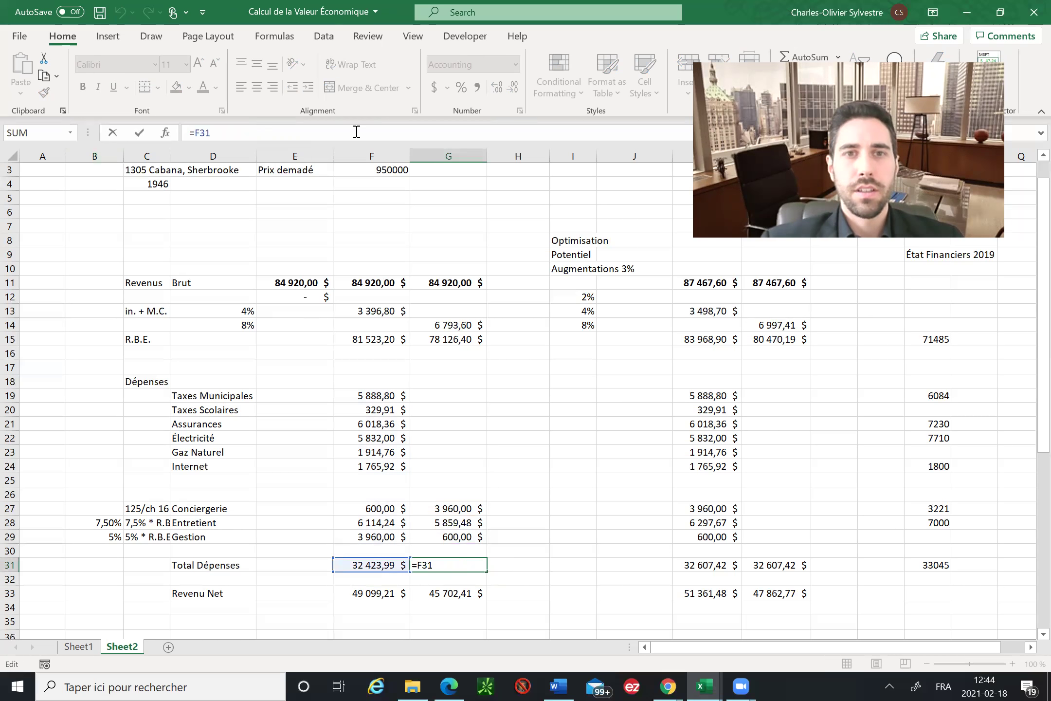
{"action": "key", "text": "Return"}
{"action": "key", "text": "Left"}
{"action": "key", "text": "Up"}
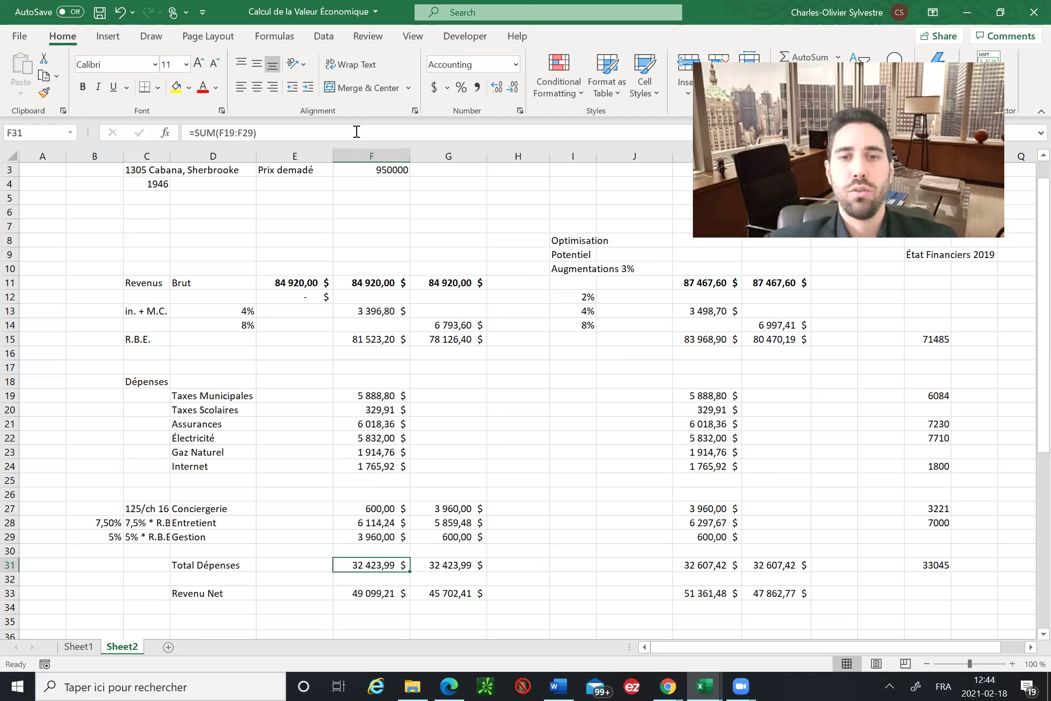
{"action": "key", "text": "Down"}
{"action": "key", "text": "Down"}
{"action": "key", "text": "Down"}
{"action": "key", "text": "Up"}
{"action": "key", "text": "Up"}
{"action": "key", "text": "Up"}
{"action": "key", "text": "Right"}
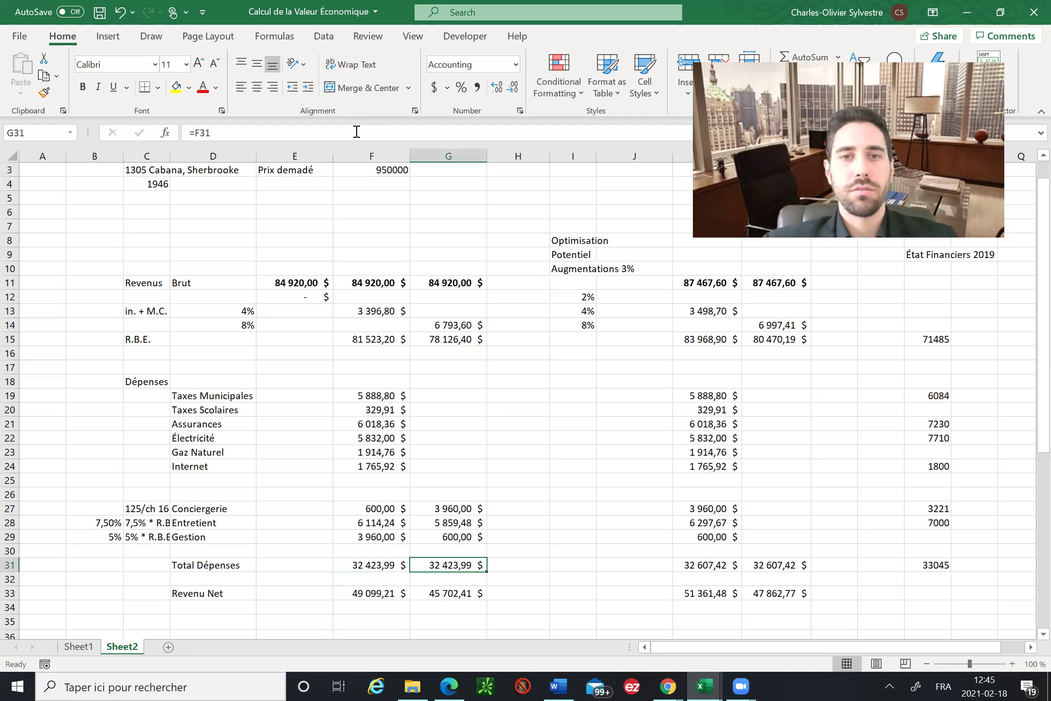
{"action": "key", "text": "Left"}
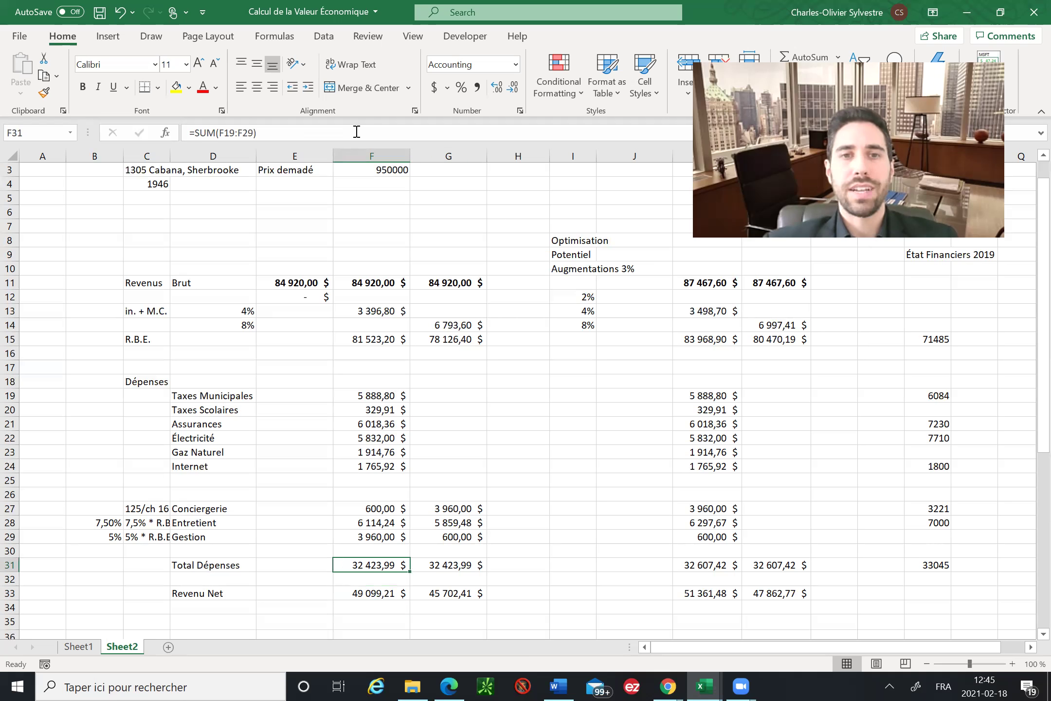
{"action": "key", "text": "Up"}
{"action": "key", "text": "Up"}
{"action": "key", "text": "Down"}
{"action": "key", "text": "Down"}
{"action": "key", "text": "Down"}
{"action": "key", "text": "Down"}
{"action": "key", "text": "Up"}
{"action": "key", "text": "Up"}
{"action": "key", "text": "Down"}
{"action": "key", "text": "Down"}
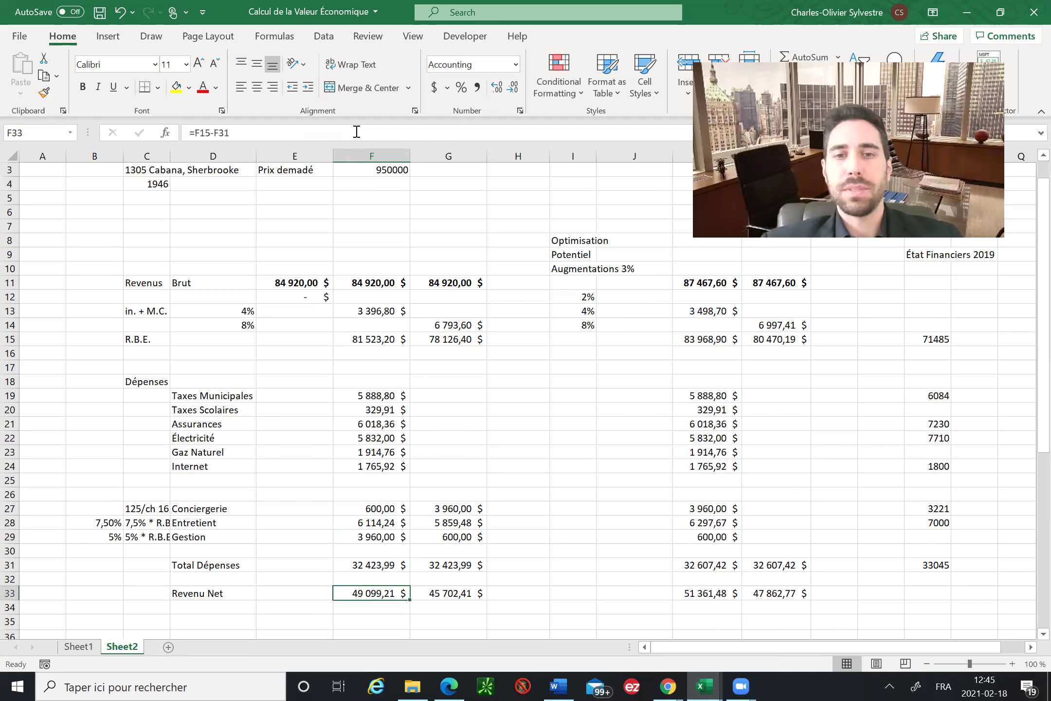
{"action": "key", "text": "Right"}
{"action": "key", "text": "Up"}
{"action": "key", "text": "Up"}
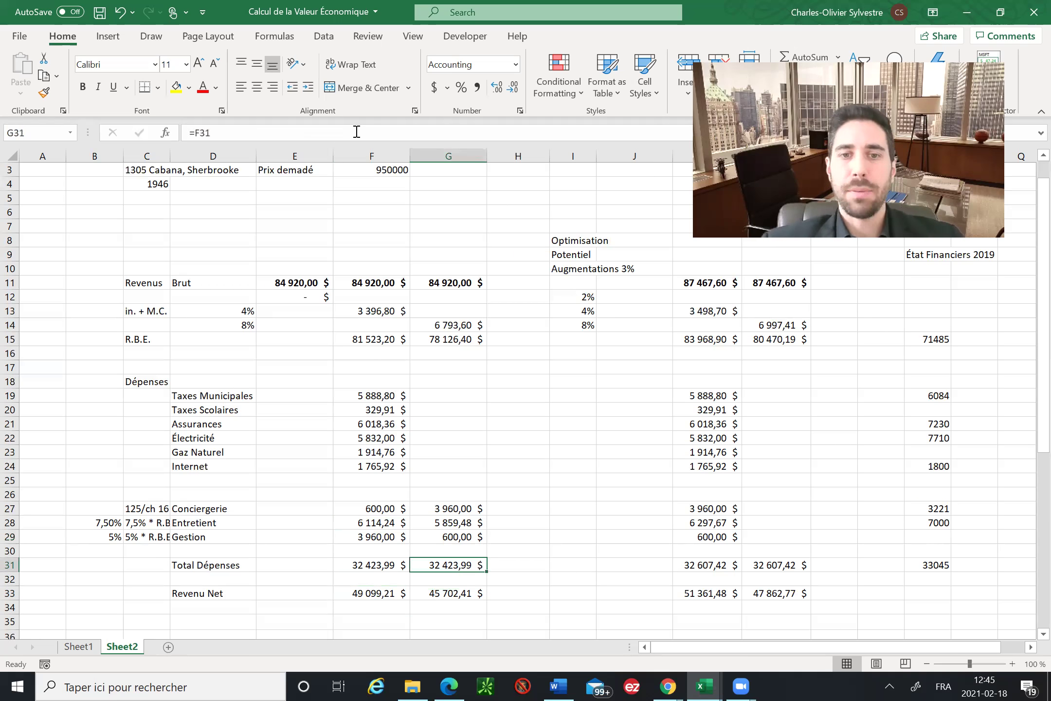
{"action": "key", "text": "Left"}
{"action": "key", "text": "Left"}
{"action": "left_click", "coordinate": [438, 339]}
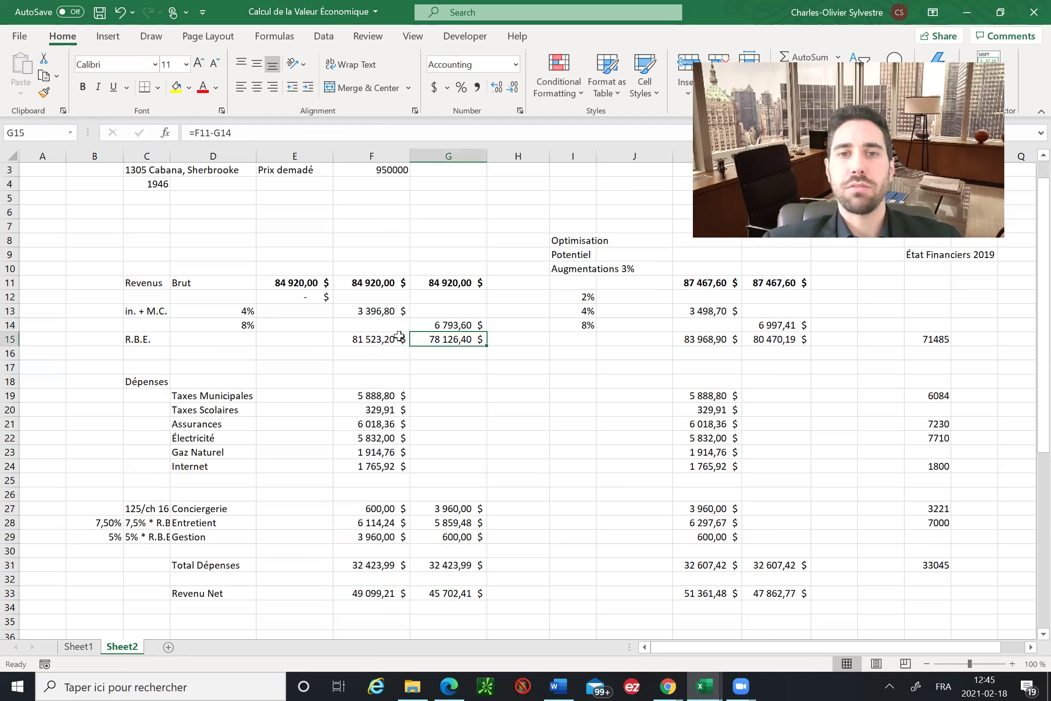
{"action": "left_click", "coordinate": [399, 336], "text": "shift"}
{"action": "left_click_drag", "start_coordinate": [376, 586], "coordinate": [422, 589]}
{"action": "key", "text": "Up"}
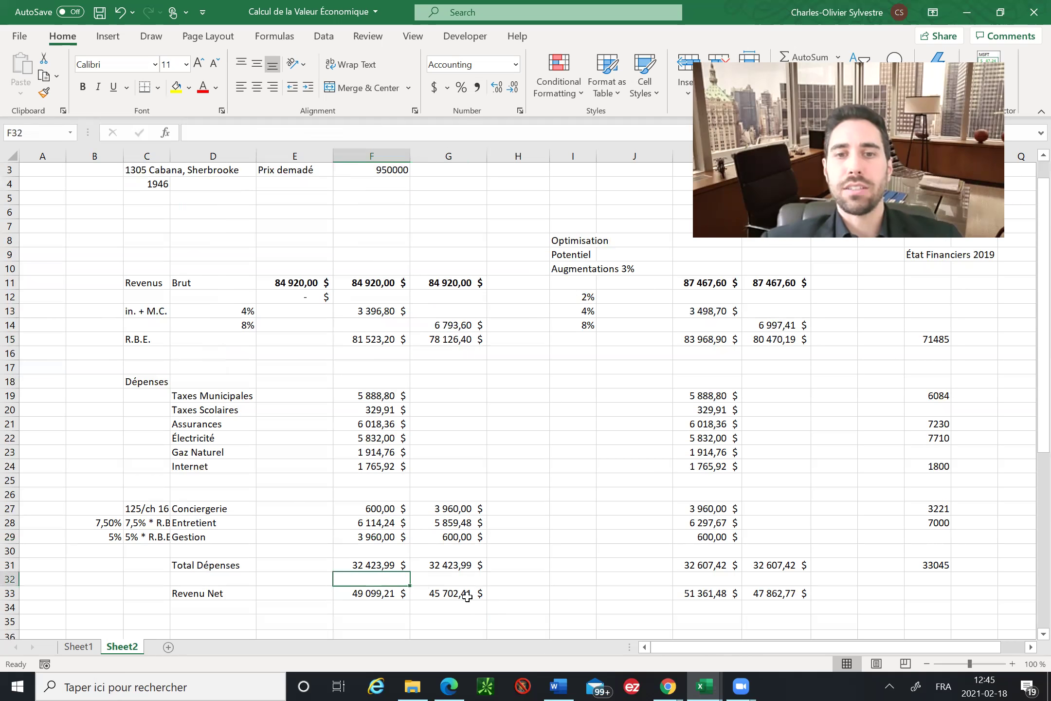
{"action": "key", "text": "Right"}
{"action": "left_click", "coordinate": [467, 596]}
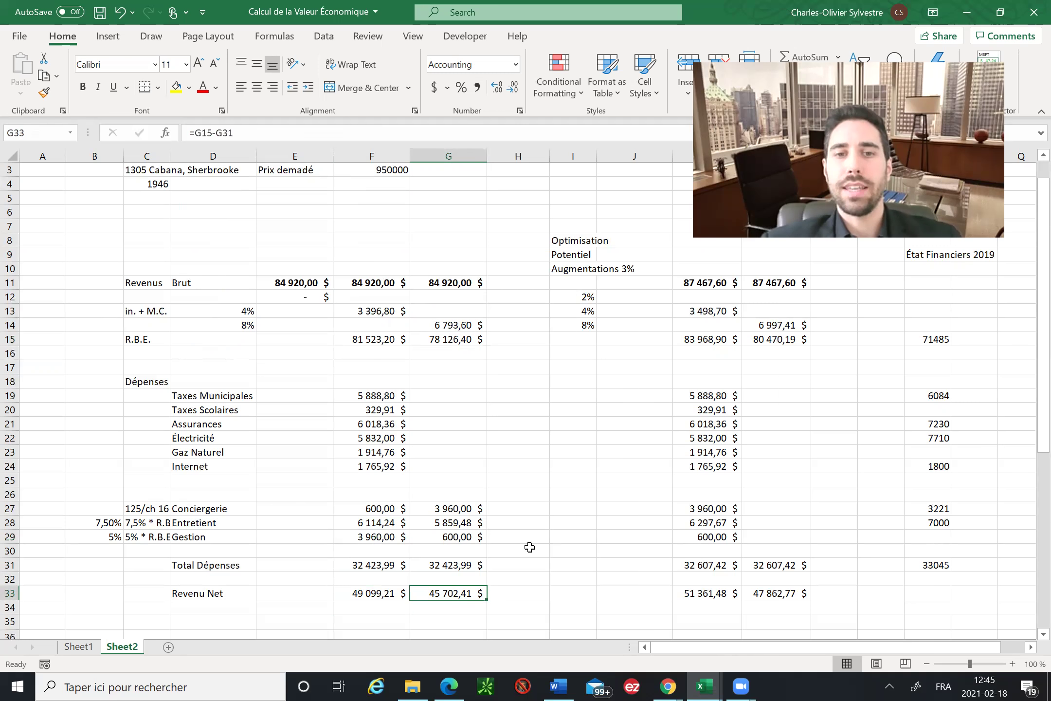
{"action": "key", "text": "Left"}
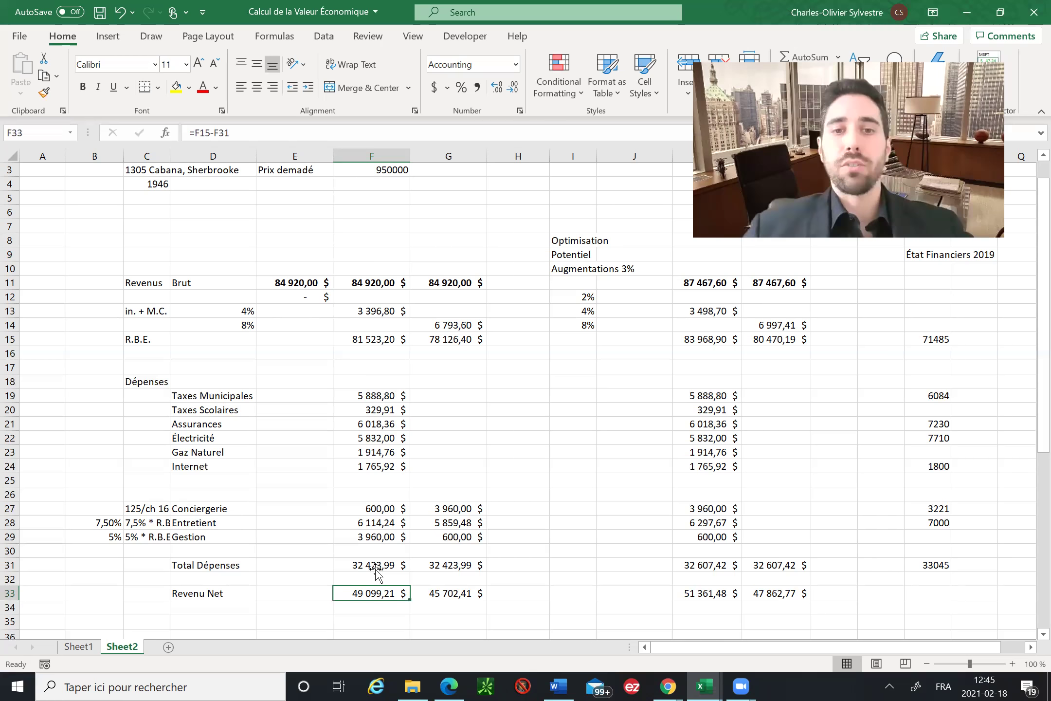
{"action": "key", "text": "Up"}
{"action": "key", "text": "Up"}
{"action": "key", "text": "Up"}
{"action": "key", "text": "Up"}
{"action": "key", "text": "Up"}
{"action": "key", "text": "shift+Right"}
{"action": "key", "text": "shift+Left"}
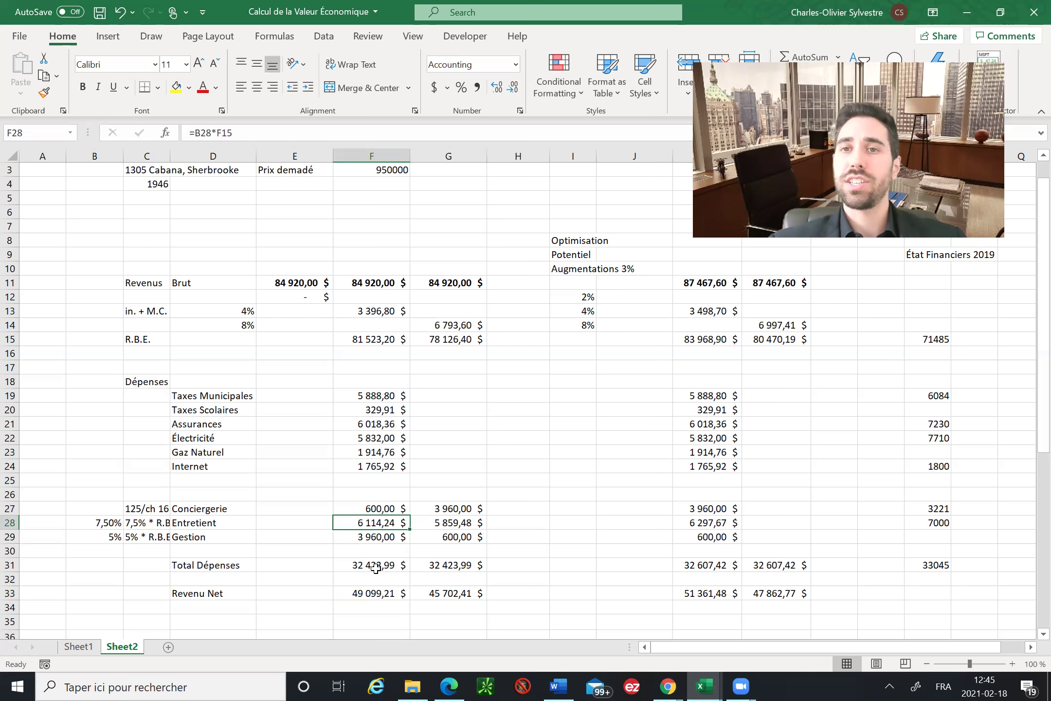
{"action": "key", "text": "Right"}
{"action": "key", "text": "Down"}
{"action": "key", "text": "Down"}
{"action": "key", "text": "Down"}
{"action": "key", "text": "Down"}
{"action": "key", "text": "Down"}
{"action": "key", "text": "Down"}
{"action": "key", "text": "Down"}
{"action": "key", "text": "Down"}
{"action": "key", "text": "Down"}
{"action": "key", "text": "Down"}
{"action": "key", "text": "Down"}
{"action": "key", "text": "Down"}
{"action": "key", "text": "Down"}
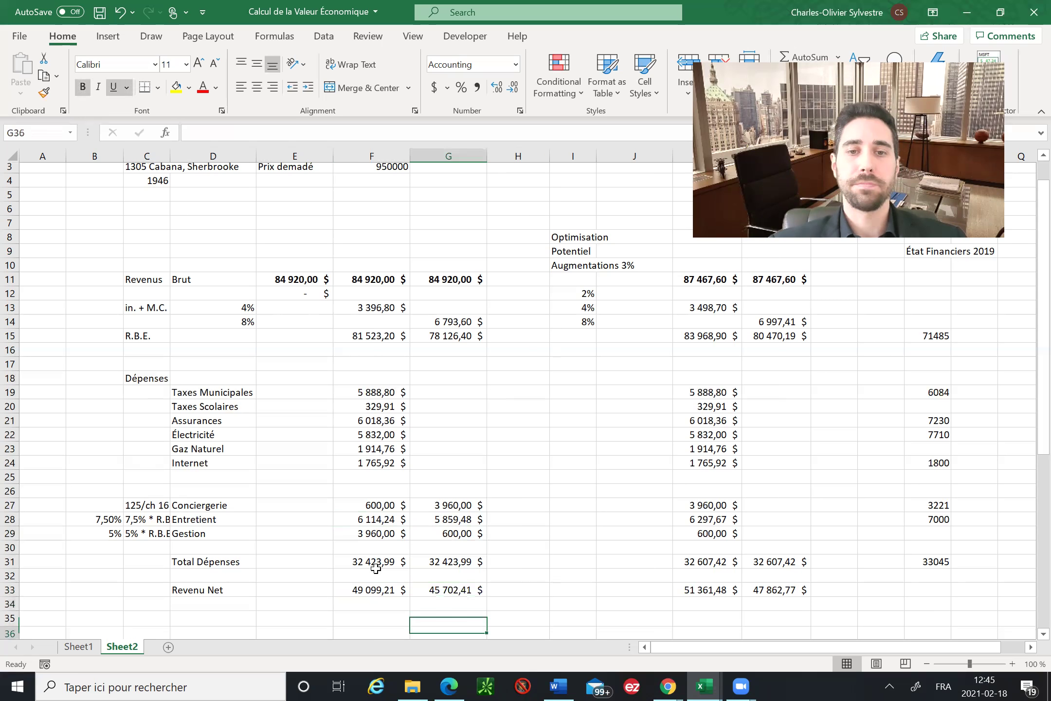
{"action": "key", "text": "Down"}
{"action": "key", "text": "Down"}
{"action": "key", "text": "Down"}
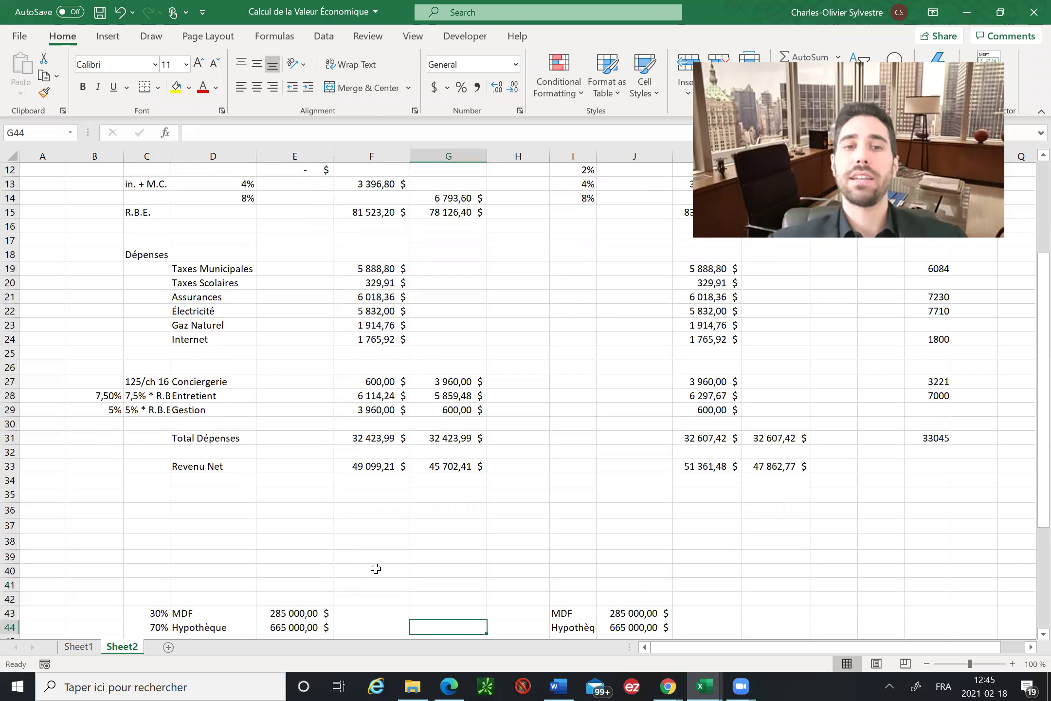
- Check the 30% down-payment share and its MDF amount in E43
{"action": "key", "text": "Up"}
{"action": "key", "text": "Left"}
{"action": "key", "text": "Left"}
{"action": "key", "text": "Left"}
{"action": "key", "text": "Left"}
{"action": "key", "text": "Right"}
{"action": "key", "text": "Left"}
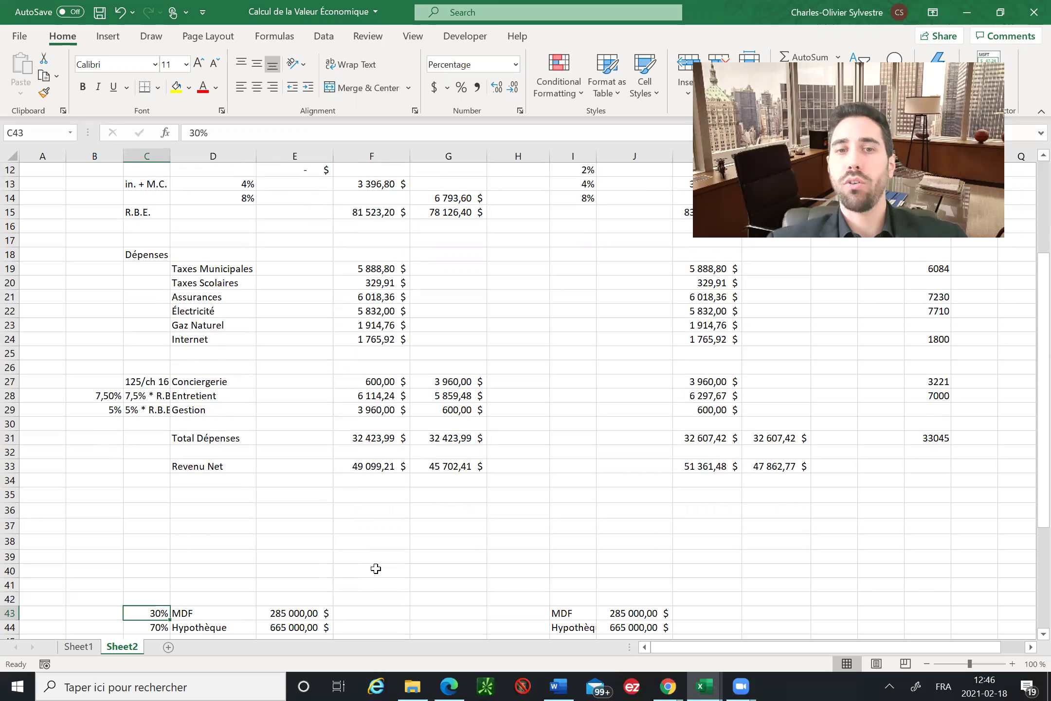
{"action": "key", "text": "Right"}
{"action": "key", "text": "Right"}
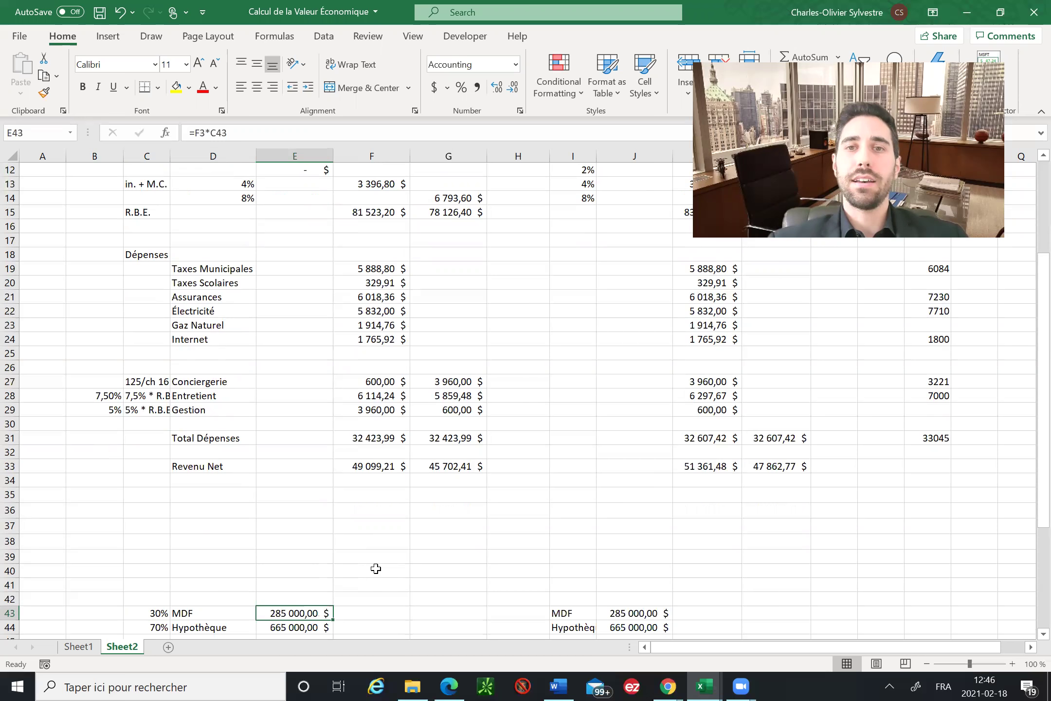
{"action": "scroll", "coordinate": [376, 565], "scroll_direction": "down", "scroll_amount": 1}
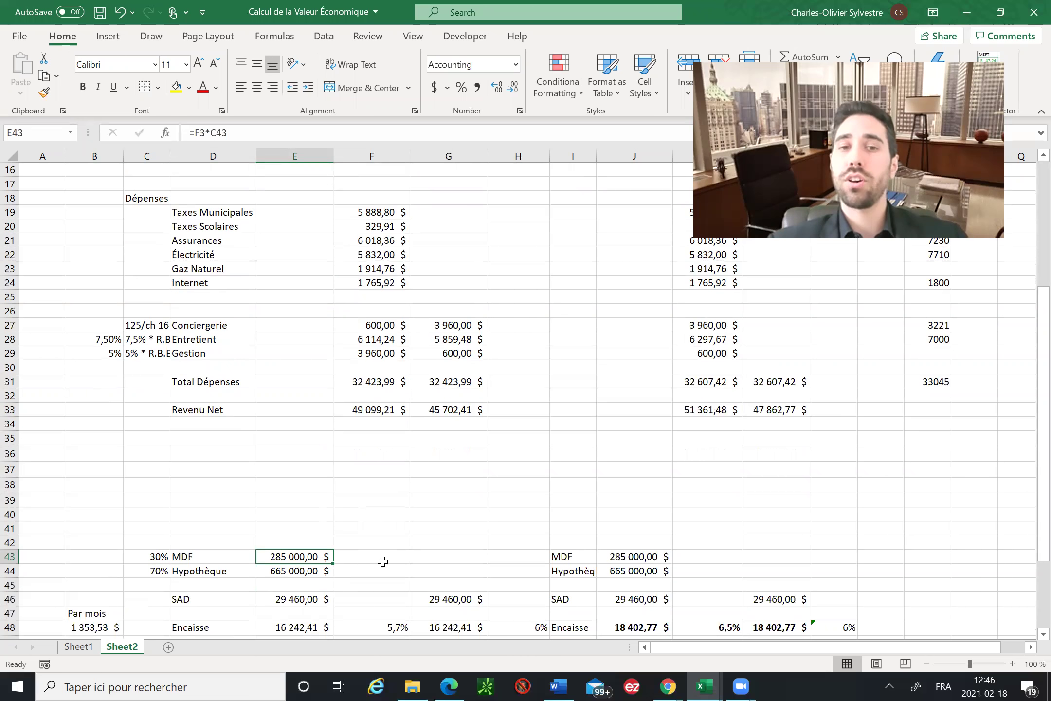
{"action": "scroll", "coordinate": [383, 562], "scroll_direction": "down", "scroll_amount": 1}
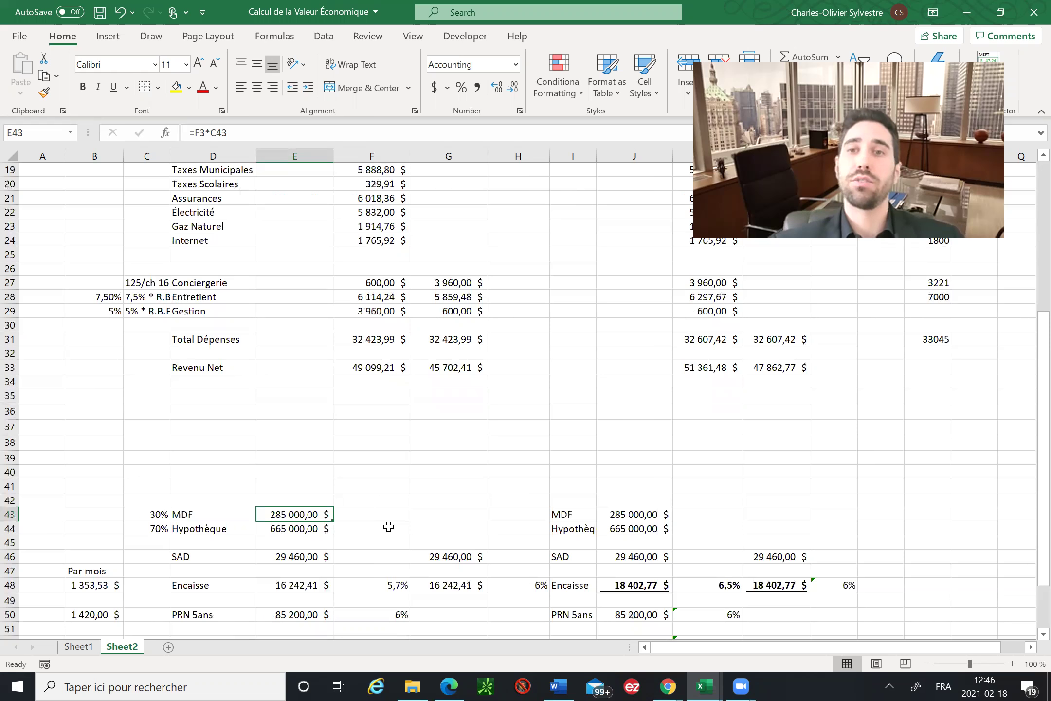
- Step through the Hypothèque, SAD and Encaisse amounts in column E, then return to the top
{"action": "key", "text": "Down"}
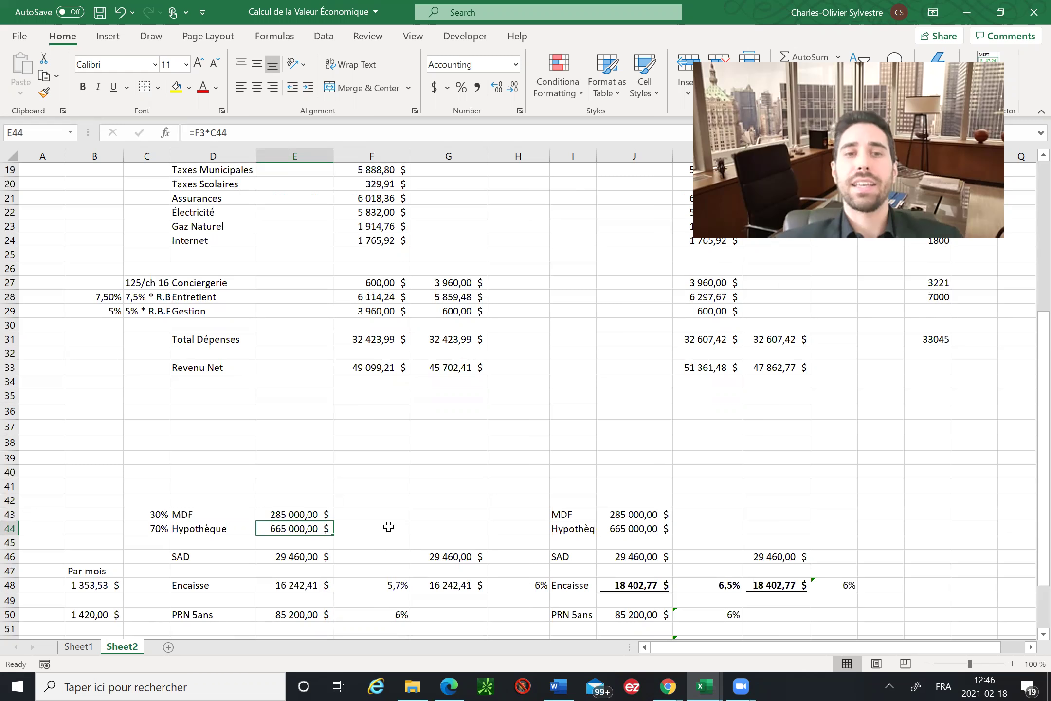
{"action": "key", "text": "Left"}
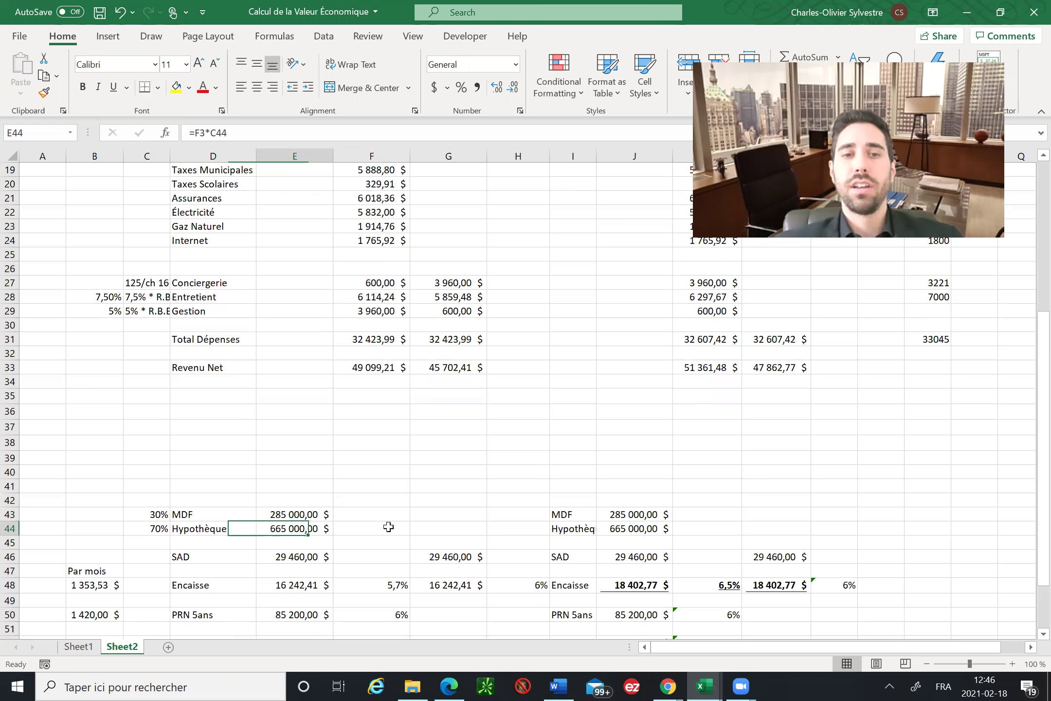
{"action": "key", "text": "Down"}
{"action": "key", "text": "Down"}
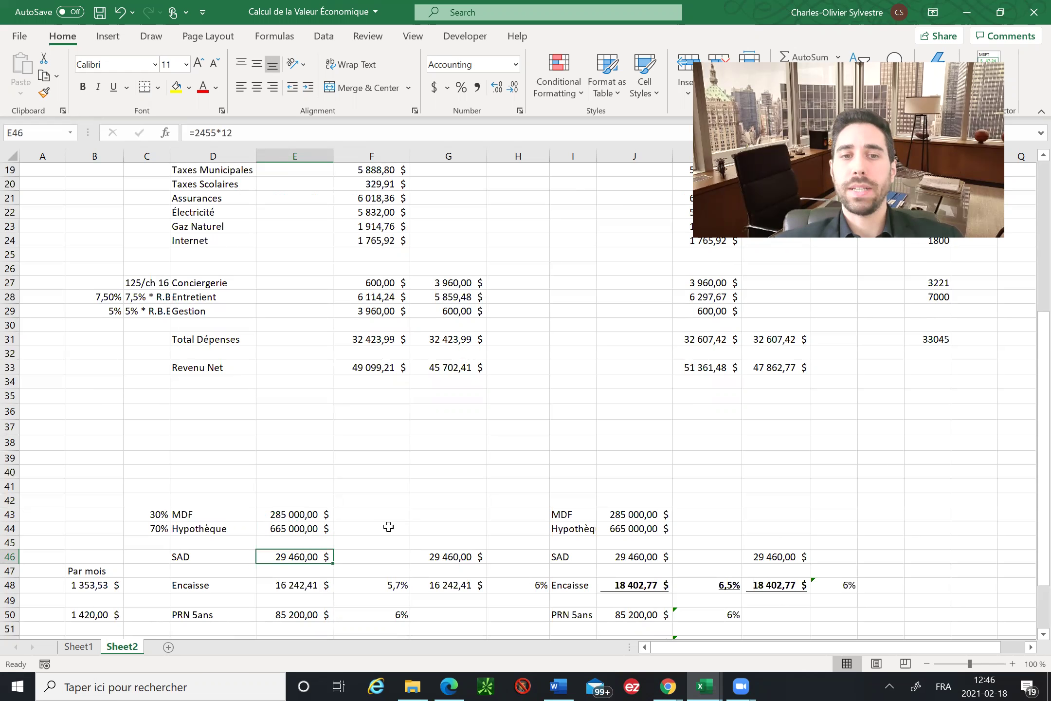
{"action": "key", "text": "Down"}
{"action": "key", "text": "Down"}
{"action": "key", "text": "Down"}
{"action": "key", "text": "Down"}
{"action": "key", "text": "Down"}
{"action": "key", "text": "Down"}
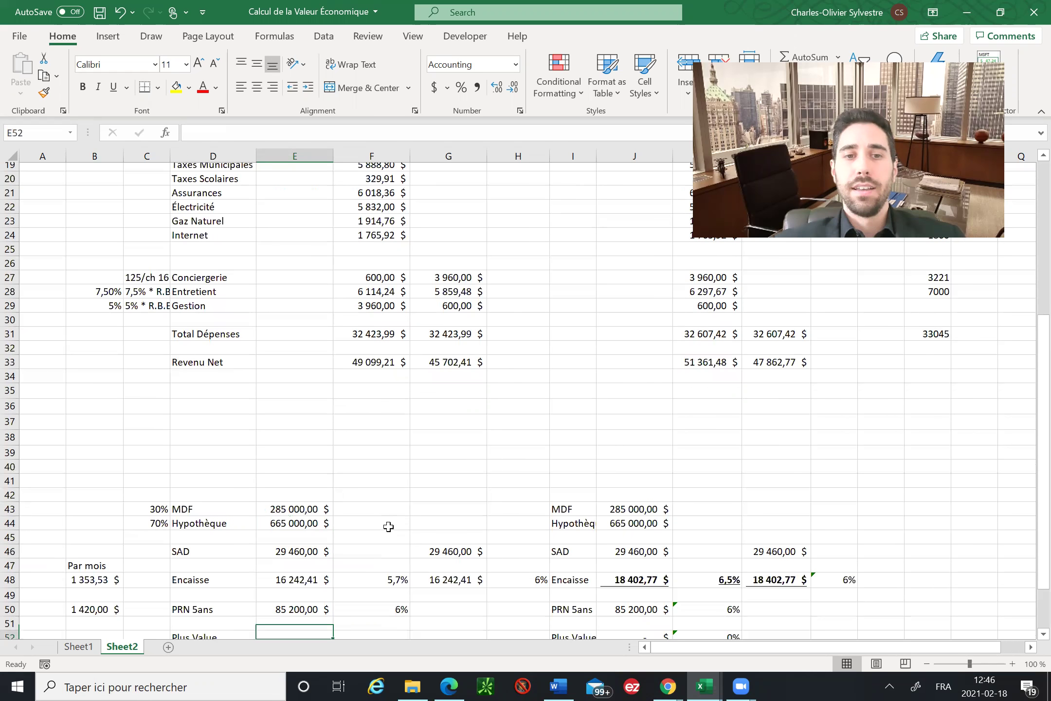
{"action": "key", "text": "Down"}
{"action": "key", "text": "Down"}
{"action": "key", "text": "Up"}
{"action": "key", "text": "Up"}
{"action": "key", "text": "Up"}
{"action": "key", "text": "Up"}
{"action": "key", "text": "Up"}
{"action": "key", "text": "Up"}
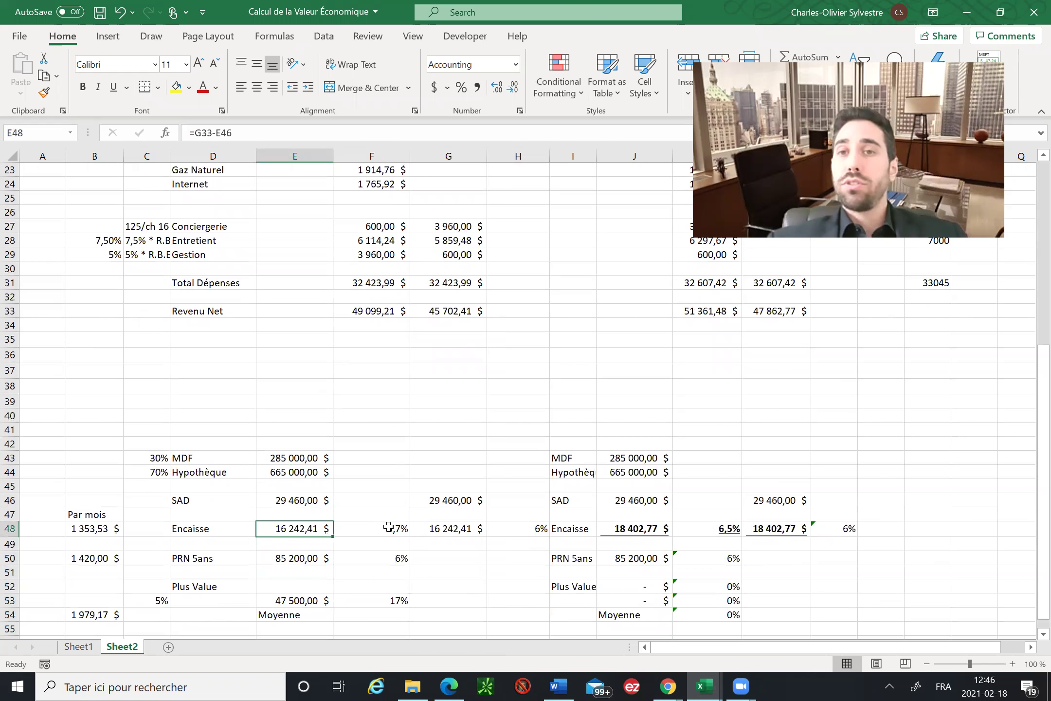
{"action": "key", "text": "Up"}
{"action": "key", "text": "Up"}
{"action": "key", "text": "Up"}
{"action": "key", "text": "Up"}
{"action": "key", "text": "Up"}
{"action": "key", "text": "Up"}
{"action": "key", "text": "Up"}
{"action": "key", "text": "Up"}
{"action": "key", "text": "Up"}
{"action": "key", "text": "Up"}
{"action": "key", "text": "Up"}
{"action": "key", "text": "Up"}
{"action": "key", "text": "Up"}
{"action": "key", "text": "Up"}
{"action": "key", "text": "Up"}
{"action": "key", "text": "Up"}
{"action": "key", "text": "Up"}
{"action": "key", "text": "Up"}
{"action": "key", "text": "Up"}
{"action": "key", "text": "Up"}
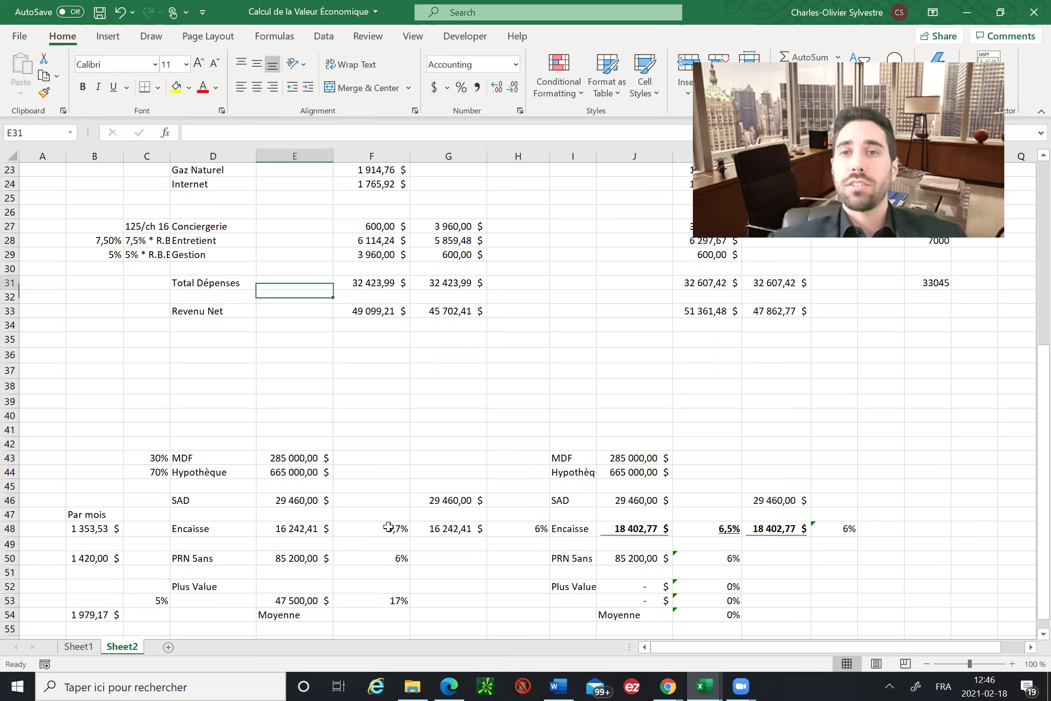
{"action": "key", "text": "Up"}
{"action": "key", "text": "Up"}
{"action": "key", "text": "Up"}
{"action": "key", "text": "Up"}
{"action": "key", "text": "Up"}
{"action": "key", "text": "Up"}
{"action": "key", "text": "Up"}
{"action": "key", "text": "Up"}
{"action": "key", "text": "Up"}
{"action": "key", "text": "Up"}
{"action": "key", "text": "Up"}
{"action": "key", "text": "Up"}
{"action": "key", "text": "Up"}
{"action": "key", "text": "Up"}
{"action": "key", "text": "Up"}
{"action": "key", "text": "Up"}
{"action": "key", "text": "Up"}
{"action": "key", "text": "Up"}
{"action": "key", "text": "Up"}
{"action": "key", "text": "Up"}
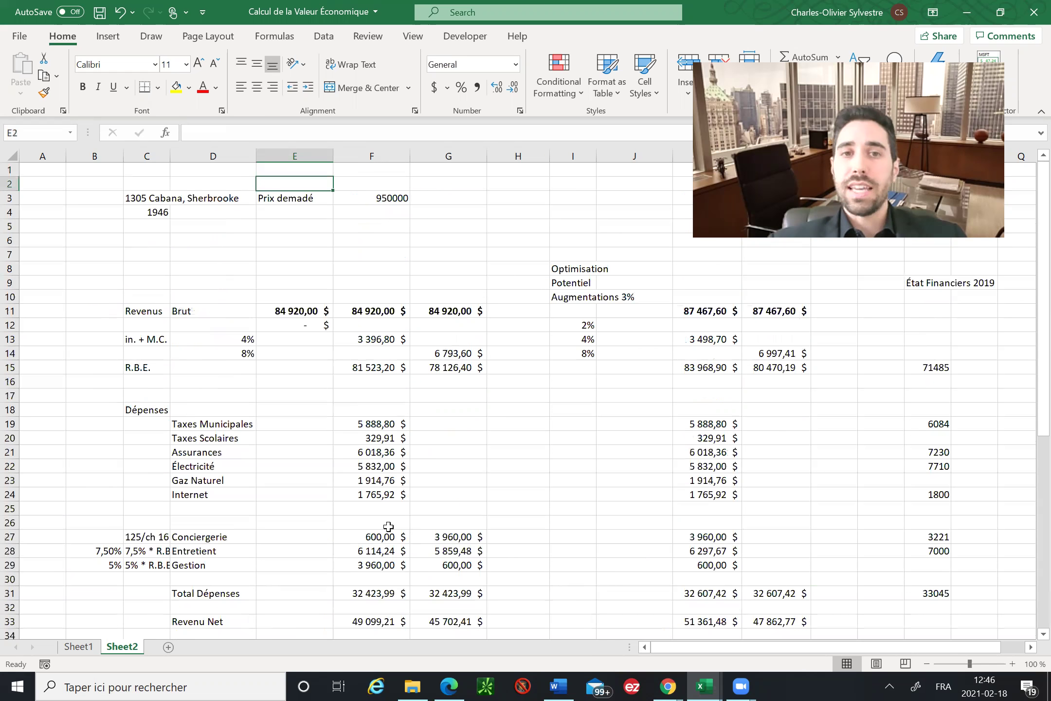
{"action": "key", "text": "Down"}
{"action": "key", "text": "Down"}
{"action": "key", "text": "Down"}
{"action": "key", "text": "Down"}
{"action": "key", "text": "Down"}
{"action": "key", "text": "Down"}
{"action": "key", "text": "Down"}
{"action": "key", "text": "Down"}
{"action": "key", "text": "Down"}
{"action": "key", "text": "Down"}
{"action": "key", "text": "Up"}
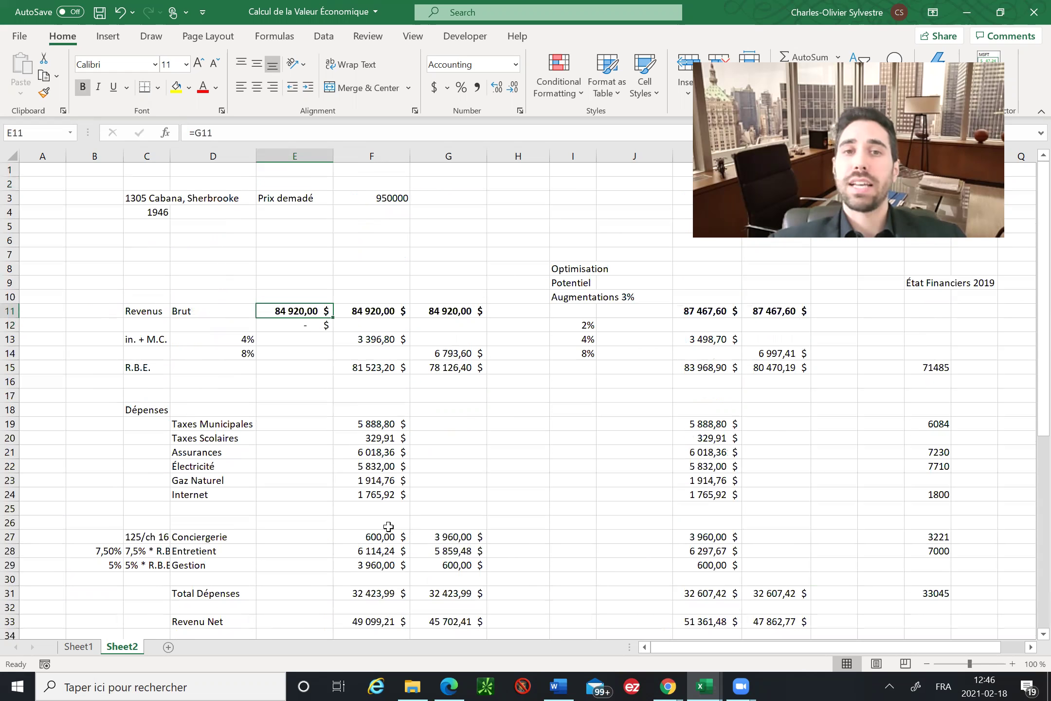
{"action": "key", "text": "Right"}
{"action": "key", "text": "Down"}
{"action": "key", "text": "Down"}
{"action": "key", "text": "Down"}
{"action": "key", "text": "Down"}
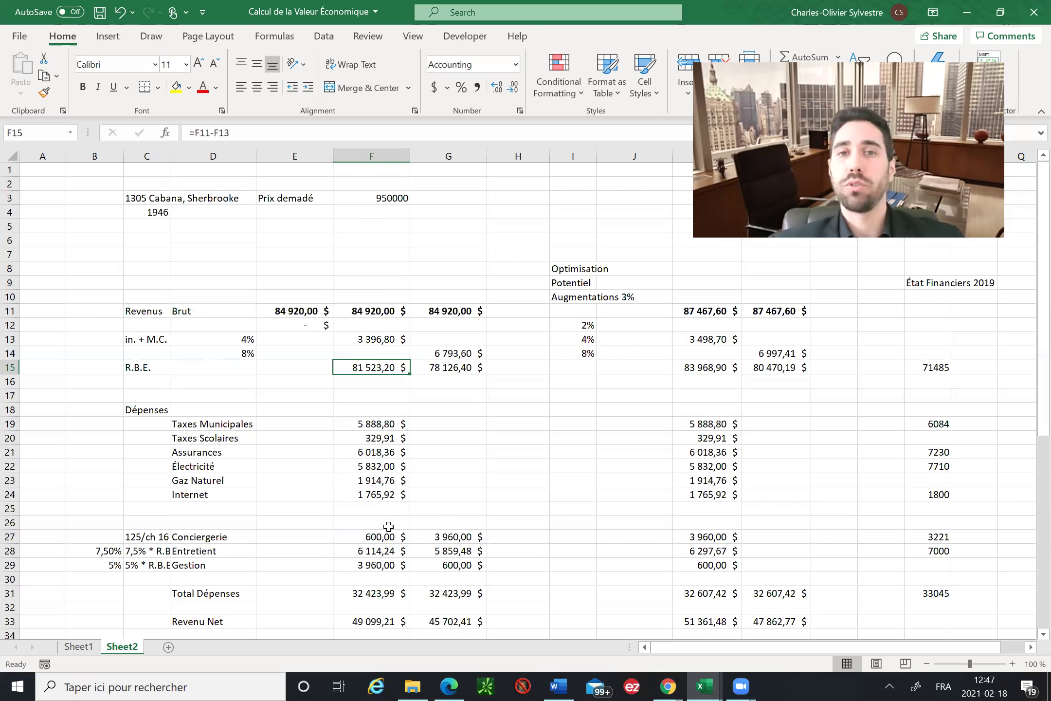
{"action": "key", "text": "Left"}
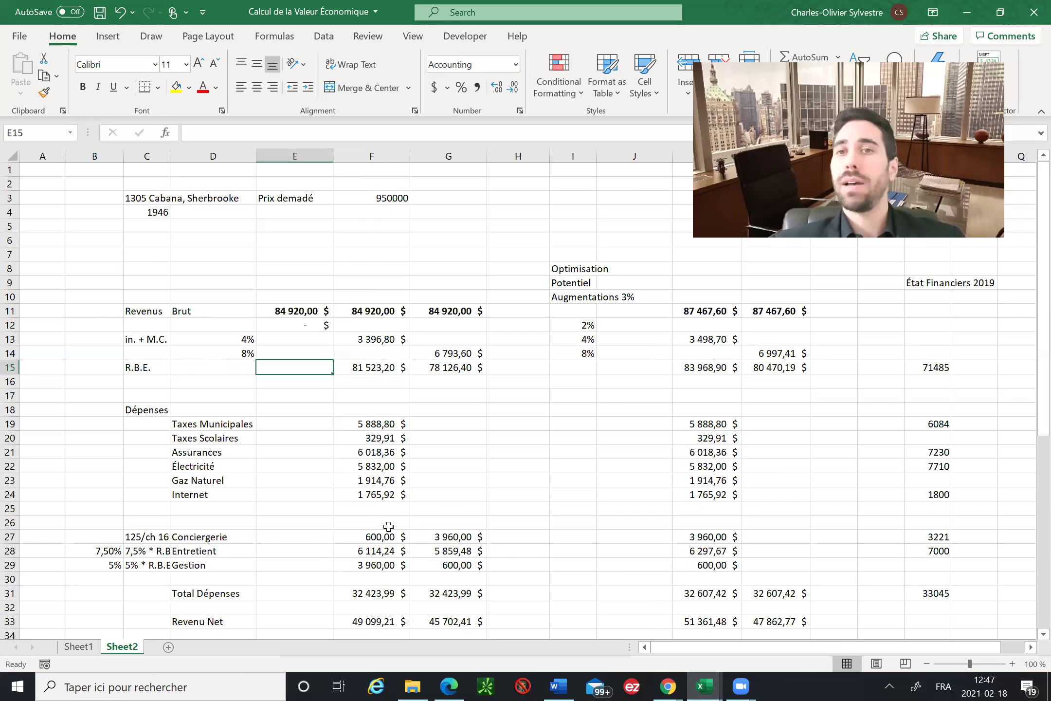
{"action": "key", "text": "Right"}
{"action": "key", "text": "Left"}
{"action": "key", "text": "Right"}
{"action": "key", "text": "Down"}
{"action": "key", "text": "Up"}
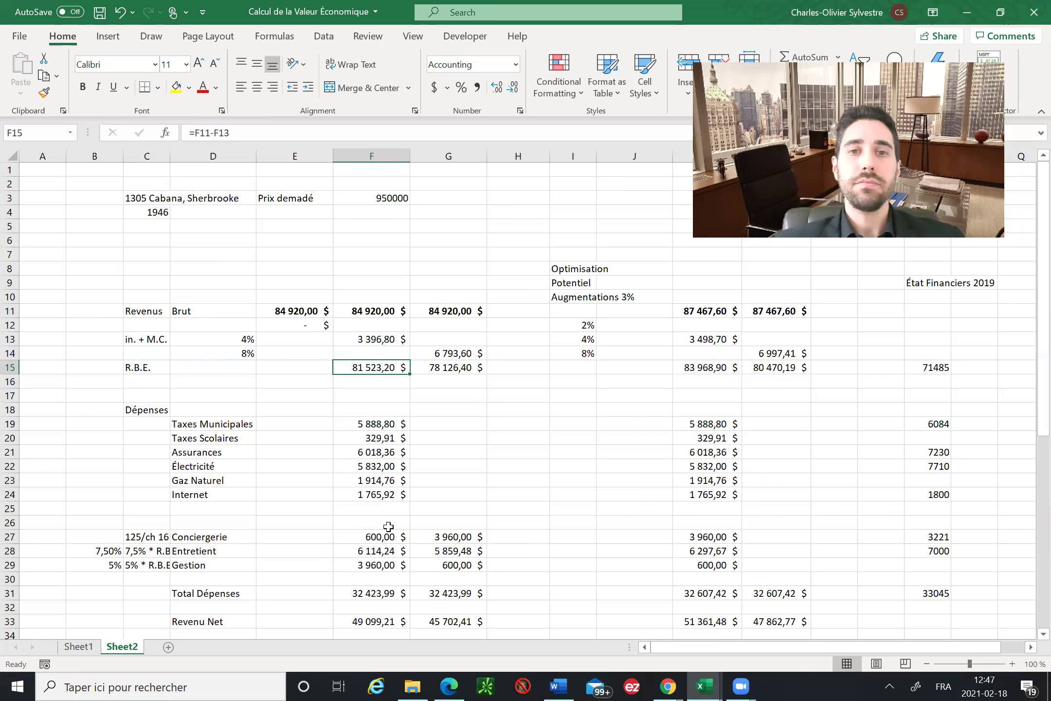
{"action": "key", "text": "Down"}
{"action": "key", "text": "Down"}
{"action": "key", "text": "Down"}
{"action": "key", "text": "Down"}
{"action": "key", "text": "Down"}
{"action": "key", "text": "Down"}
{"action": "key", "text": "Down"}
{"action": "key", "text": "Down"}
{"action": "key", "text": "Down"}
{"action": "key", "text": "Down"}
{"action": "key", "text": "Down"}
{"action": "key", "text": "Down"}
{"action": "key", "text": "Down"}
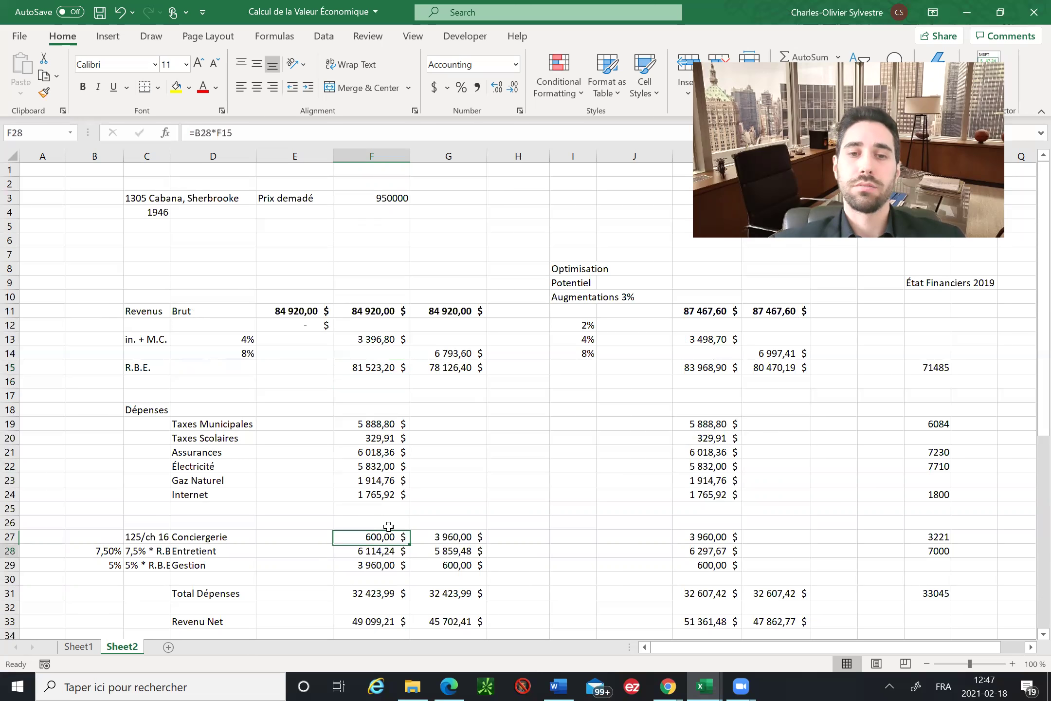
{"action": "key", "text": "Down"}
{"action": "key", "text": "Down"}
{"action": "key", "text": "Down"}
{"action": "key", "text": "Down"}
{"action": "key", "text": "Down"}
{"action": "key", "text": "Down"}
{"action": "key", "text": "Down"}
{"action": "key", "text": "Down"}
{"action": "key", "text": "Down"}
{"action": "key", "text": "Down"}
{"action": "key", "text": "Down"}
{"action": "key", "text": "Down"}
{"action": "key", "text": "Down"}
{"action": "key", "text": "Down"}
{"action": "key", "text": "Down"}
{"action": "key", "text": "Down"}
{"action": "key", "text": "Down"}
{"action": "key", "text": "Down"}
{"action": "key", "text": "Down"}
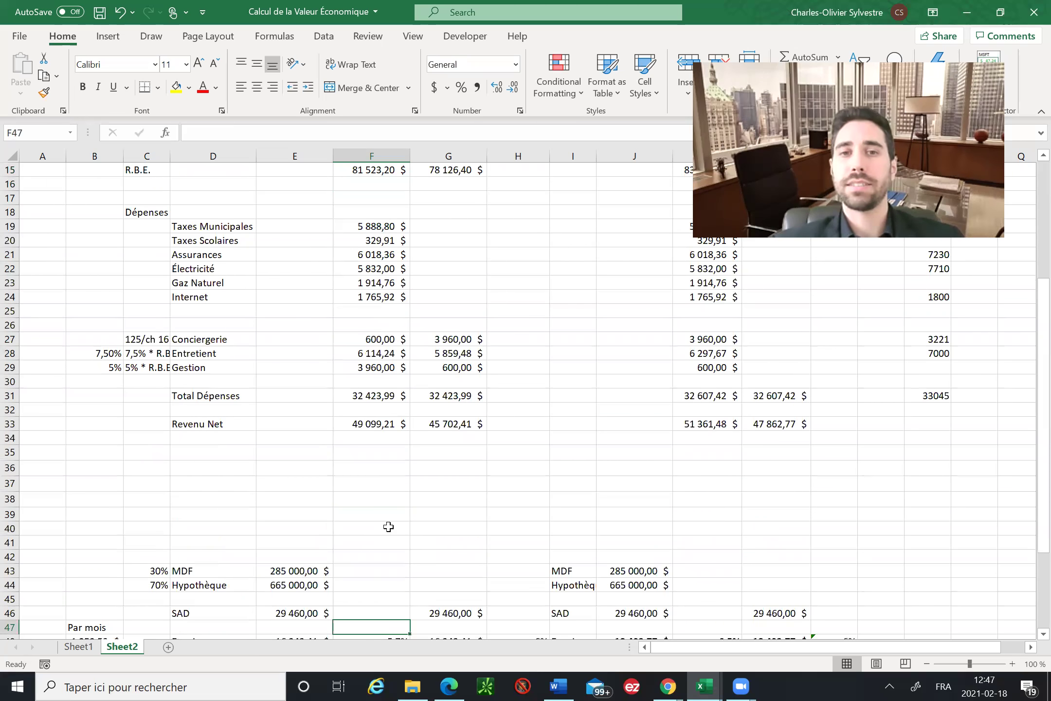
{"action": "key", "text": "Up"}
{"action": "key", "text": "Up"}
{"action": "key", "text": "Up"}
{"action": "key", "text": "Up"}
{"action": "key", "text": "Up"}
{"action": "key", "text": "Up"}
{"action": "key", "text": "Up"}
{"action": "key", "text": "Up"}
{"action": "key", "text": "Up"}
{"action": "key", "text": "Up"}
{"action": "key", "text": "Up"}
{"action": "key", "text": "Up"}
{"action": "key", "text": "Up"}
{"action": "key", "text": "Up"}
{"action": "key", "text": "Up"}
{"action": "key", "text": "Up"}
{"action": "key", "text": "Up"}
{"action": "key", "text": "Up"}
{"action": "key", "text": "Up"}
{"action": "key", "text": "Up"}
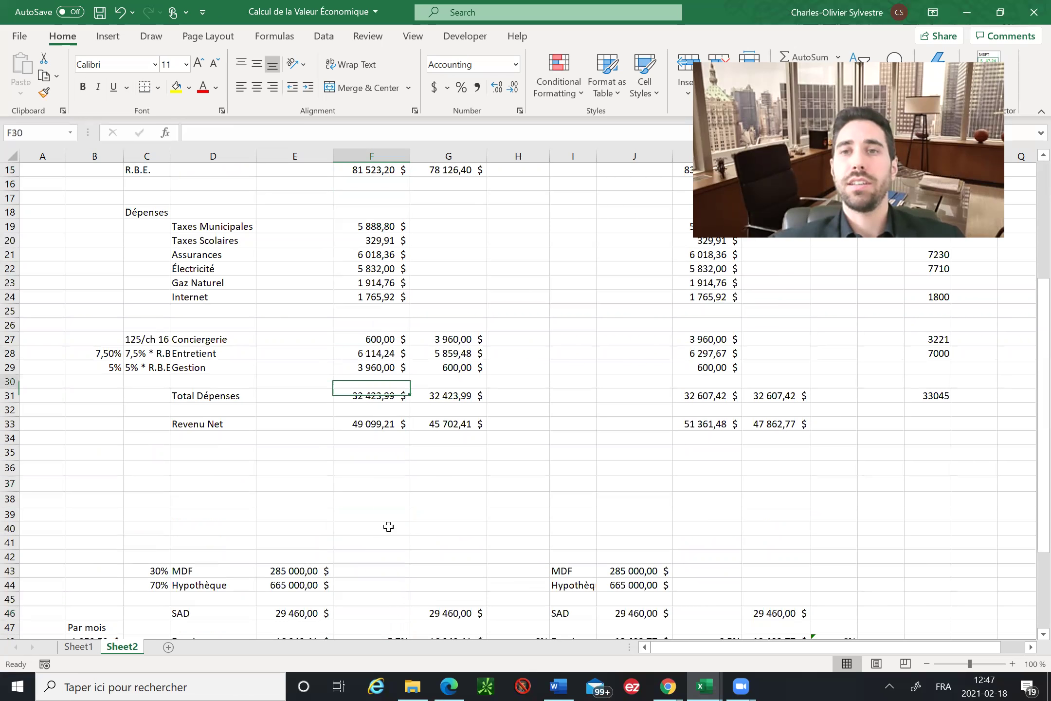
{"action": "key", "text": "Up"}
{"action": "key", "text": "Up"}
{"action": "key", "text": "Up"}
{"action": "key", "text": "Up"}
{"action": "key", "text": "Up"}
{"action": "key", "text": "Up"}
{"action": "key", "text": "Up"}
{"action": "key", "text": "Up"}
{"action": "key", "text": "Down"}
{"action": "key", "text": "Down"}
{"action": "key", "text": "Down"}
{"action": "key", "text": "Down"}
{"action": "key", "text": "Down"}
{"action": "key", "text": "Down"}
{"action": "key", "text": "Down"}
{"action": "key", "text": "Down"}
{"action": "key", "text": "Down"}
{"action": "key", "text": "Down"}
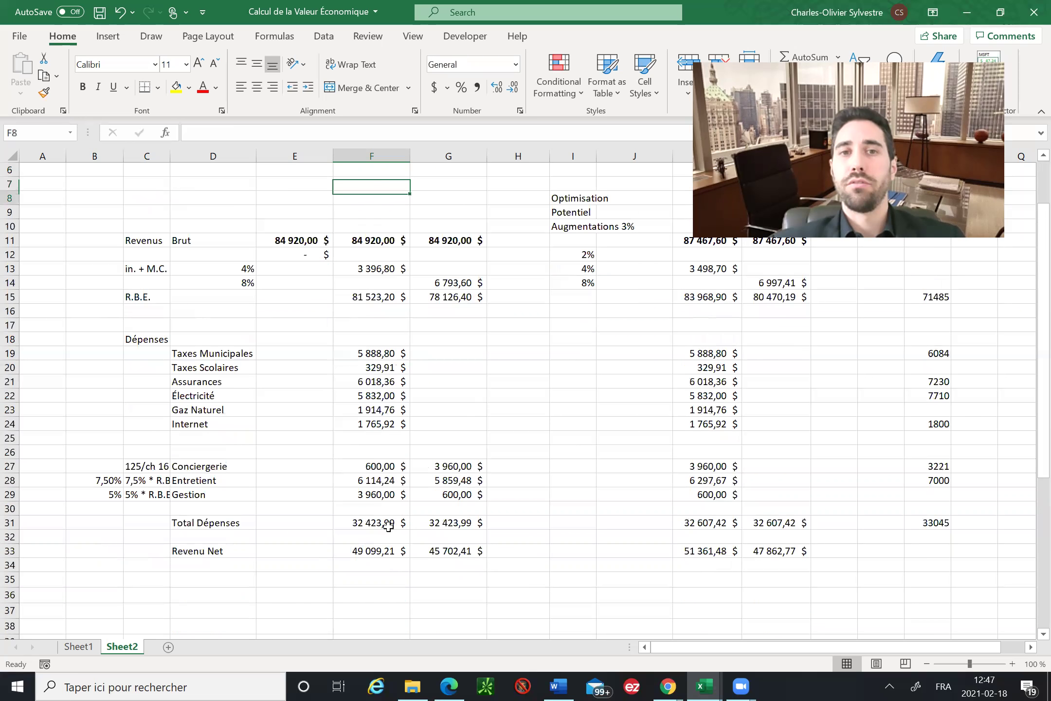
{"action": "key", "text": "Up"}
{"action": "key", "text": "Up"}
{"action": "key", "text": "Up"}
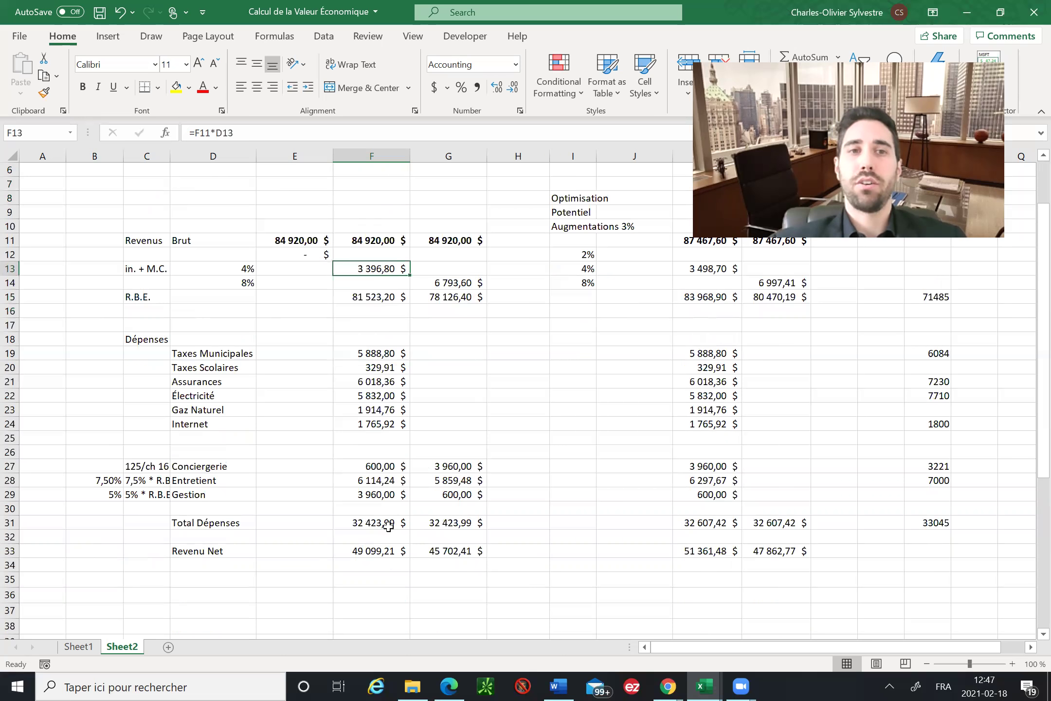
- Clear the 4% vacancy allowance in F13 and the 8% allowance in G14
{"action": "key", "text": "Delete"}
{"action": "key", "text": "Right"}
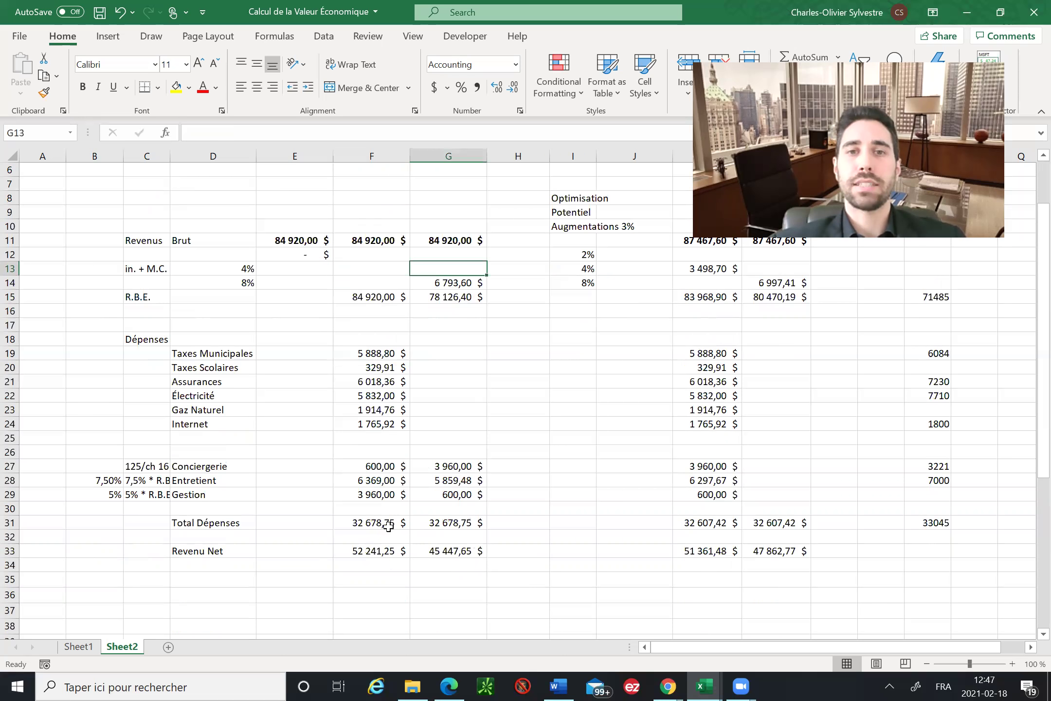
{"action": "key", "text": "Down"}
{"action": "key", "text": "Delete"}
{"action": "key", "text": "Left"}
{"action": "key", "text": "Down"}
{"action": "key", "text": "Down"}
{"action": "key", "text": "Down"}
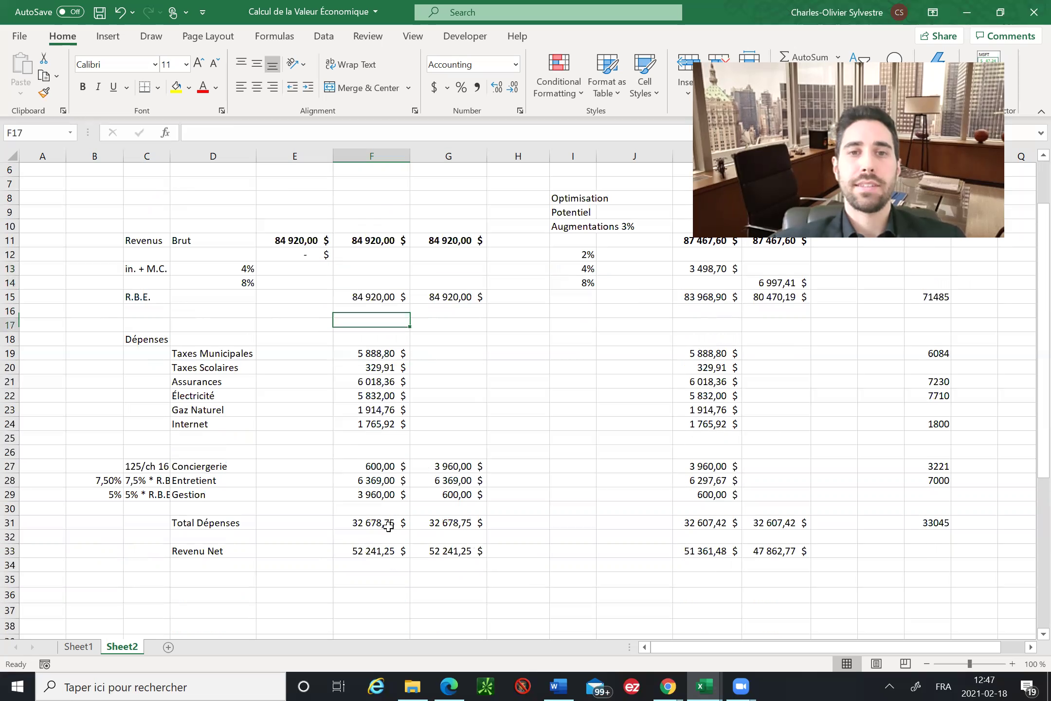
- Clear the Conciergerie, Entretient and Gestion costs in F27:F29
{"action": "key", "text": "Down"}
{"action": "key", "text": "Down"}
{"action": "key", "text": "Down"}
{"action": "key", "text": "Down"}
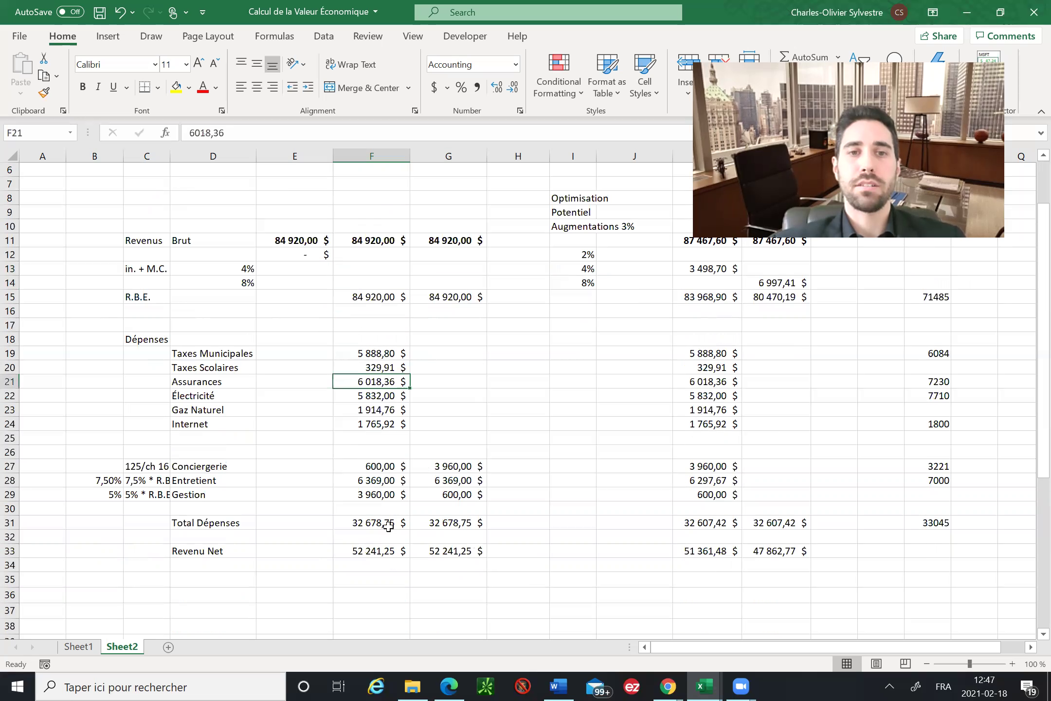
{"action": "key", "text": "Down"}
{"action": "key", "text": "Down"}
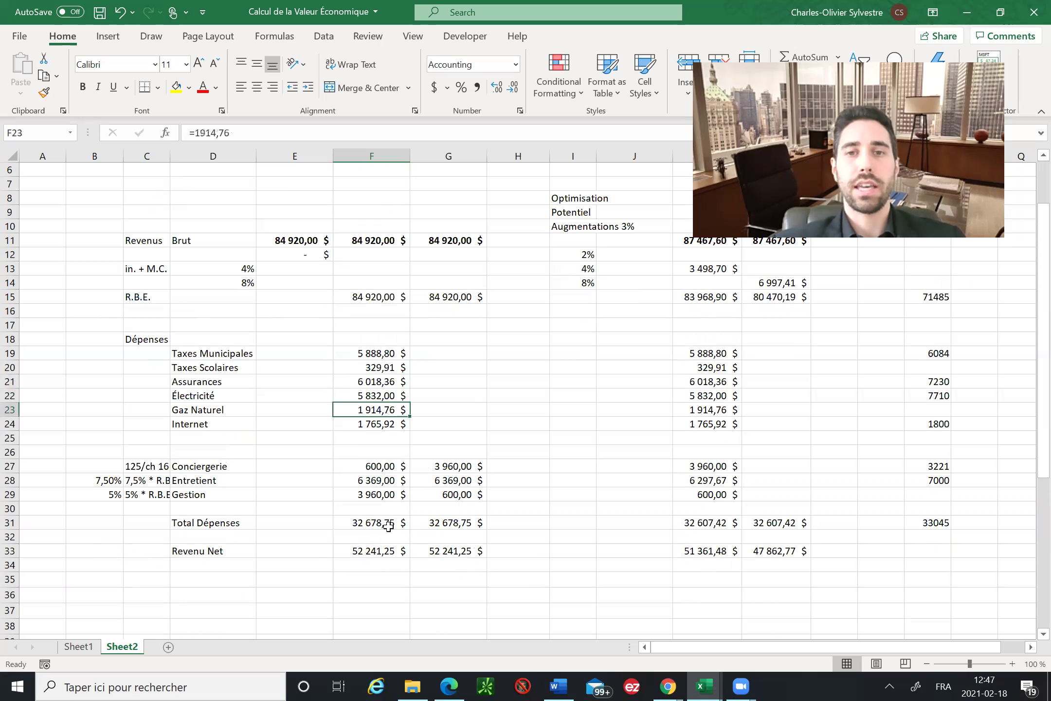
{"action": "key", "text": "Down"}
{"action": "key", "text": "Down"}
{"action": "key", "text": "Down"}
{"action": "key", "text": "Down"}
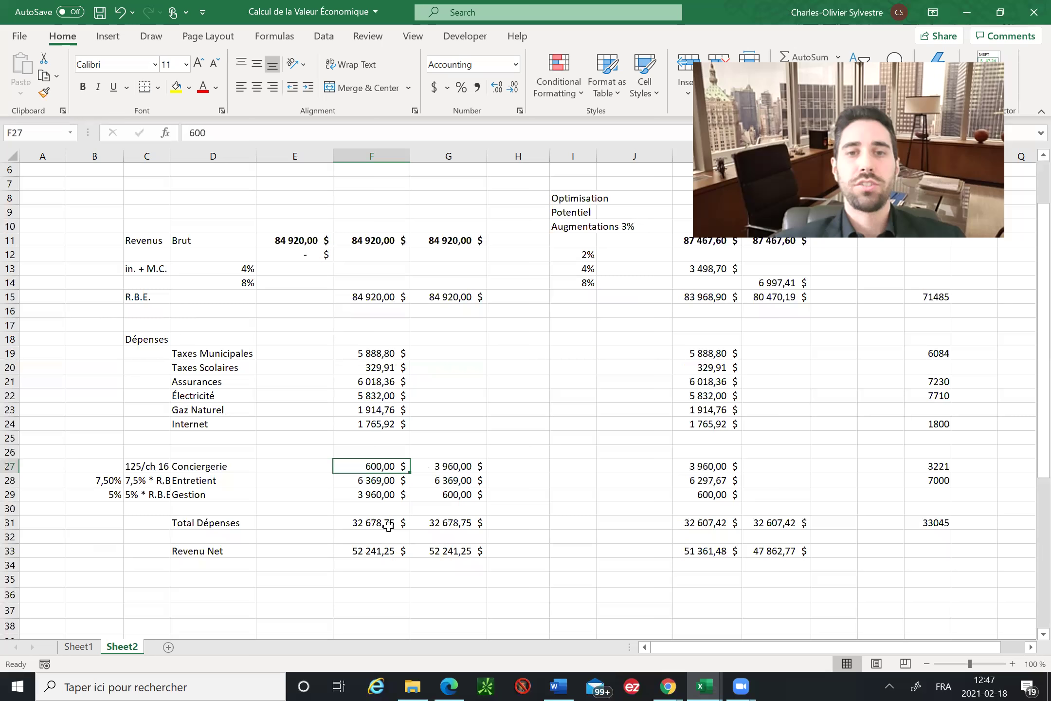
{"action": "key", "text": "Delete"}
{"action": "key", "text": "Down"}
{"action": "key", "text": "Down"}
{"action": "key", "text": "Delete"}
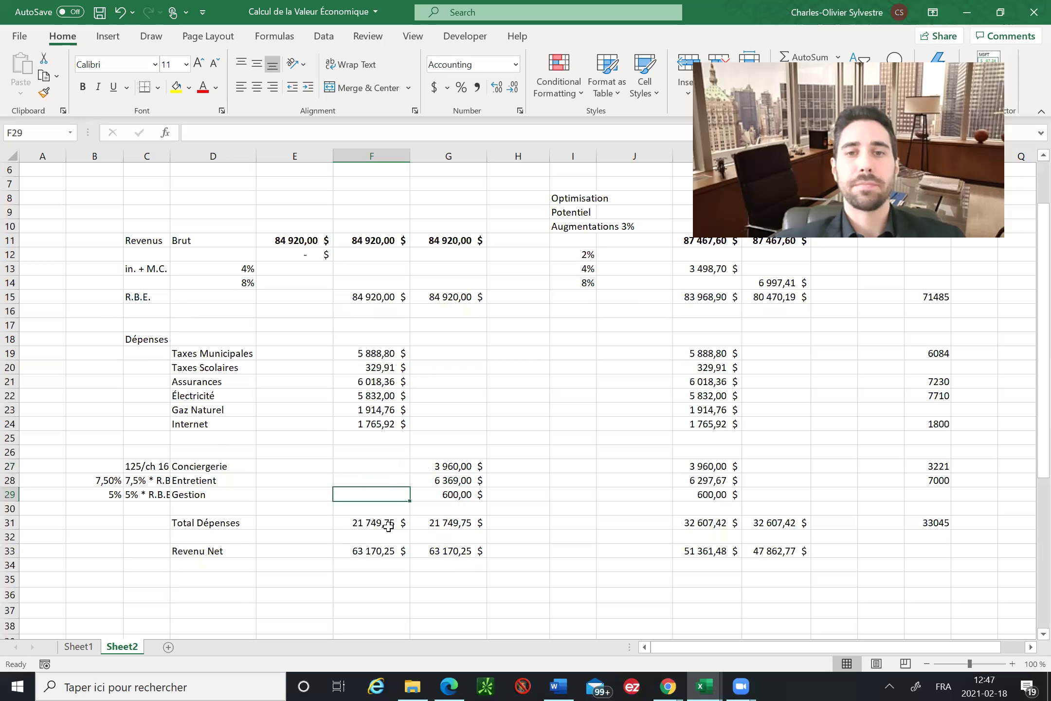
- Clear the same costs in G27:G29, bringing total expenses to 21 749,75 $
{"action": "key", "text": "Up"}
{"action": "key", "text": "Right"}
{"action": "key", "text": "Delete"}
{"action": "key", "text": "Up"}
{"action": "key", "text": "Delete"}
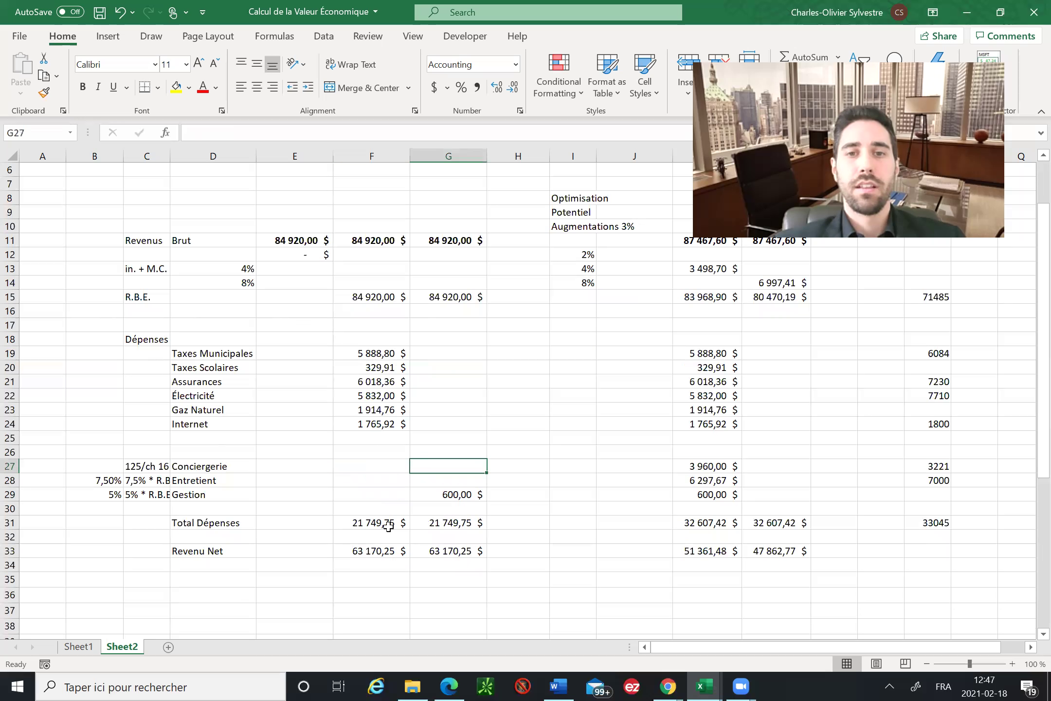
{"action": "key", "text": "Down"}
{"action": "key", "text": "Down"}
{"action": "key", "text": "Delete"}
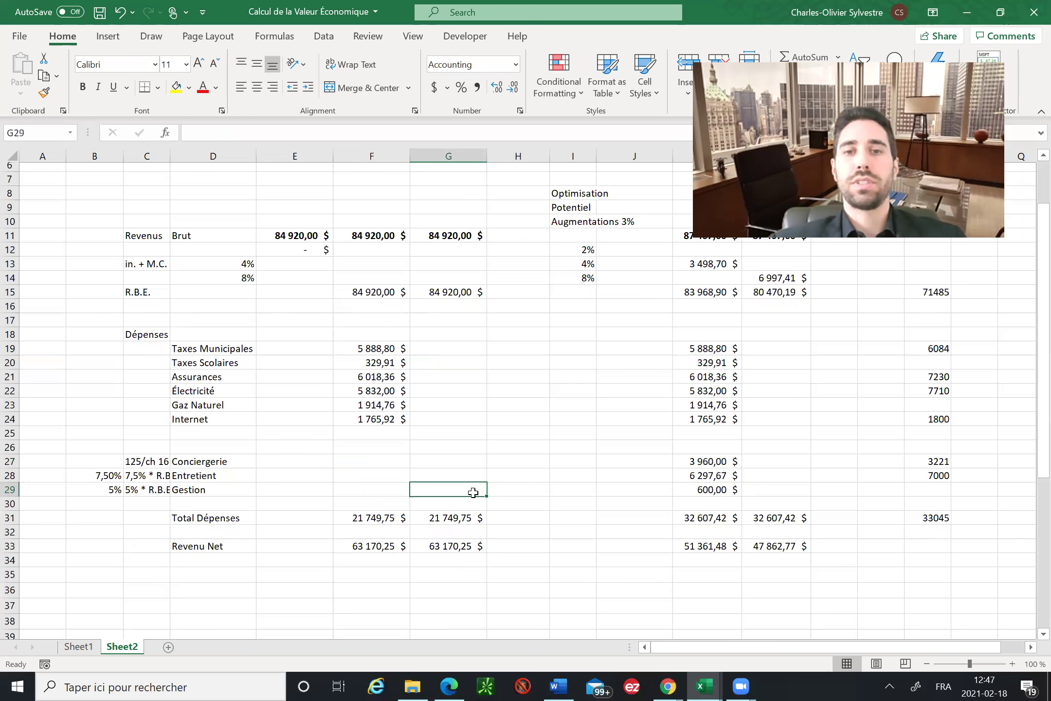
{"action": "scroll", "coordinate": [442, 496], "scroll_direction": "down", "scroll_amount": 2}
{"action": "scroll", "coordinate": [442, 496], "scroll_direction": "down", "scroll_amount": 3}
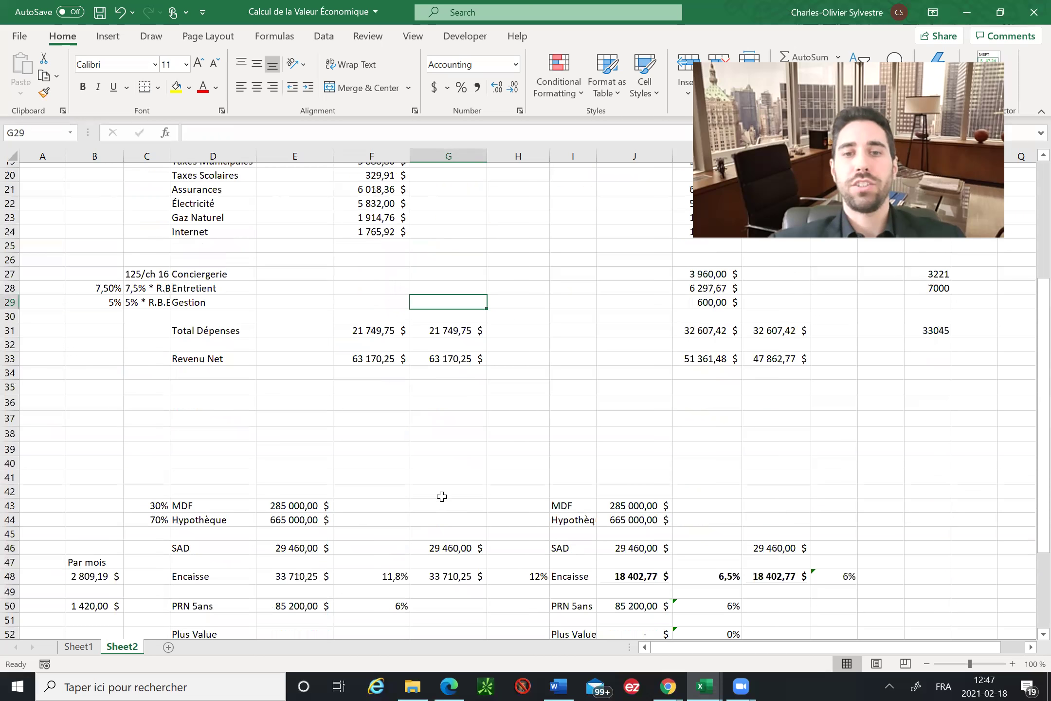
{"action": "scroll", "coordinate": [442, 497], "scroll_direction": "down", "scroll_amount": 2}
{"action": "scroll", "coordinate": [442, 497], "scroll_direction": "up", "scroll_amount": 7}
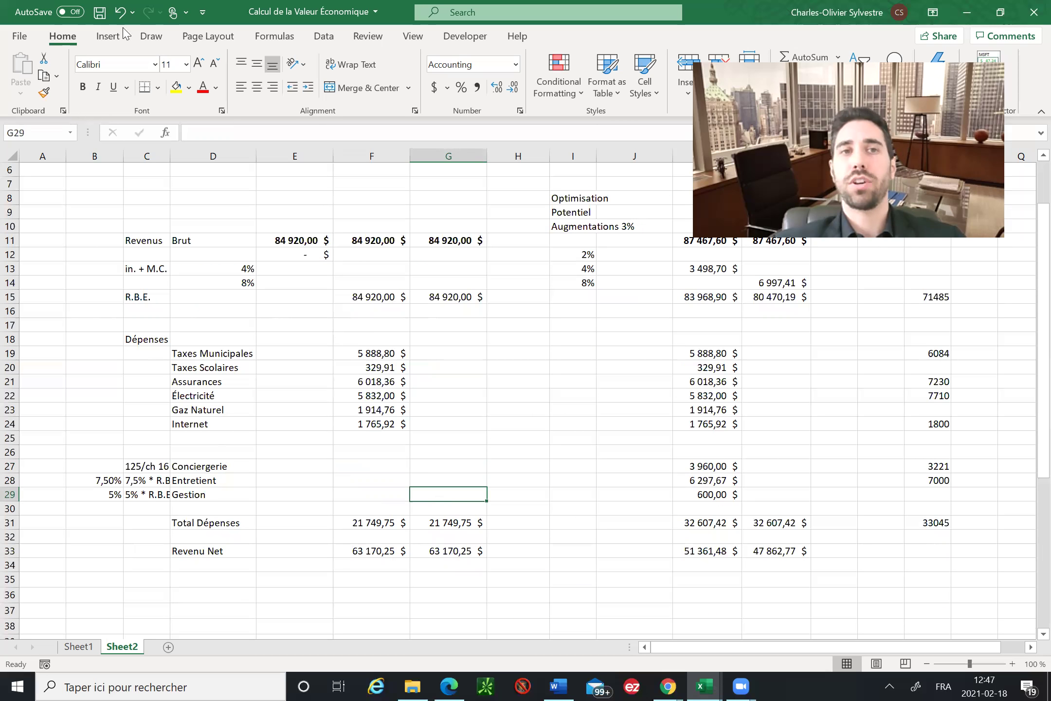
- Undo the seven deletions until F13 shows 3 396,80 $ again, then scroll to the TRI rows
{"action": "left_click", "coordinate": [119, 13]}
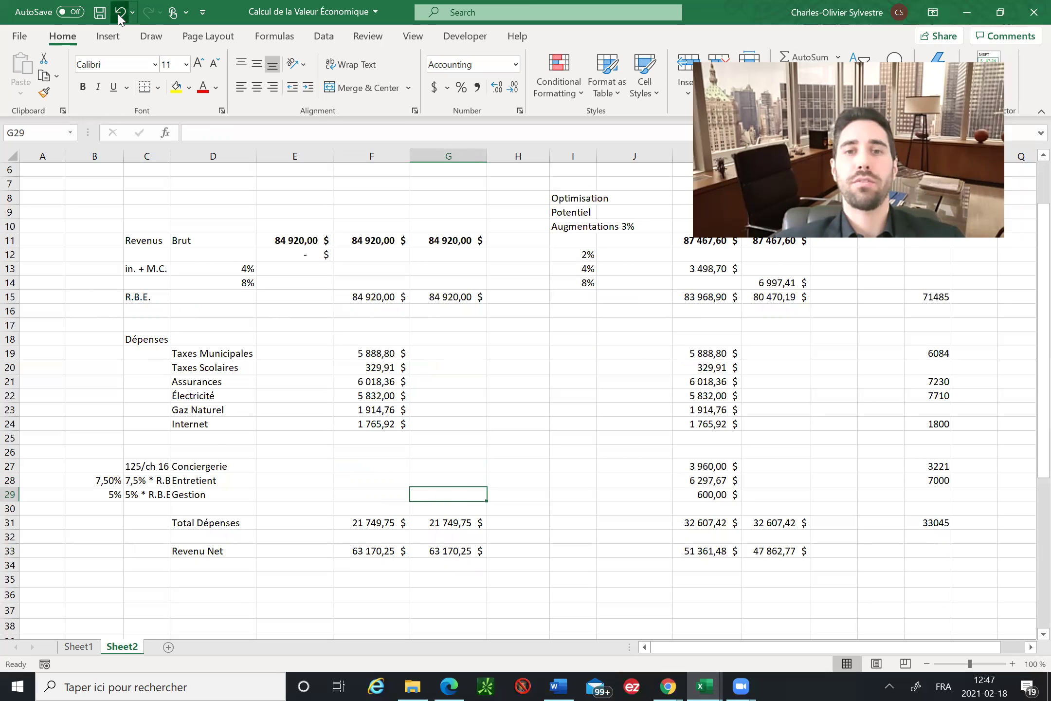
{"action": "left_click", "coordinate": [120, 13]}
{"action": "left_click", "coordinate": [119, 15]}
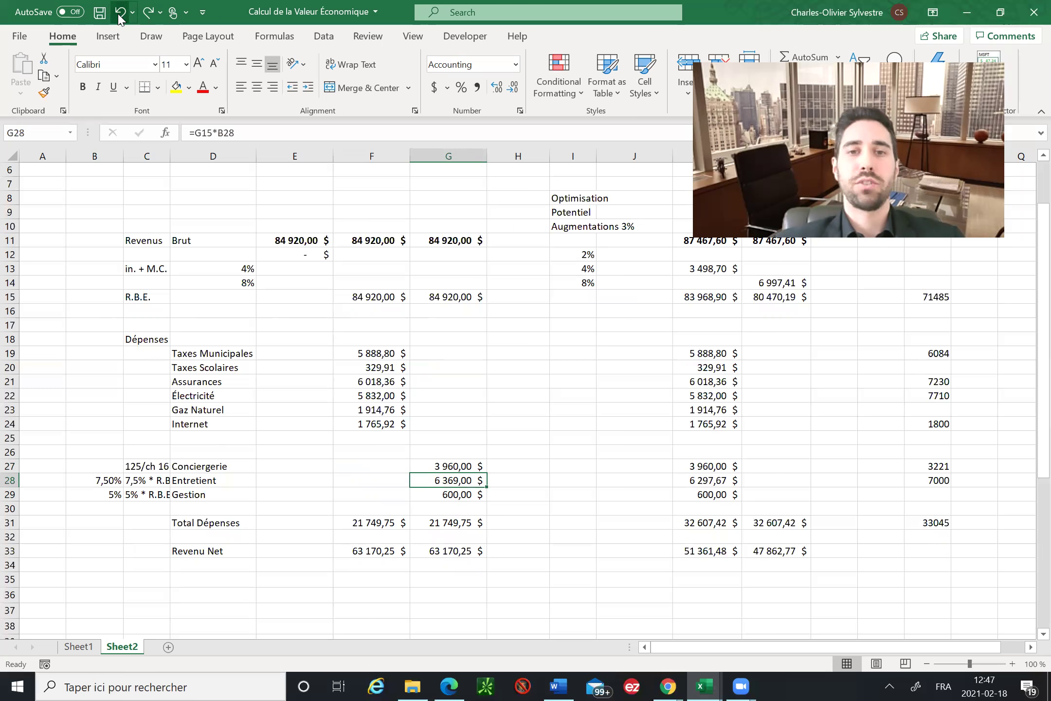
{"action": "left_click", "coordinate": [119, 15]}
{"action": "left_click", "coordinate": [120, 14]}
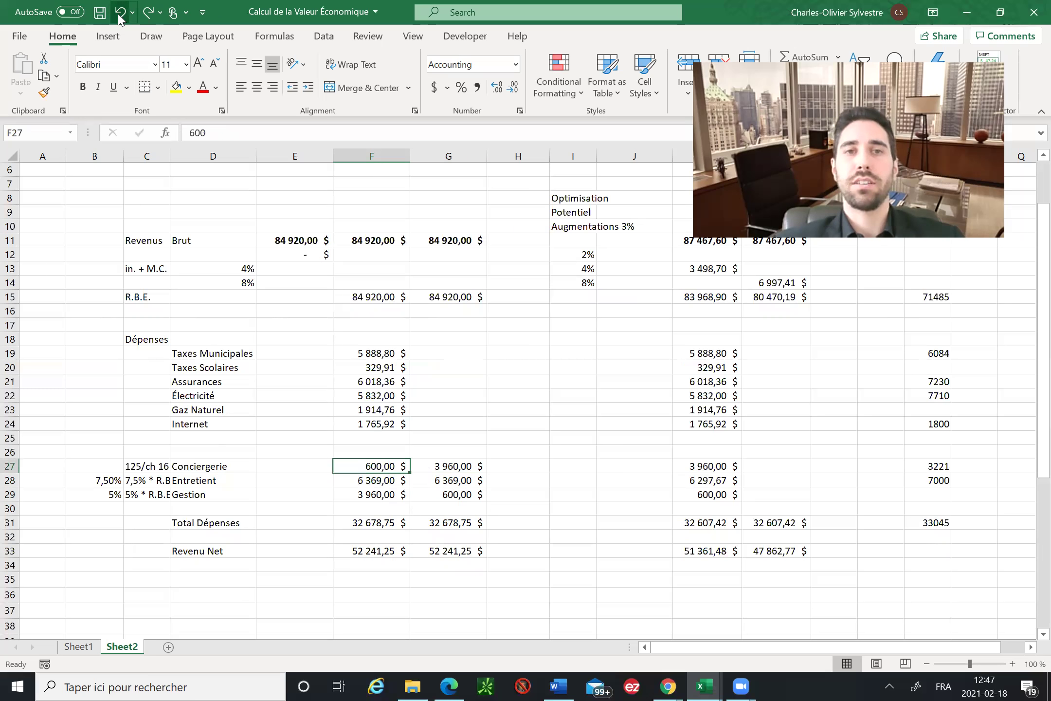
{"action": "left_click", "coordinate": [119, 15]}
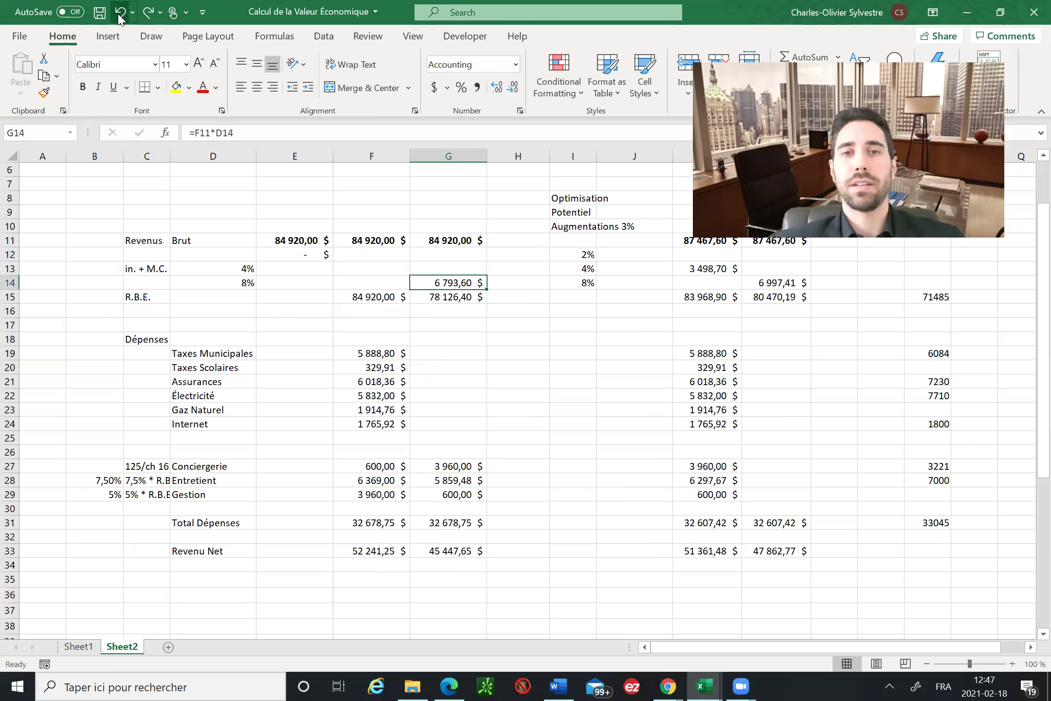
{"action": "left_click", "coordinate": [119, 14]}
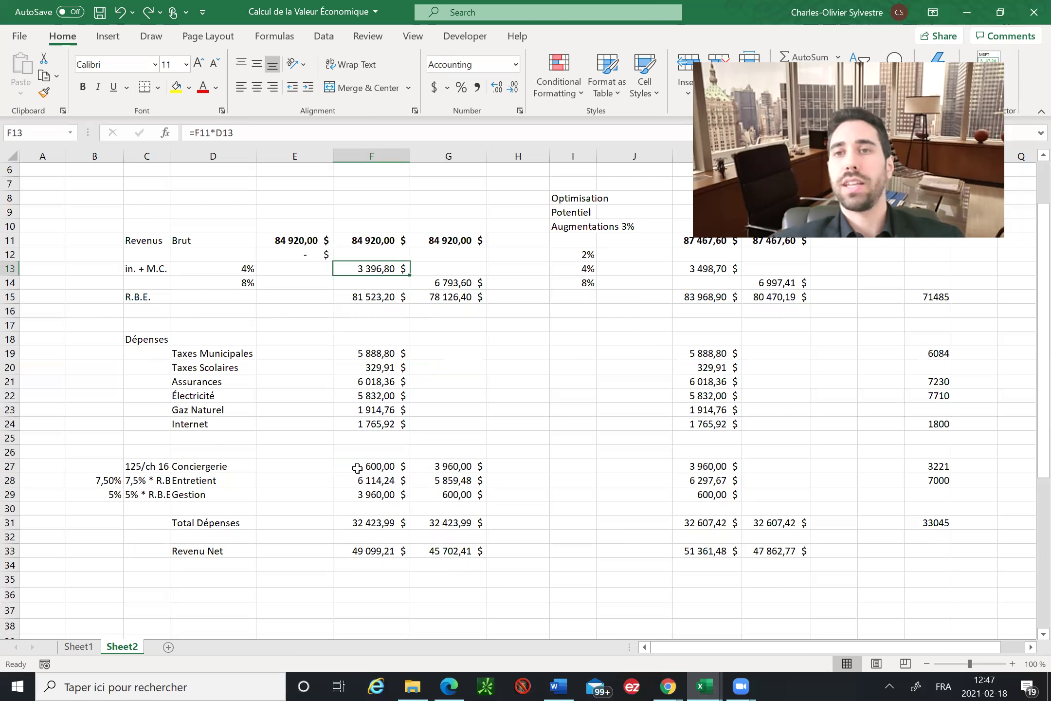
{"action": "scroll", "coordinate": [357, 468], "scroll_direction": "down", "scroll_amount": 4}
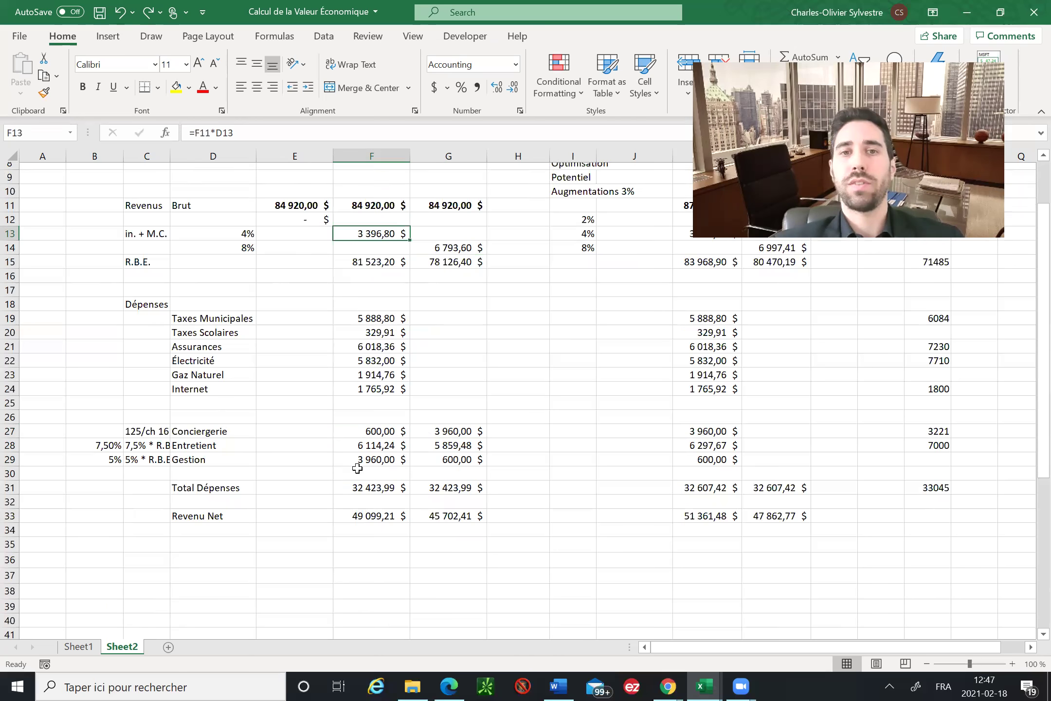
{"action": "scroll", "coordinate": [357, 469], "scroll_direction": "down", "scroll_amount": 5}
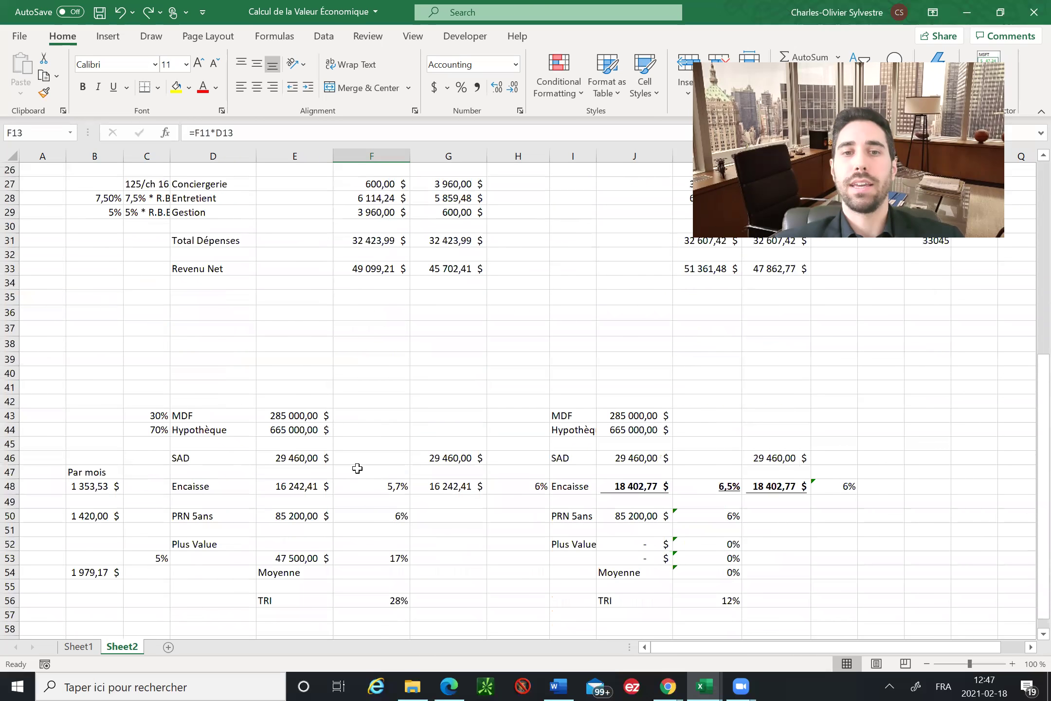
{"action": "left_click", "coordinate": [318, 330]}
{"action": "key", "text": "Right"}
{"action": "key", "text": "Left"}
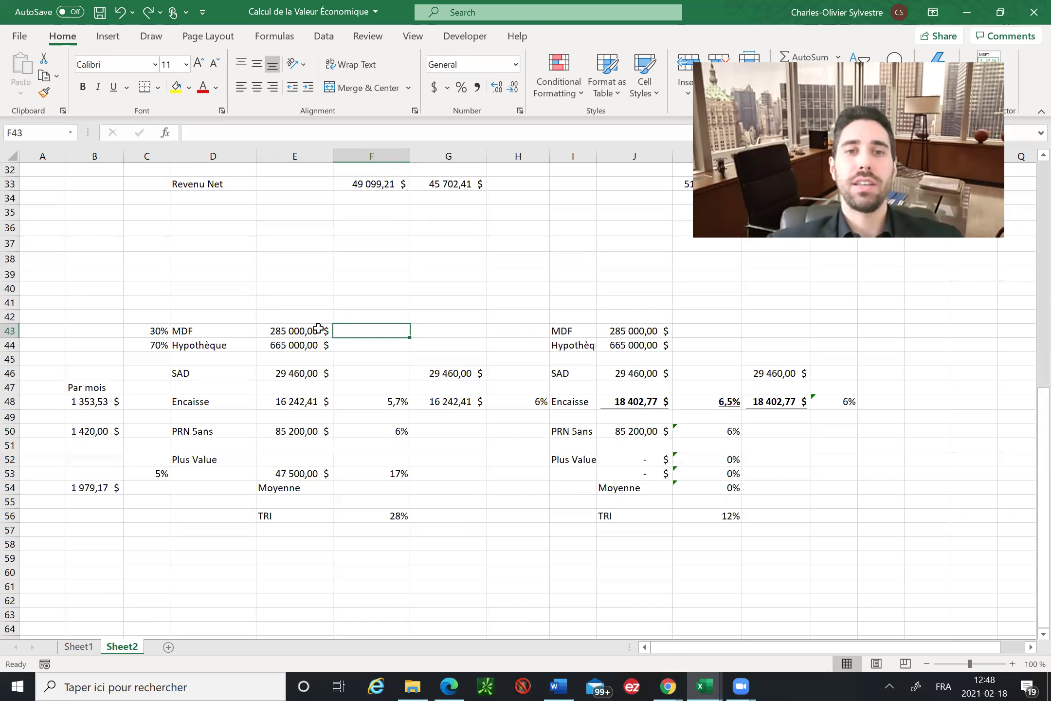
{"action": "left_click", "coordinate": [319, 329]}
{"action": "key", "text": "Down"}
{"action": "key", "text": "Down"}
{"action": "key", "text": "Down"}
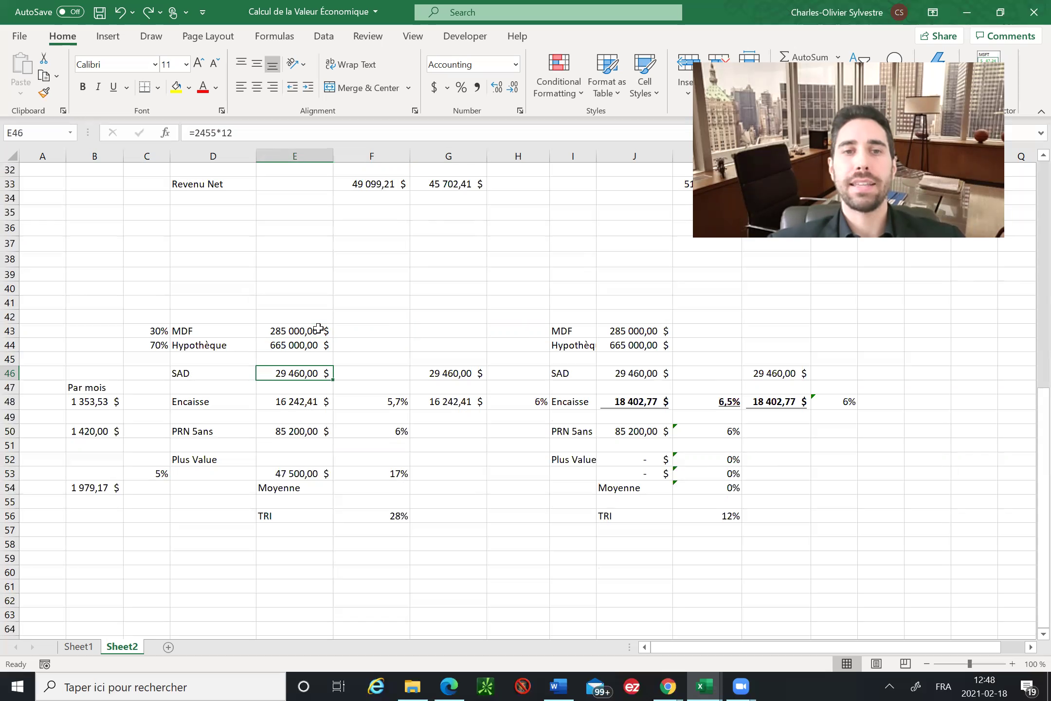
{"action": "key", "text": "Down"}
{"action": "key", "text": "Down"}
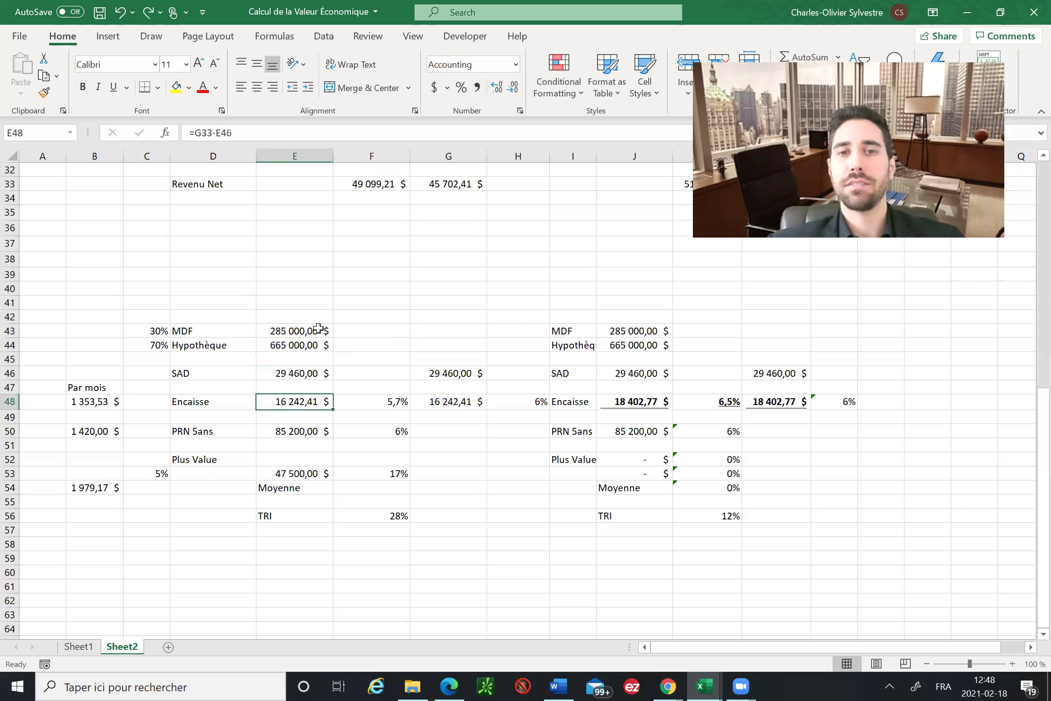
{"action": "key", "text": "Right"}
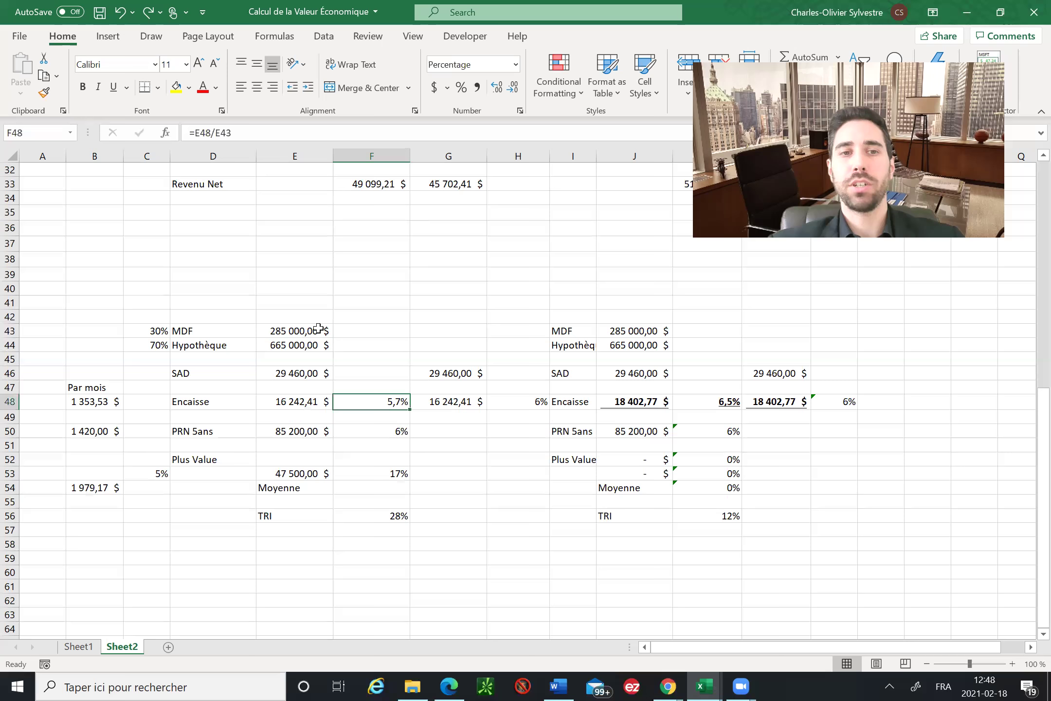
{"action": "key", "text": "Left"}
{"action": "key", "text": "Left"}
{"action": "key", "text": "Left"}
{"action": "key", "text": "Left"}
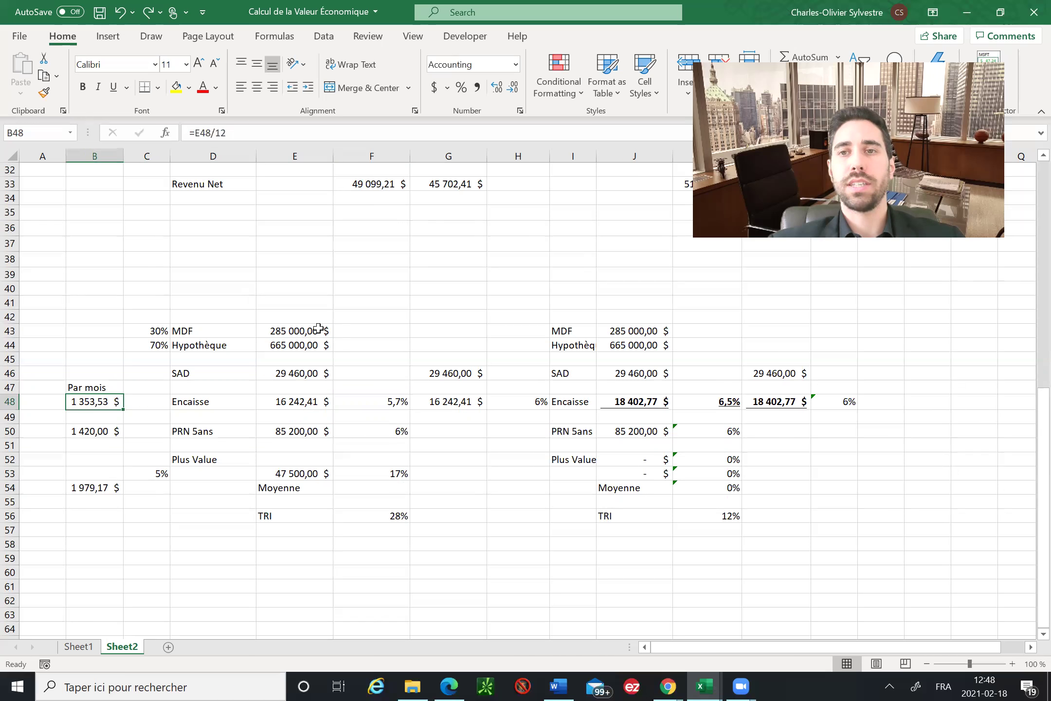
{"action": "key", "text": "Down"}
{"action": "key", "text": "Down"}
{"action": "key", "text": "Right"}
{"action": "key", "text": "Right"}
{"action": "key", "text": "Right"}
{"action": "key", "text": "Right"}
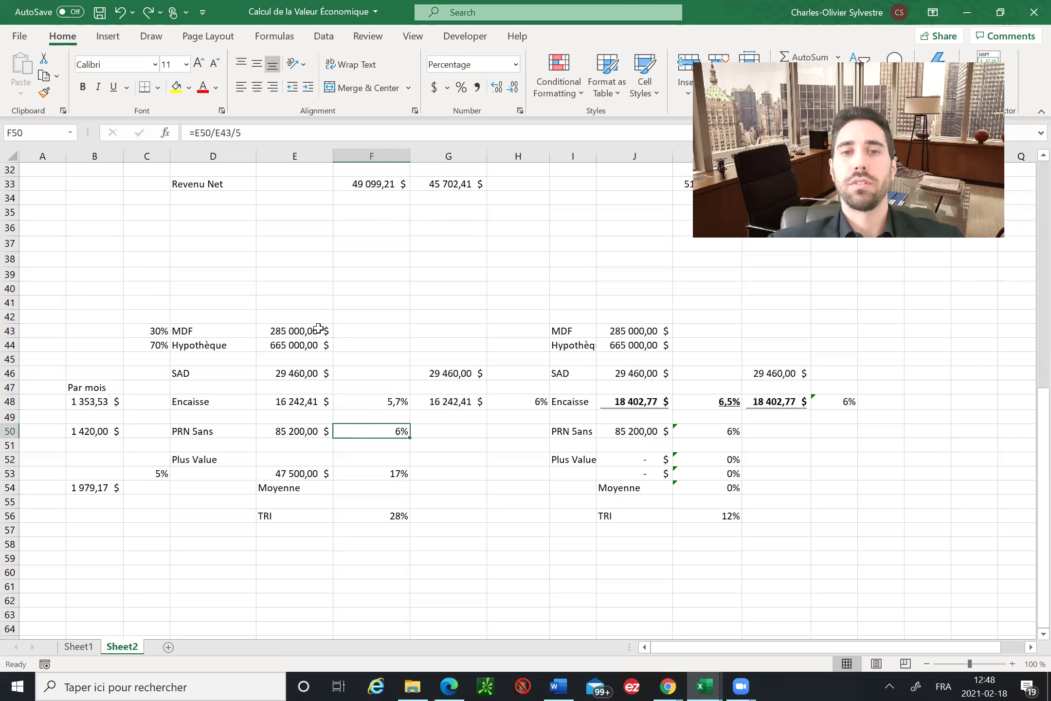
{"action": "key", "text": "Left"}
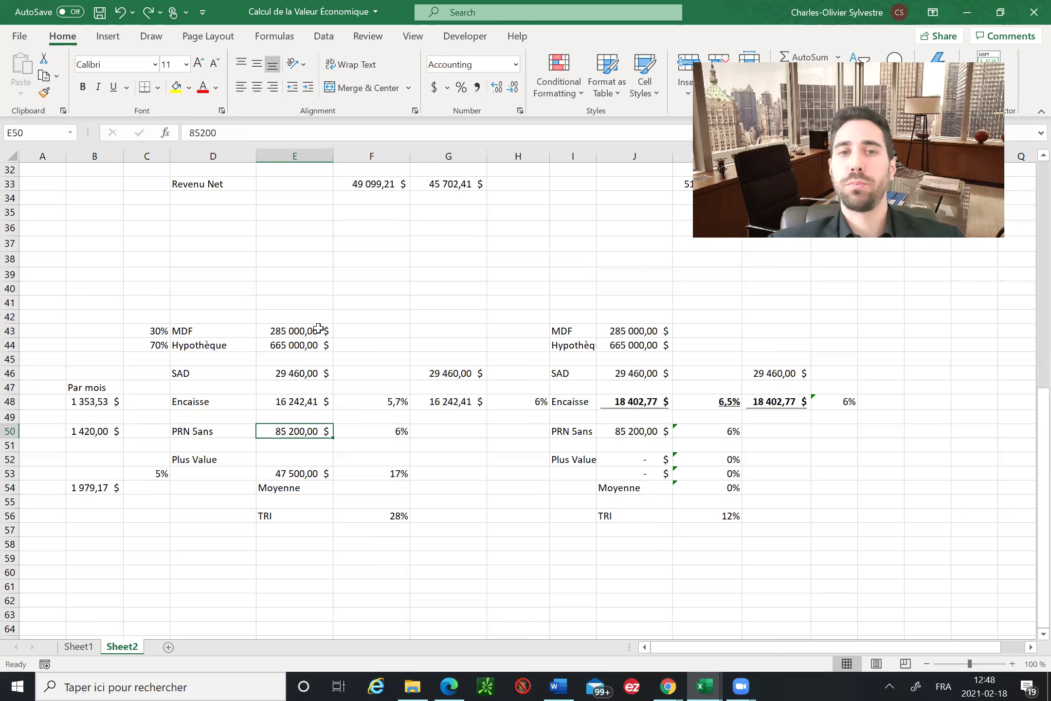
{"action": "key", "text": "Right"}
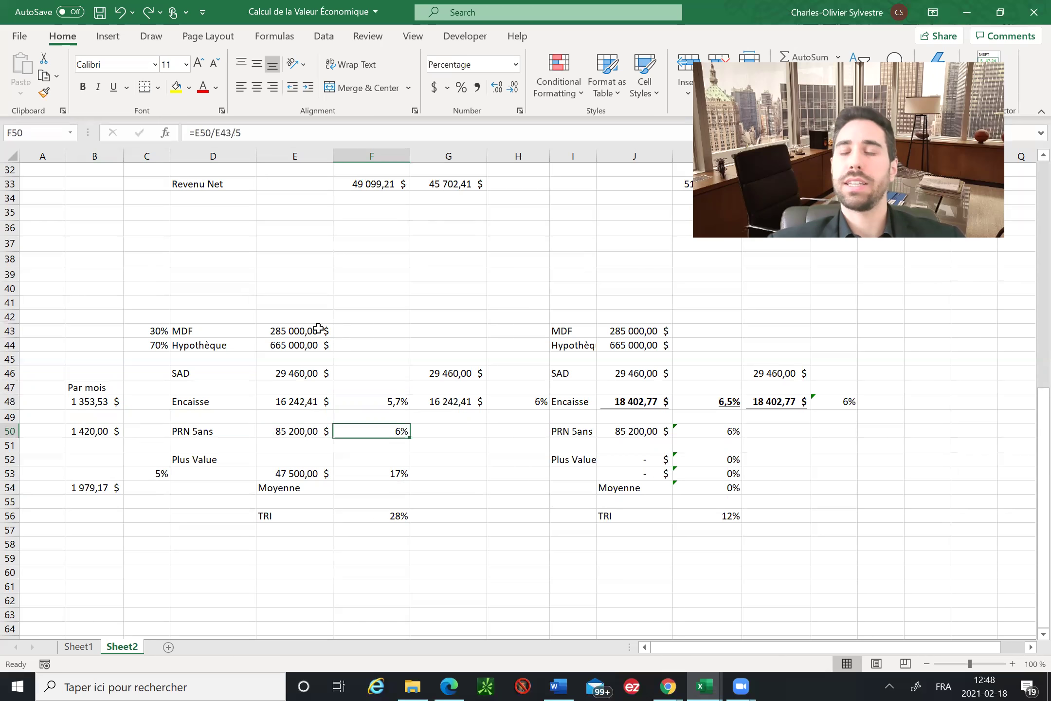
{"action": "key", "text": "Left"}
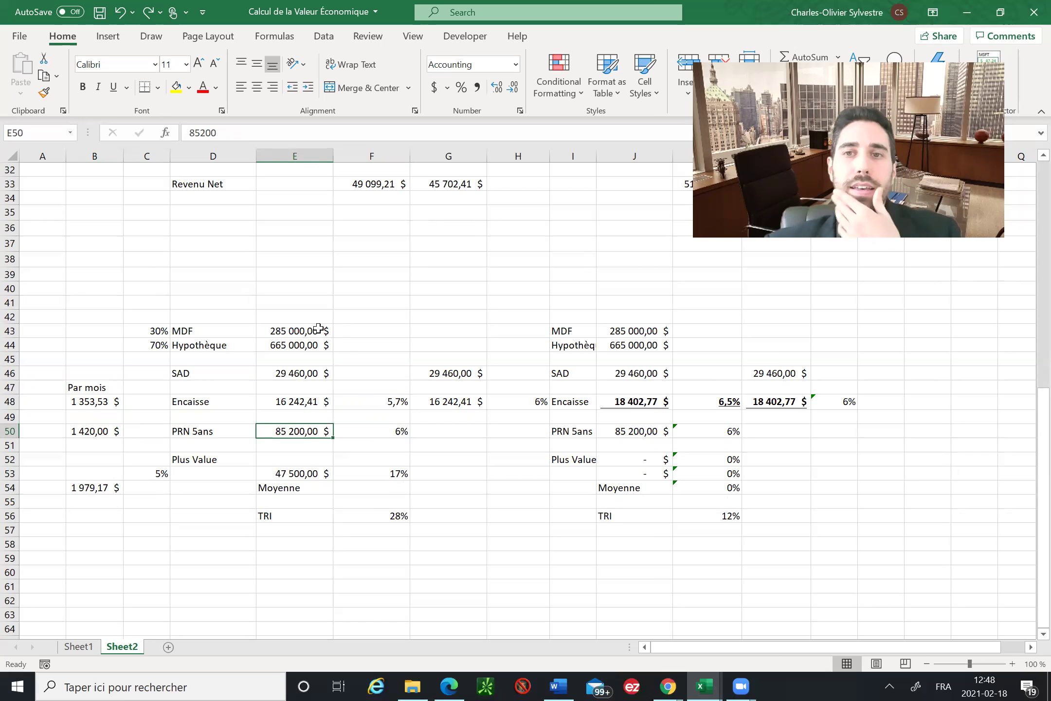
{"action": "key", "text": "Right"}
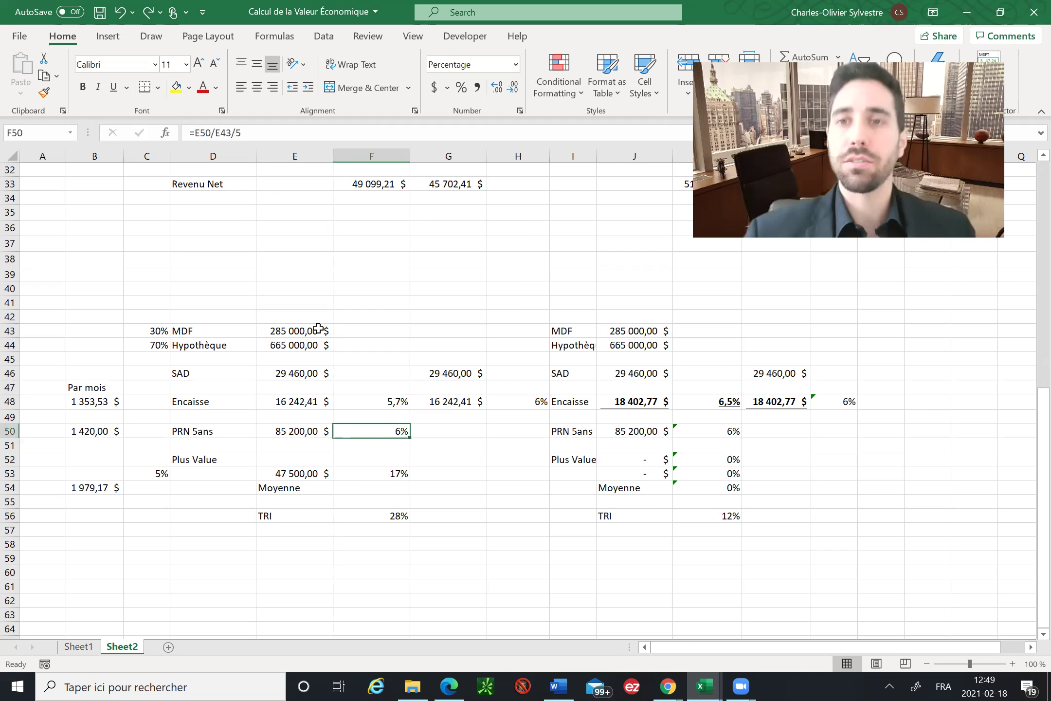
{"action": "key", "text": "Left"}
{"action": "key", "text": "Left"}
{"action": "key", "text": "Left"}
{"action": "key", "text": "Left"}
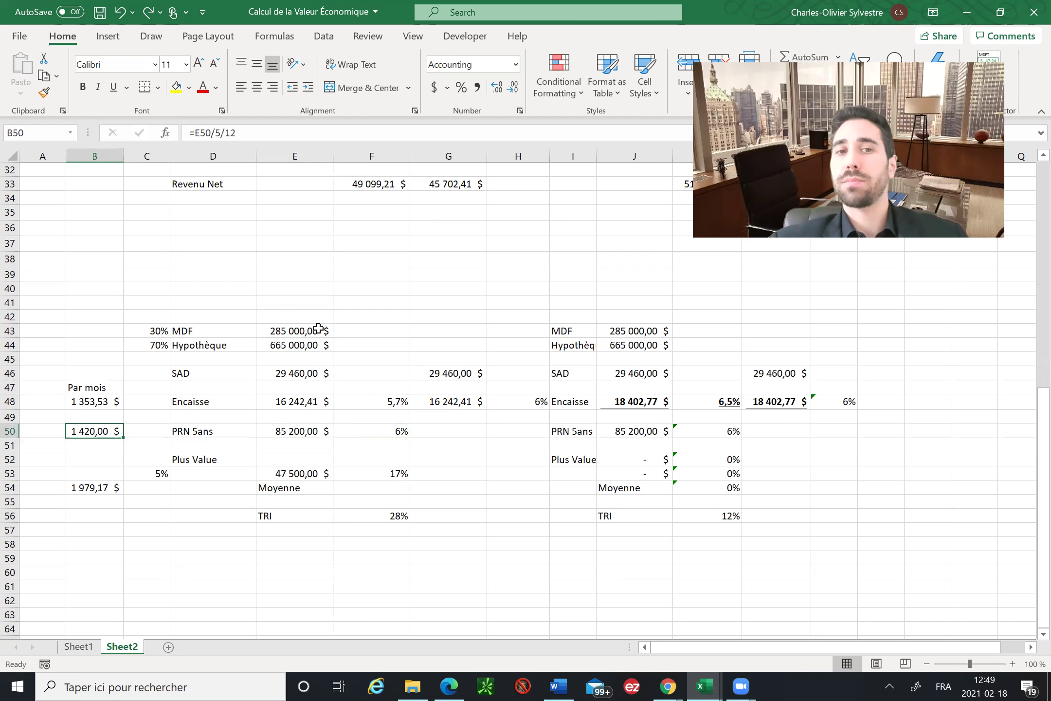
{"action": "key", "text": "Right"}
{"action": "key", "text": "Right"}
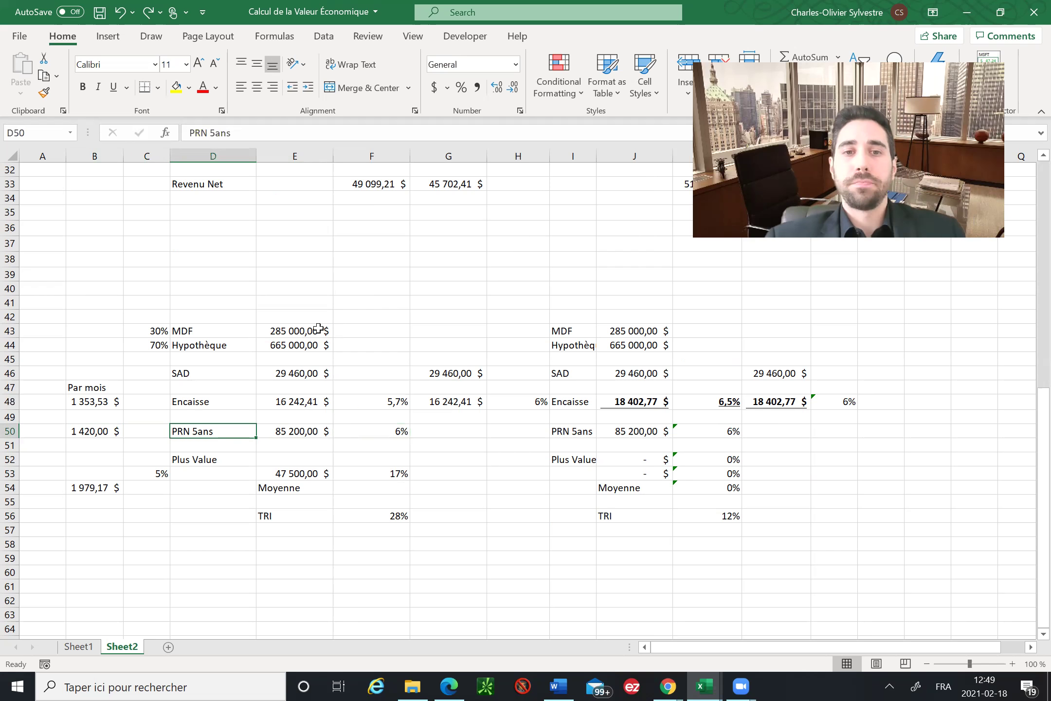
{"action": "key", "text": "Down"}
{"action": "key", "text": "Down"}
{"action": "key", "text": "Down"}
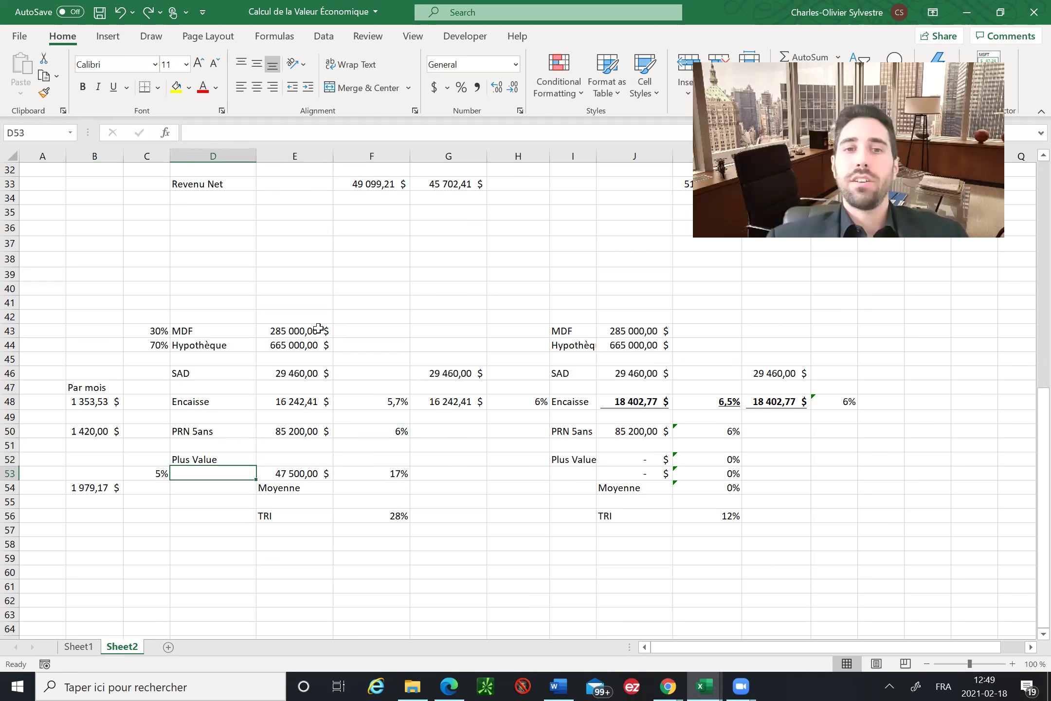
{"action": "key", "text": "Right"}
{"action": "key", "text": "Up"}
{"action": "key", "text": "Left"}
{"action": "key", "text": "Left"}
{"action": "key", "text": "Down"}
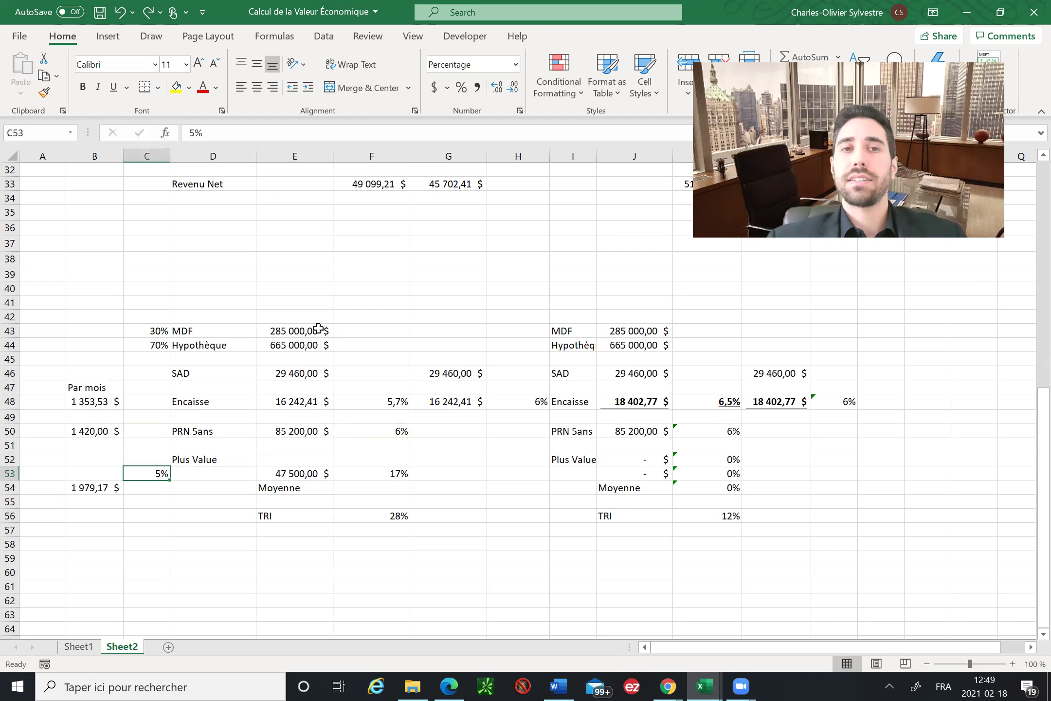
{"action": "key", "text": "Left"}
{"action": "key", "text": "Left"}
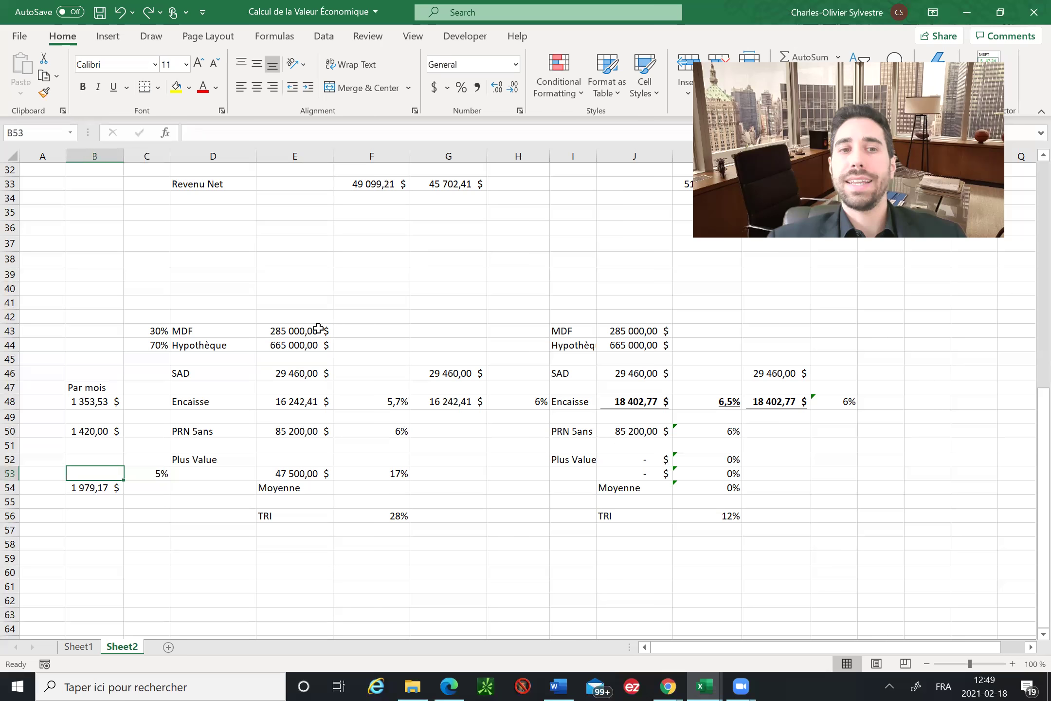
{"action": "key", "text": "Right"}
{"action": "key", "text": "Right"}
{"action": "key", "text": "Right"}
{"action": "key", "text": "Right"}
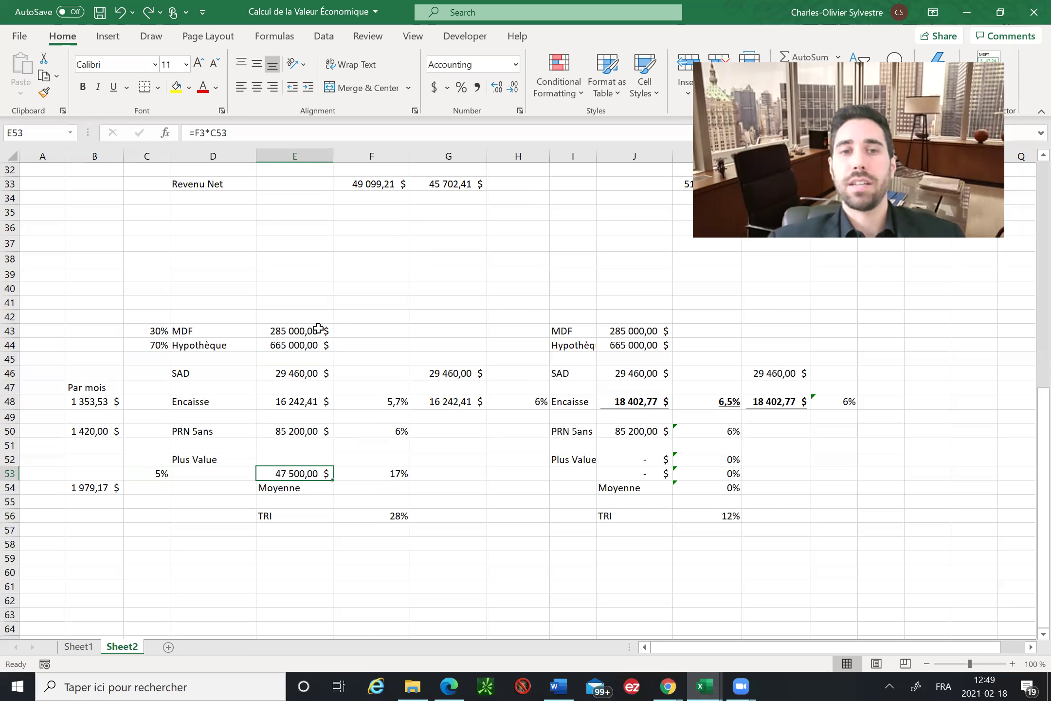
{"action": "key", "text": "Left"}
{"action": "key", "text": "Left"}
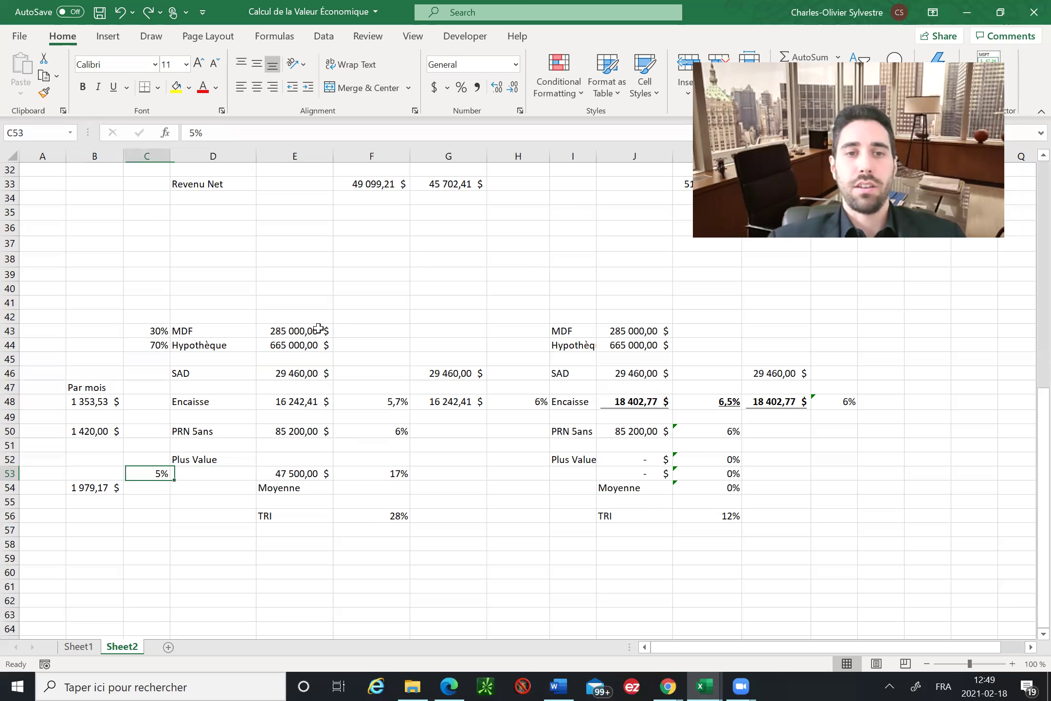
{"action": "key", "text": "Right"}
{"action": "key", "text": "Right"}
{"action": "key", "text": "Right"}
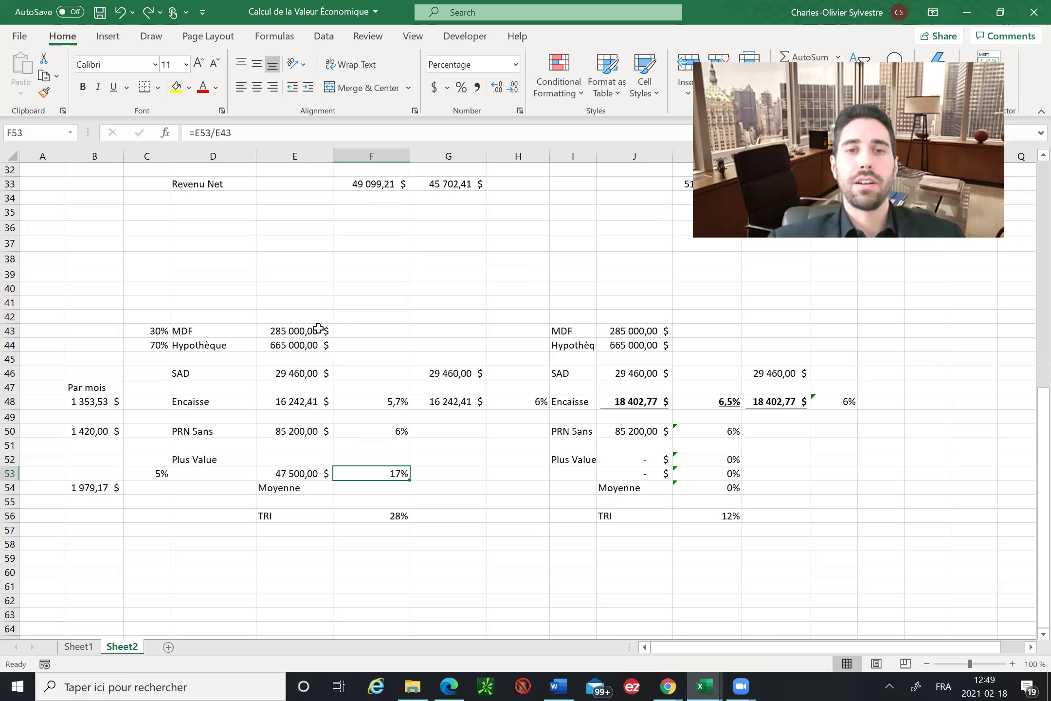
{"action": "key", "text": "Left"}
{"action": "key", "text": "Left"}
{"action": "key", "text": "Left"}
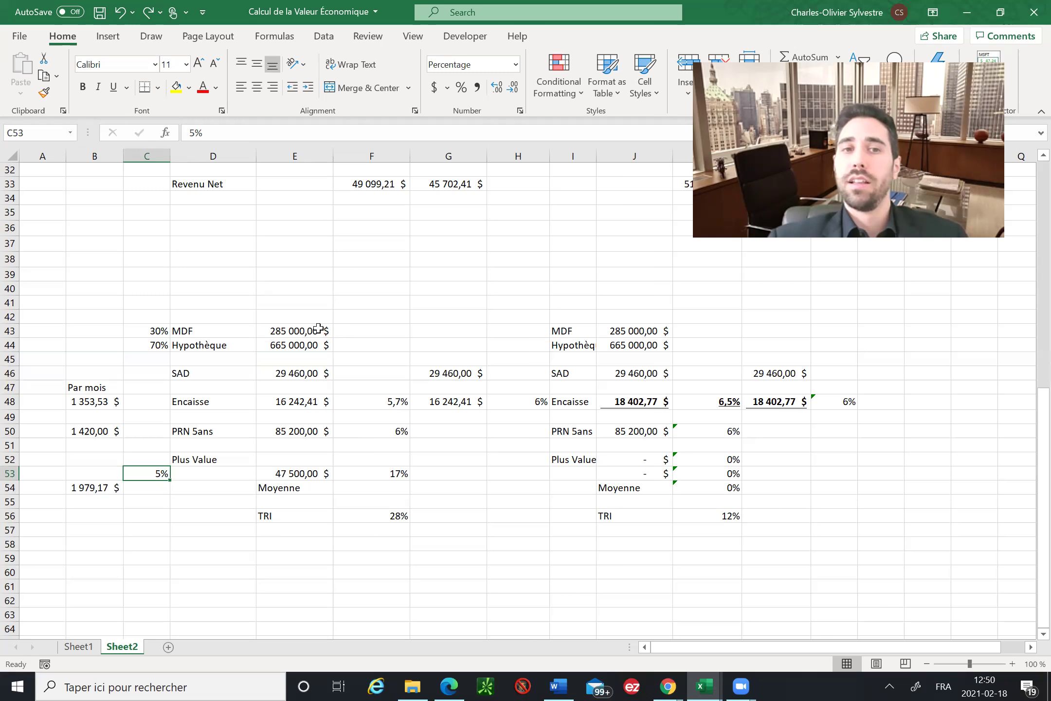
{"action": "key", "text": "Right"}
{"action": "key", "text": "Right"}
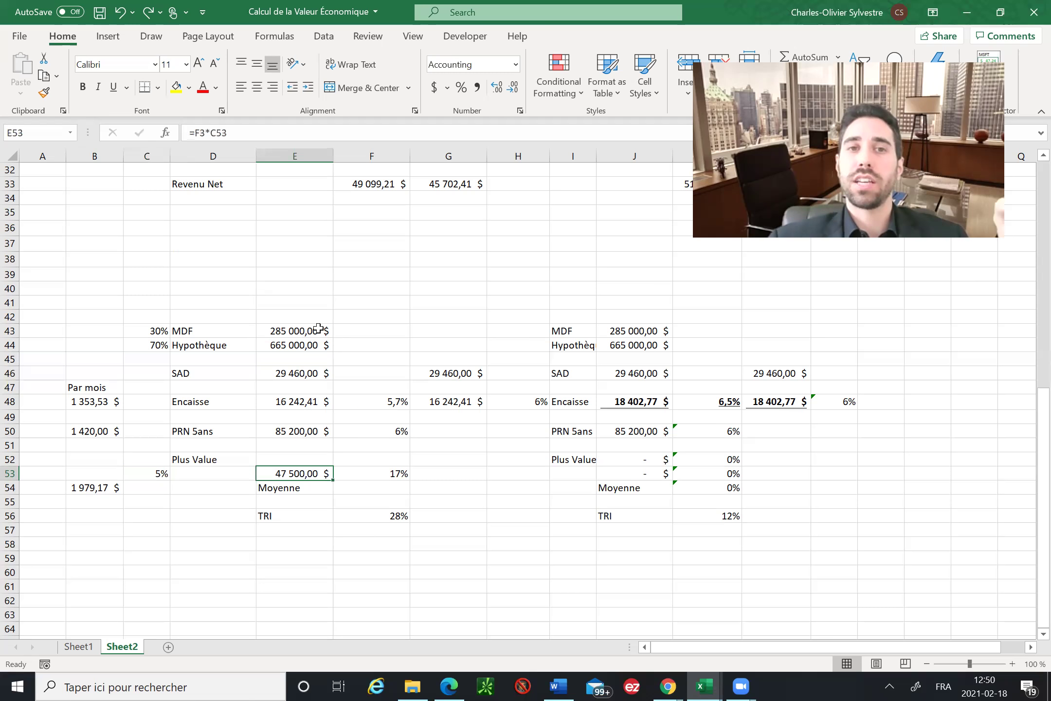
{"action": "key", "text": "Up"}
{"action": "key", "text": "Down"}
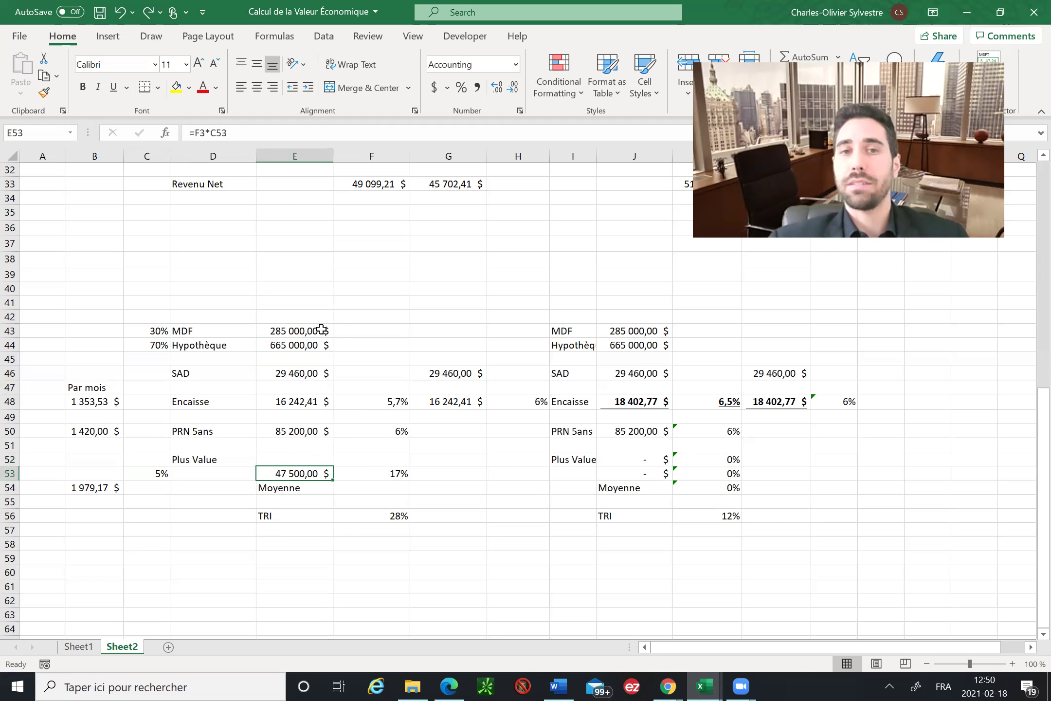
{"action": "left_click", "coordinate": [397, 472]}
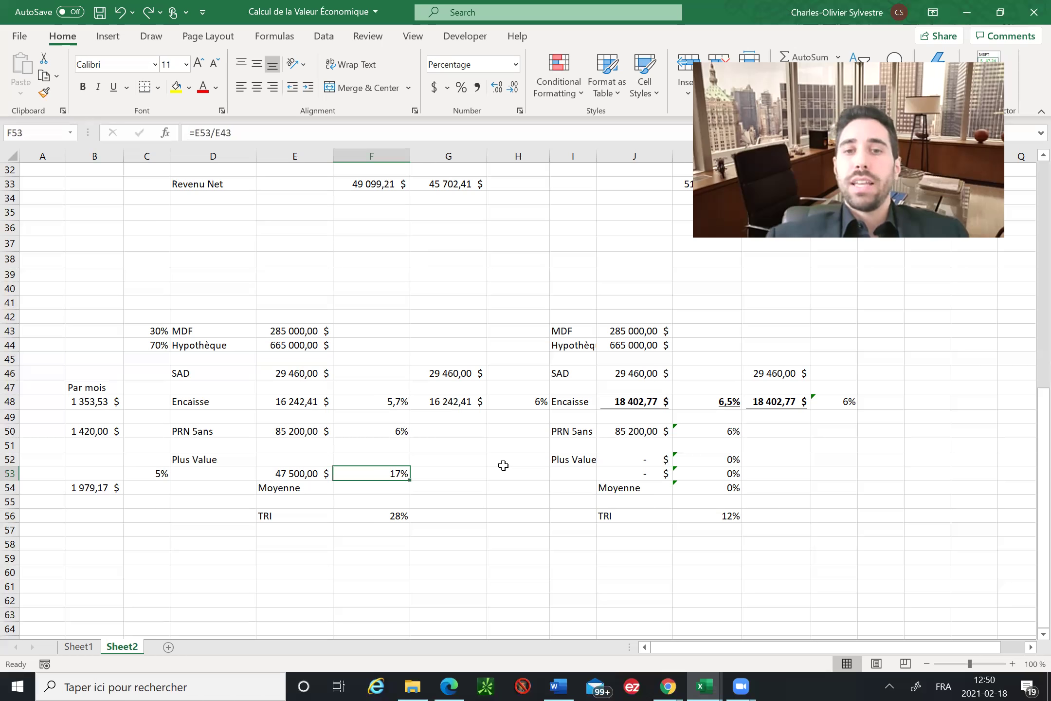
{"action": "key", "text": "Down"}
{"action": "key", "text": "Down"}
{"action": "key", "text": "Down"}
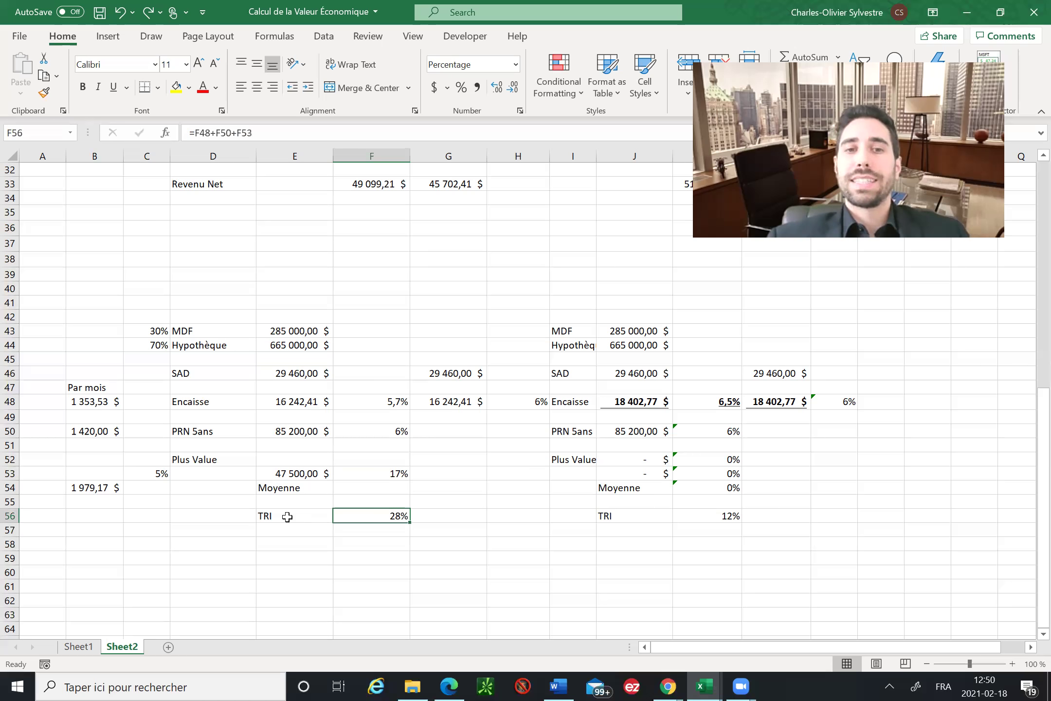
{"action": "left_click", "coordinate": [287, 517]}
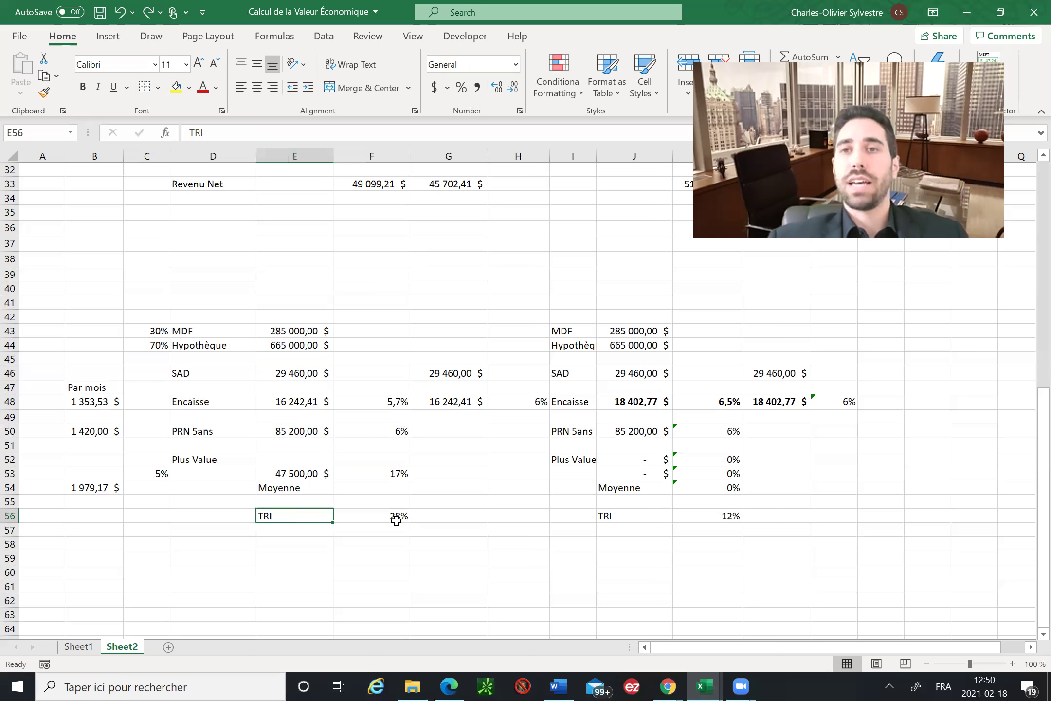
{"action": "left_click", "coordinate": [350, 400]}
{"action": "left_click_drag", "start_coordinate": [402, 460], "coordinate": [400, 475]}
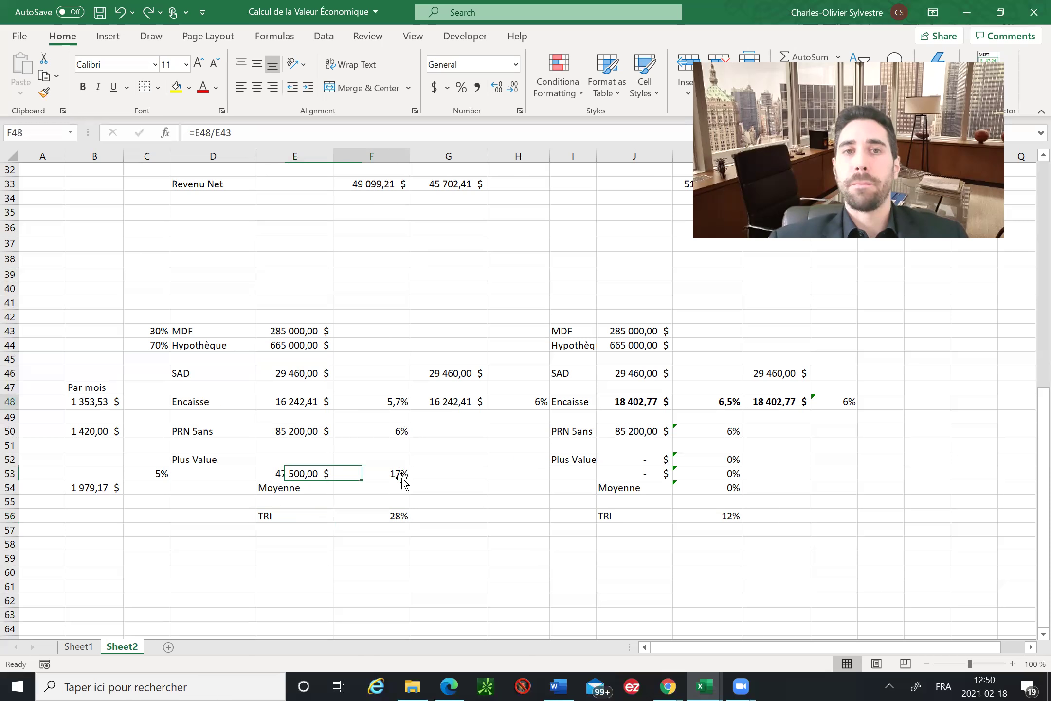
{"action": "left_click", "coordinate": [157, 89]}
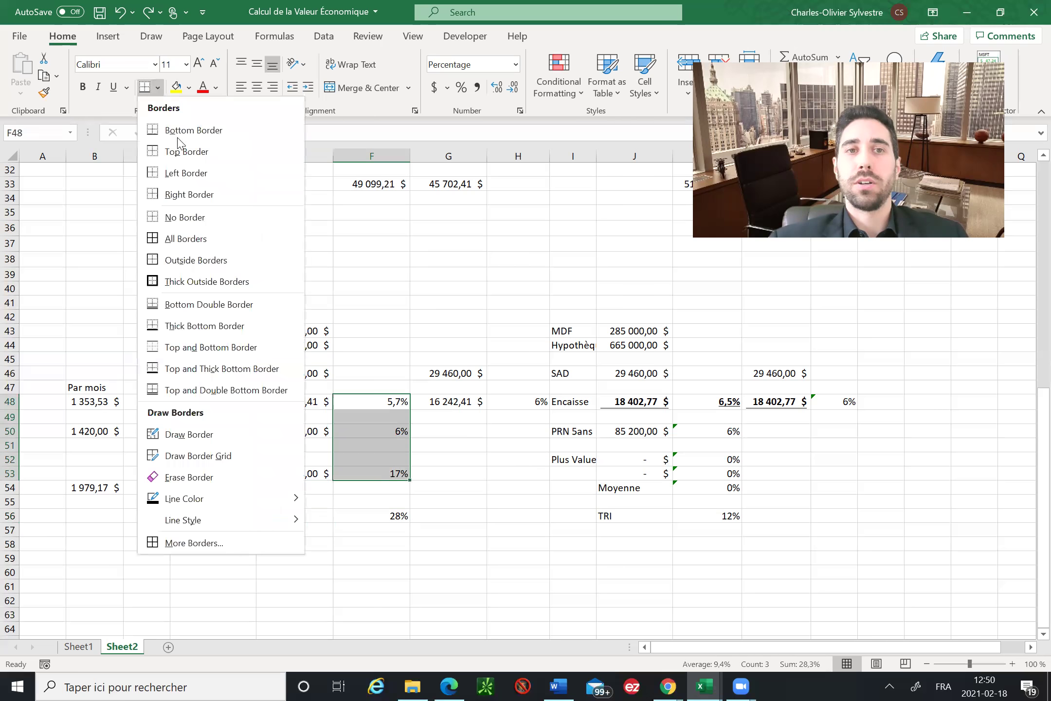
{"action": "left_click", "coordinate": [191, 284]}
{"action": "left_click_drag", "start_coordinate": [386, 520], "coordinate": [316, 516]}
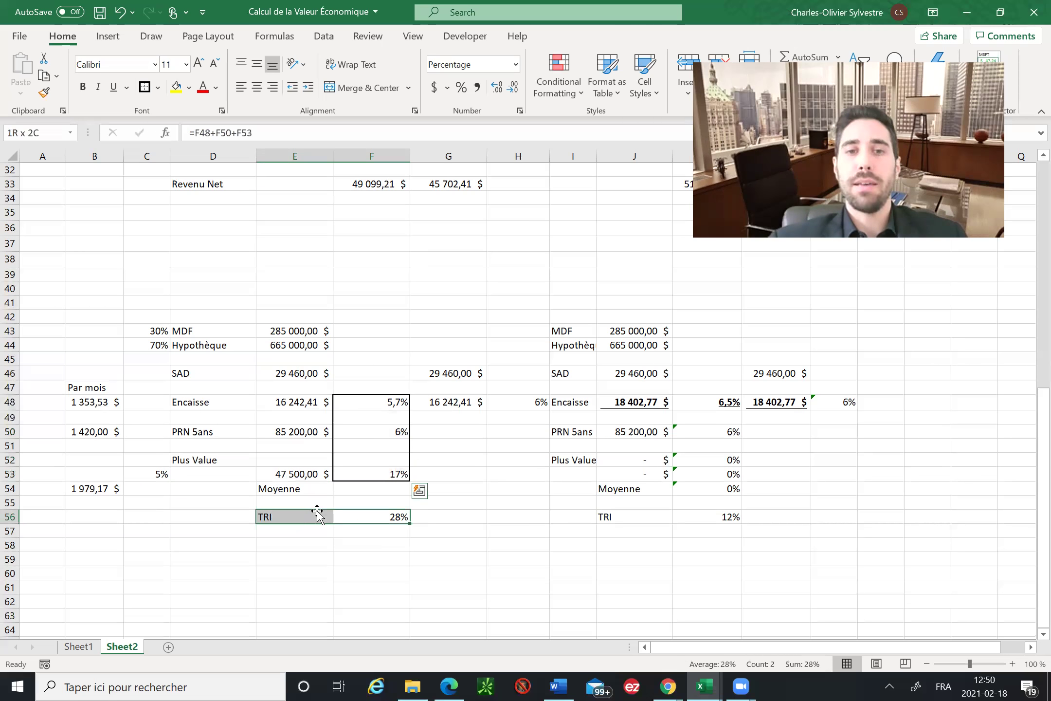
{"action": "left_click", "coordinate": [145, 87]}
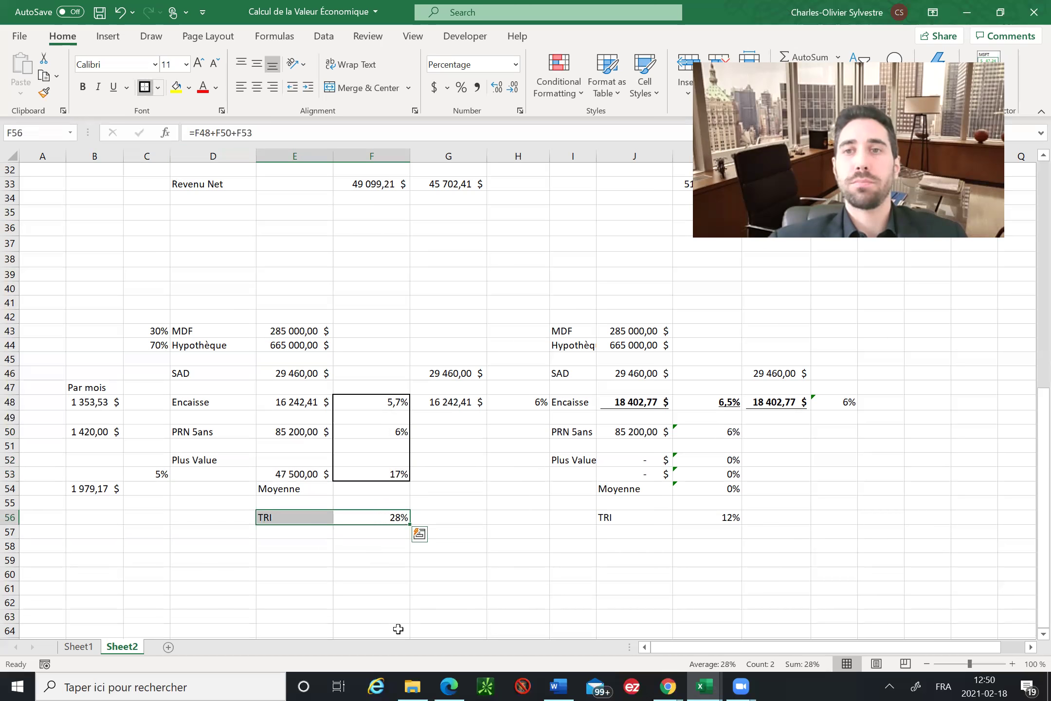
{"action": "left_click", "coordinate": [369, 532]}
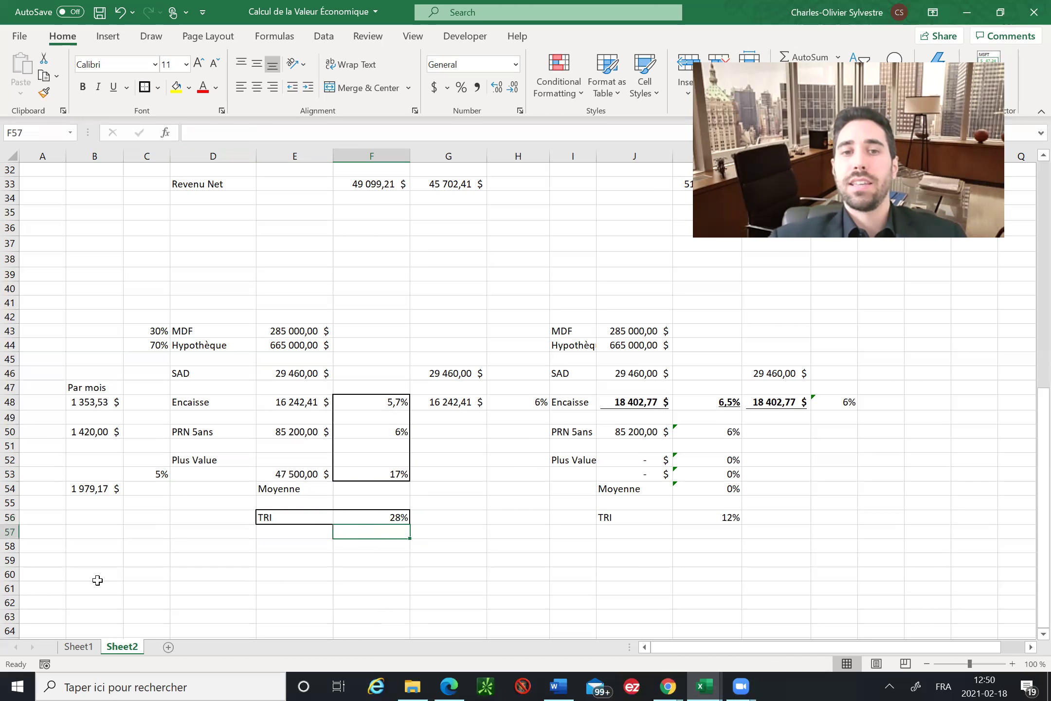
{"action": "key", "text": "Up"}
{"action": "key", "text": "Left"}
{"action": "key", "text": "Left"}
{"action": "key", "text": "Left"}
{"action": "key", "text": "Left"}
{"action": "key", "text": "Left"}
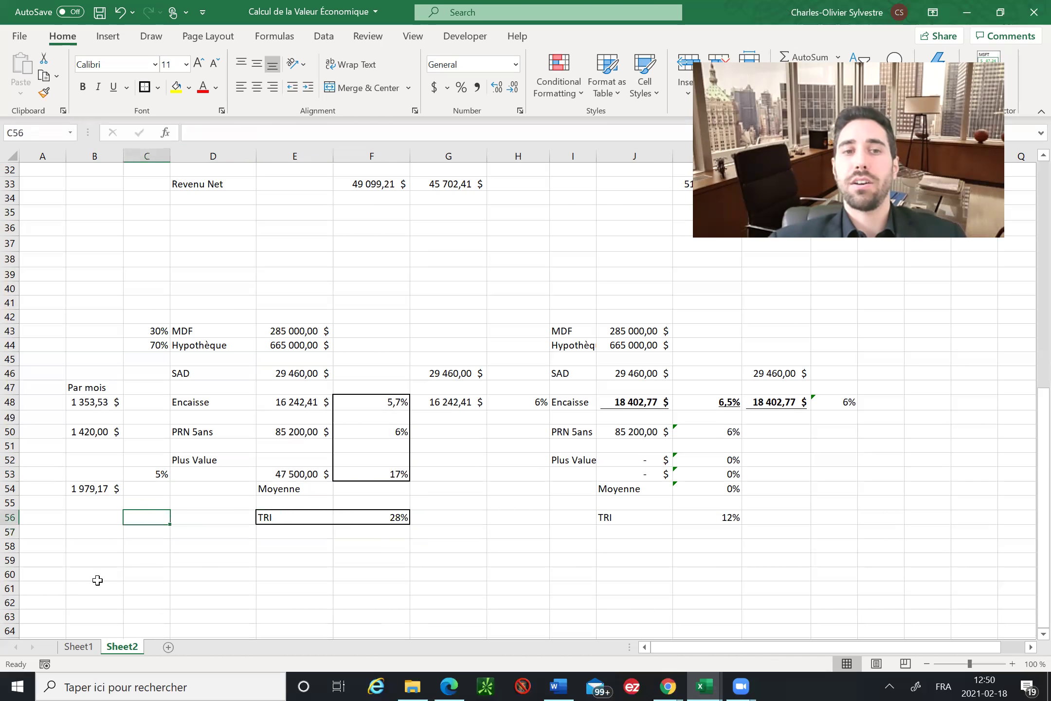
{"action": "key", "text": "Right"}
{"action": "key", "text": "Right"}
{"action": "key", "text": "Right"}
{"action": "key", "text": "Right"}
{"action": "key", "text": "Right"}
{"action": "key", "text": "Right"}
{"action": "key", "text": "Right"}
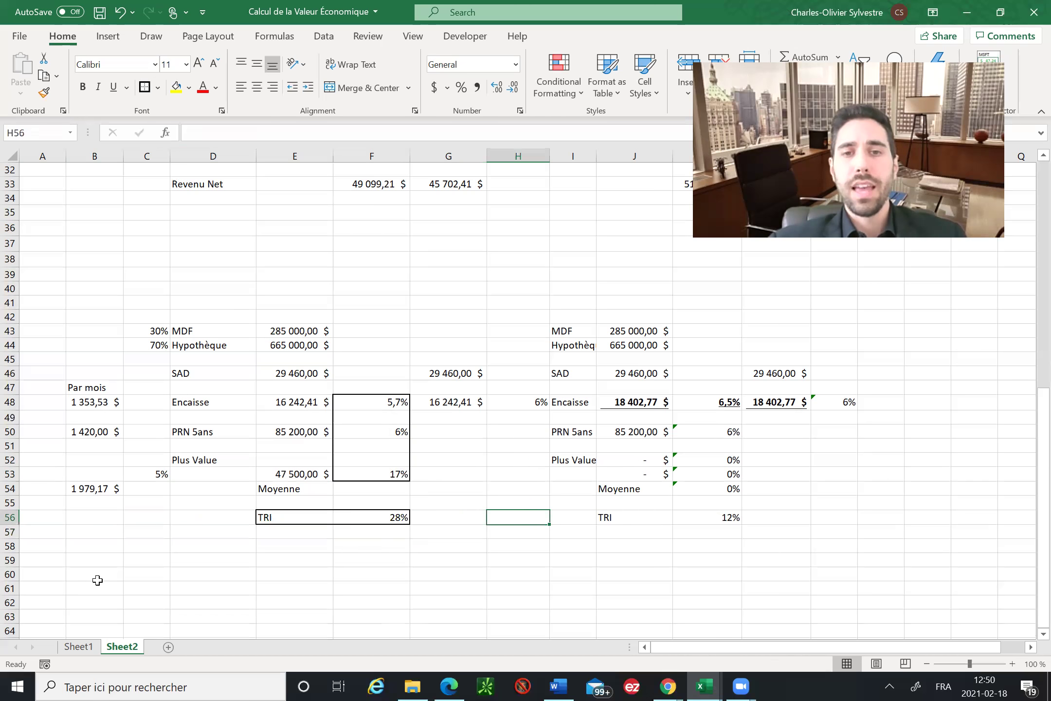
{"action": "key", "text": "Left"}
{"action": "key", "text": "Left"}
{"action": "key", "text": "Left"}
{"action": "key", "text": "Home"}
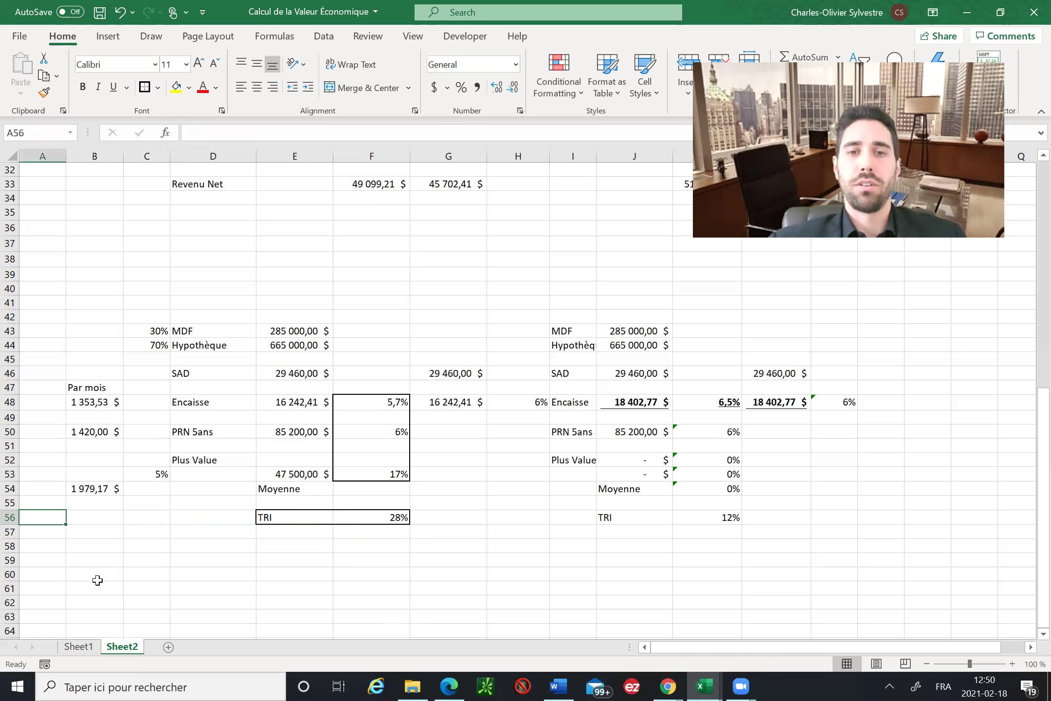
{"action": "key", "text": "Right"}
{"action": "key", "text": "Right"}
{"action": "key", "text": "Right"}
{"action": "key", "text": "Right"}
{"action": "key", "text": "Right"}
{"action": "key", "text": "Left"}
{"action": "key", "text": "Left"}
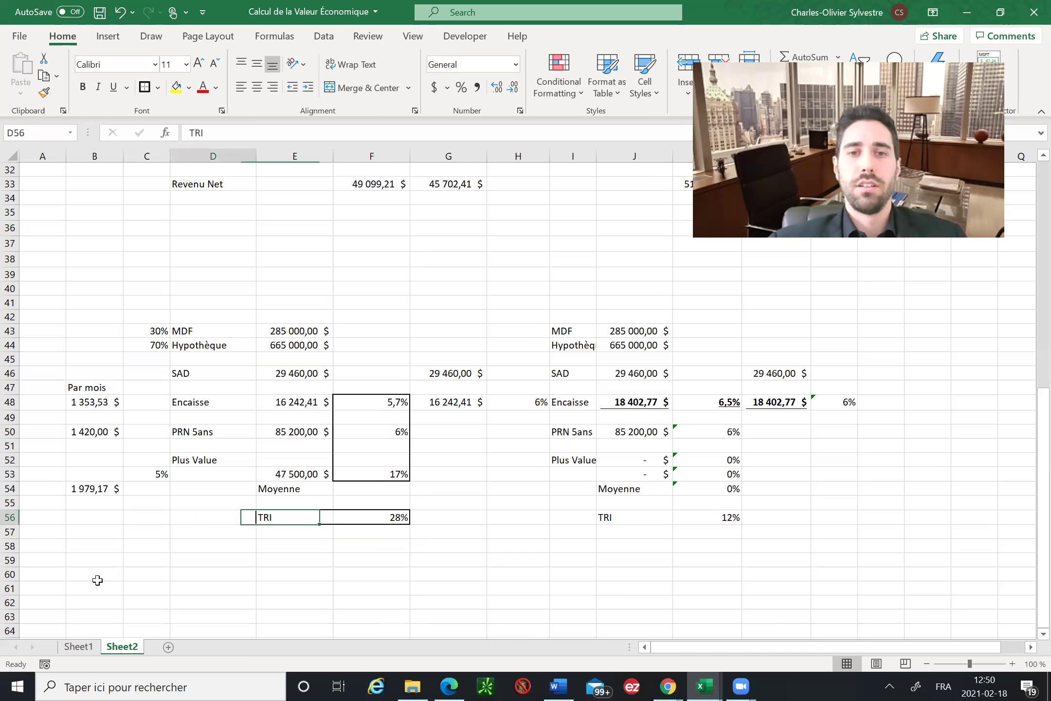
{"action": "key", "text": "Right"}
{"action": "key", "text": "Right"}
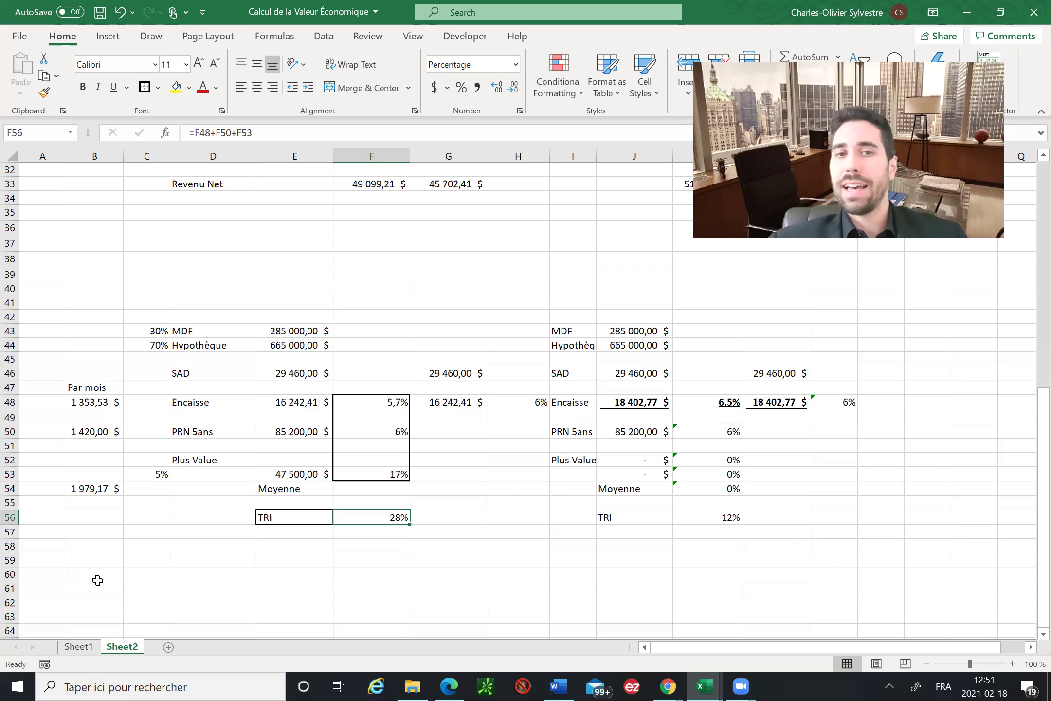
{"action": "key", "text": "Up"}
{"action": "key", "text": "Up"}
{"action": "key", "text": "Up"}
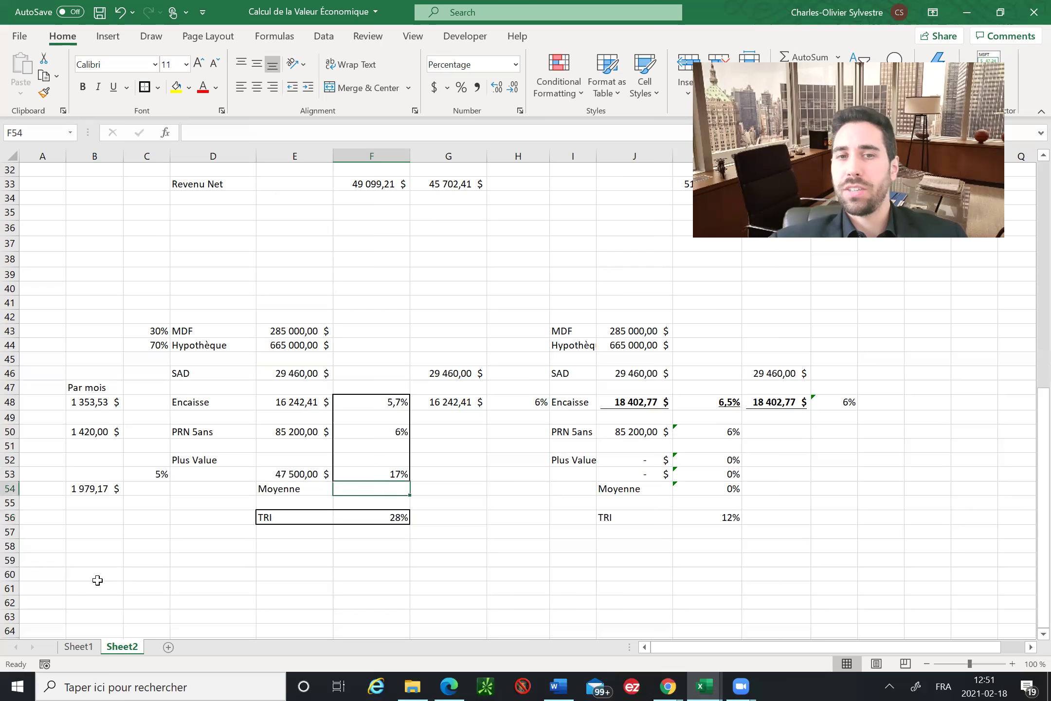
{"action": "key", "text": "Left"}
{"action": "key", "text": "Down"}
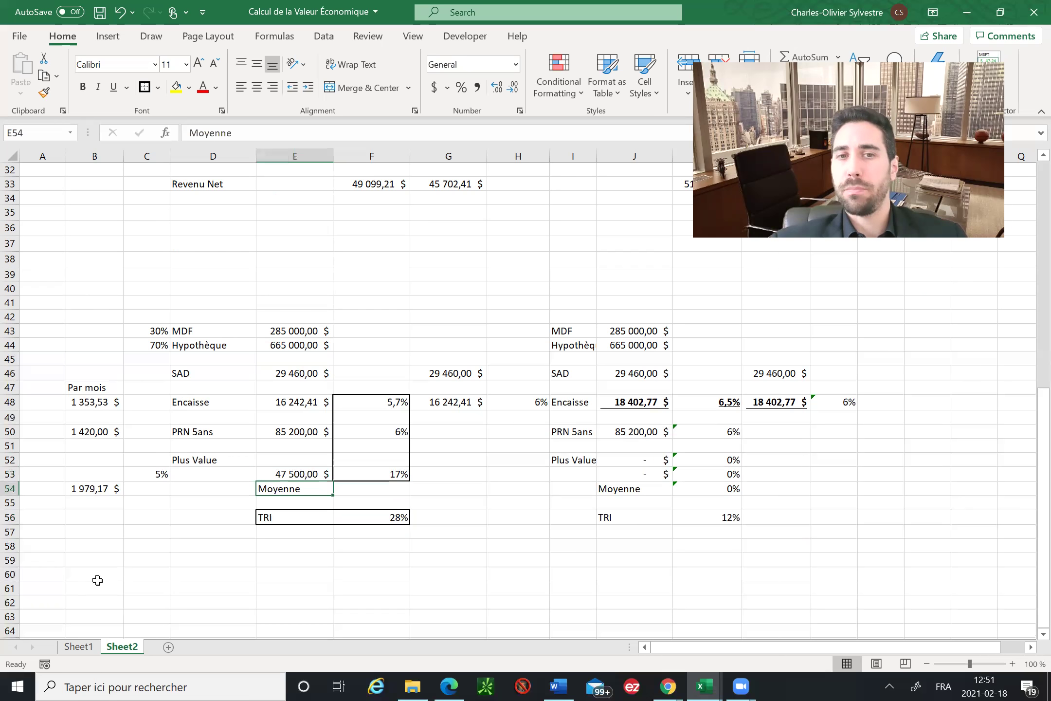
{"action": "key", "text": "Right"}
{"action": "key", "text": "Up"}
{"action": "key", "text": "Up"}
{"action": "key", "text": "Up"}
{"action": "key", "text": "Up"}
{"action": "key", "text": "Up"}
{"action": "key", "text": "Up"}
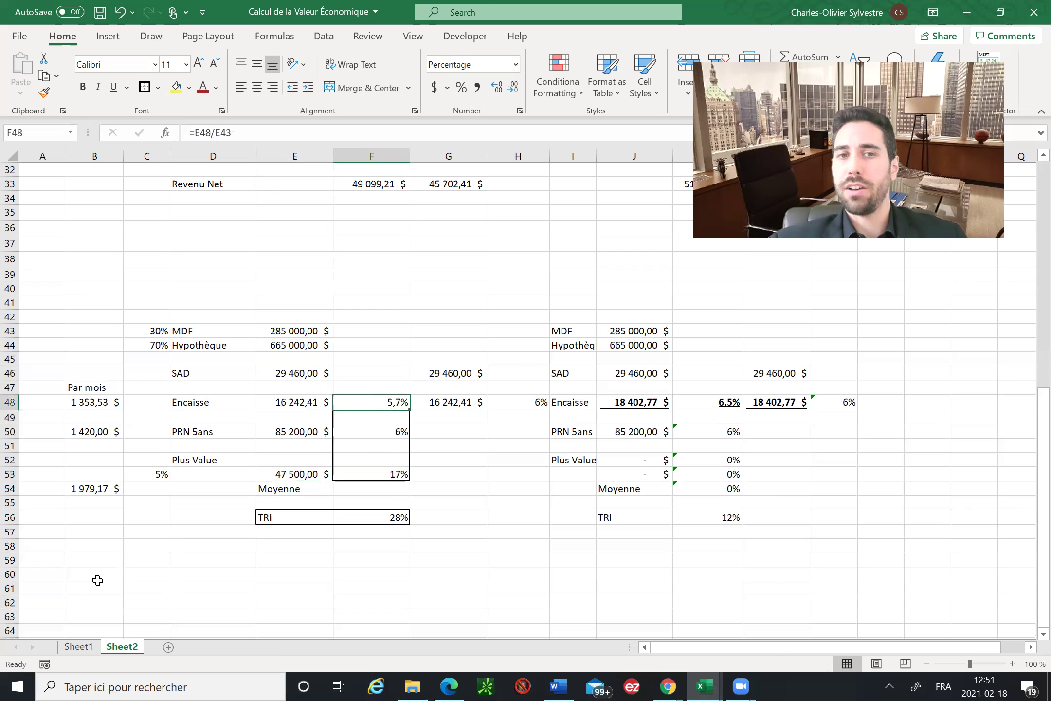
{"action": "key", "text": "Down"}
{"action": "key", "text": "Down"}
{"action": "key", "text": "Down"}
{"action": "key", "text": "Down"}
{"action": "key", "text": "Down"}
{"action": "key", "text": "Down"}
{"action": "key", "text": "Up"}
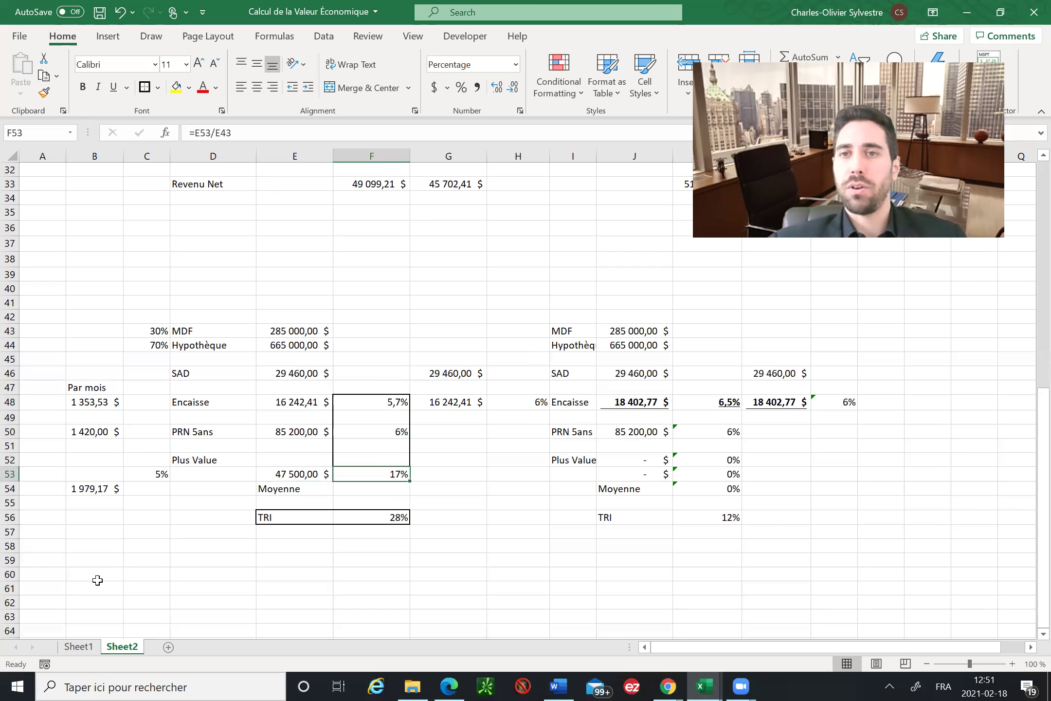
{"action": "key", "text": "Left"}
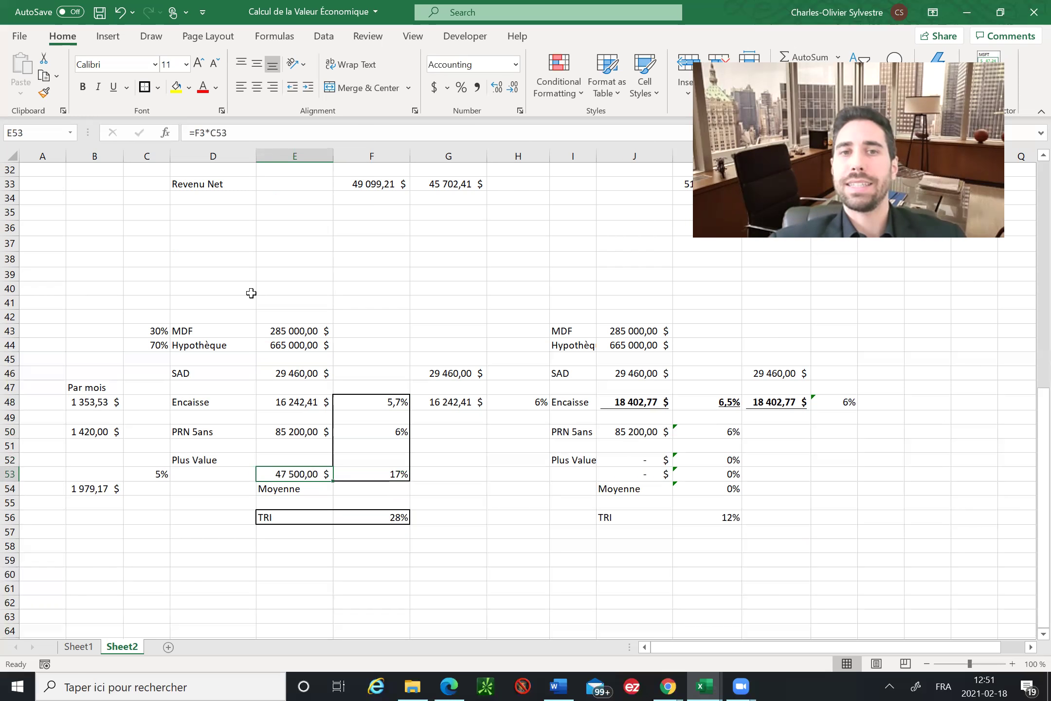
{"action": "scroll", "coordinate": [251, 291], "scroll_direction": "up", "scroll_amount": 10}
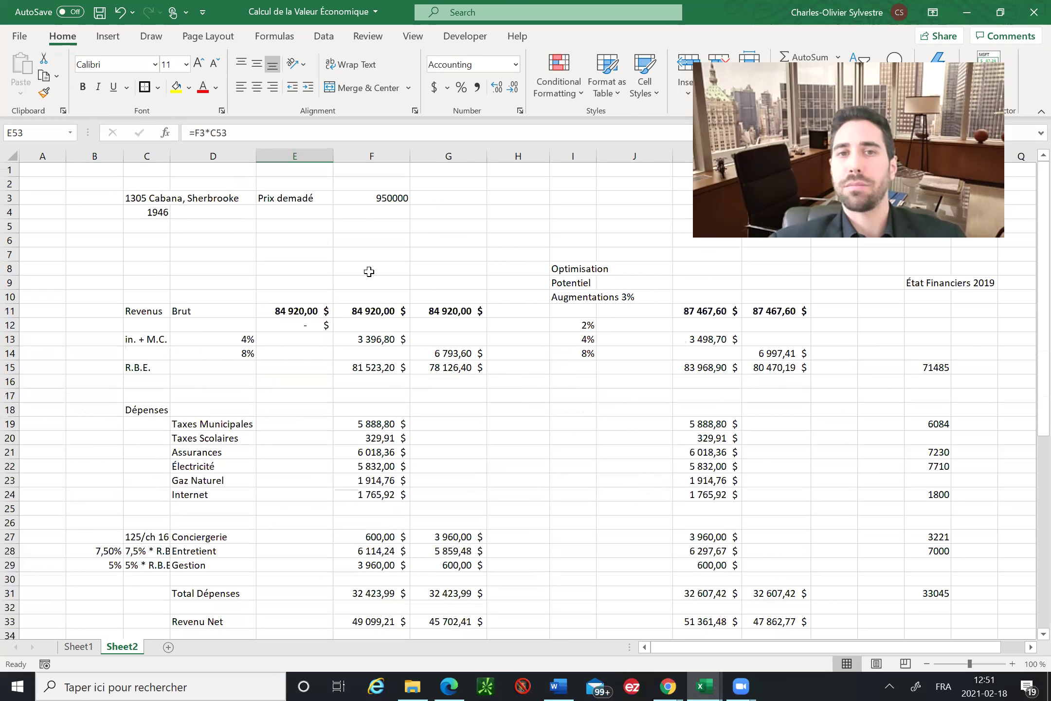
{"action": "scroll", "coordinate": [388, 378], "scroll_direction": "down", "scroll_amount": 2}
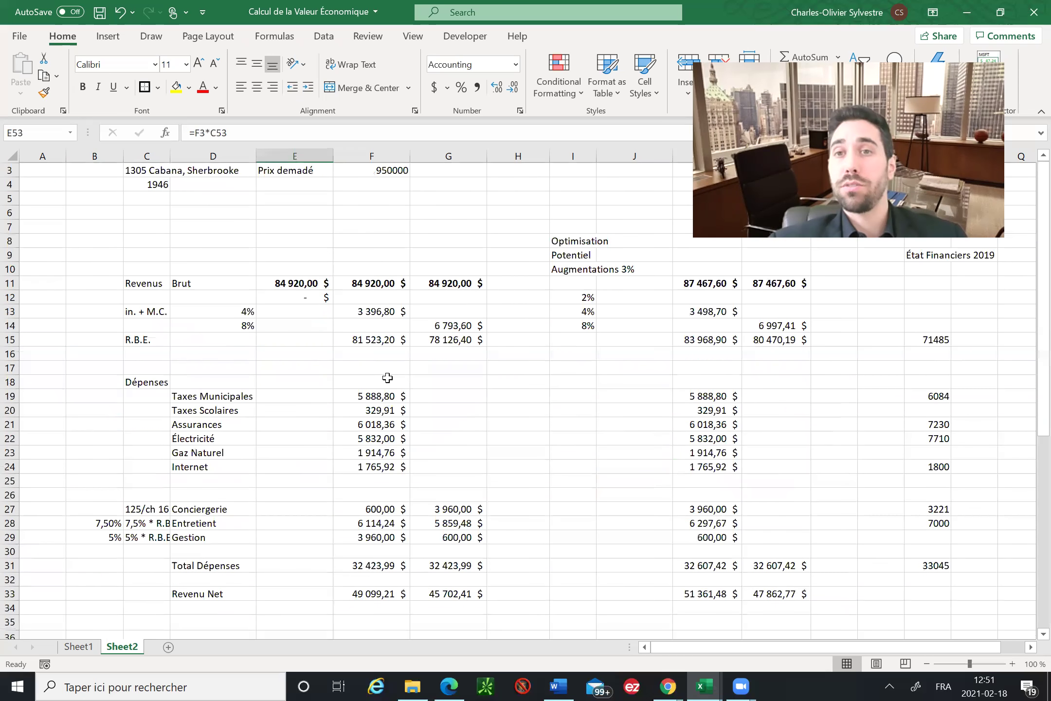
{"action": "scroll", "coordinate": [385, 194], "scroll_direction": "up", "scroll_amount": 2}
{"action": "scroll", "coordinate": [384, 195], "scroll_direction": "down", "scroll_amount": 1}
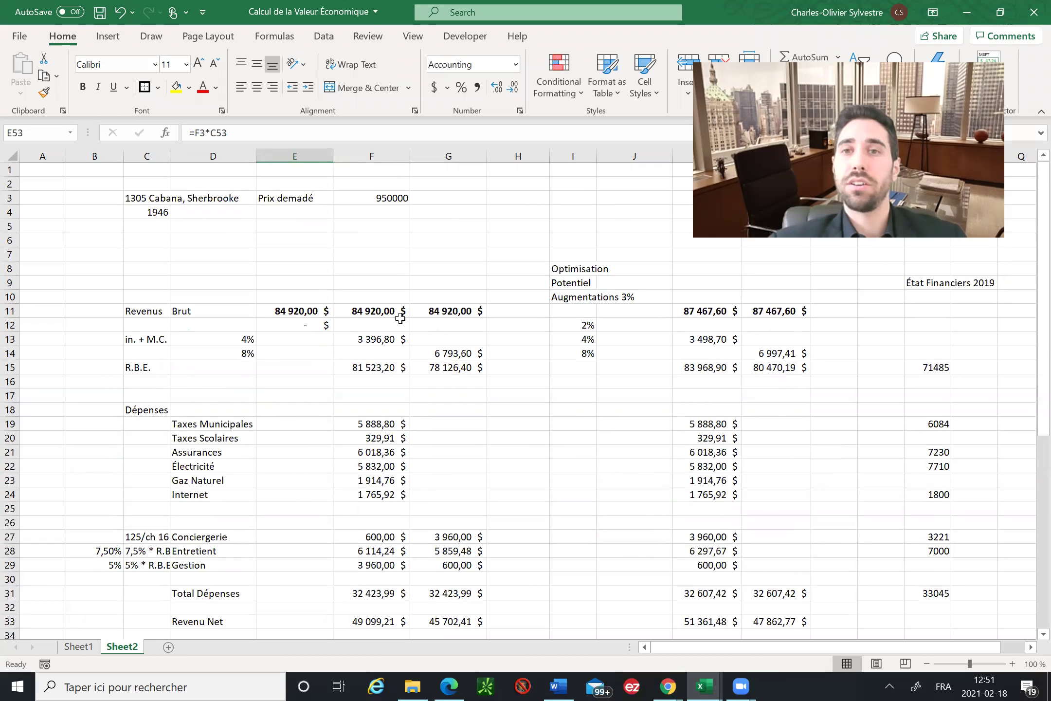
{"action": "scroll", "coordinate": [384, 390], "scroll_direction": "down", "scroll_amount": 3}
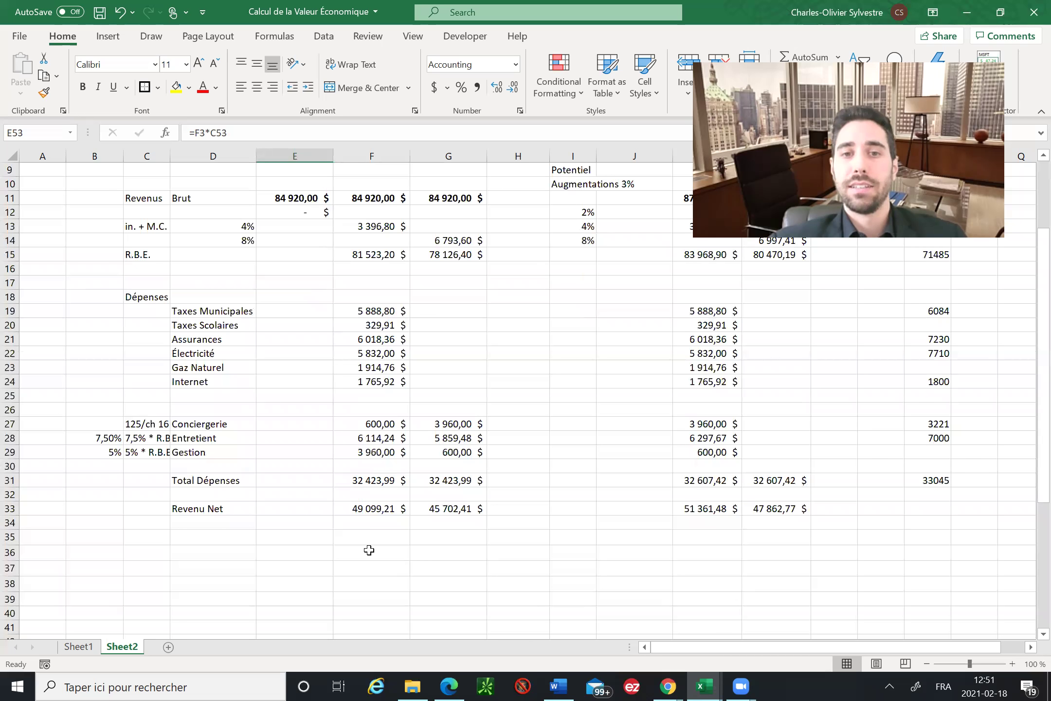
{"action": "scroll", "coordinate": [369, 550], "scroll_direction": "down", "scroll_amount": 6}
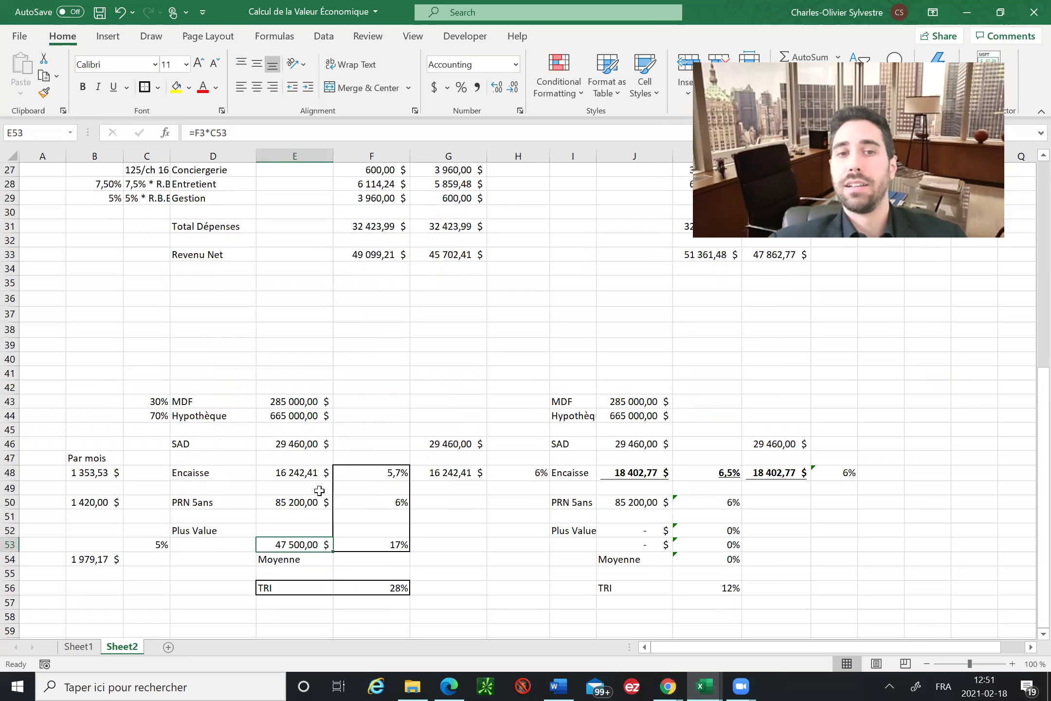
{"action": "scroll", "coordinate": [375, 192], "scroll_direction": "up", "scroll_amount": 9}
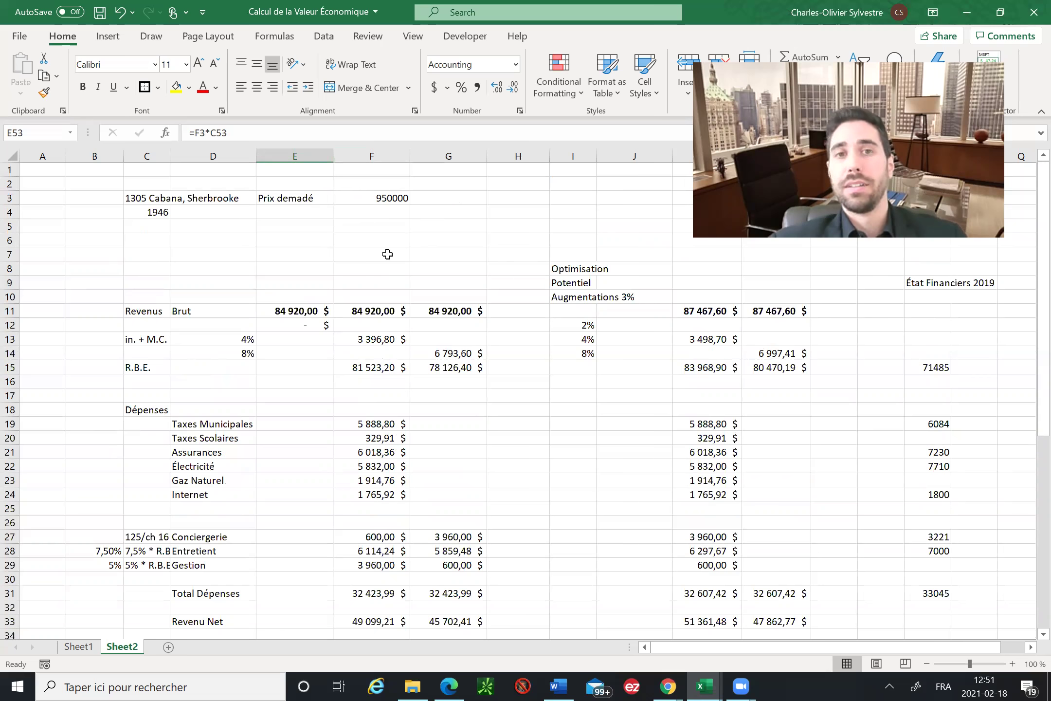
{"action": "scroll", "coordinate": [388, 254], "scroll_direction": "down", "scroll_amount": 3}
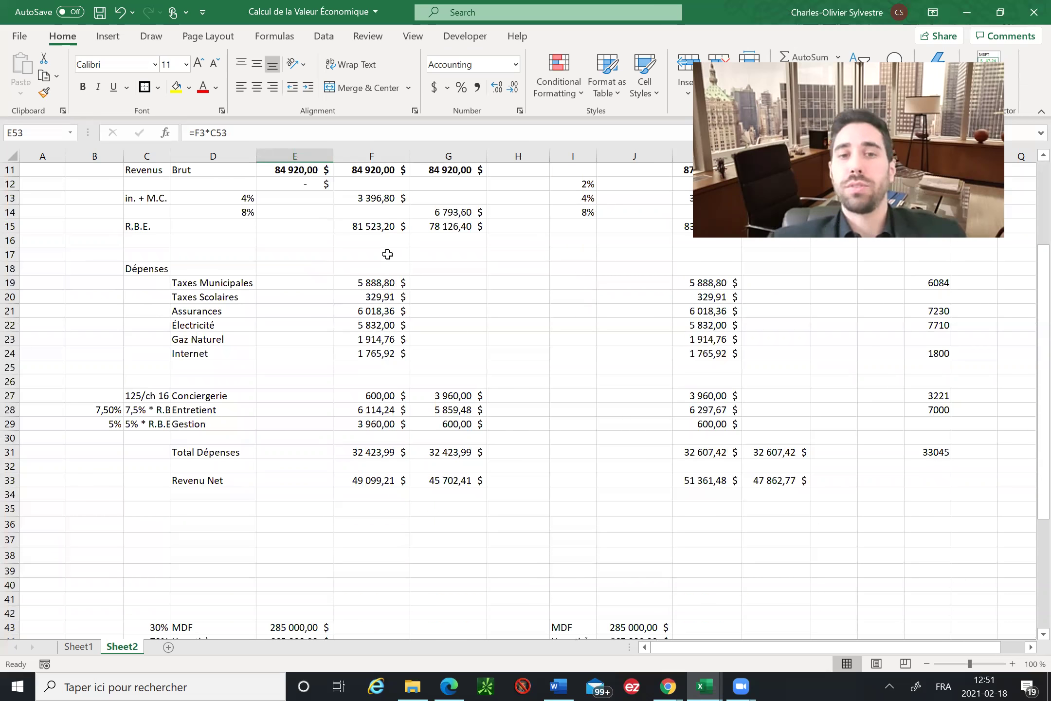
{"action": "scroll", "coordinate": [388, 255], "scroll_direction": "down", "scroll_amount": 1}
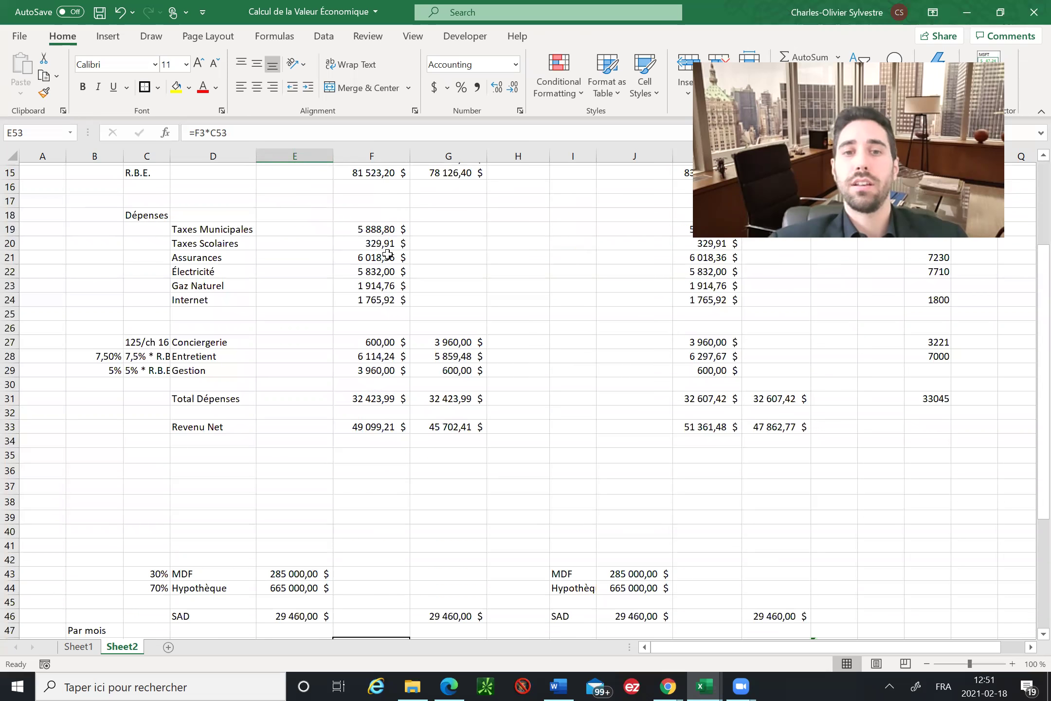
{"action": "scroll", "coordinate": [362, 422], "scroll_direction": "down", "scroll_amount": 4}
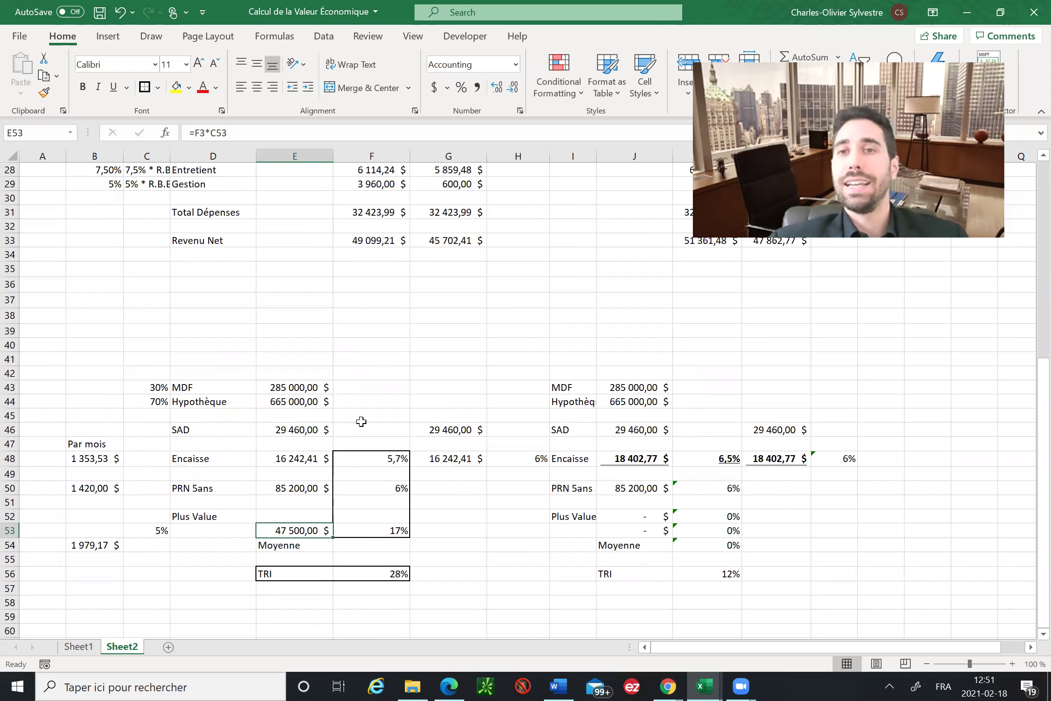
{"action": "key", "text": "Right"}
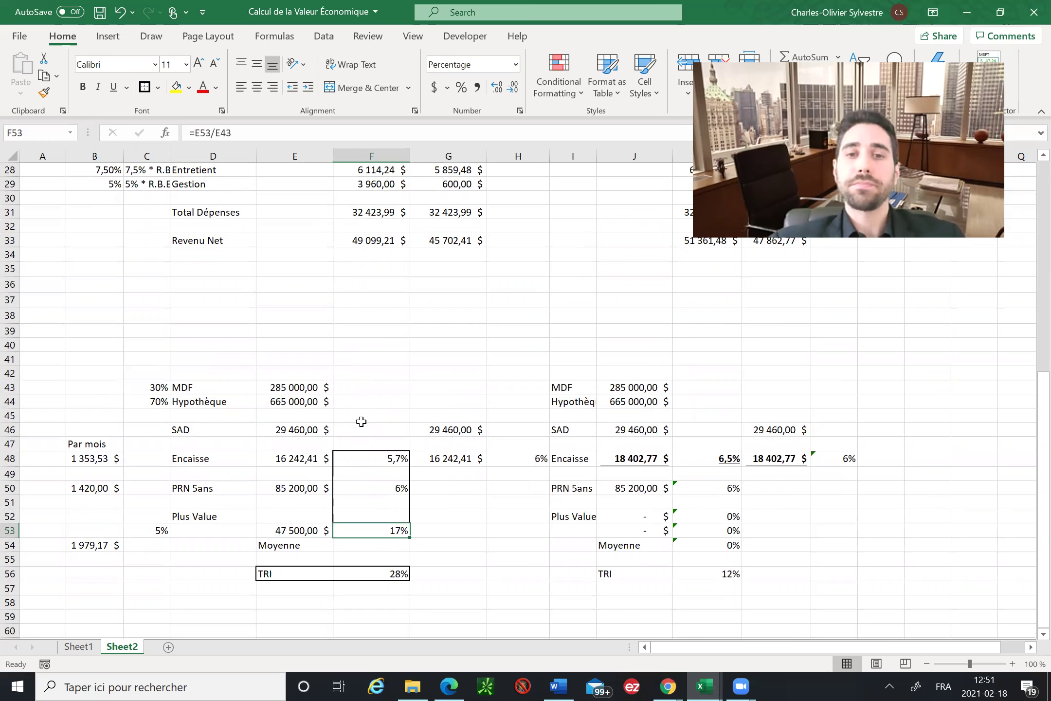
{"action": "key", "text": "Down"}
{"action": "key", "text": "Down"}
{"action": "key", "text": "Down"}
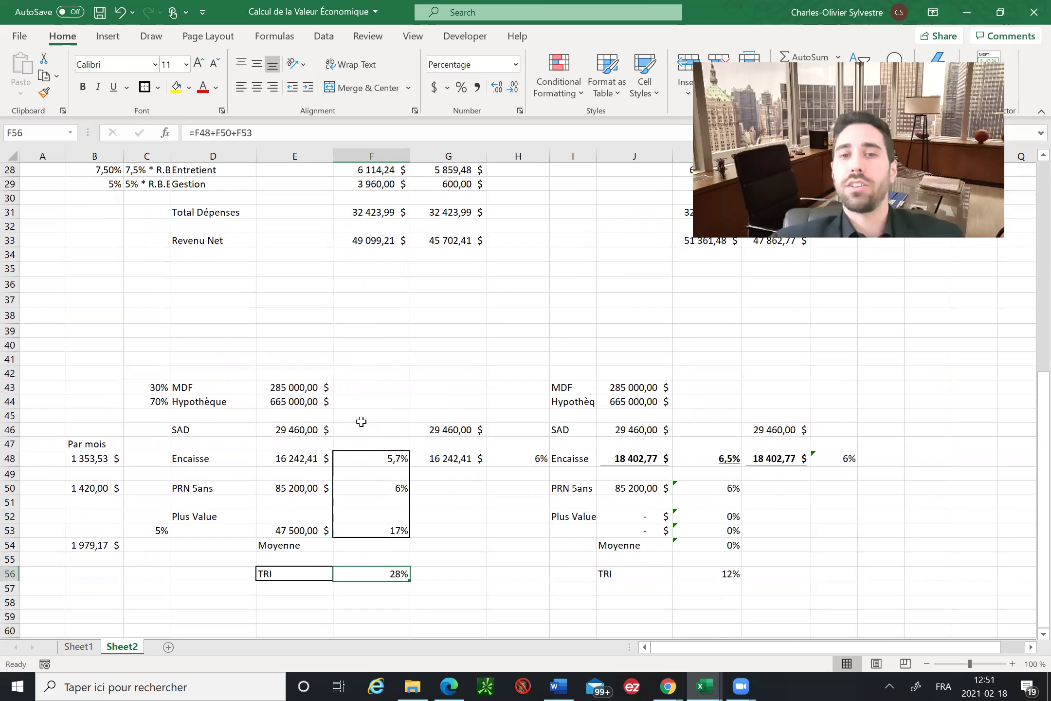
{"action": "key", "text": "Right"}
{"action": "key", "text": "Right"}
{"action": "key", "text": "Right"}
{"action": "key", "text": "Right"}
{"action": "key", "text": "Right"}
{"action": "key", "text": "Right"}
{"action": "key", "text": "Right"}
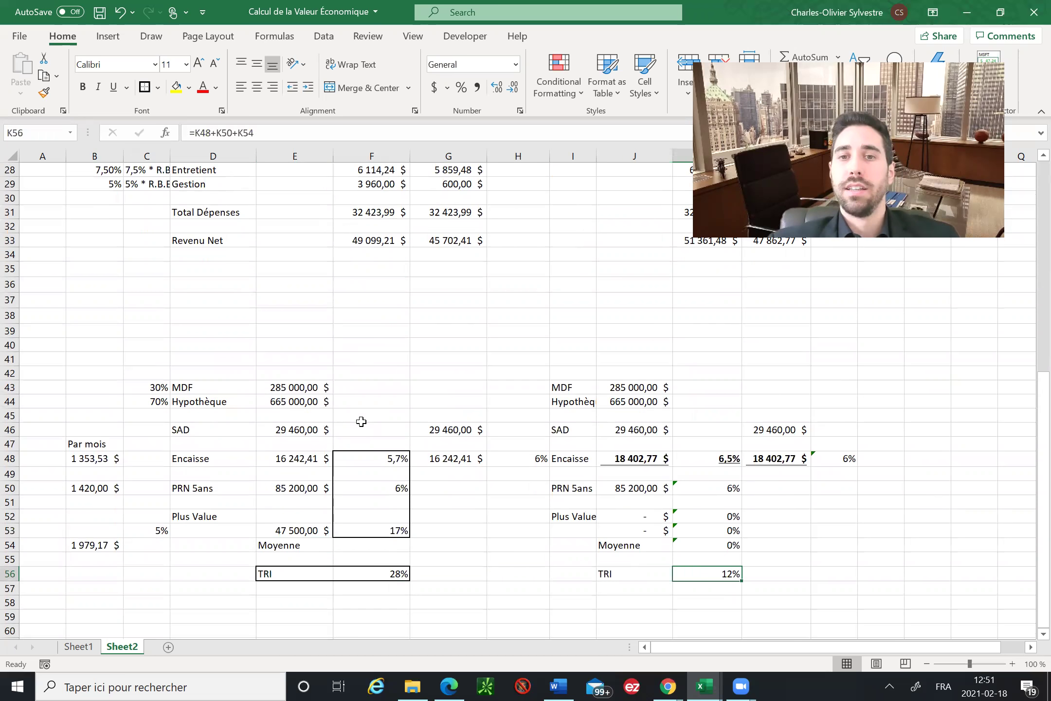
{"action": "key", "text": "Right"}
{"action": "key", "text": "Right"}
{"action": "key", "text": "Right"}
{"action": "key", "text": "Right"}
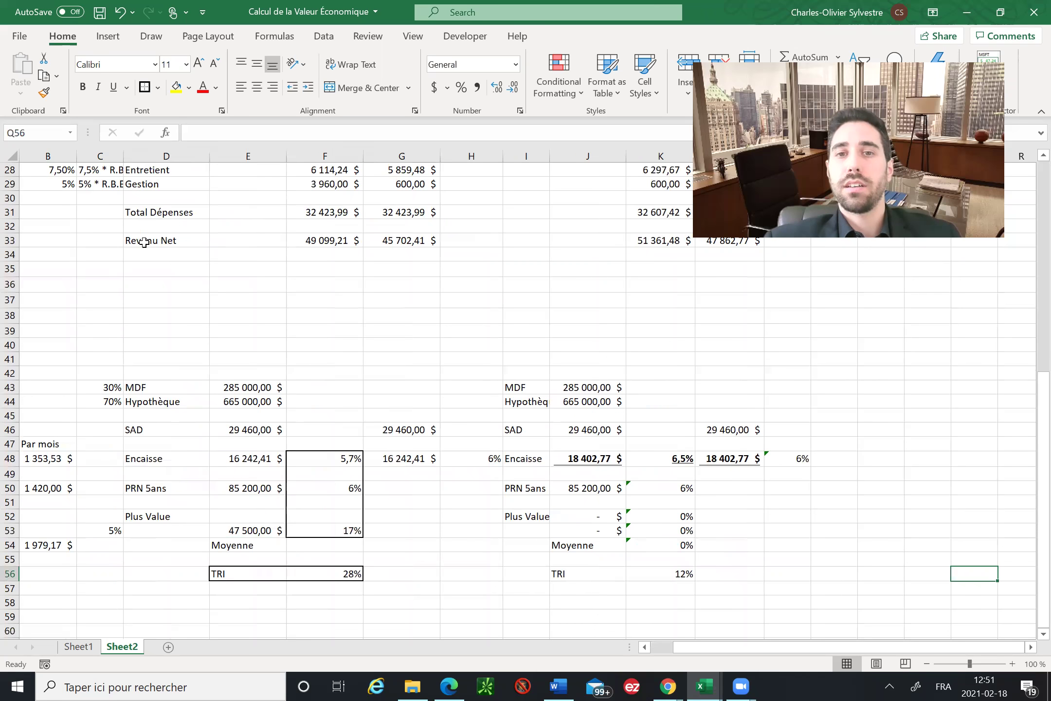
{"action": "scroll", "coordinate": [678, 264], "scroll_direction": "right", "scroll_amount": 1}
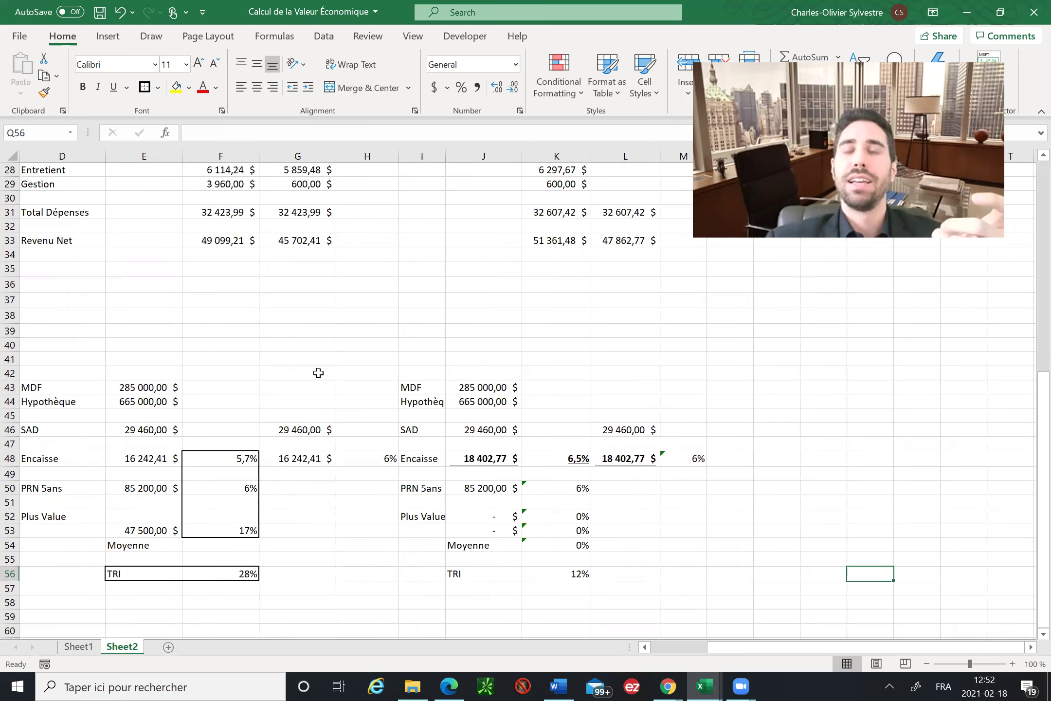
{"action": "key", "text": "ctrl+Left"}
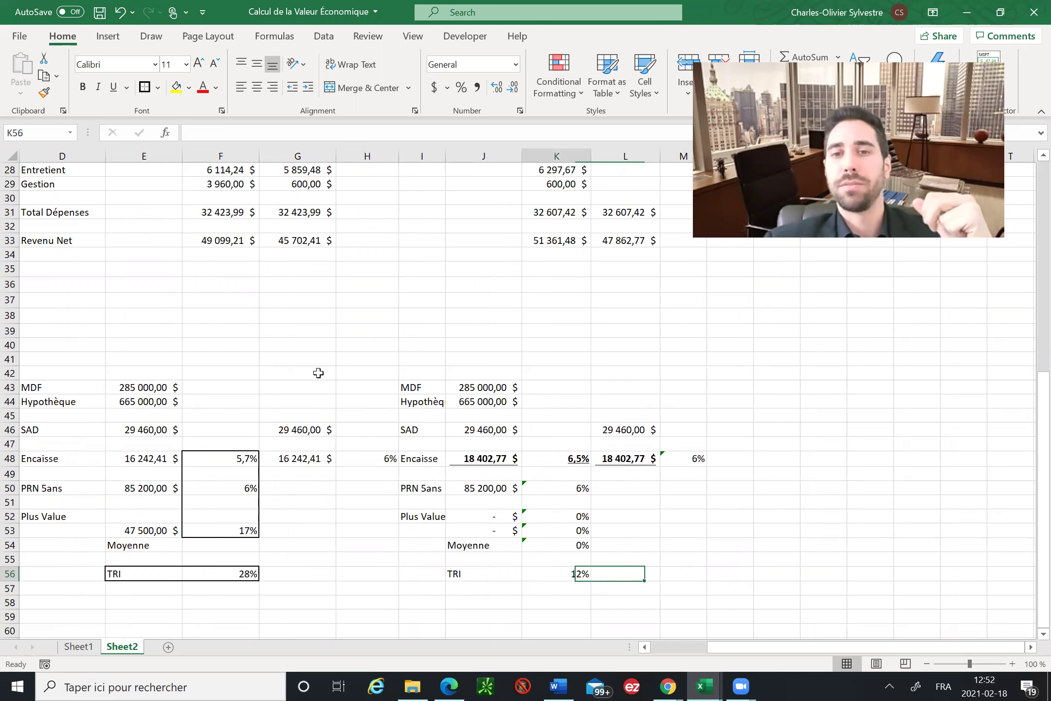
{"action": "key", "text": "Up"}
{"action": "key", "text": "Up"}
{"action": "key", "text": "Up"}
{"action": "key", "text": "Up"}
{"action": "key", "text": "Up"}
{"action": "key", "text": "Up"}
{"action": "key", "text": "Up"}
{"action": "key", "text": "Up"}
{"action": "key", "text": "Up"}
{"action": "key", "text": "Up"}
{"action": "key", "text": "Up"}
{"action": "key", "text": "Up"}
{"action": "key", "text": "Up"}
{"action": "key", "text": "Up"}
{"action": "key", "text": "Up"}
{"action": "key", "text": "ctrl+Up"}
{"action": "key", "text": "ctrl+Up"}
{"action": "key", "text": "ctrl+Up"}
{"action": "key", "text": "ctrl+Up"}
{"action": "key", "text": "ctrl+Up"}
{"action": "key", "text": "ctrl+Up"}
{"action": "key", "text": "ctrl+Up"}
{"action": "key", "text": "ctrl+Up"}
{"action": "key", "text": "ctrl+Up"}
{"action": "key", "text": "ctrl+Up"}
{"action": "key", "text": "Down"}
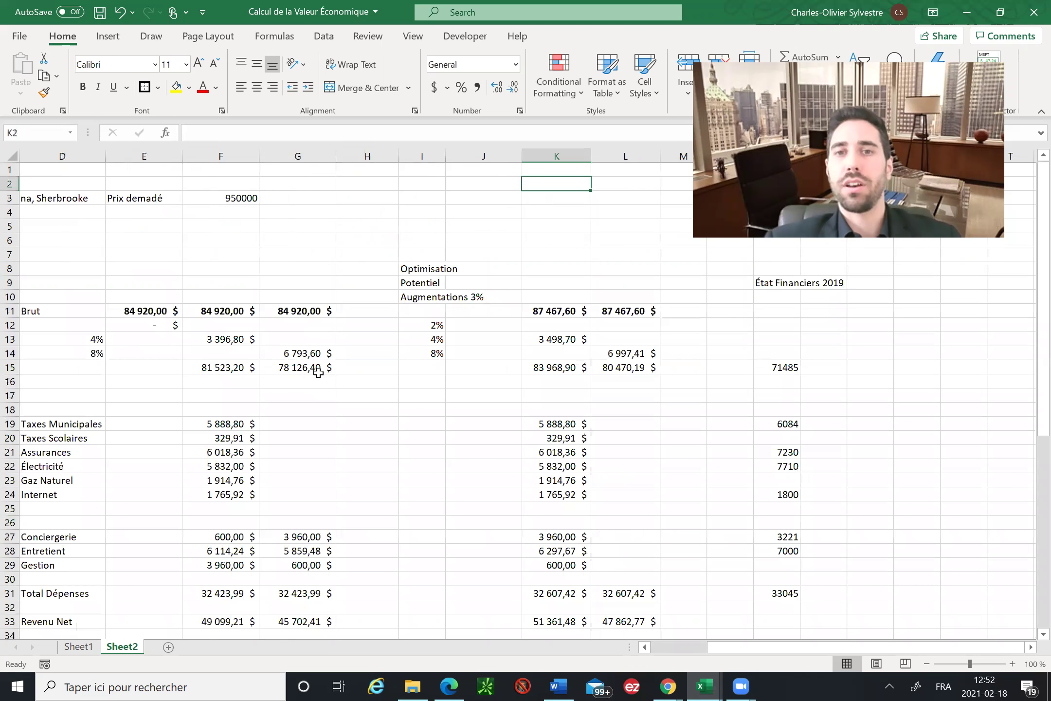
{"action": "key", "text": "Down"}
{"action": "key", "text": "Down"}
{"action": "key", "text": "Down"}
{"action": "key", "text": "Down"}
{"action": "key", "text": "Down"}
{"action": "key", "text": "Down"}
{"action": "key", "text": "Left"}
{"action": "key", "text": "Left"}
{"action": "key", "text": "Down"}
{"action": "key", "text": "Down"}
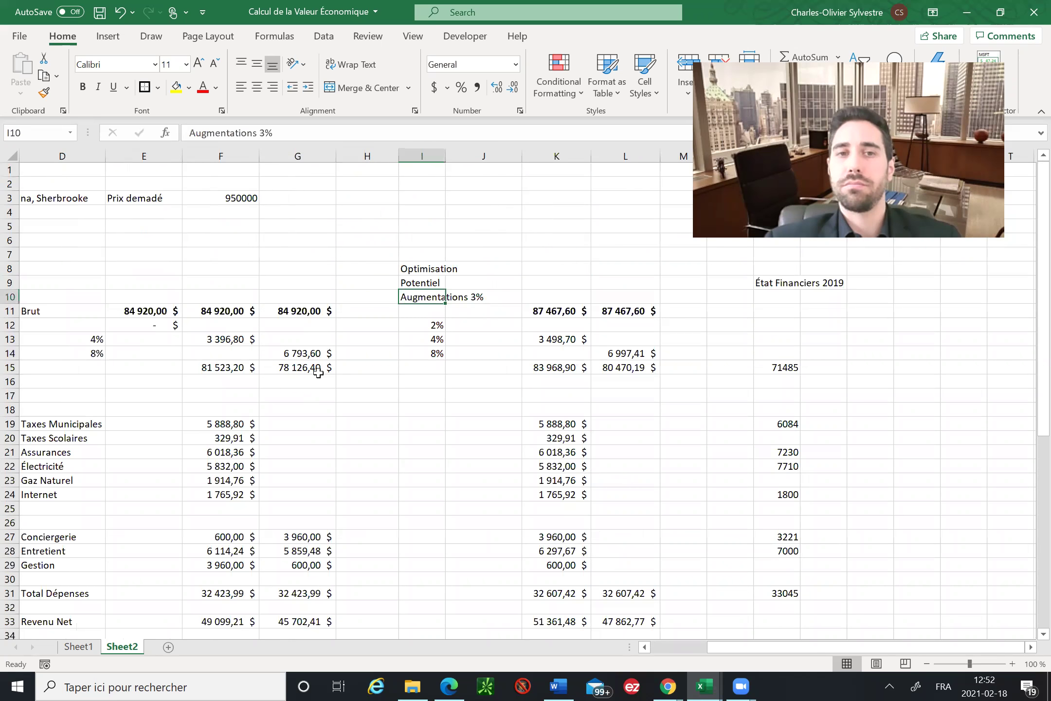
{"action": "key", "text": "Left"}
{"action": "key", "text": "Left"}
{"action": "key", "text": "Left"}
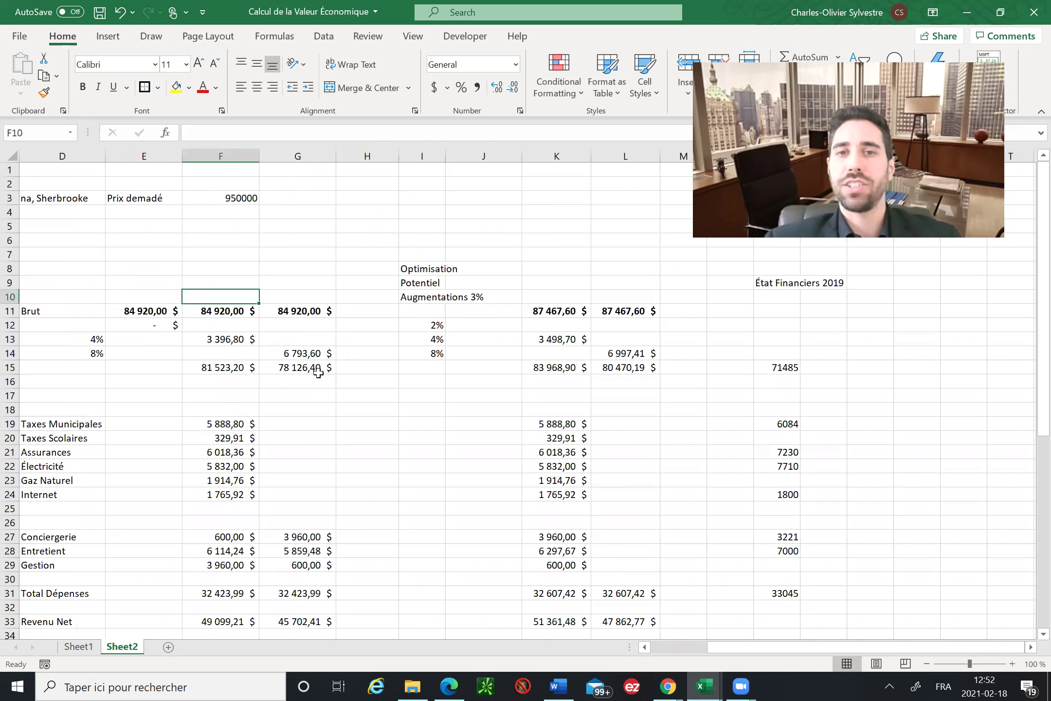
{"action": "key", "text": "Right"}
{"action": "key", "text": "Right"}
{"action": "key", "text": "Right"}
{"action": "key", "text": "Right"}
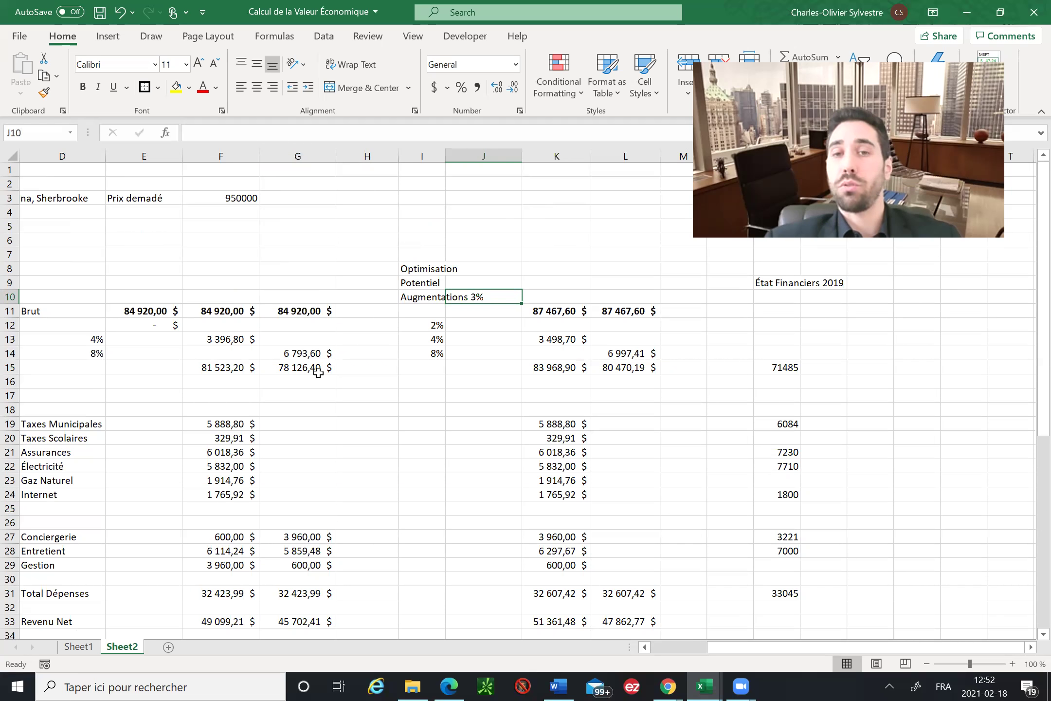
{"action": "key", "text": "Down"}
{"action": "key", "text": "Right"}
{"action": "key", "text": "Right"}
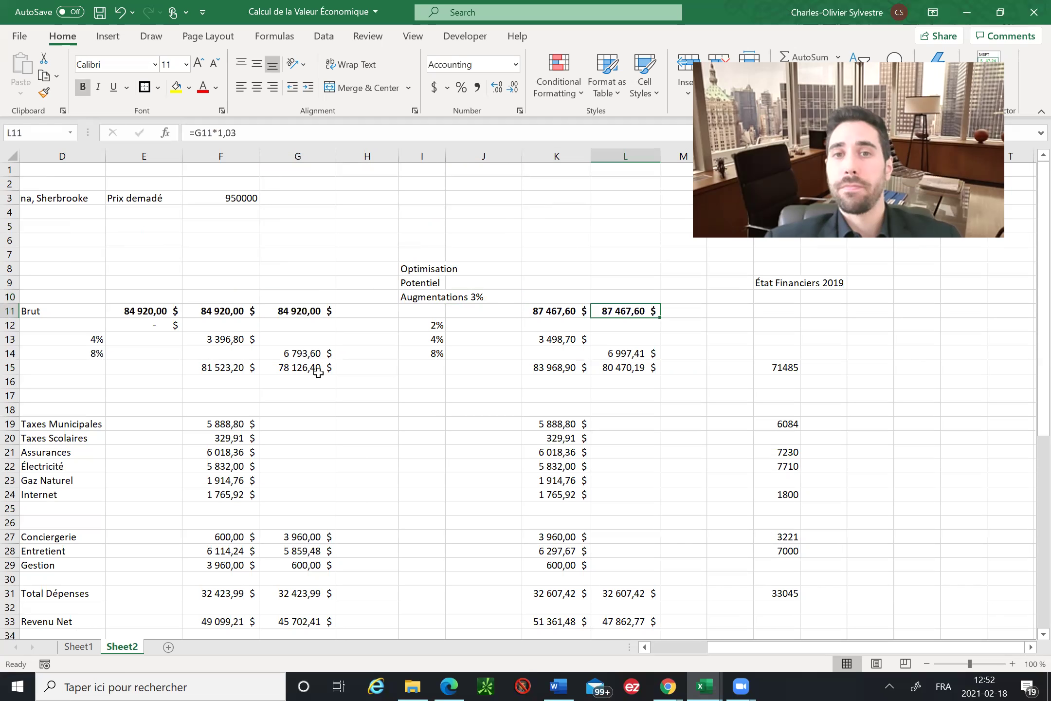
{"action": "key", "text": "Down"}
{"action": "key", "text": "Down"}
{"action": "key", "text": "Down"}
{"action": "key", "text": "Down"}
{"action": "key", "text": "Left"}
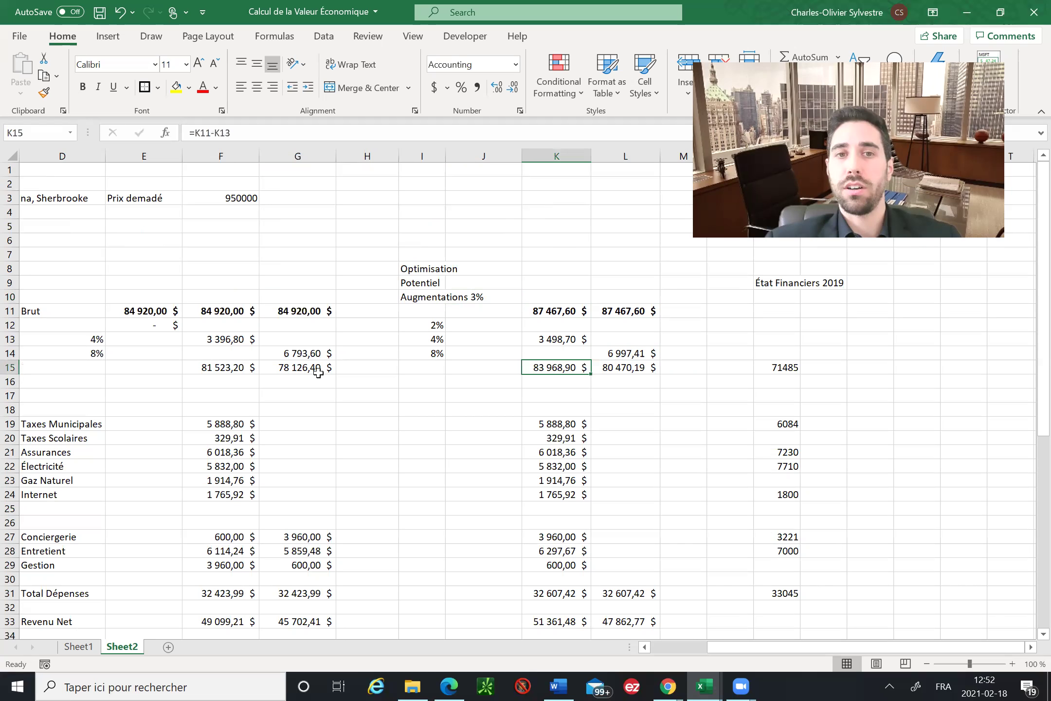
{"action": "key", "text": "Right"}
{"action": "key", "text": "Left"}
{"action": "key", "text": "Down"}
{"action": "key", "text": "Down"}
{"action": "key", "text": "Down"}
{"action": "key", "text": "Down"}
{"action": "key", "text": "Down"}
{"action": "key", "text": "Down"}
{"action": "key", "text": "Down"}
{"action": "key", "text": "Down"}
{"action": "key", "text": "Down"}
{"action": "key", "text": "Down"}
{"action": "key", "text": "Up"}
{"action": "key", "text": "Up"}
{"action": "key", "text": "Up"}
{"action": "key", "text": "Up"}
{"action": "key", "text": "Up"}
{"action": "key", "text": "Down"}
{"action": "key", "text": "Down"}
{"action": "key", "text": "Down"}
{"action": "key", "text": "Down"}
{"action": "key", "text": "Down"}
{"action": "key", "text": "Down"}
{"action": "key", "text": "Down"}
{"action": "key", "text": "Down"}
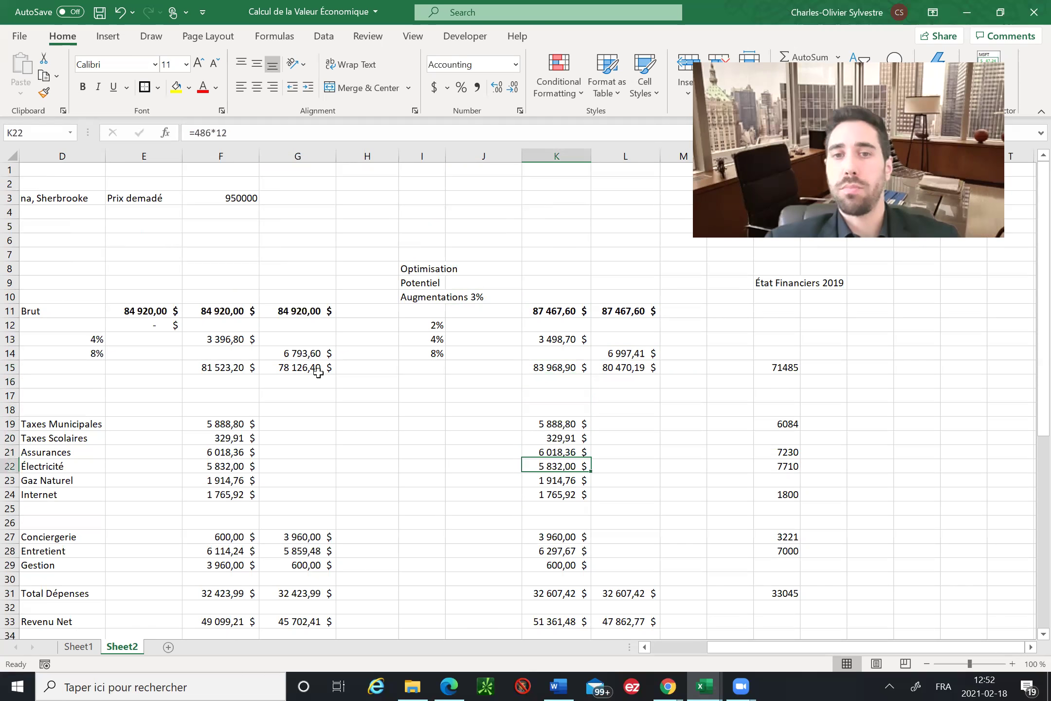
{"action": "key", "text": "Down"}
{"action": "key", "text": "Down"}
{"action": "key", "text": "Down"}
{"action": "key", "text": "Down"}
{"action": "key", "text": "Down"}
{"action": "key", "text": "Down"}
{"action": "key", "text": "Down"}
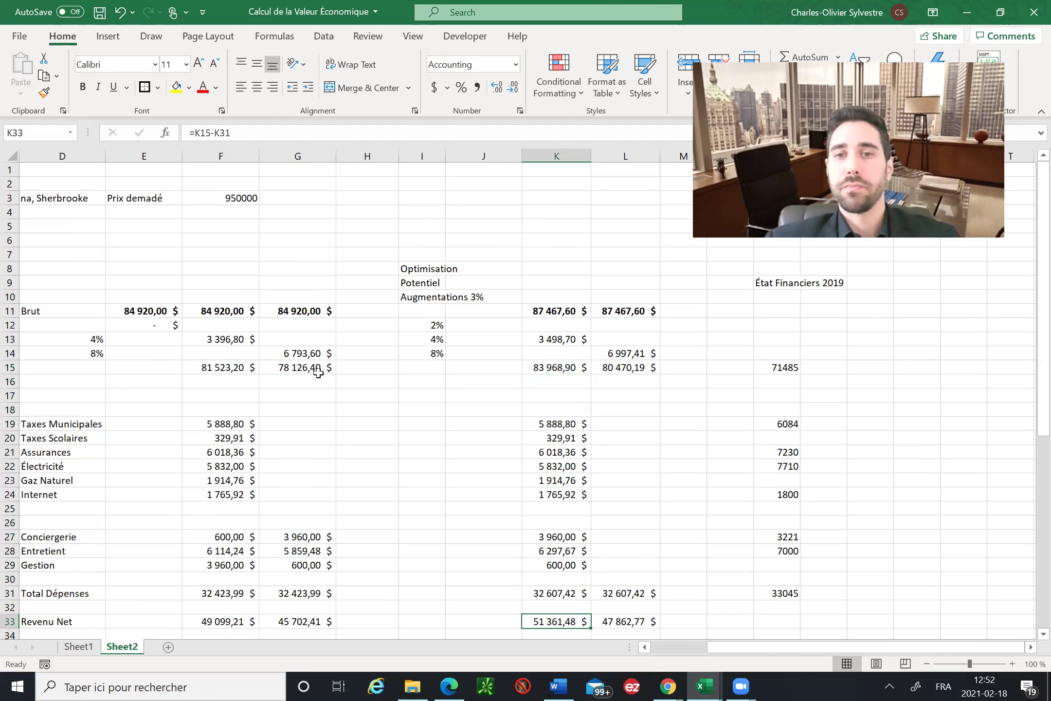
{"action": "key", "text": "Down"}
{"action": "key", "text": "Down"}
{"action": "key", "text": "Down"}
{"action": "key", "text": "Down"}
{"action": "key", "text": "Down"}
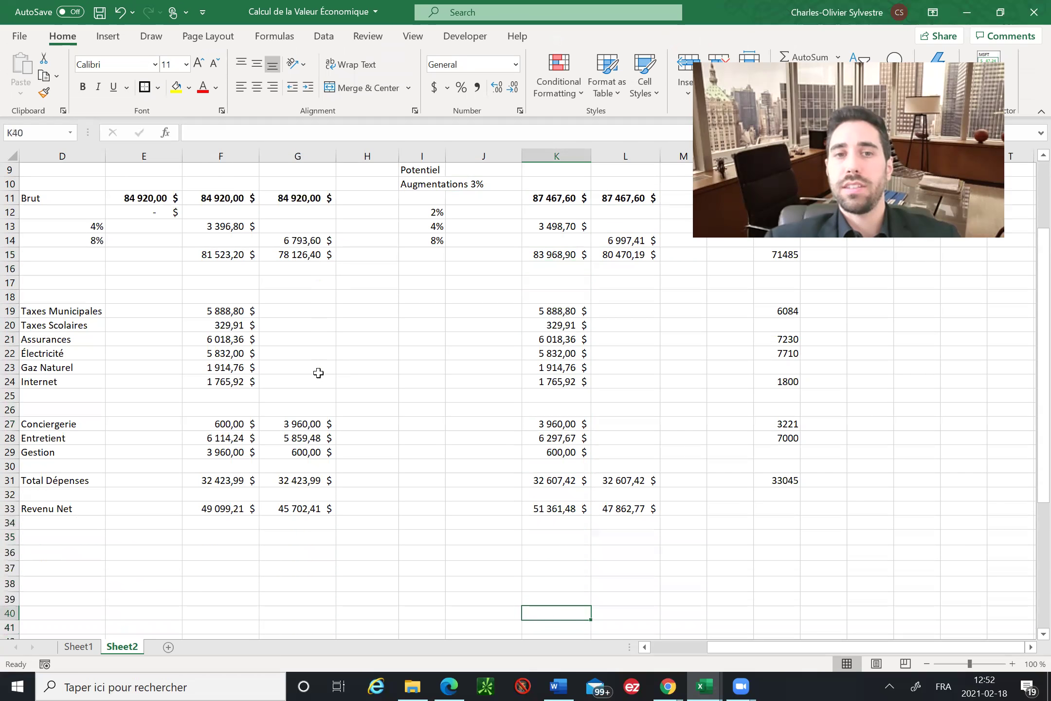
{"action": "key", "text": "Up"}
{"action": "key", "text": "Up"}
{"action": "key", "text": "Up"}
{"action": "key", "text": "Up"}
{"action": "key", "text": "Up"}
{"action": "key", "text": "Up"}
{"action": "key", "text": "Up"}
{"action": "key", "text": "Up"}
{"action": "key", "text": "Up"}
{"action": "key", "text": "Up"}
{"action": "key", "text": "Up"}
{"action": "key", "text": "Up"}
{"action": "key", "text": "Left"}
{"action": "key", "text": "Left"}
{"action": "key", "text": "Left"}
{"action": "key", "text": "Left"}
{"action": "key", "text": "Left"}
{"action": "key", "text": "Left"}
{"action": "key", "text": "Left"}
{"action": "key", "text": "Left"}
{"action": "key", "text": "Left"}
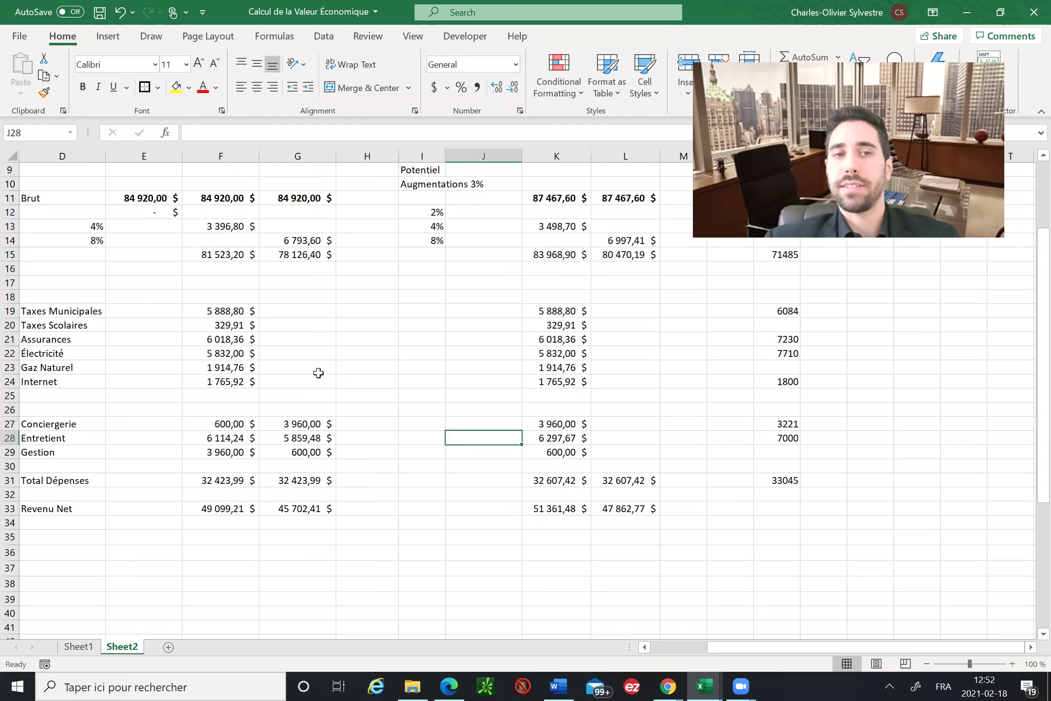
{"action": "key", "text": "Right"}
{"action": "key", "text": "Right"}
{"action": "key", "text": "Right"}
{"action": "key", "text": "Right"}
{"action": "key", "text": "Right"}
{"action": "key", "text": "Right"}
{"action": "key", "text": "Right"}
{"action": "key", "text": "Right"}
{"action": "key", "text": "Right"}
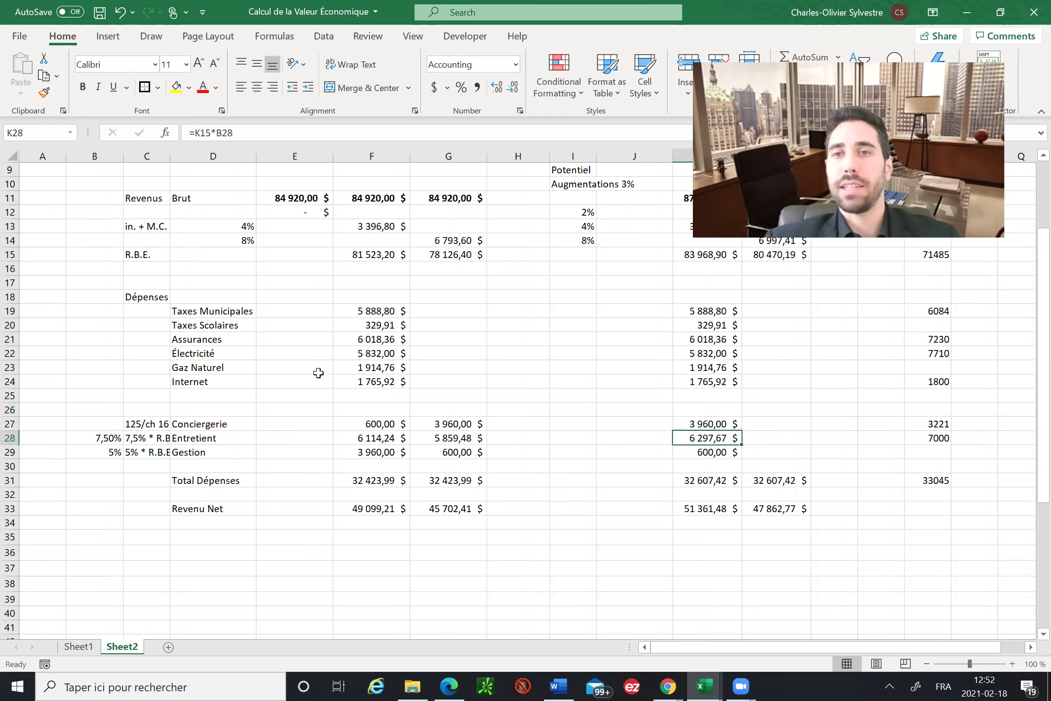
{"action": "key", "text": "Right"}
{"action": "key", "text": "Right"}
{"action": "key", "text": "Right"}
{"action": "key", "text": "Right"}
{"action": "key", "text": "Right"}
{"action": "key", "text": "Right"}
{"action": "key", "text": "Right"}
{"action": "key", "text": "Right"}
{"action": "key", "text": "Right"}
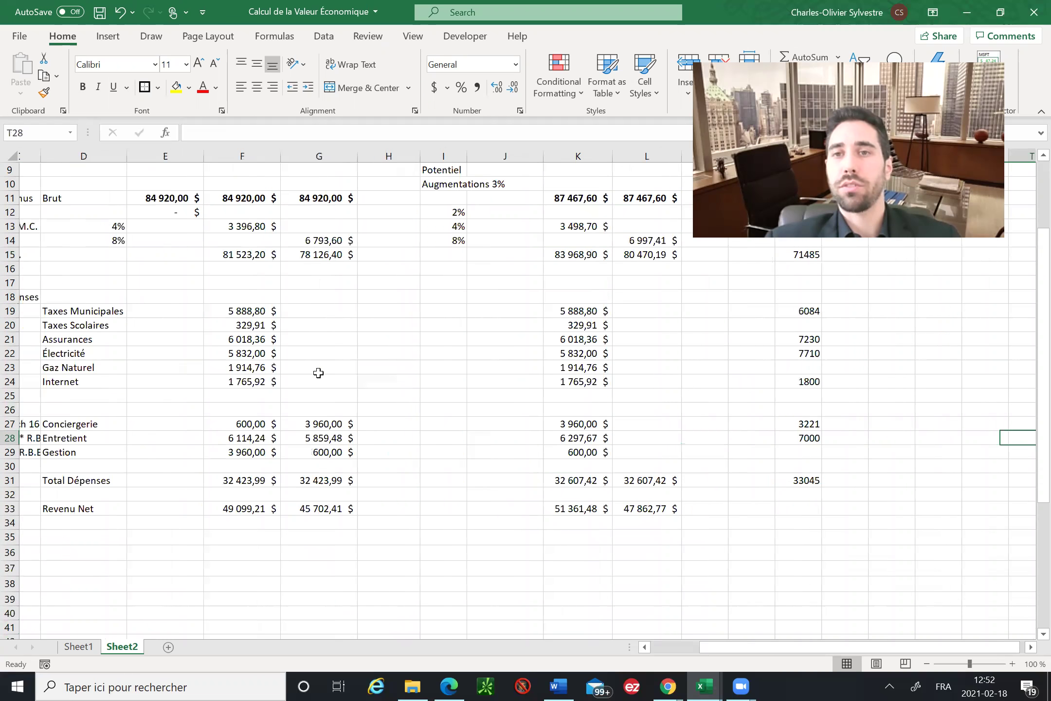
{"action": "key", "text": "Left"}
{"action": "key", "text": "Left"}
{"action": "key", "text": "Left"}
{"action": "key", "text": "Left"}
{"action": "key", "text": "Left"}
{"action": "key", "text": "Left"}
{"action": "key", "text": "Left"}
{"action": "key", "text": "Left"}
{"action": "key", "text": "Left"}
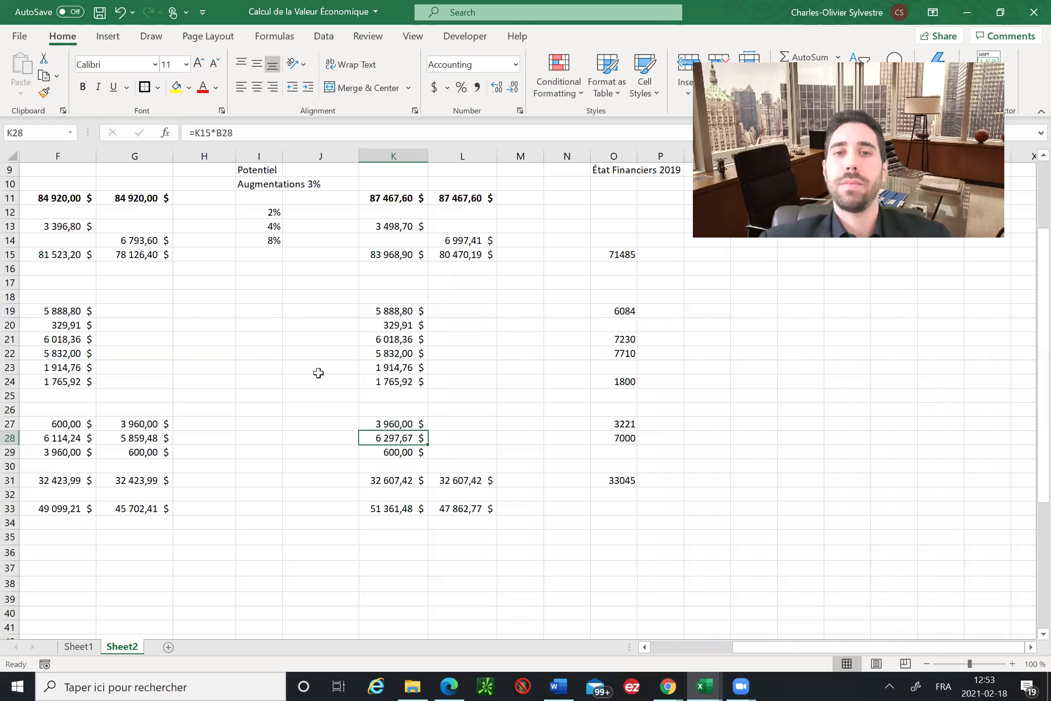
{"action": "key", "text": "Down"}
{"action": "key", "text": "Down"}
{"action": "key", "text": "Down"}
{"action": "key", "text": "Down"}
{"action": "key", "text": "Down"}
{"action": "key", "text": "Down"}
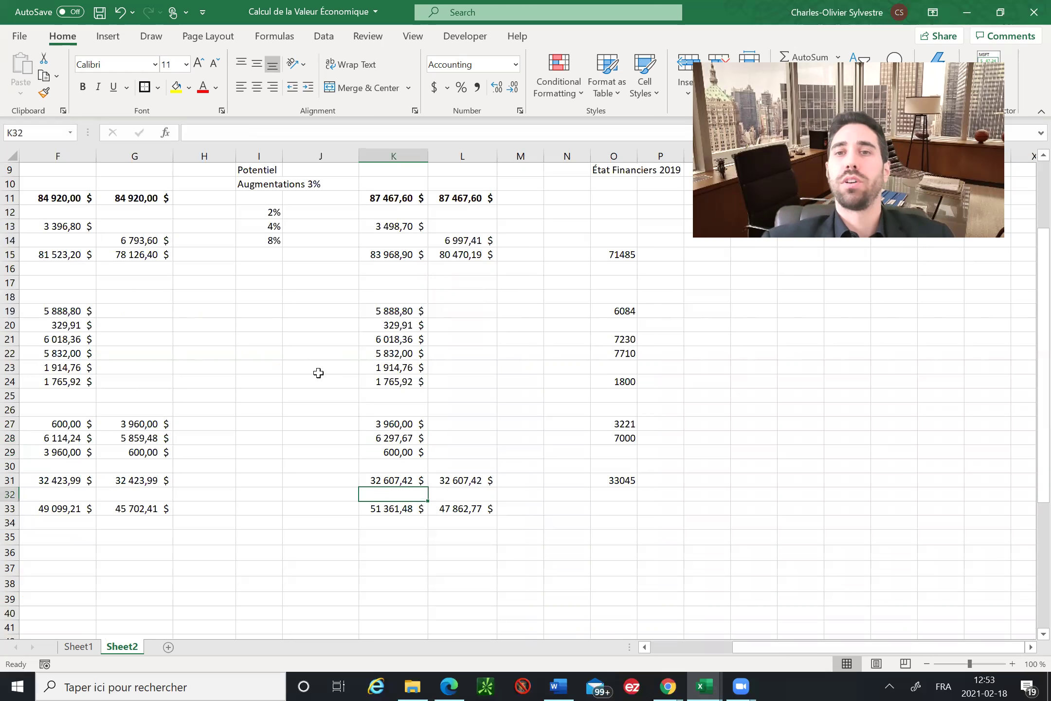
{"action": "key", "text": "Up"}
{"action": "key", "text": "Up"}
{"action": "key", "text": "Up"}
{"action": "key", "text": "Up"}
{"action": "key", "text": "Up"}
{"action": "key", "text": "Up"}
{"action": "key", "text": "Up"}
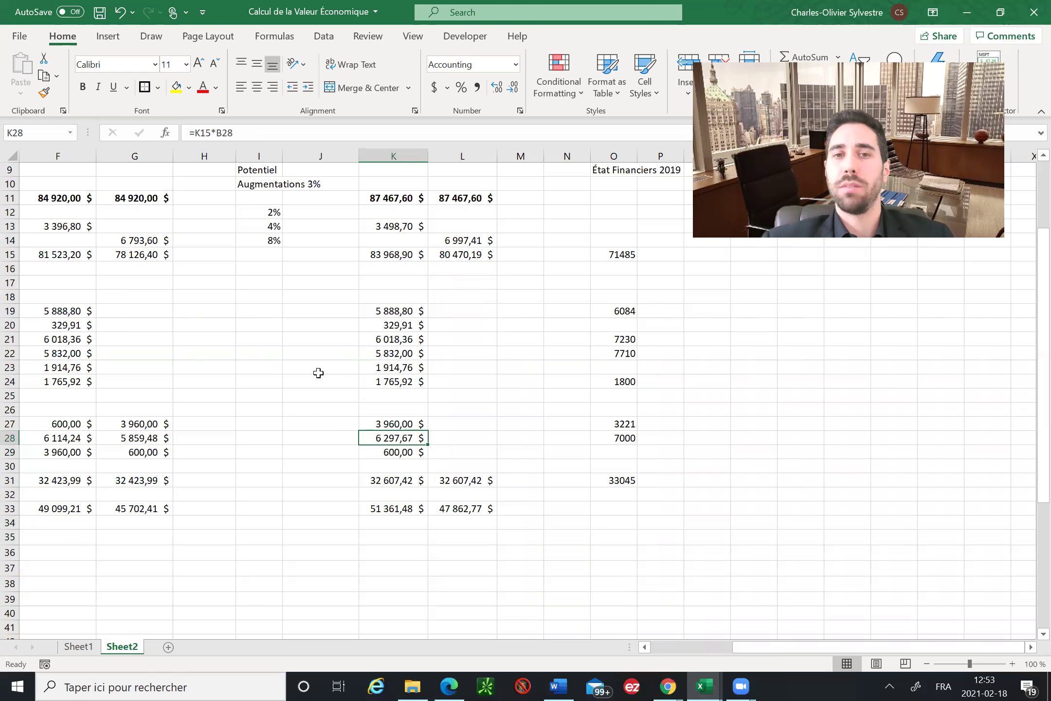
{"action": "key", "text": "Left"}
{"action": "key", "text": "Left"}
{"action": "key", "text": "Left"}
{"action": "key", "text": "Left"}
{"action": "key", "text": "Left"}
{"action": "key", "text": "Left"}
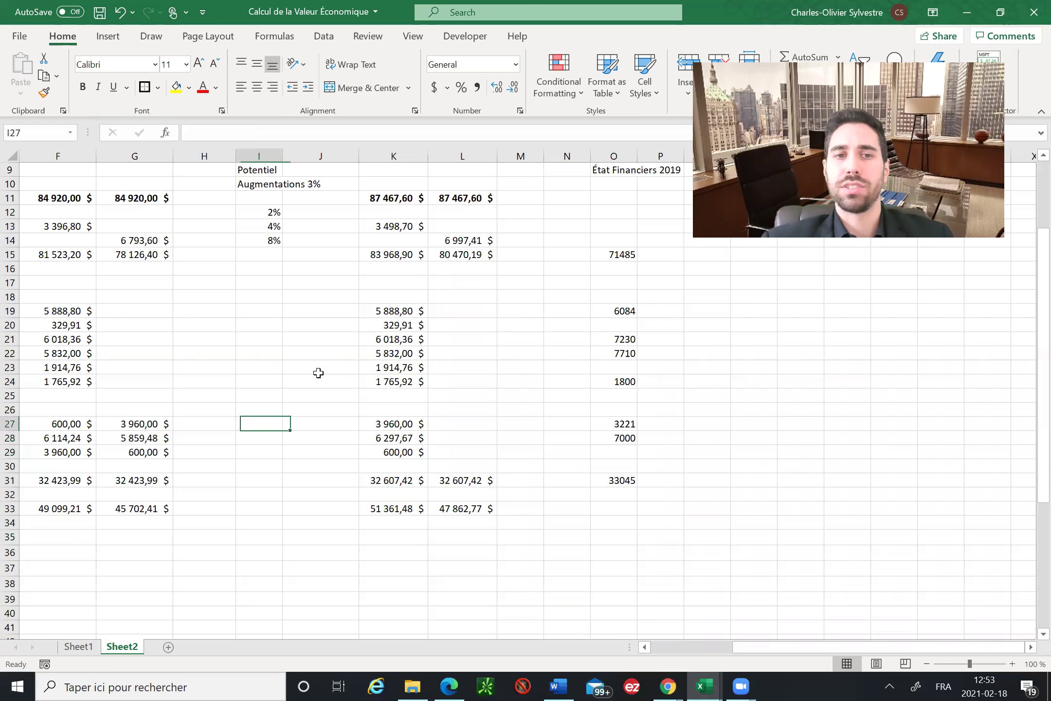
{"action": "key", "text": "Right"}
{"action": "key", "text": "Right"}
{"action": "key", "text": "Right"}
{"action": "key", "text": "Right"}
{"action": "key", "text": "Right"}
{"action": "key", "text": "Right"}
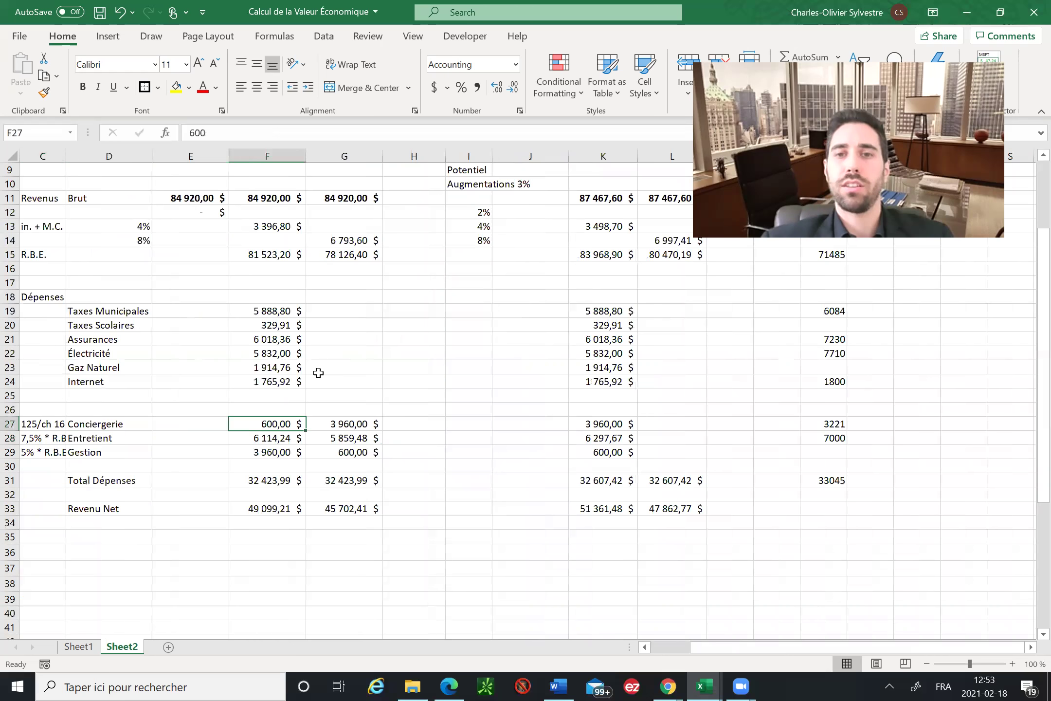
{"action": "key", "text": "Down"}
{"action": "key", "text": "Down"}
{"action": "key", "text": "Down"}
{"action": "key", "text": "Up"}
{"action": "key", "text": "Up"}
{"action": "key", "text": "Up"}
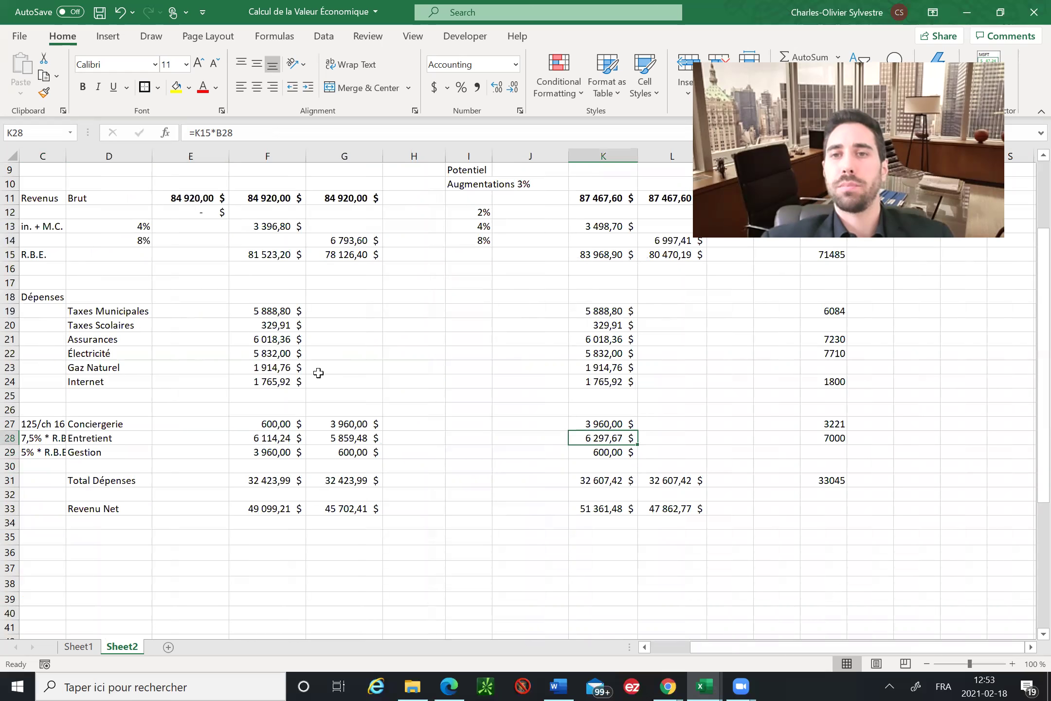
{"action": "key", "text": "Down"}
{"action": "key", "text": "Down"}
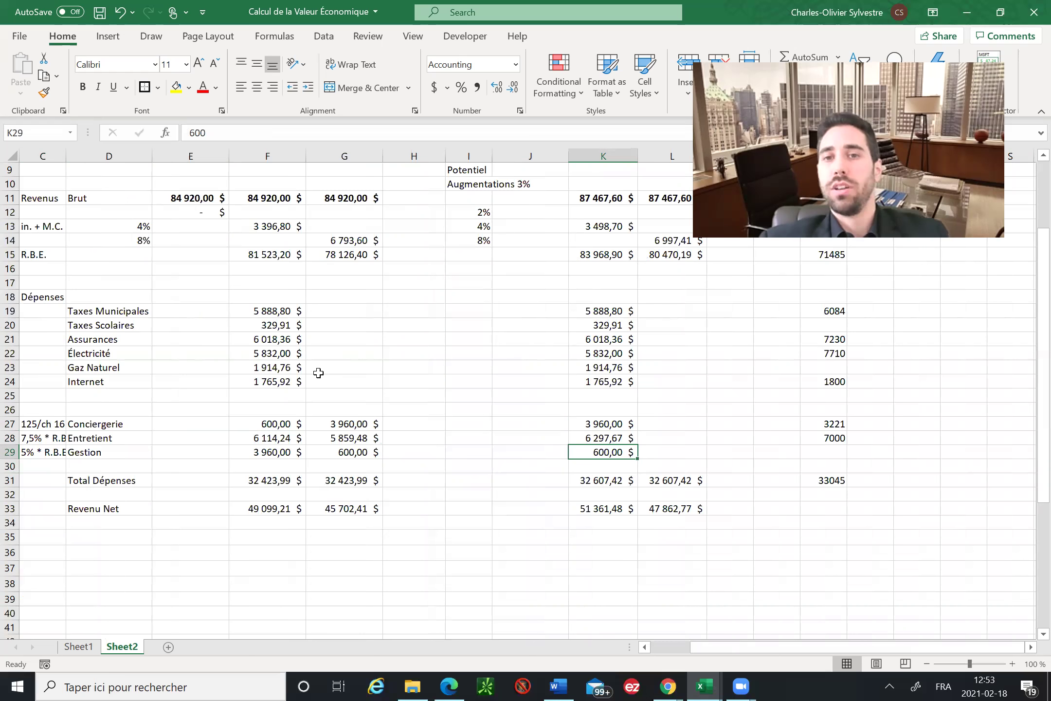
{"action": "key", "text": "Up"}
{"action": "key", "text": "Up"}
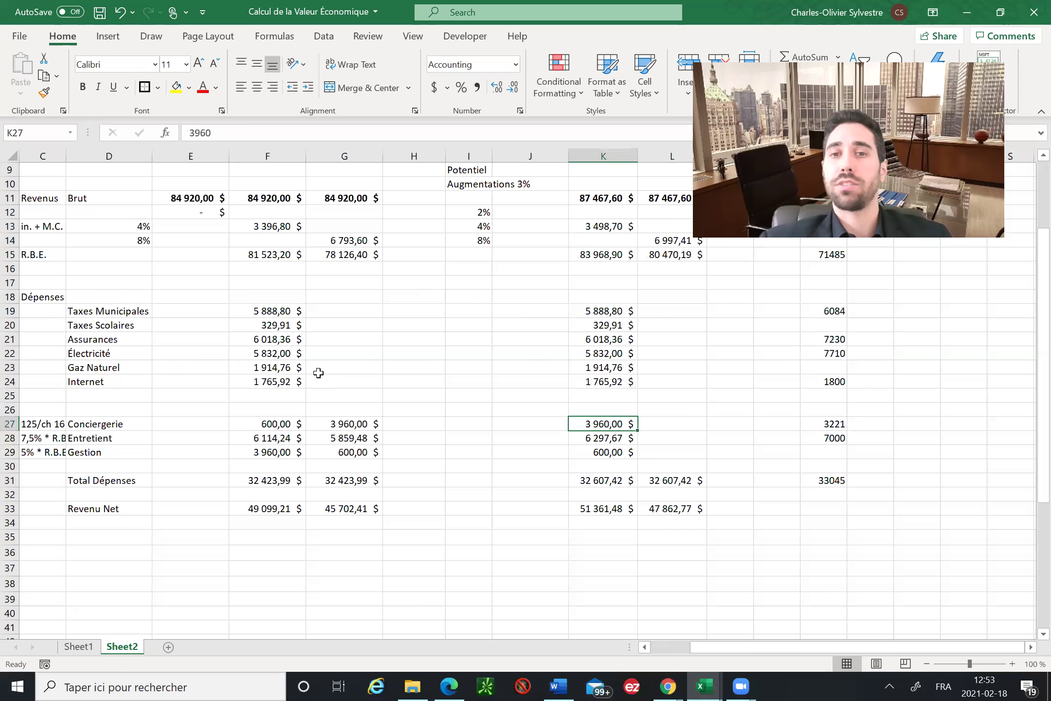
{"action": "key", "text": "Down"}
{"action": "key", "text": "Down"}
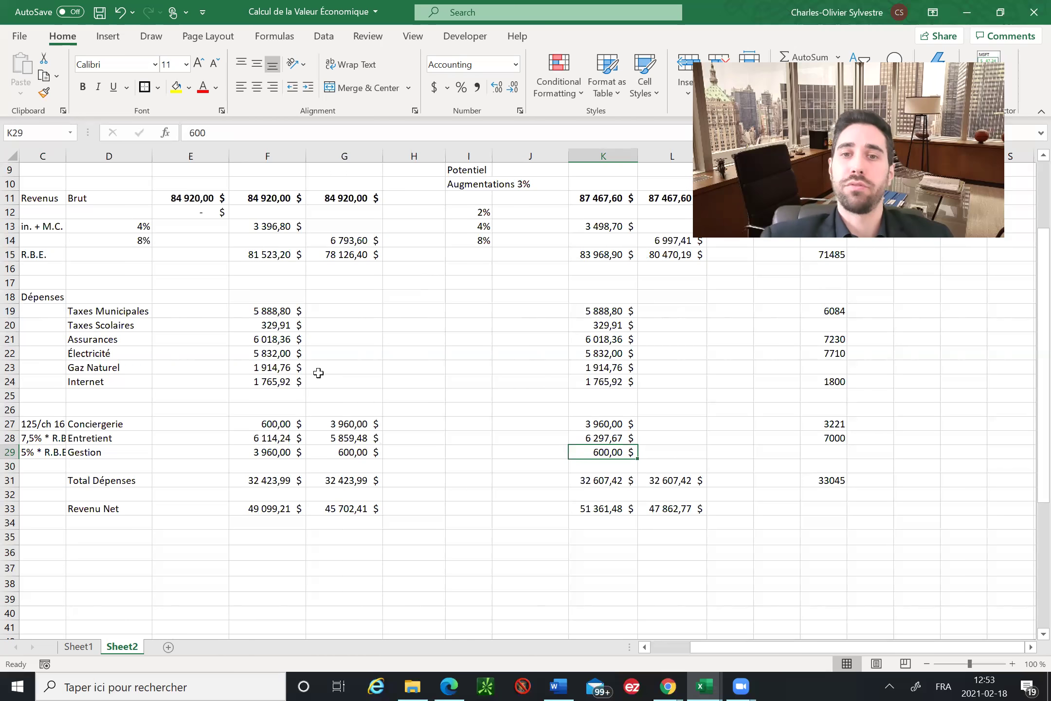
{"action": "key", "text": "Down"}
{"action": "key", "text": "Down"}
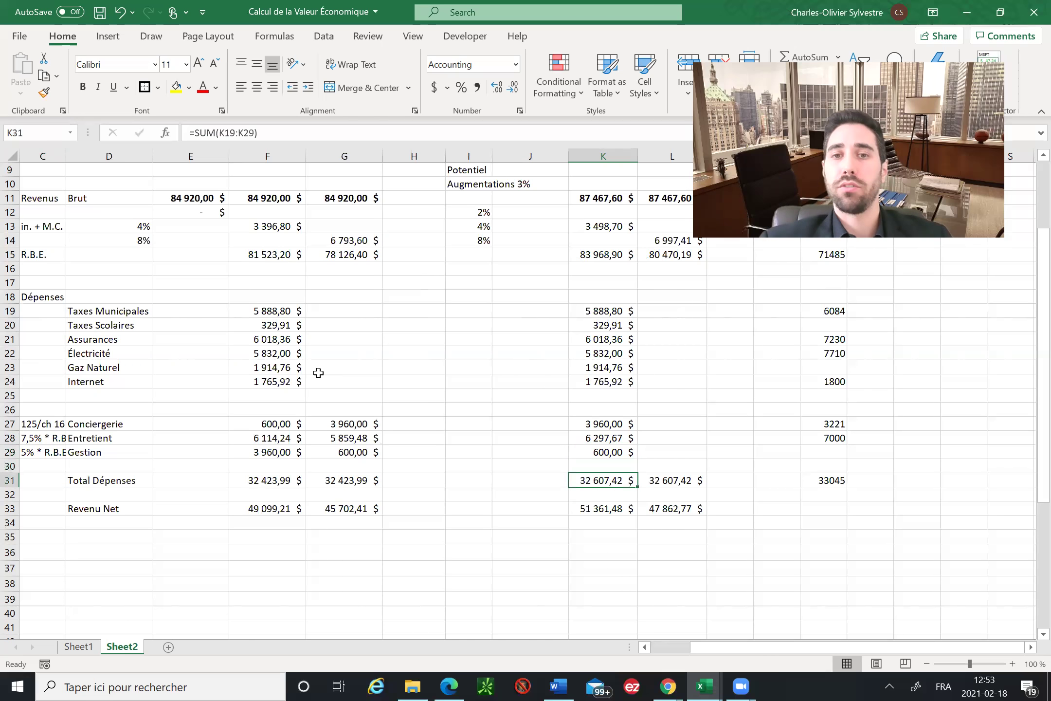
{"action": "key", "text": "Up"}
{"action": "key", "text": "Up"}
{"action": "key", "text": "Up"}
{"action": "key", "text": "Up"}
{"action": "key", "text": "Down"}
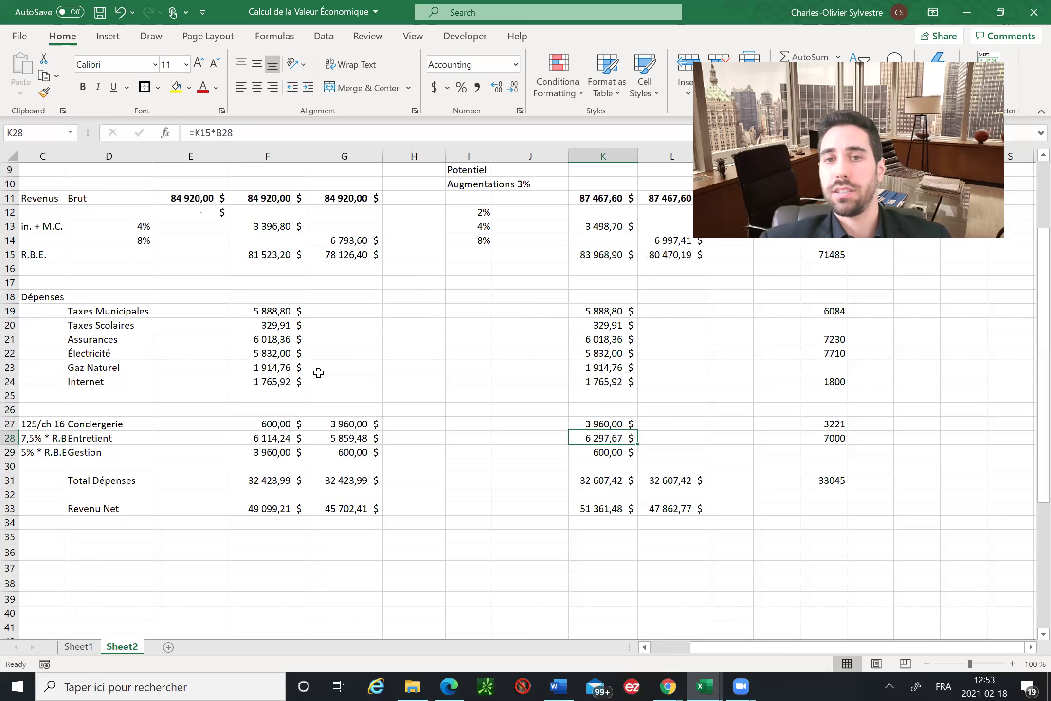
{"action": "key", "text": "Up"}
{"action": "key", "text": "Down"}
{"action": "key", "text": "Down"}
{"action": "key", "text": "Up"}
{"action": "key", "text": "Up"}
{"action": "key", "text": "Down"}
{"action": "key", "text": "Down"}
{"action": "key", "text": "Up"}
{"action": "key", "text": "Up"}
{"action": "key", "text": "Down"}
{"action": "key", "text": "Up"}
{"action": "key", "text": "Up"}
{"action": "key", "text": "Up"}
{"action": "key", "text": "Up"}
{"action": "key", "text": "Up"}
{"action": "key", "text": "Up"}
{"action": "key", "text": "Up"}
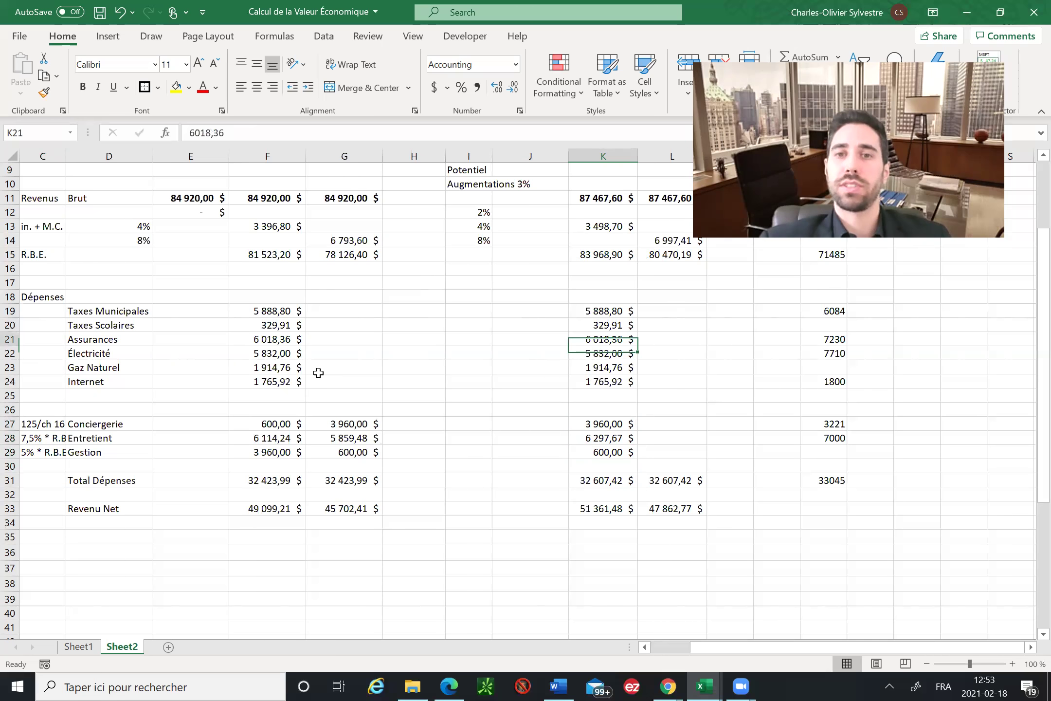
{"action": "key", "text": "Down"}
{"action": "key", "text": "Down"}
{"action": "key", "text": "Down"}
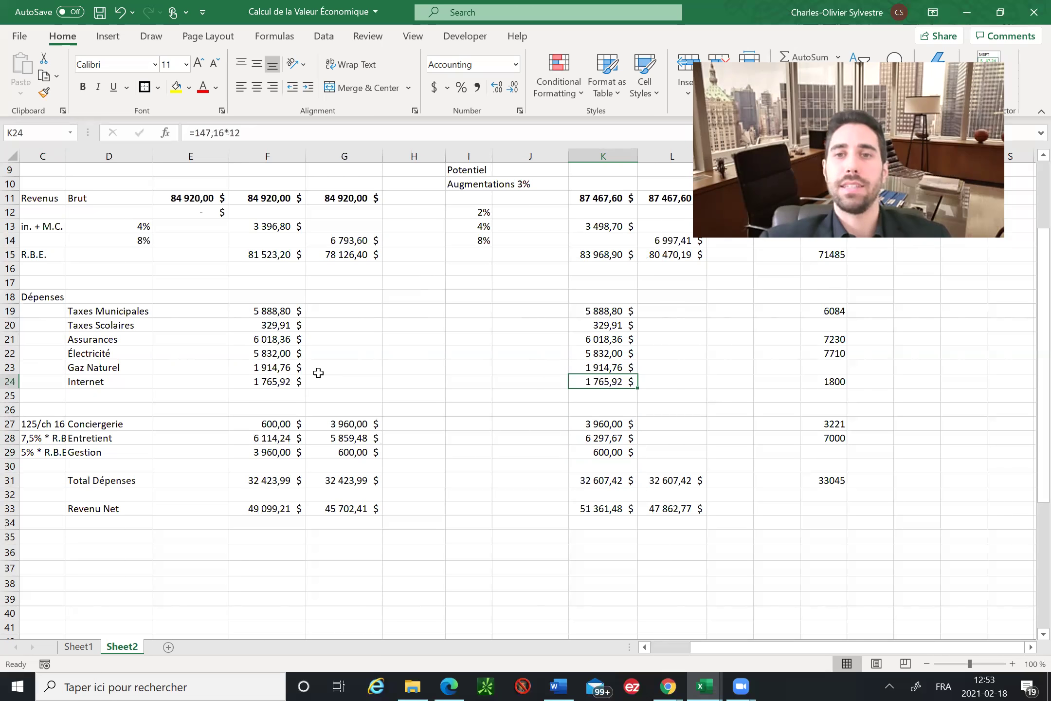
{"action": "key", "text": "Down"}
{"action": "key", "text": "Down"}
{"action": "key", "text": "Down"}
{"action": "key", "text": "Down"}
{"action": "key", "text": "Down"}
{"action": "key", "text": "Down"}
{"action": "key", "text": "Up"}
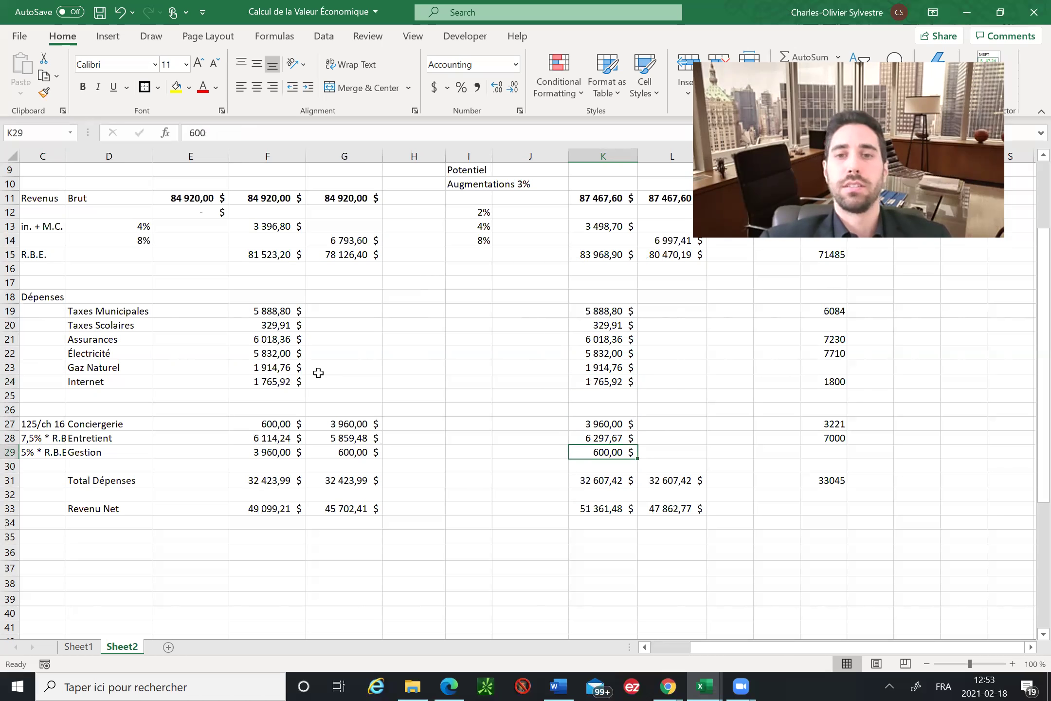
{"action": "key", "text": "Delete"}
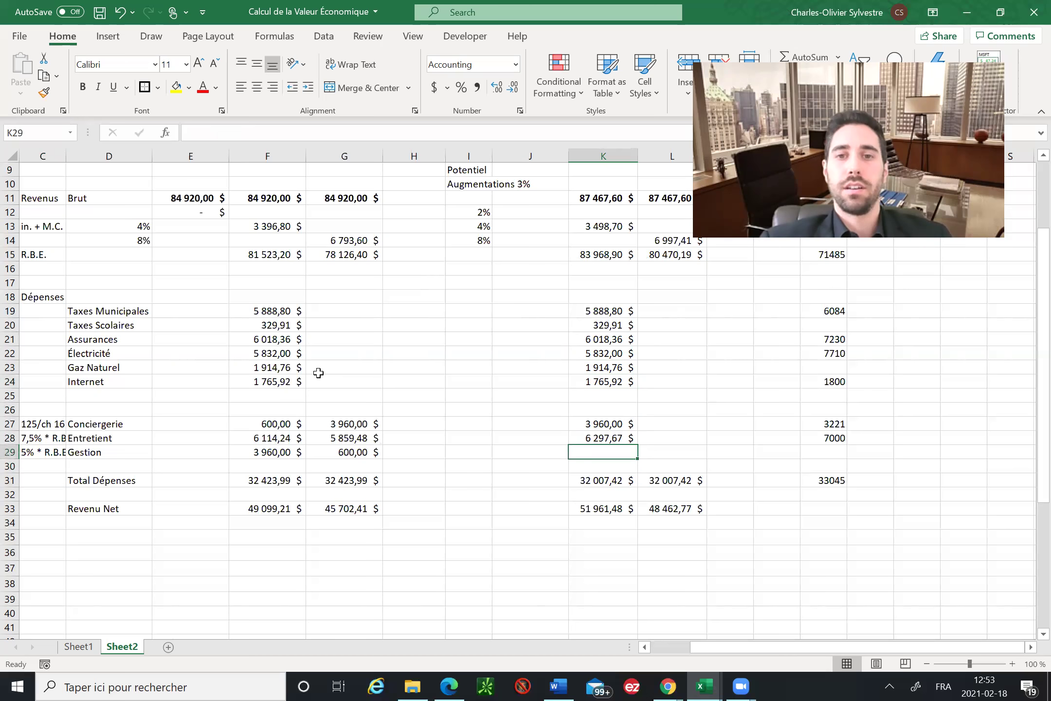
{"action": "key", "text": "Up"}
{"action": "key", "text": "Delete"}
{"action": "key", "text": "Up"}
{"action": "key", "text": "Delete"}
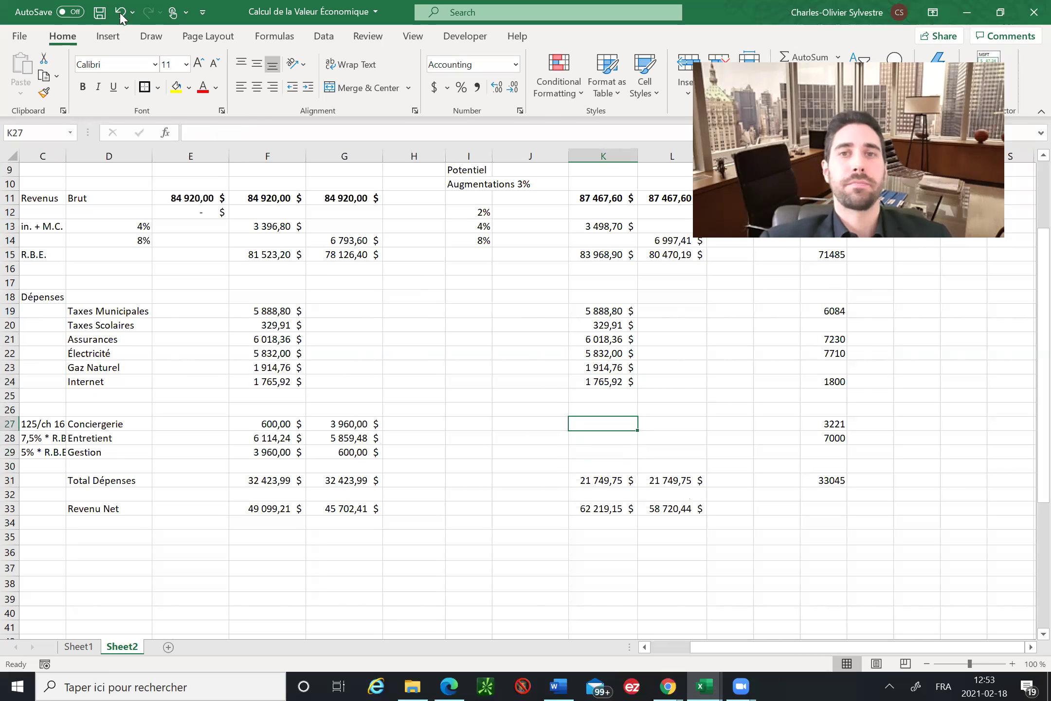
{"action": "left_click", "coordinate": [121, 18]}
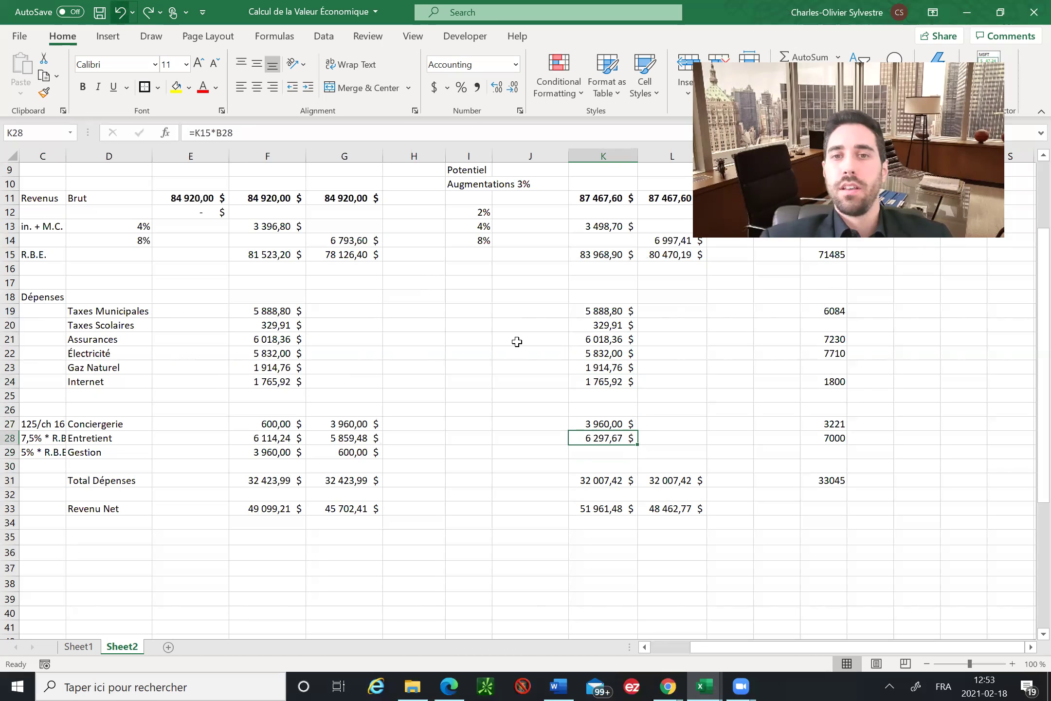
{"action": "key", "text": "ctrl+z"}
{"action": "key", "text": "Down"}
{"action": "key", "text": "Down"}
{"action": "key", "text": "Down"}
{"action": "key", "text": "Down"}
{"action": "key", "text": "Down"}
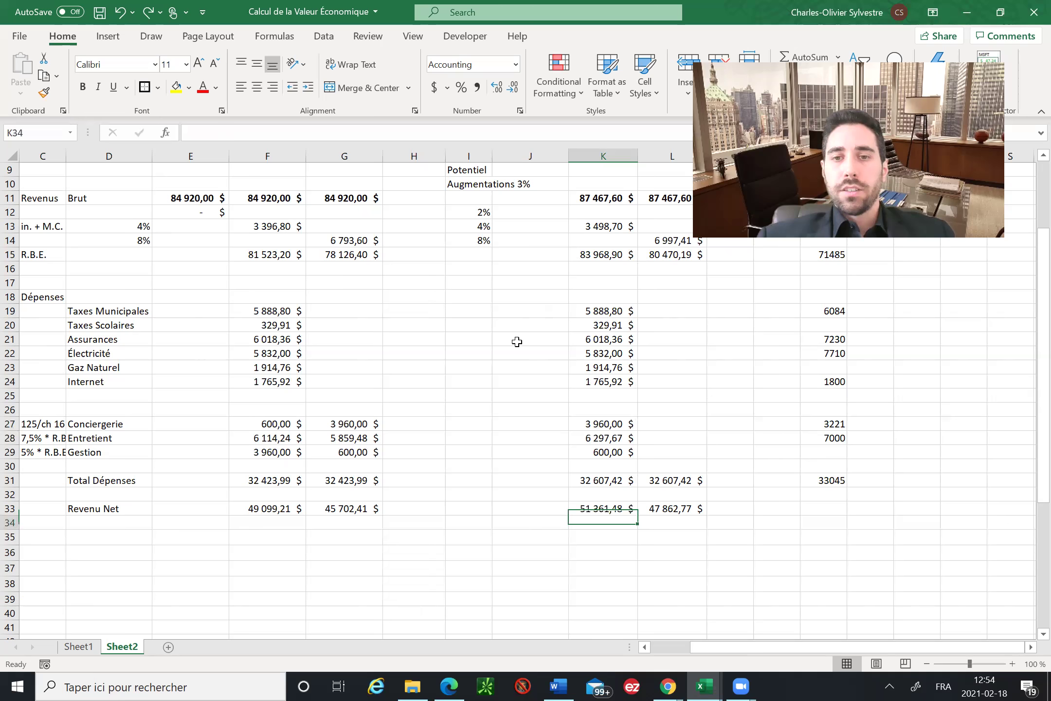
{"action": "key", "text": "Down"}
{"action": "scroll", "coordinate": [517, 342], "scroll_direction": "down", "scroll_amount": 4}
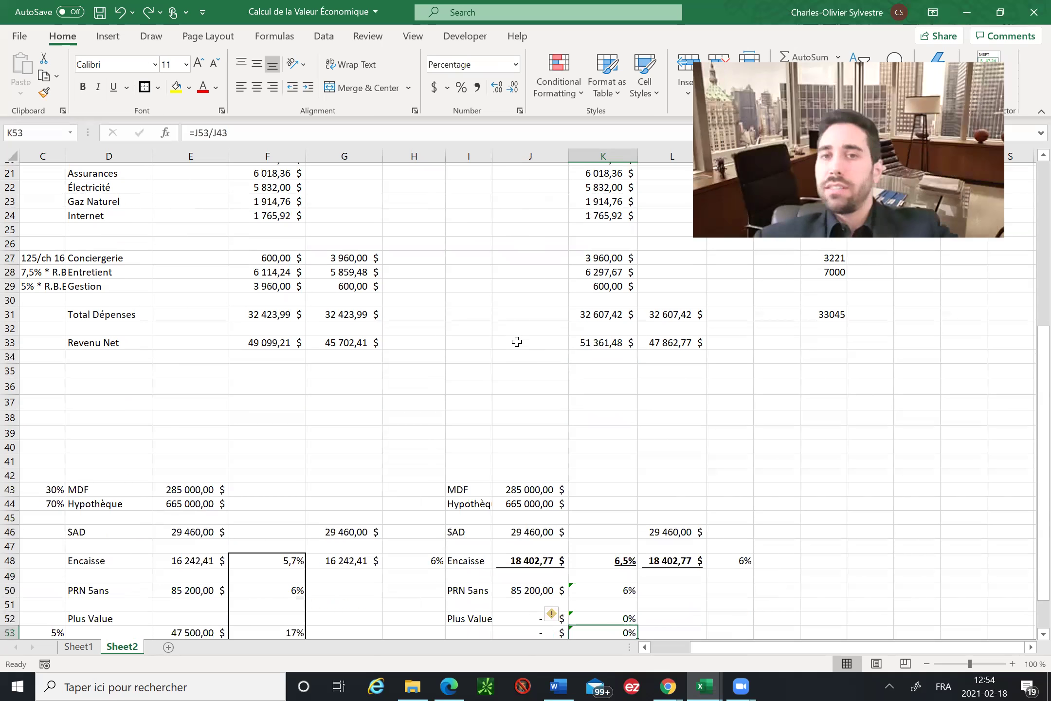
{"action": "key", "text": "Up"}
{"action": "key", "text": "Up"}
{"action": "key", "text": "Up"}
{"action": "key", "text": "Up"}
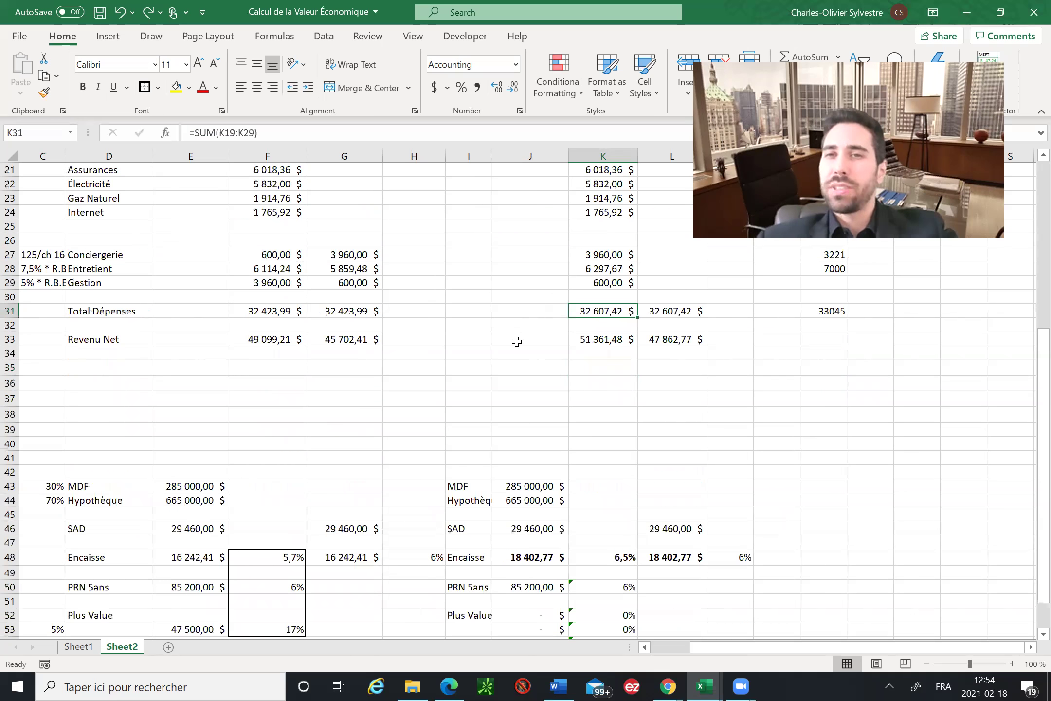
{"action": "key", "text": "Up"}
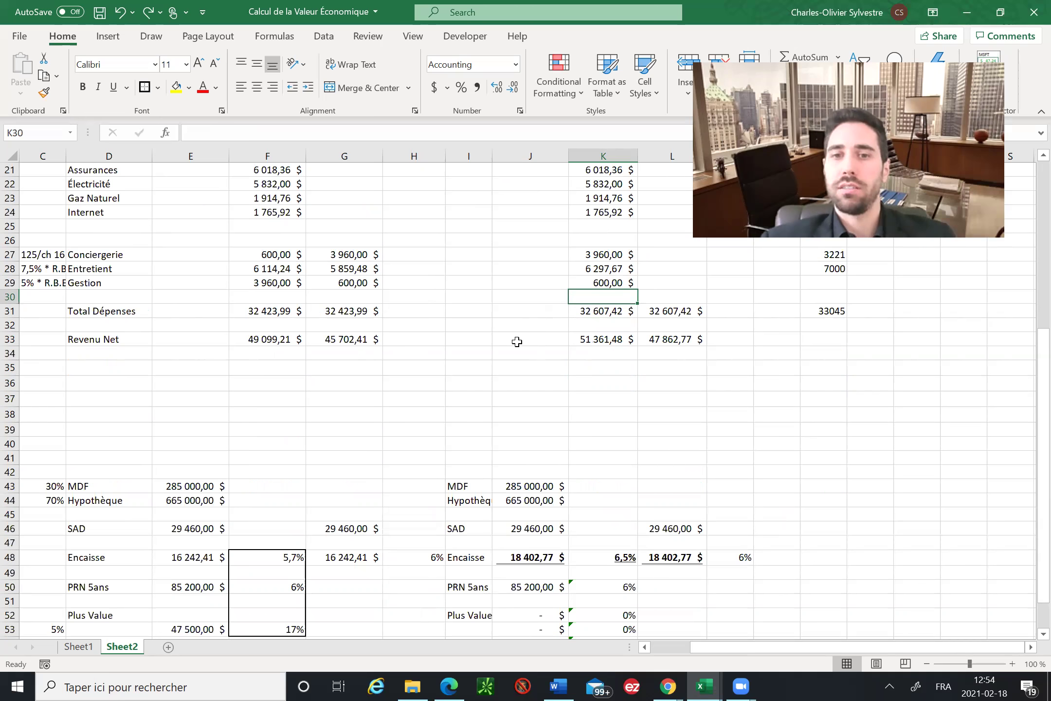
{"action": "key", "text": "Down"}
{"action": "key", "text": "Down"}
{"action": "key", "text": "Down"}
{"action": "key", "text": "Down"}
{"action": "key", "text": "Down"}
{"action": "key", "text": "Down"}
{"action": "key", "text": "Down"}
{"action": "key", "text": "Down"}
{"action": "key", "text": "Down"}
{"action": "key", "text": "Down"}
{"action": "key", "text": "Down"}
{"action": "key", "text": "Down"}
{"action": "key", "text": "Down"}
{"action": "key", "text": "Down"}
{"action": "key", "text": "Down"}
{"action": "key", "text": "Down"}
{"action": "key", "text": "Down"}
{"action": "key", "text": "Down"}
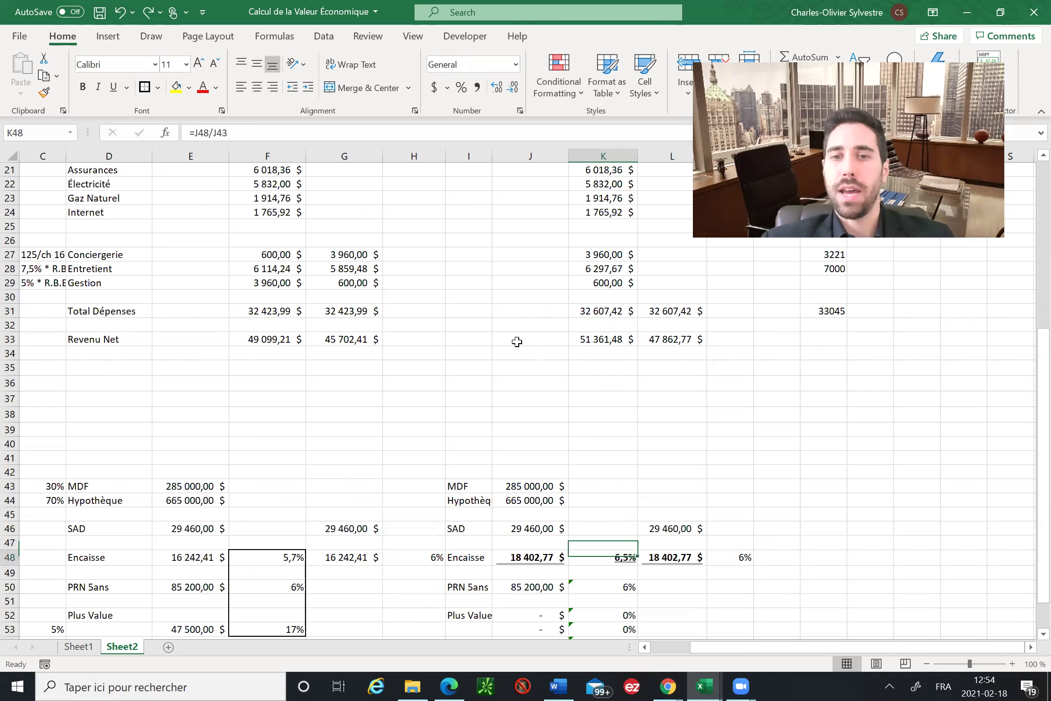
{"action": "key", "text": "Down"}
{"action": "key", "text": "Down"}
{"action": "key", "text": "Down"}
{"action": "key", "text": "Down"}
{"action": "key", "text": "Down"}
{"action": "key", "text": "Down"}
{"action": "key", "text": "Down"}
{"action": "key", "text": "Down"}
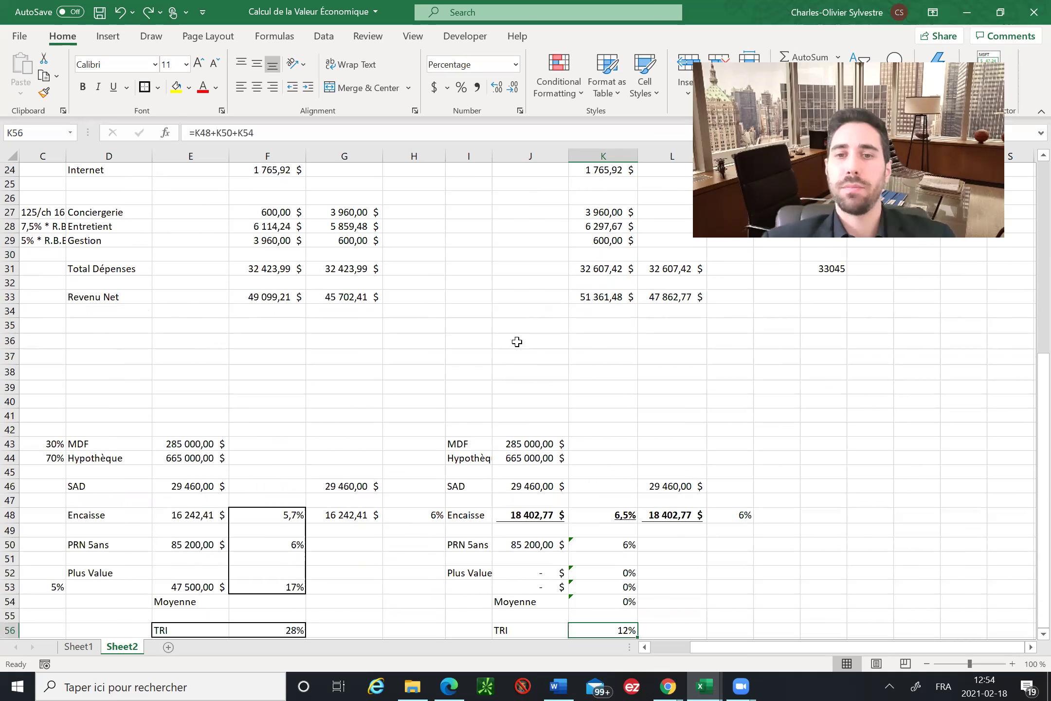
{"action": "scroll", "coordinate": [517, 342], "scroll_direction": "down", "scroll_amount": 1}
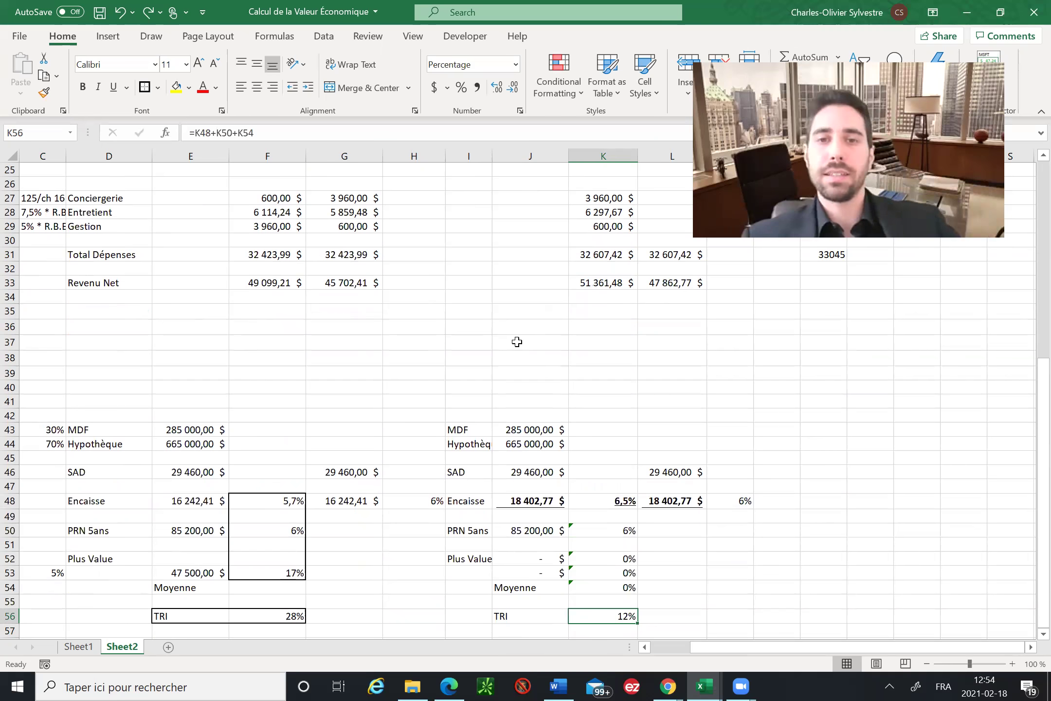
{"action": "key", "text": "Left"}
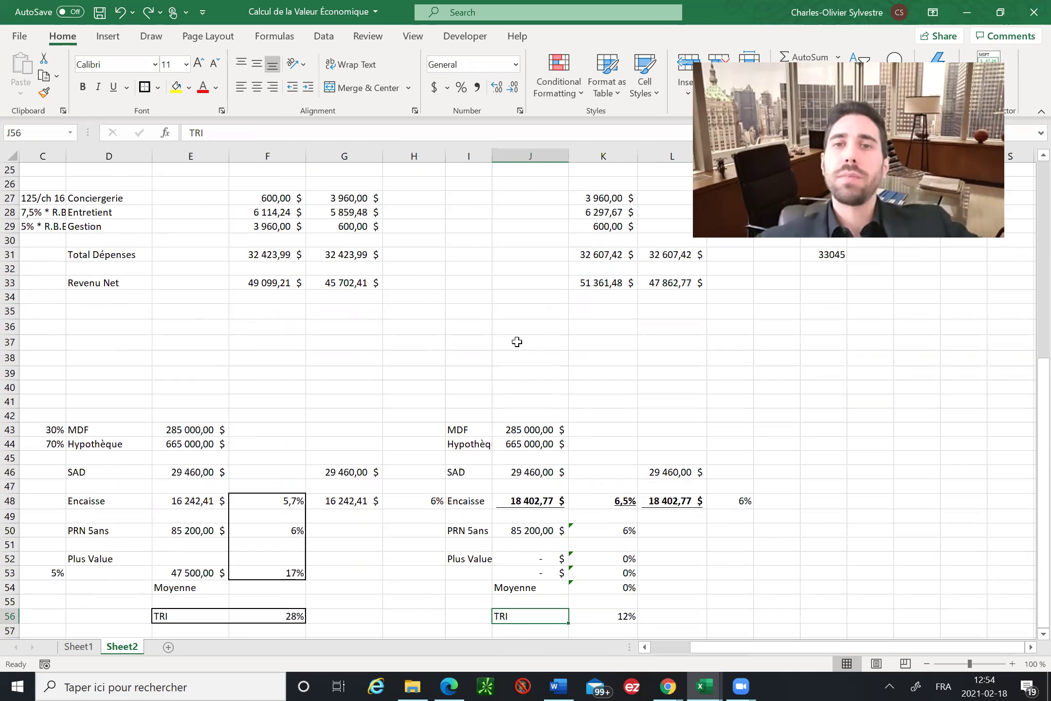
{"action": "key", "text": "Up"}
{"action": "key", "text": "Right"}
{"action": "key", "text": "Up"}
{"action": "key", "text": "Up"}
{"action": "key", "text": "Up"}
{"action": "key", "text": "Up"}
{"action": "key", "text": "Up"}
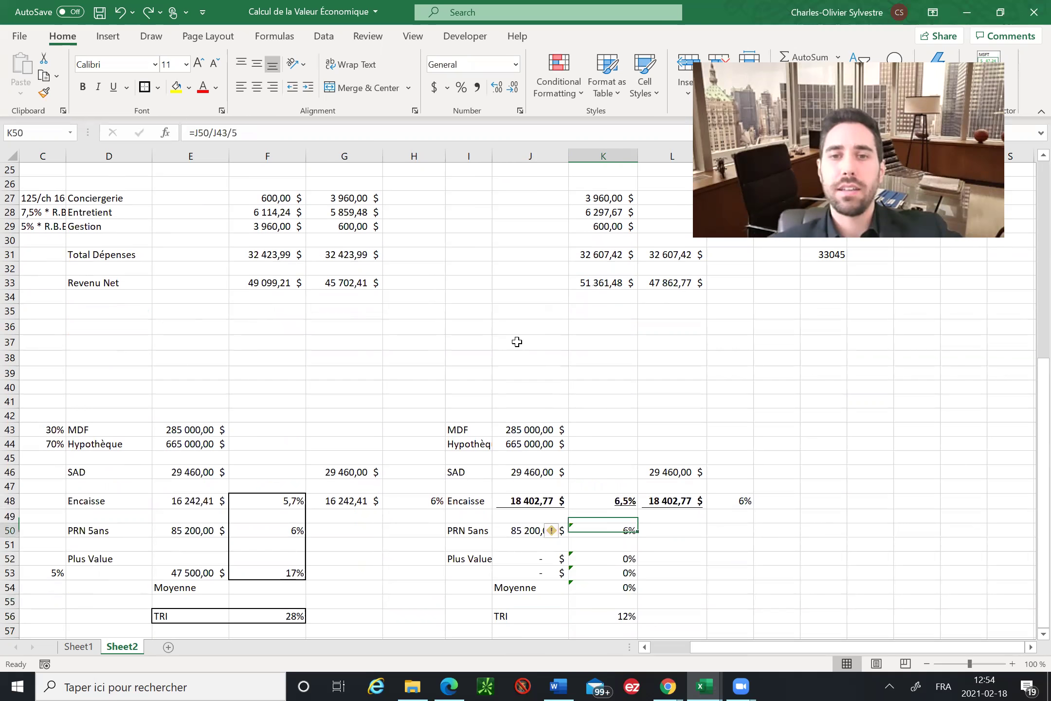
{"action": "key", "text": "Up"}
{"action": "key", "text": "Up"}
{"action": "key", "text": "Left"}
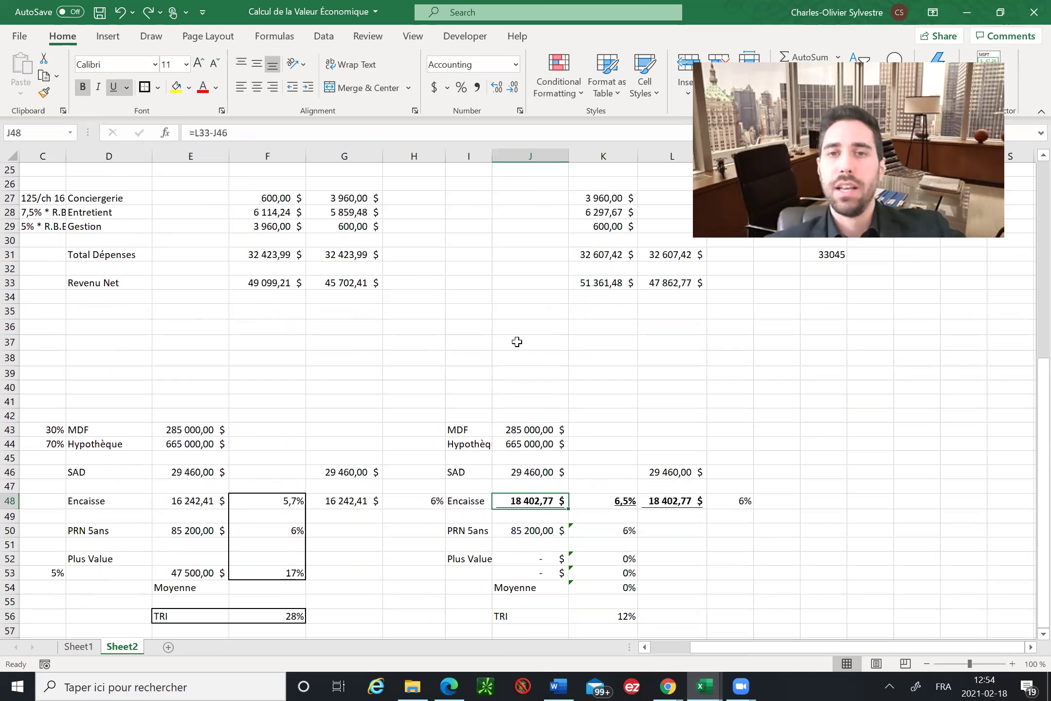
{"action": "key", "text": "Up"}
{"action": "key", "text": "Up"}
{"action": "key", "text": "Up"}
{"action": "key", "text": "Up"}
{"action": "key", "text": "Up"}
{"action": "key", "text": "Up"}
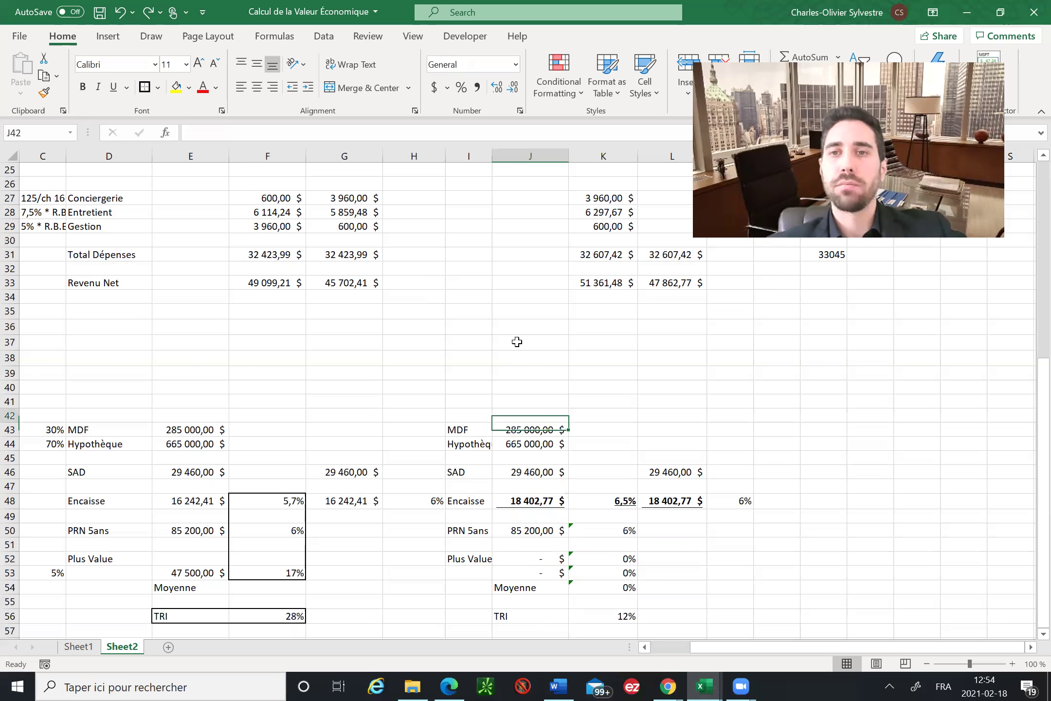
{"action": "key", "text": "ctrl+Up"}
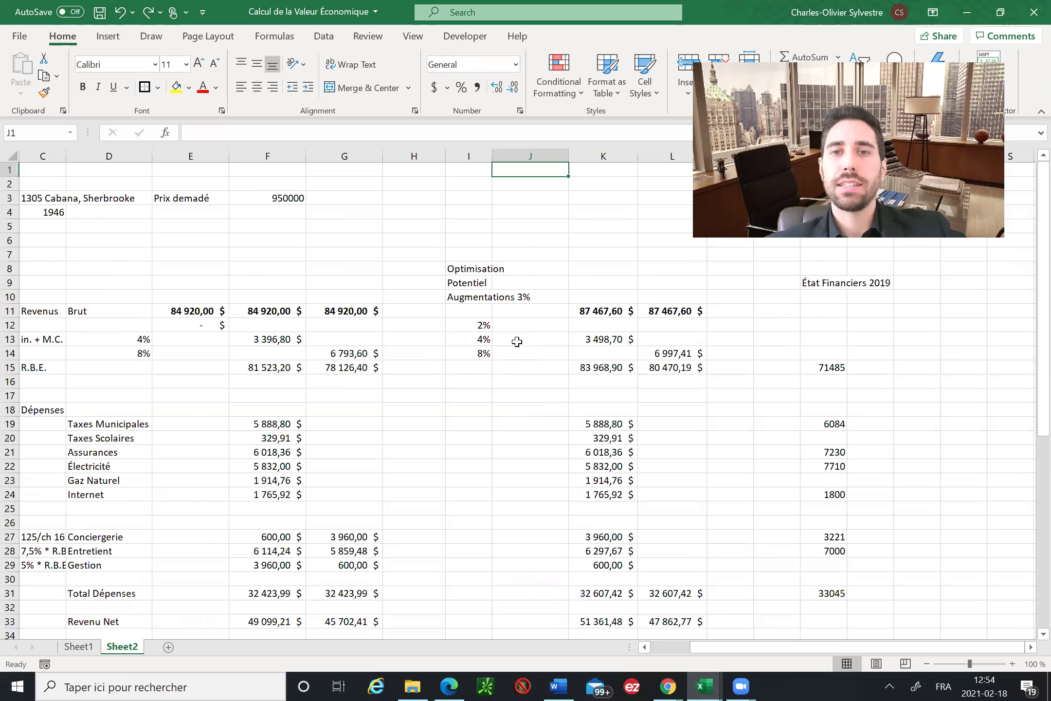
- Append 400*12 of extra rent to the K11 optimised gross revenue formula
{"action": "key", "text": "Right"}
{"action": "key", "text": "ctrl+Down"}
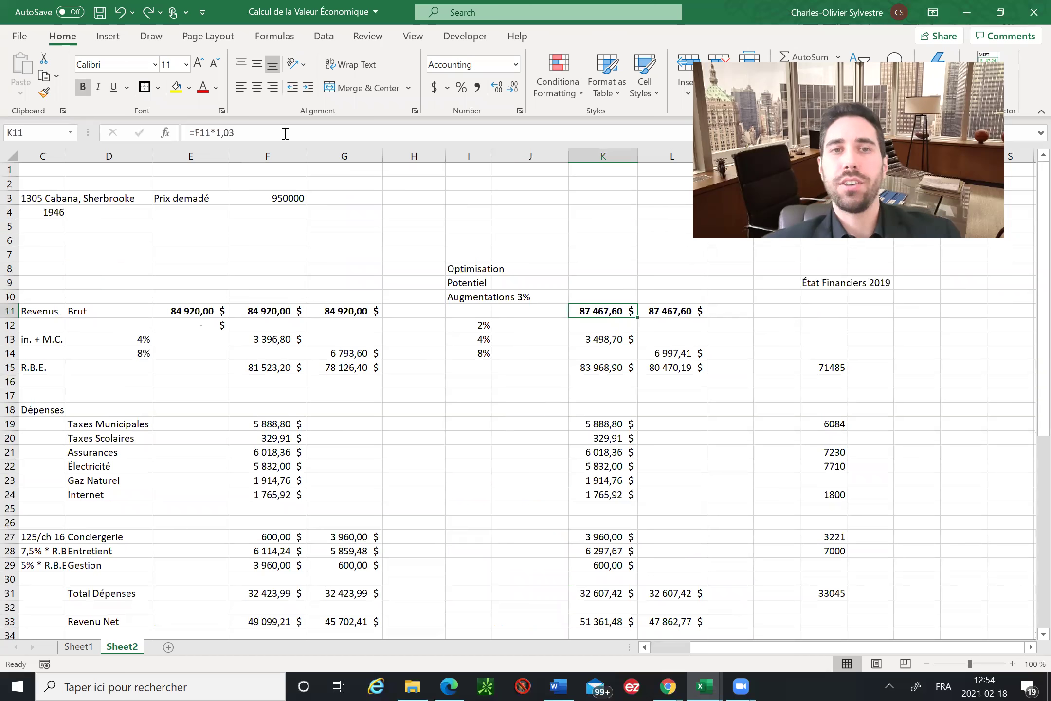
{"action": "left_click", "coordinate": [285, 133]}
{"action": "type", "text": "+"}
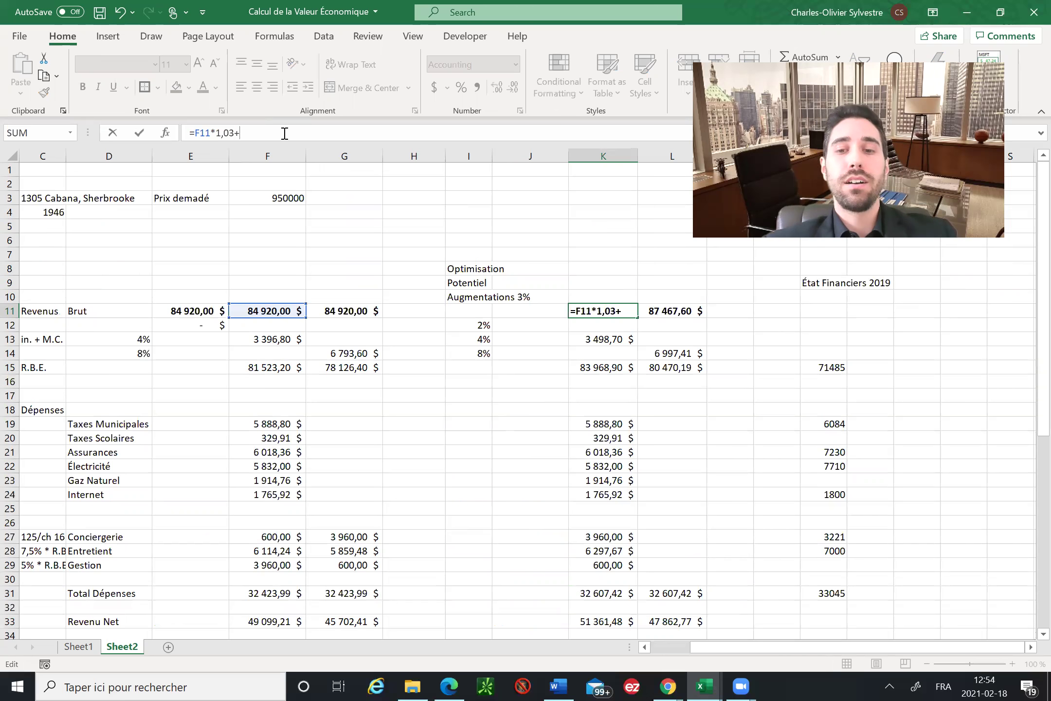
{"action": "type", "text": "13"}
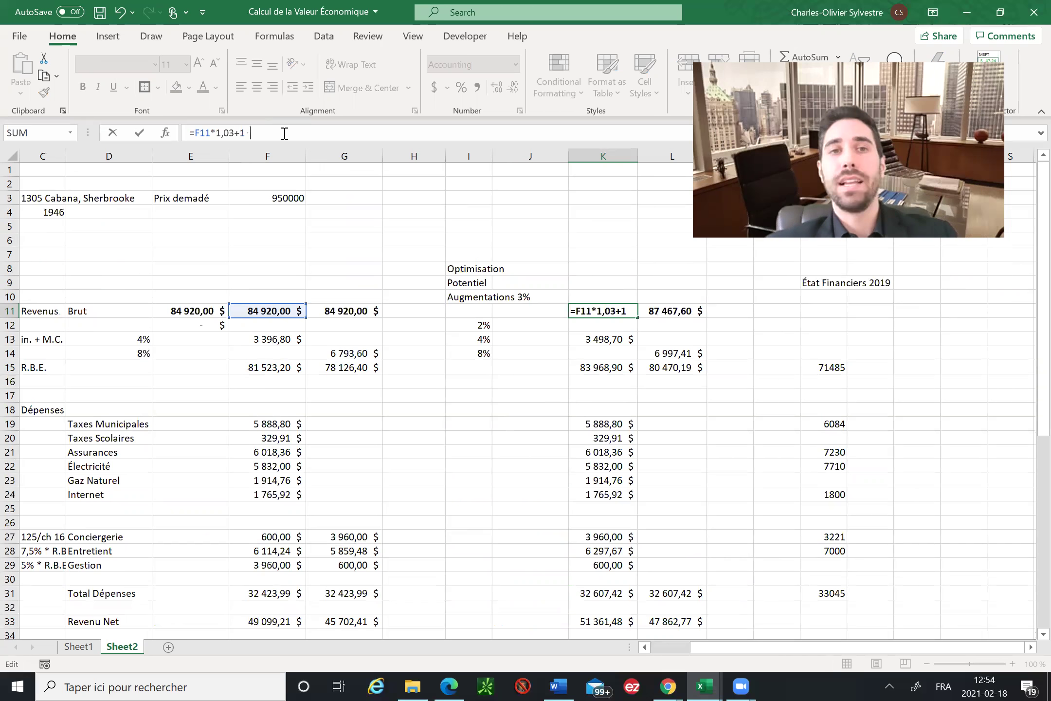
{"action": "key", "text": "BackSpace"}
{"action": "key", "text": "BackSpace"}
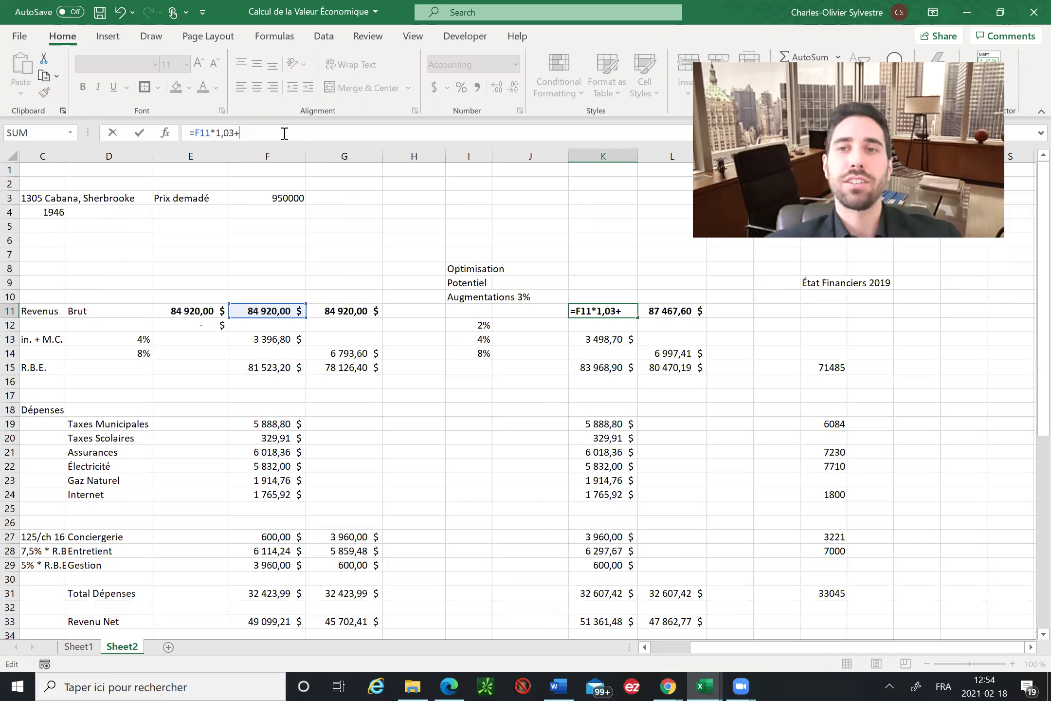
{"action": "type", "text": "4"}
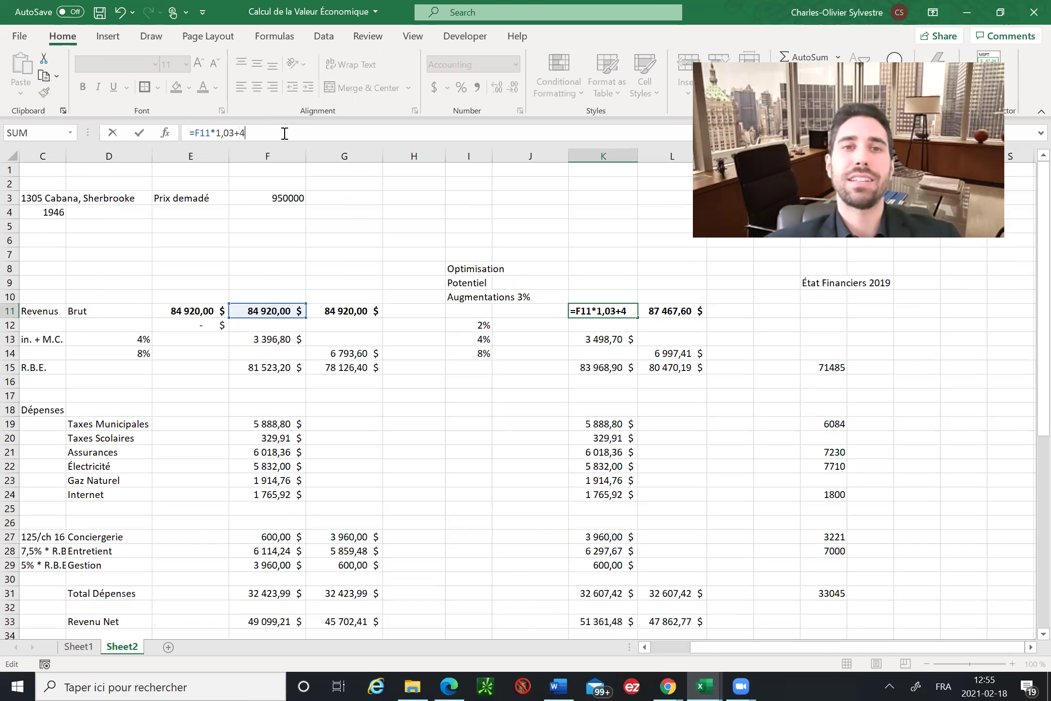
{"action": "type", "text": "00*12"}
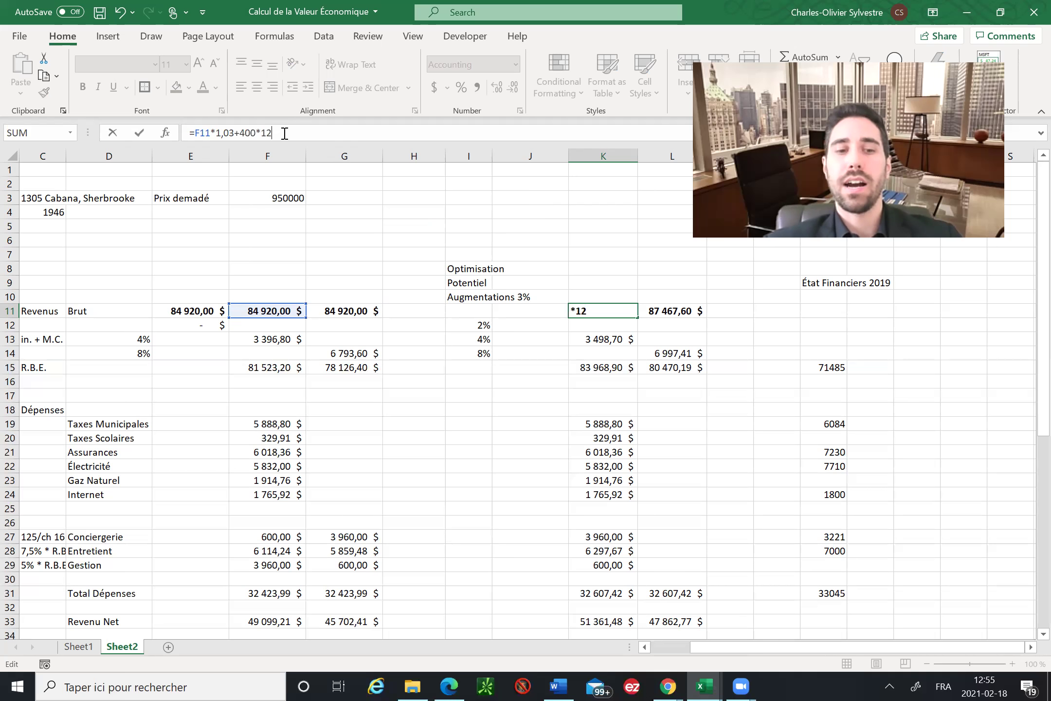
{"action": "type", "text": "+"}
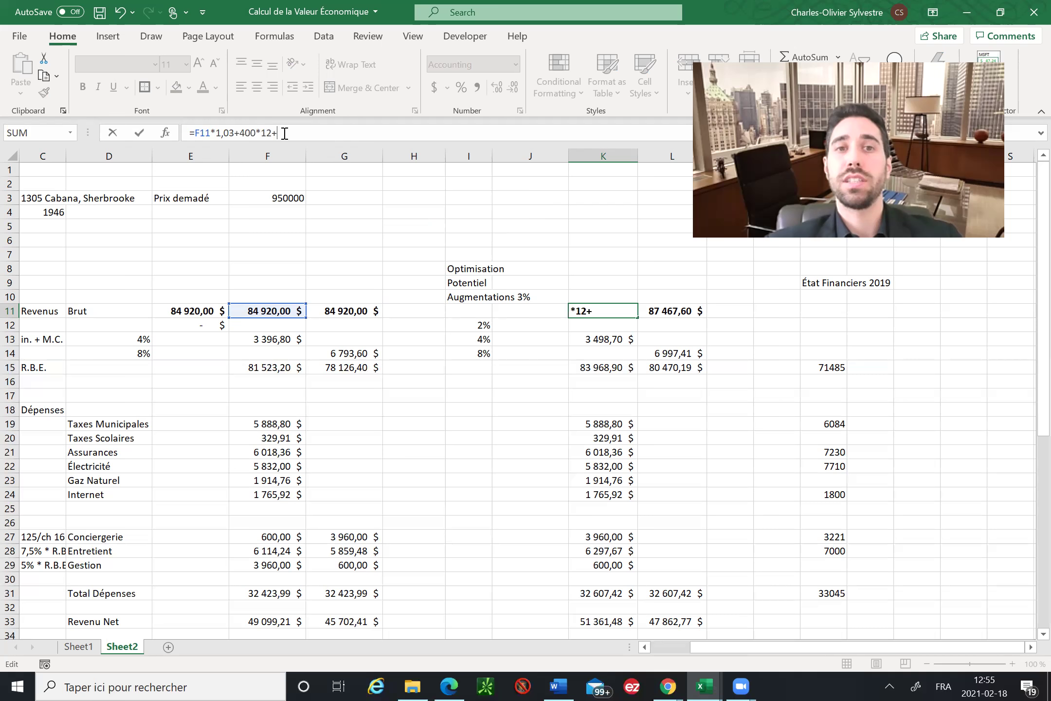
{"action": "key", "text": "Tab"}
- Enter =G11*1,03+400*12 in L11, raising it to 92 267,60 $
{"action": "type", "text": "=G11*1,03+400*12"}
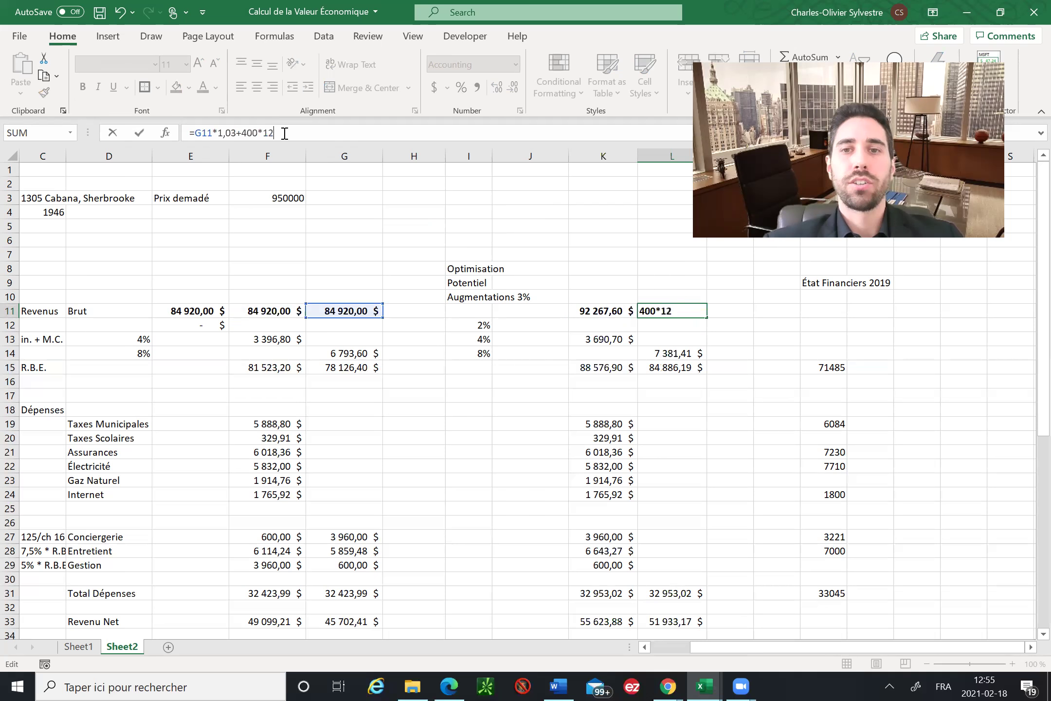
{"action": "key", "text": "Return"}
{"action": "key", "text": "Down"}
{"action": "key", "text": "Down"}
{"action": "key", "text": "Down"}
{"action": "key", "text": "Down"}
{"action": "key", "text": "Down"}
{"action": "key", "text": "Down"}
{"action": "key", "text": "Down"}
{"action": "key", "text": "Down"}
{"action": "key", "text": "Down"}
{"action": "key", "text": "Down"}
{"action": "key", "text": "Down"}
{"action": "key", "text": "Down"}
{"action": "key", "text": "Down"}
{"action": "key", "text": "Down"}
{"action": "key", "text": "Down"}
{"action": "key", "text": "Down"}
{"action": "key", "text": "Down"}
{"action": "key", "text": "Down"}
{"action": "key", "text": "Down"}
{"action": "key", "text": "Down"}
{"action": "key", "text": "Down"}
{"action": "key", "text": "Down"}
{"action": "key", "text": "Down"}
{"action": "key", "text": "Down"}
{"action": "key", "text": "Down"}
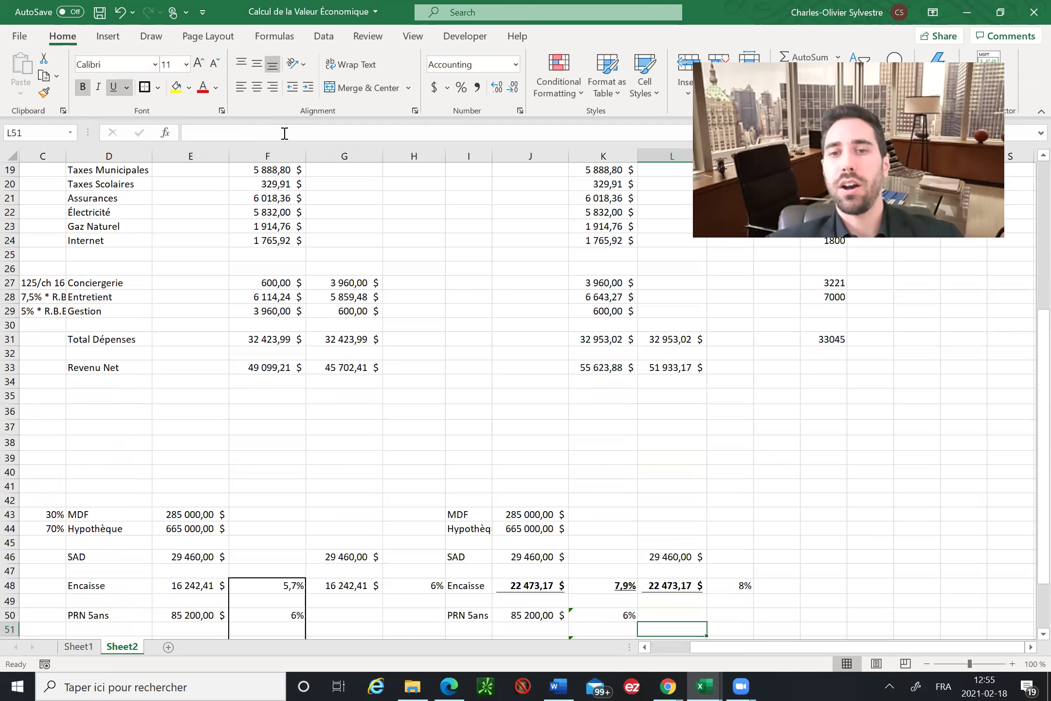
{"action": "key", "text": "Down"}
{"action": "key", "text": "Down"}
{"action": "key", "text": "Up"}
{"action": "key", "text": "Up"}
{"action": "key", "text": "Up"}
{"action": "key", "text": "Up"}
{"action": "key", "text": "Left"}
{"action": "key", "text": "Left"}
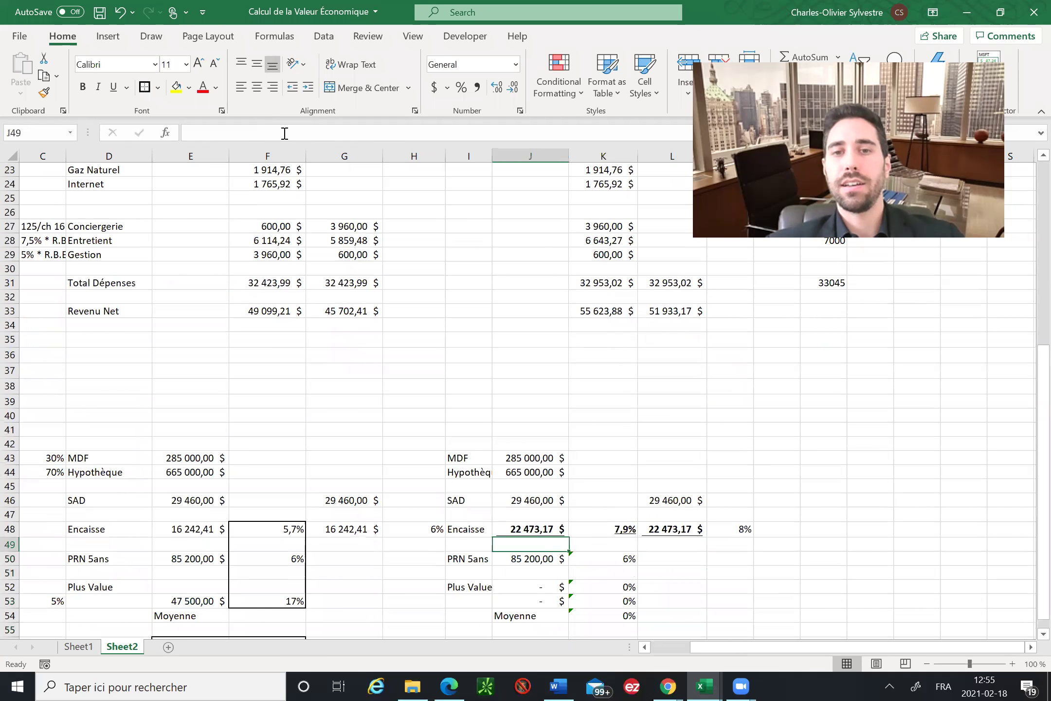
{"action": "key", "text": "Up"}
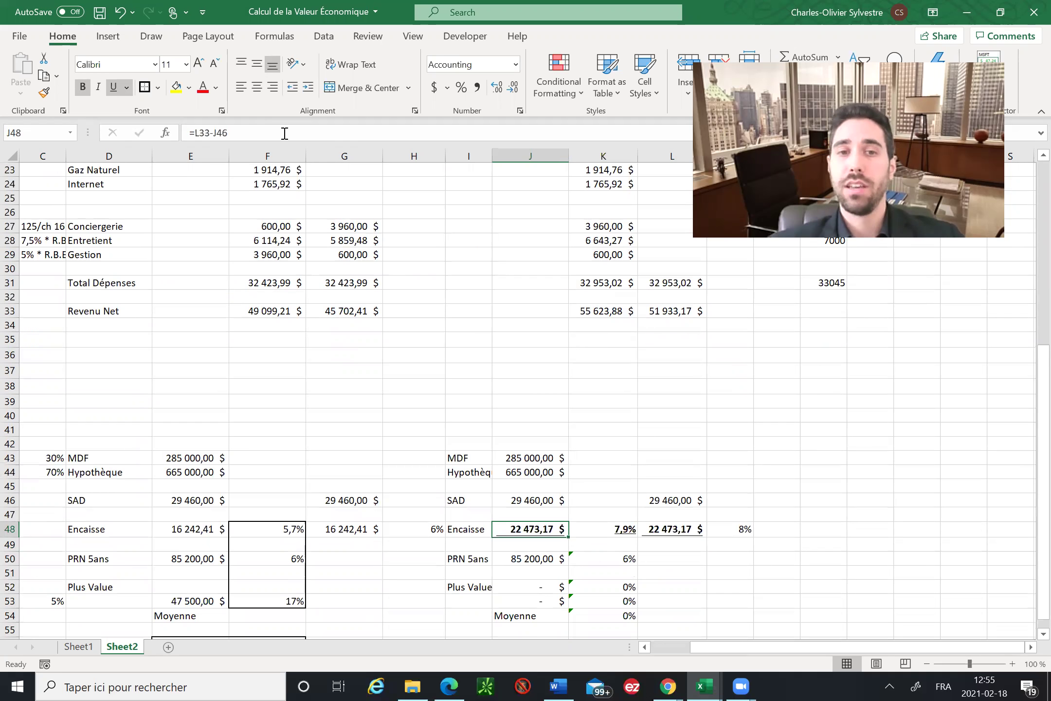
{"action": "key", "text": "Left"}
{"action": "key", "text": "Left"}
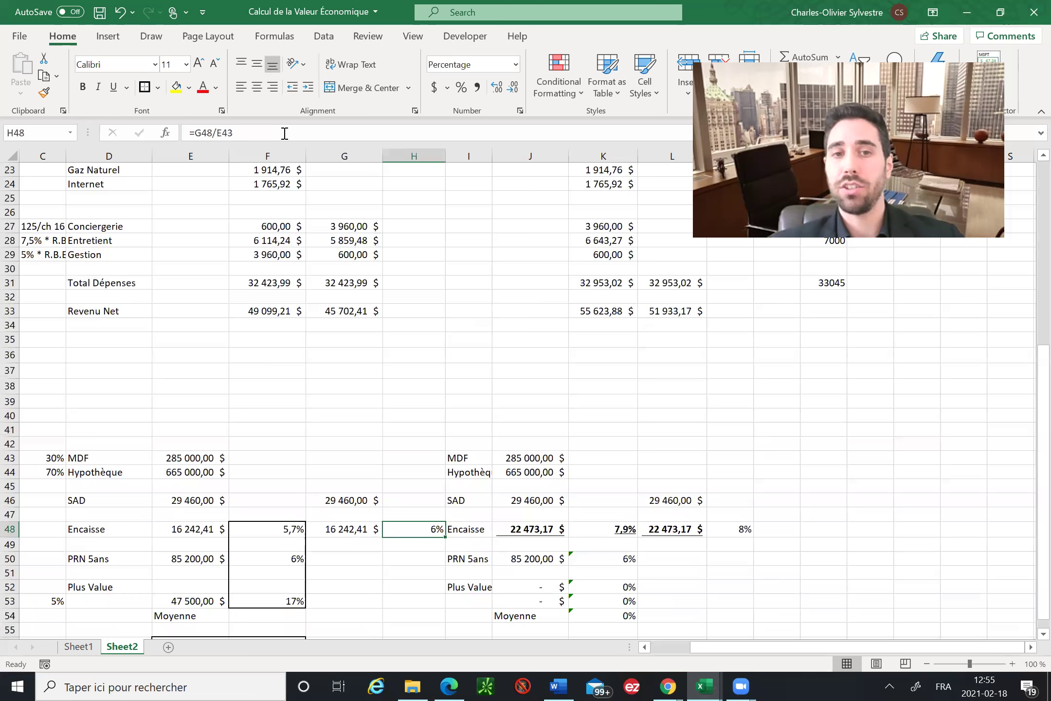
{"action": "key", "text": "Right"}
{"action": "key", "text": "Right"}
{"action": "key", "text": "Right"}
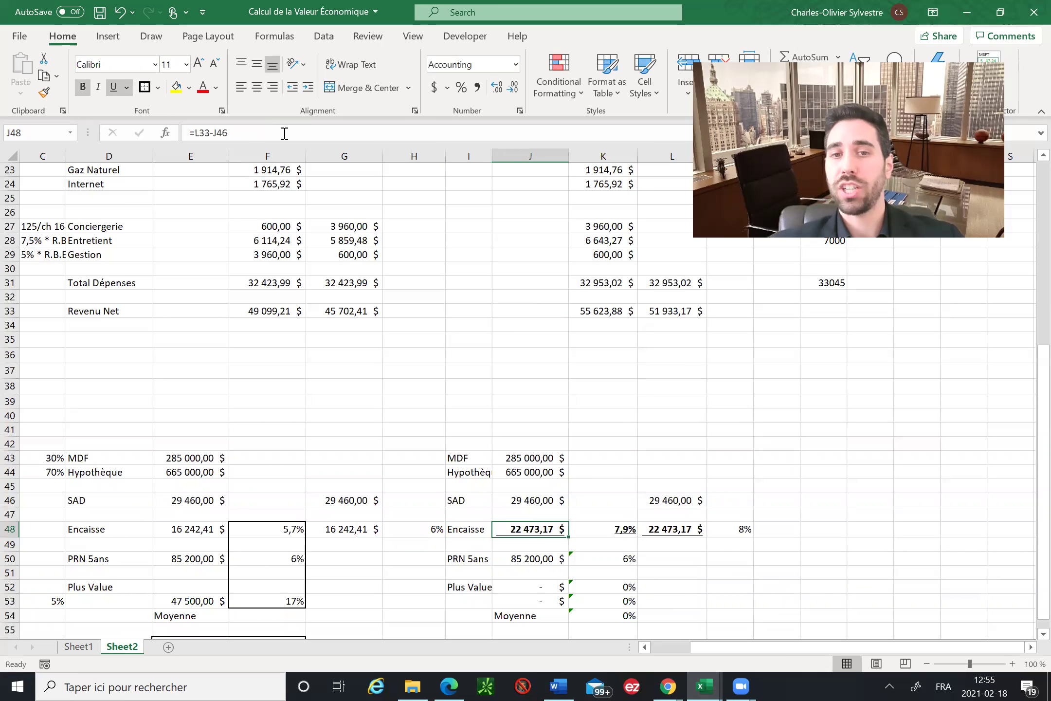
{"action": "key", "text": "Left"}
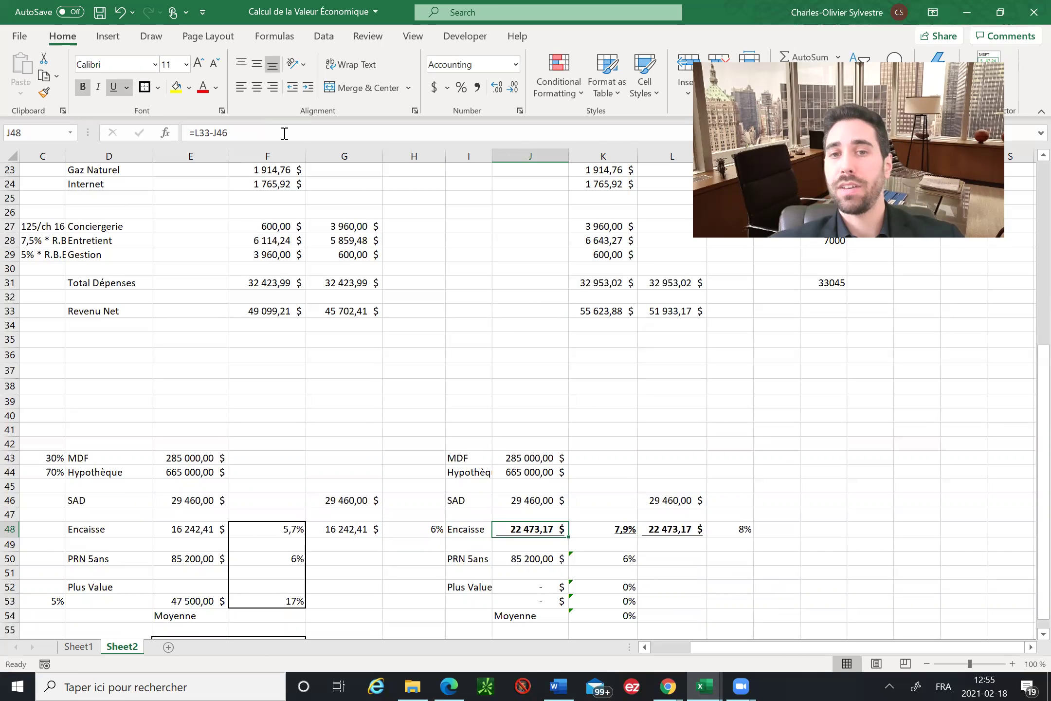
{"action": "key", "text": "Up"}
{"action": "key", "text": "Up"}
{"action": "key", "text": "Up"}
{"action": "key", "text": "Up"}
{"action": "key", "text": "Up"}
{"action": "key", "text": "Up"}
{"action": "key", "text": "Up"}
{"action": "key", "text": "Up"}
{"action": "key", "text": "Up"}
{"action": "key", "text": "Up"}
{"action": "key", "text": "Up"}
{"action": "key", "text": "Up"}
{"action": "key", "text": "Up"}
{"action": "key", "text": "Up"}
{"action": "key", "text": "Up"}
{"action": "key", "text": "Up"}
{"action": "key", "text": "Up"}
{"action": "key", "text": "Up"}
{"action": "key", "text": "Up"}
{"action": "key", "text": "Up"}
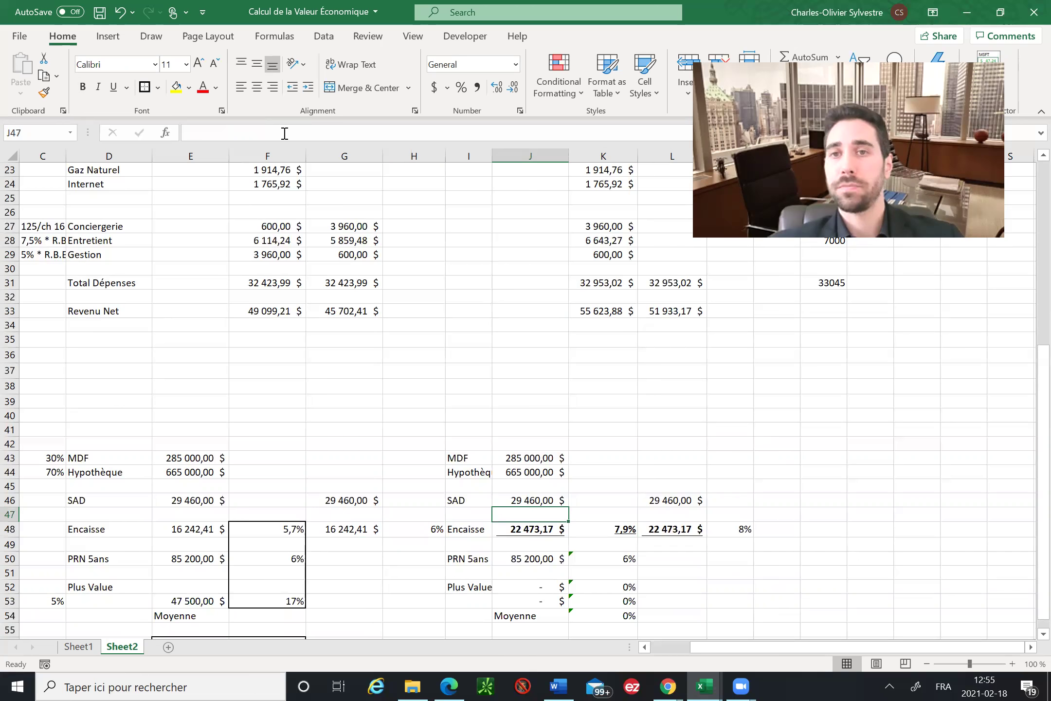
{"action": "key", "text": "Up"}
{"action": "key", "text": "Up"}
{"action": "key", "text": "Up"}
{"action": "key", "text": "Up"}
{"action": "key", "text": "Up"}
{"action": "key", "text": "Up"}
{"action": "key", "text": "Up"}
{"action": "key", "text": "Up"}
{"action": "key", "text": "Up"}
{"action": "key", "text": "Up"}
{"action": "key", "text": "Up"}
{"action": "key", "text": "Up"}
{"action": "key", "text": "Up"}
{"action": "key", "text": "Up"}
{"action": "key", "text": "Up"}
{"action": "key", "text": "Up"}
{"action": "key", "text": "Up"}
{"action": "key", "text": "Up"}
{"action": "key", "text": "Up"}
{"action": "key", "text": "Up"}
{"action": "key", "text": "Down"}
{"action": "key", "text": "Down"}
{"action": "key", "text": "Down"}
{"action": "key", "text": "Down"}
{"action": "key", "text": "Down"}
{"action": "key", "text": "Down"}
{"action": "key", "text": "Down"}
{"action": "key", "text": "Down"}
{"action": "key", "text": "Down"}
{"action": "key", "text": "Down"}
{"action": "key", "text": "Right"}
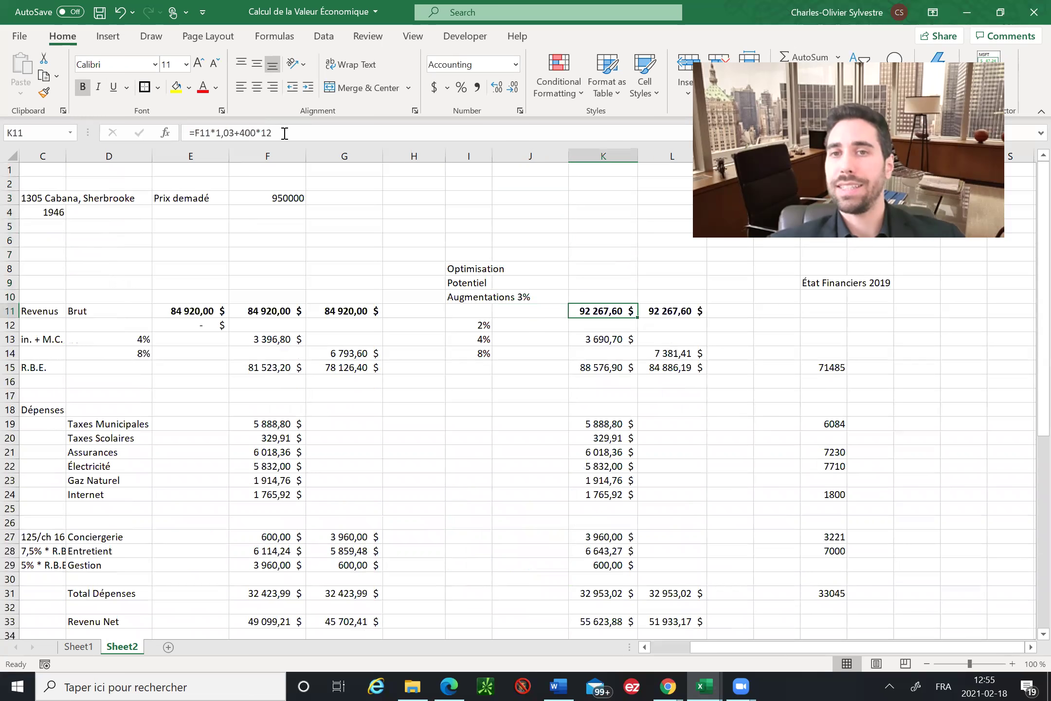
- Try adding 1300 to the K11 revenue formula and compare it with L11
{"action": "left_click", "coordinate": [285, 133]}
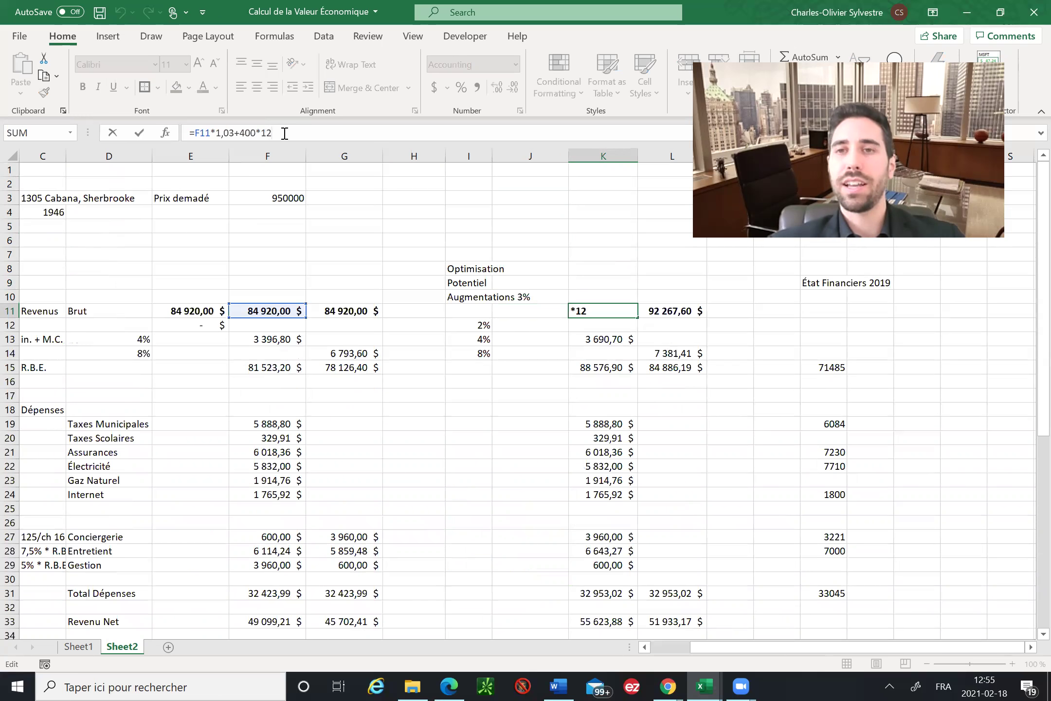
{"action": "type", "text": "+"}
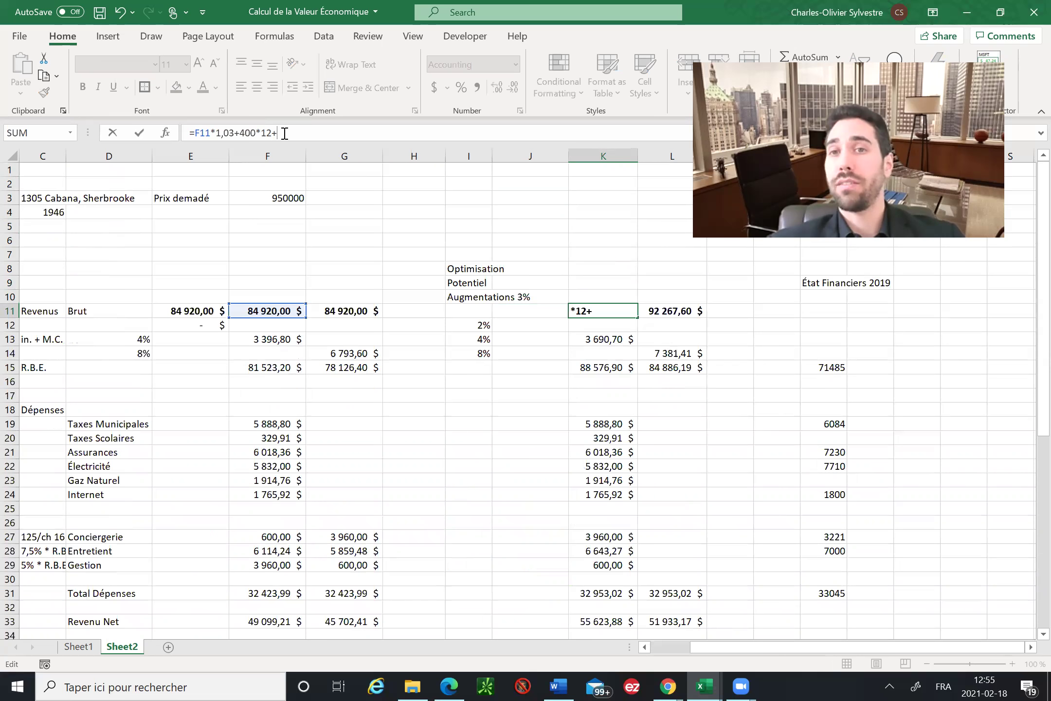
{"action": "type", "text": "1250"}
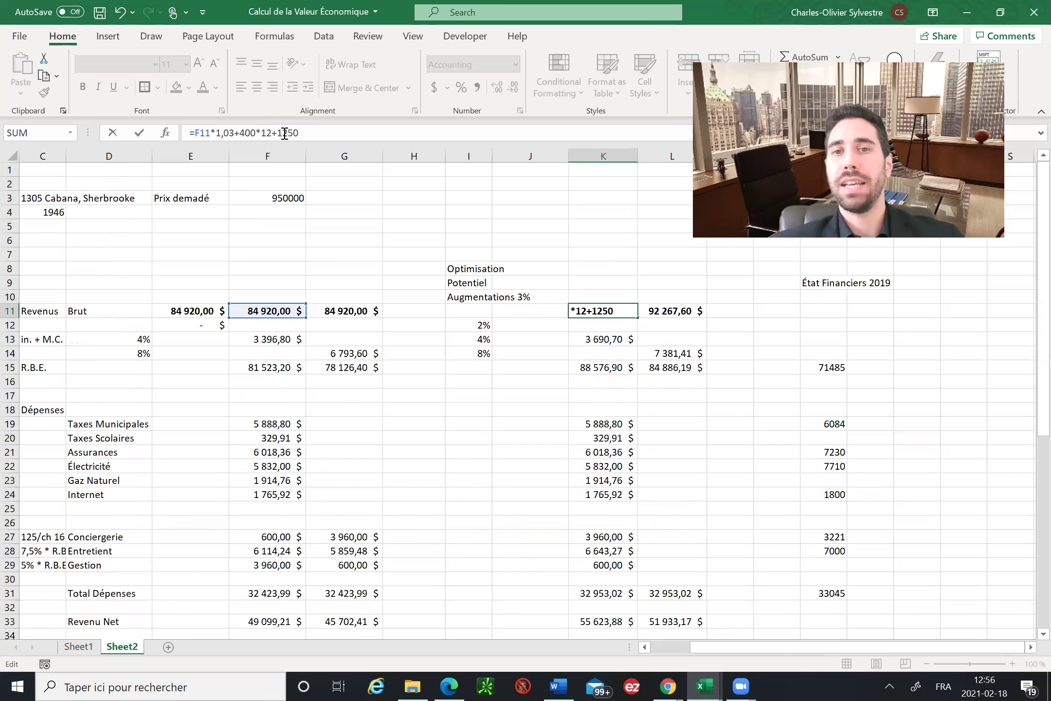
{"action": "key", "text": "BackSpace"}
{"action": "key", "text": "BackSpace"}
{"action": "key", "text": "BackSpace"}
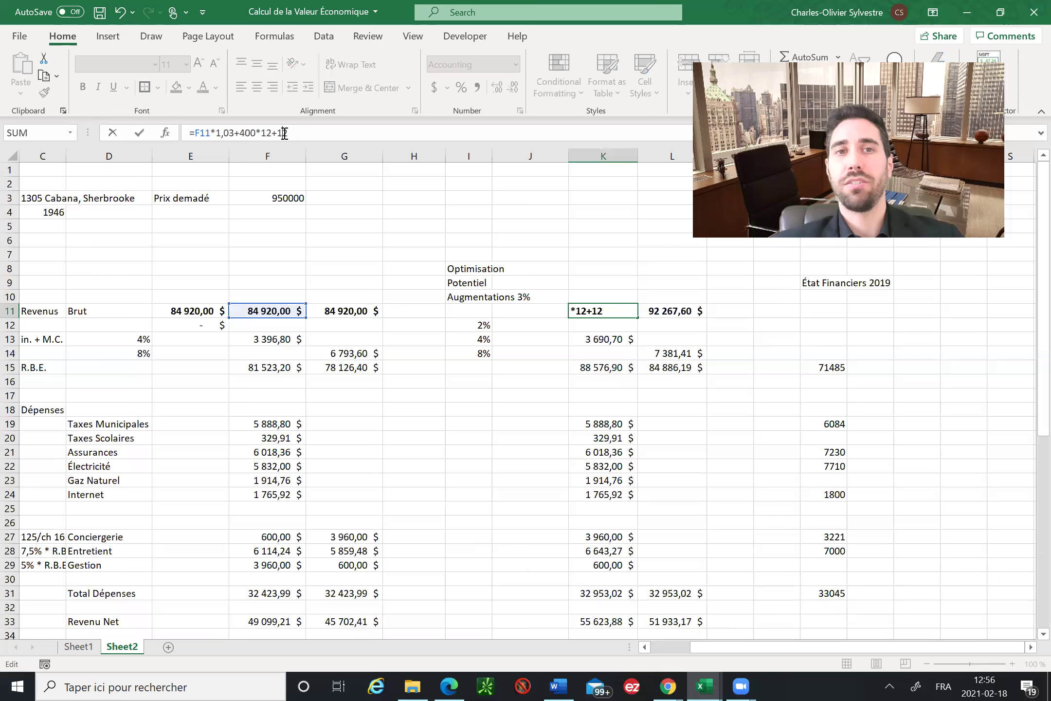
{"action": "type", "text": "300"}
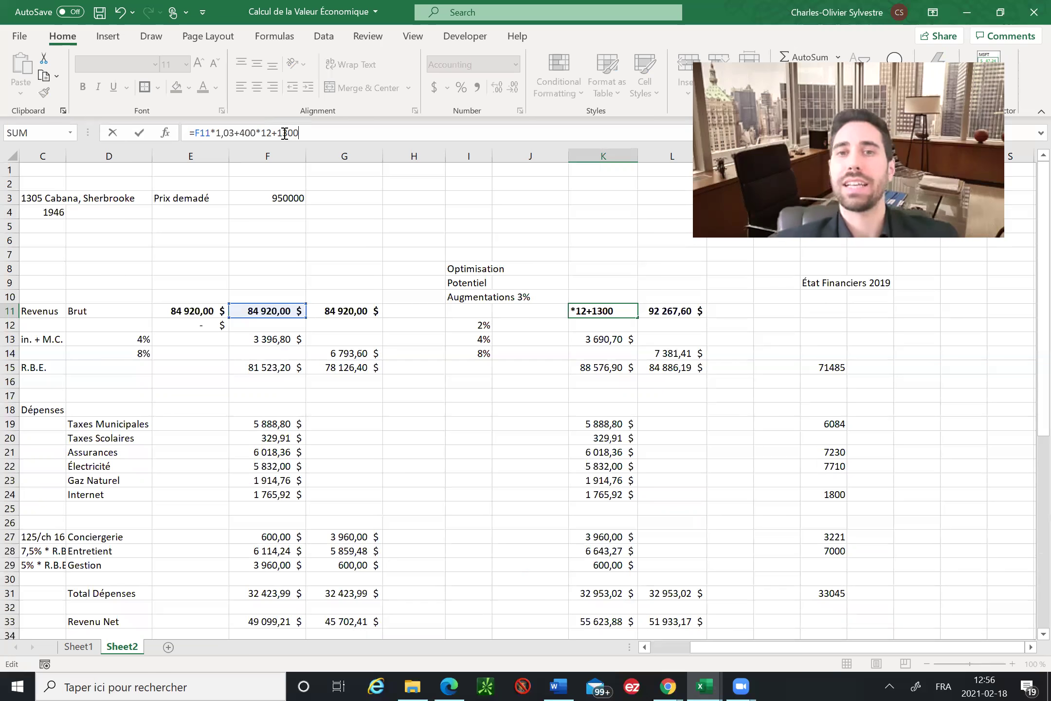
{"action": "key", "text": "Return"}
{"action": "key", "text": "Up"}
{"action": "key", "text": "Right"}
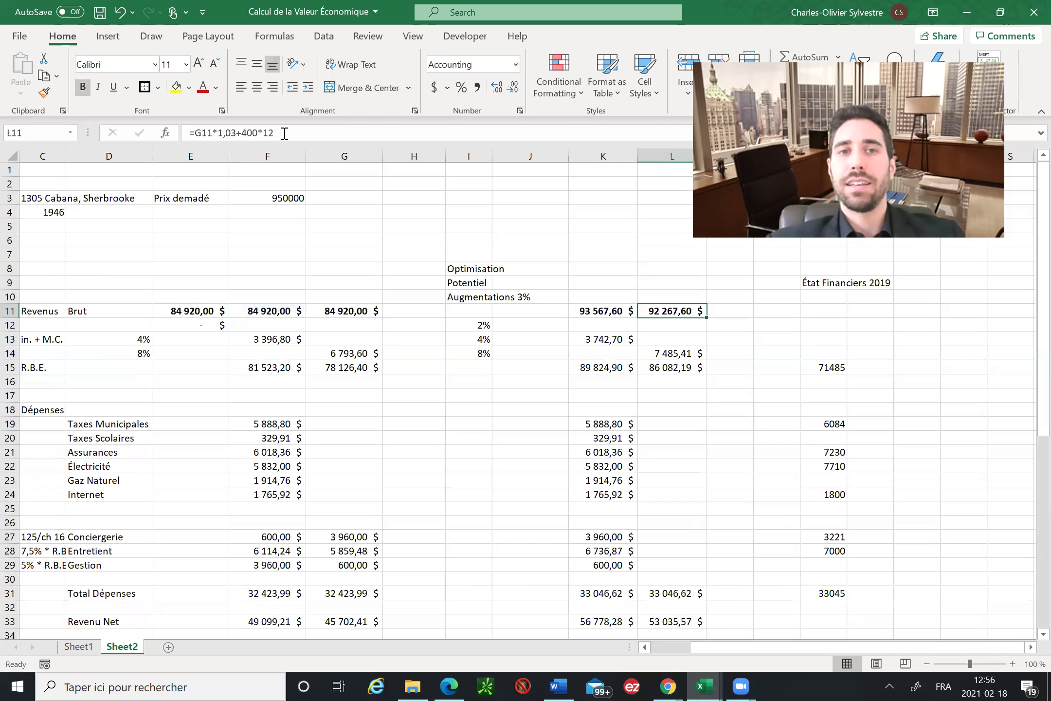
{"action": "key", "text": "Left"}
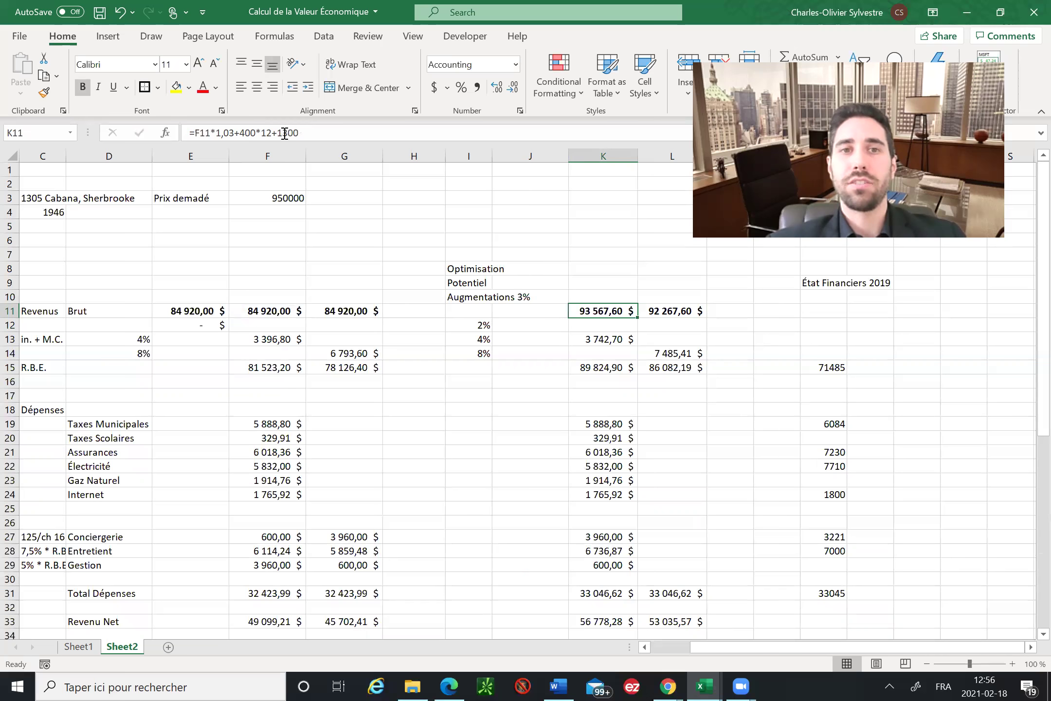
- Replace the added 1300 in K11 with 495*12
{"action": "left_click", "coordinate": [311, 133]}
{"action": "key", "text": "BackSpace"}
{"action": "key", "text": "BackSpace"}
{"action": "key", "text": "BackSpace"}
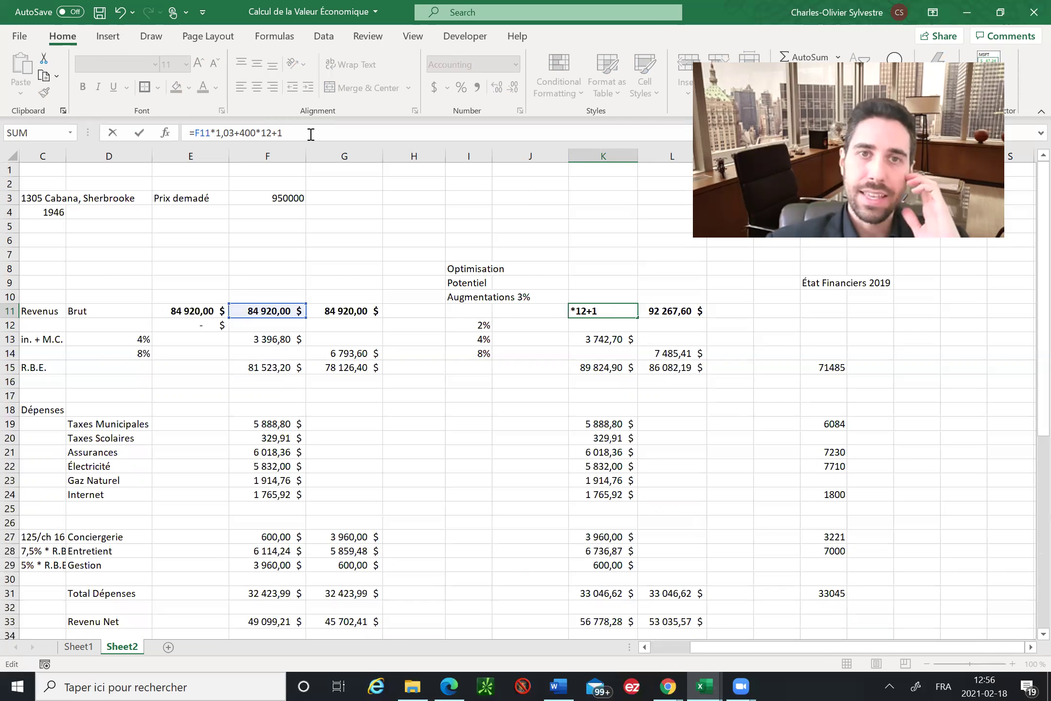
{"action": "key", "text": "BackSpace"}
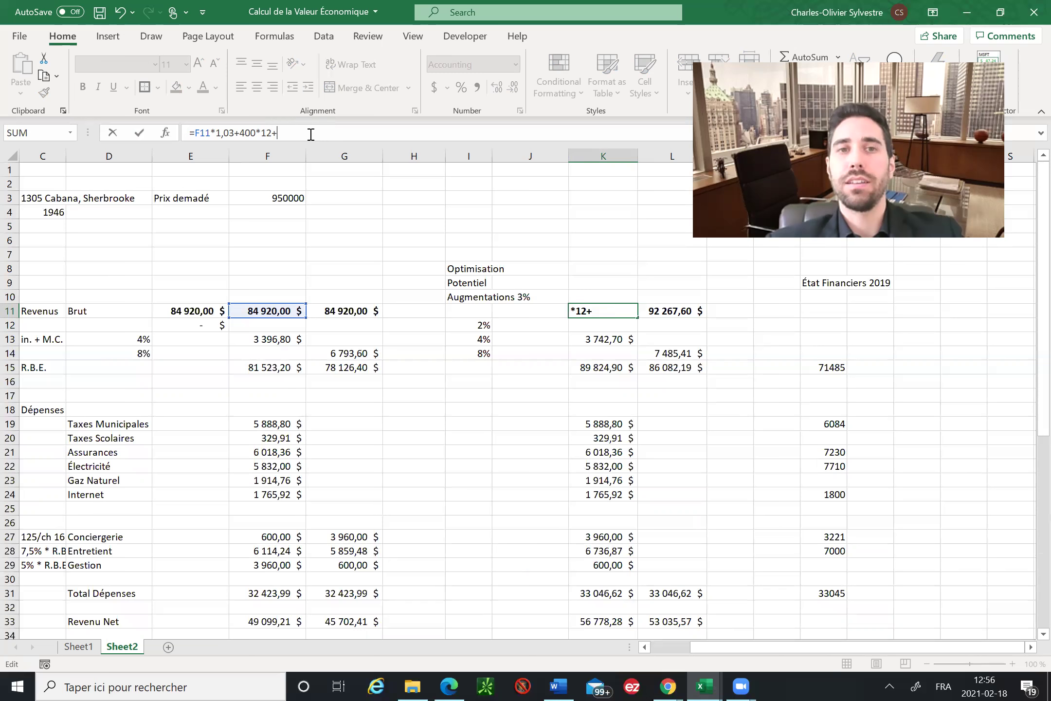
{"action": "type", "text": "495"}
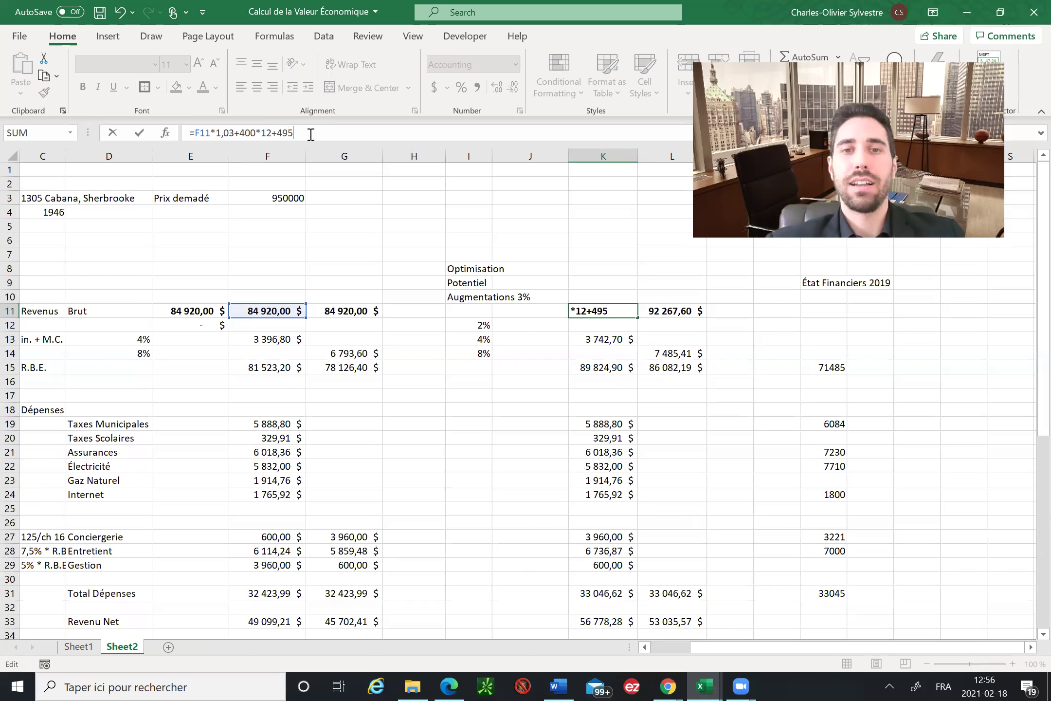
{"action": "type", "text": "*12"}
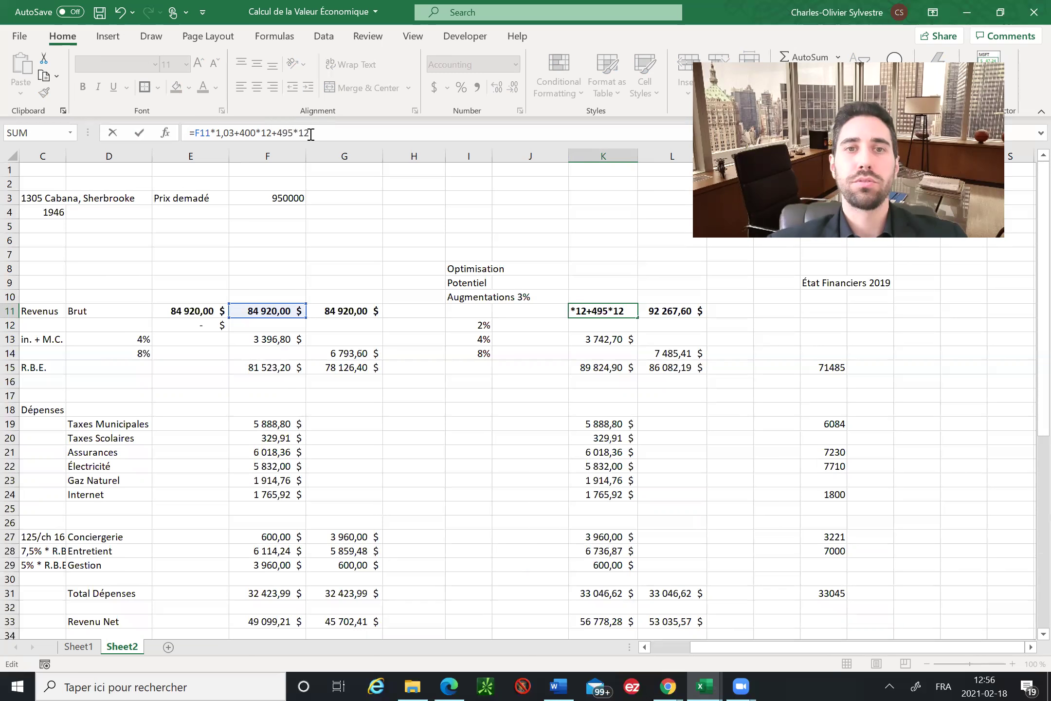
{"action": "key", "text": "Return"}
- Append +495*12 to L11 and review totals and the 27 510,29 $ cash flow
{"action": "key", "text": "Right"}
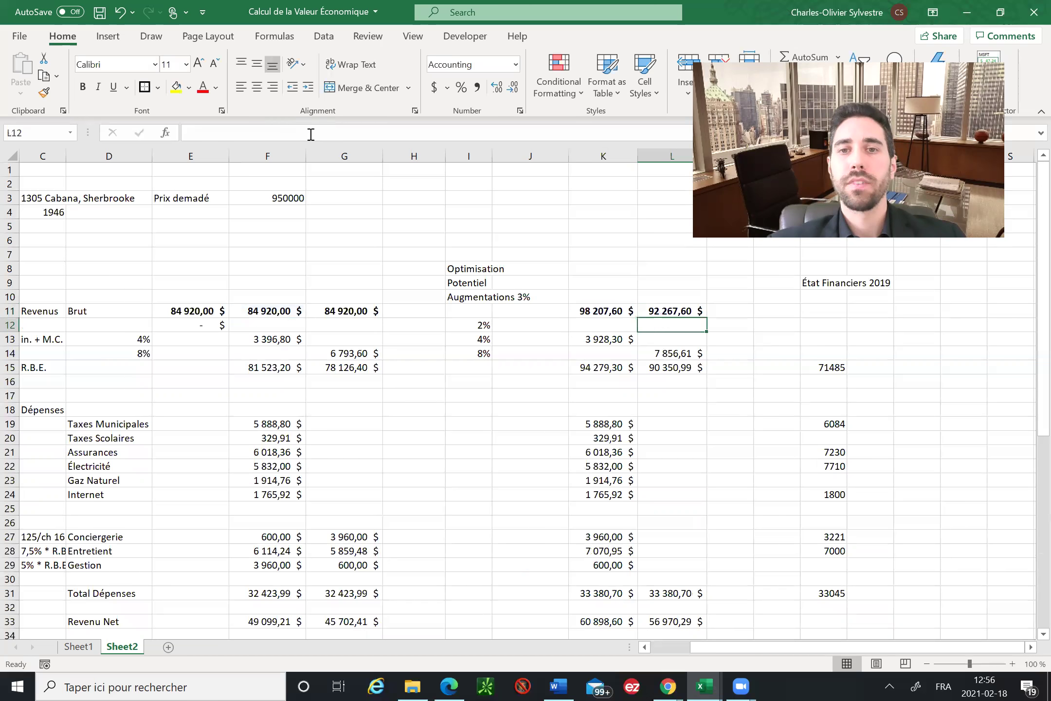
{"action": "key", "text": "Up"}
{"action": "left_click", "coordinate": [311, 134]}
{"action": "type", "text": "+495*12"}
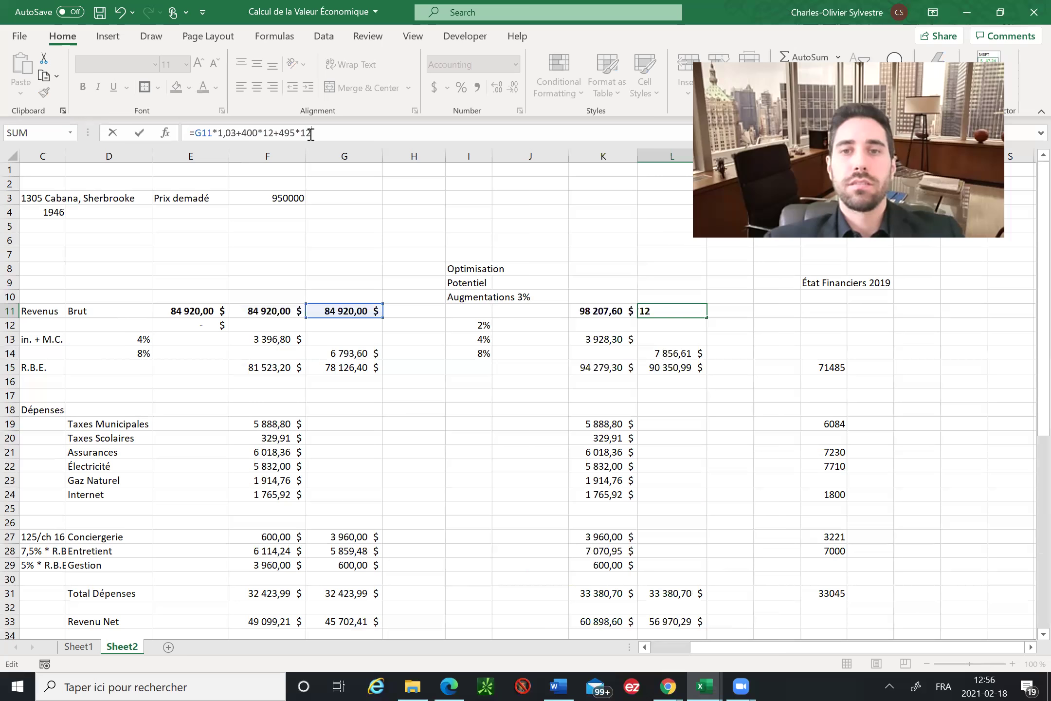
{"action": "key", "text": "Return"}
{"action": "key", "text": "Return"}
{"action": "key", "text": "Down"}
{"action": "key", "text": "Down"}
{"action": "key", "text": "Down"}
{"action": "key", "text": "Down"}
{"action": "key", "text": "Down"}
{"action": "key", "text": "Down"}
{"action": "key", "text": "Down"}
{"action": "key", "text": "Down"}
{"action": "key", "text": "Down"}
{"action": "key", "text": "Down"}
{"action": "key", "text": "Down"}
{"action": "key", "text": "Down"}
{"action": "key", "text": "Down"}
{"action": "key", "text": "Down"}
{"action": "key", "text": "Down"}
{"action": "key", "text": "Down"}
{"action": "key", "text": "Down"}
{"action": "key", "text": "Down"}
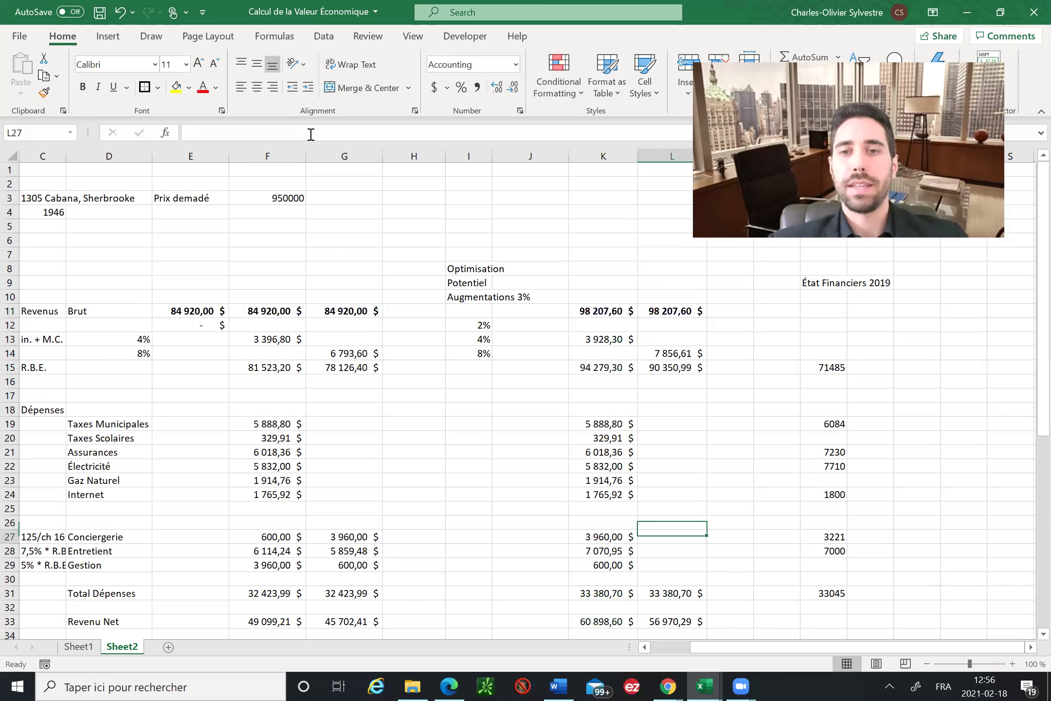
{"action": "key", "text": "Left"}
{"action": "key", "text": "Down"}
{"action": "key", "text": "Down"}
{"action": "key", "text": "Down"}
{"action": "key", "text": "Down"}
{"action": "key", "text": "Down"}
{"action": "key", "text": "Down"}
{"action": "key", "text": "Down"}
{"action": "key", "text": "Down"}
{"action": "key", "text": "Down"}
{"action": "key", "text": "Down"}
{"action": "key", "text": "Down"}
{"action": "key", "text": "Down"}
{"action": "key", "text": "Down"}
{"action": "key", "text": "Down"}
{"action": "key", "text": "Down"}
{"action": "key", "text": "Down"}
{"action": "key", "text": "Down"}
{"action": "key", "text": "Down"}
{"action": "key", "text": "Down"}
{"action": "key", "text": "Down"}
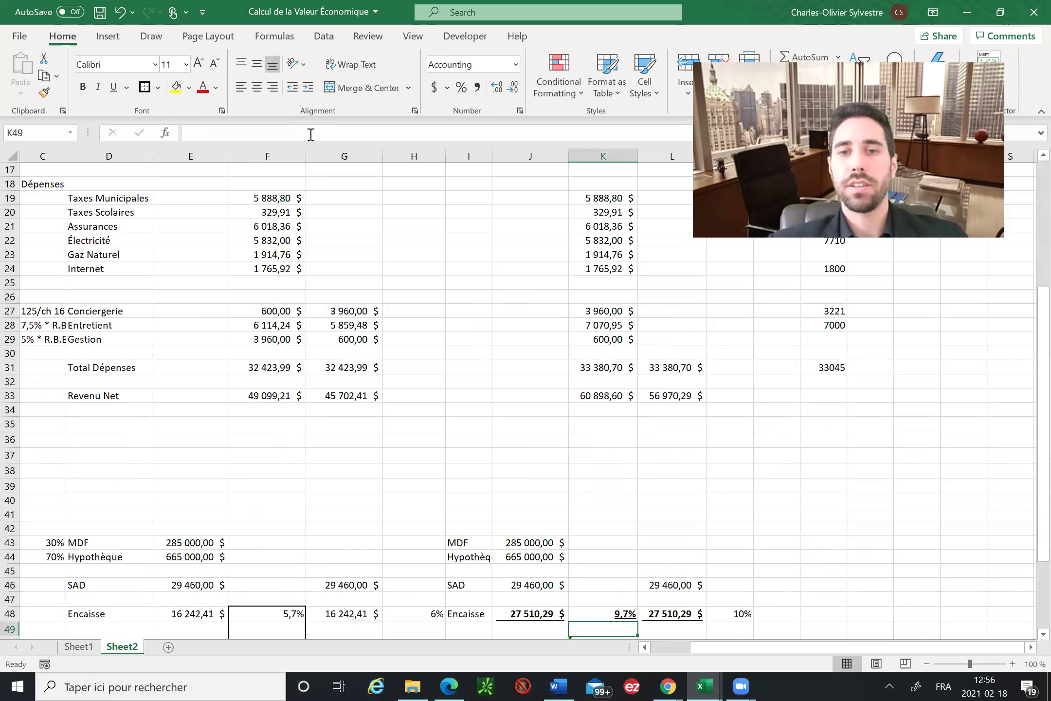
{"action": "key", "text": "Up"}
{"action": "key", "text": "Up"}
{"action": "key", "text": "Up"}
{"action": "key", "text": "Up"}
{"action": "key", "text": "Up"}
{"action": "key", "text": "Up"}
{"action": "key", "text": "Up"}
{"action": "key", "text": "Up"}
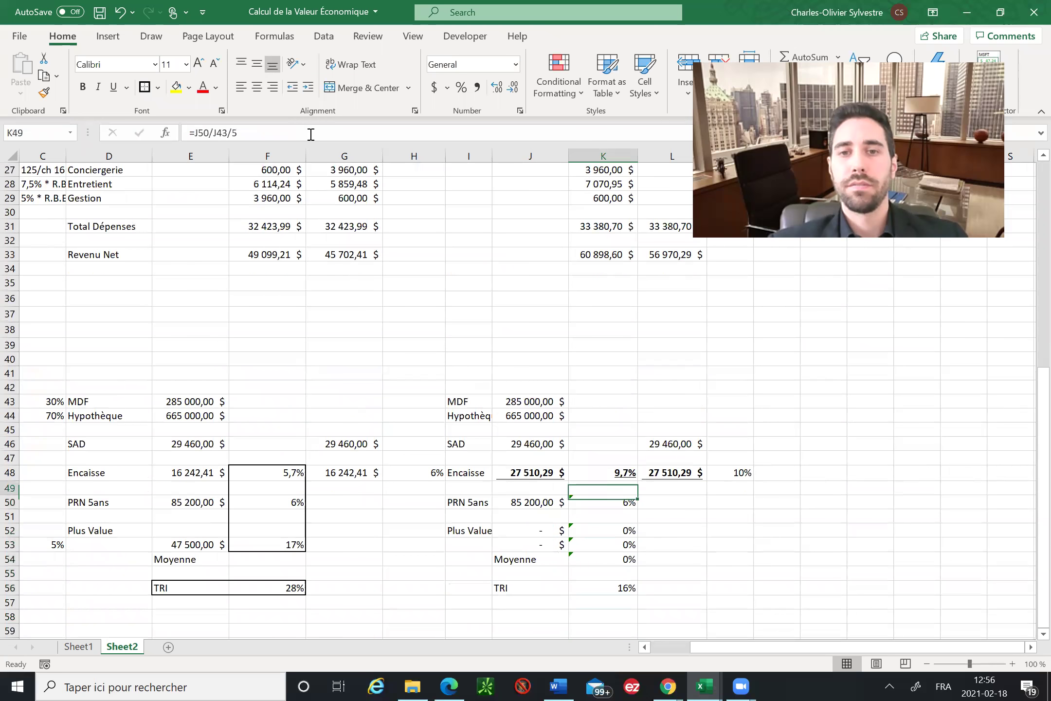
{"action": "key", "text": "Left"}
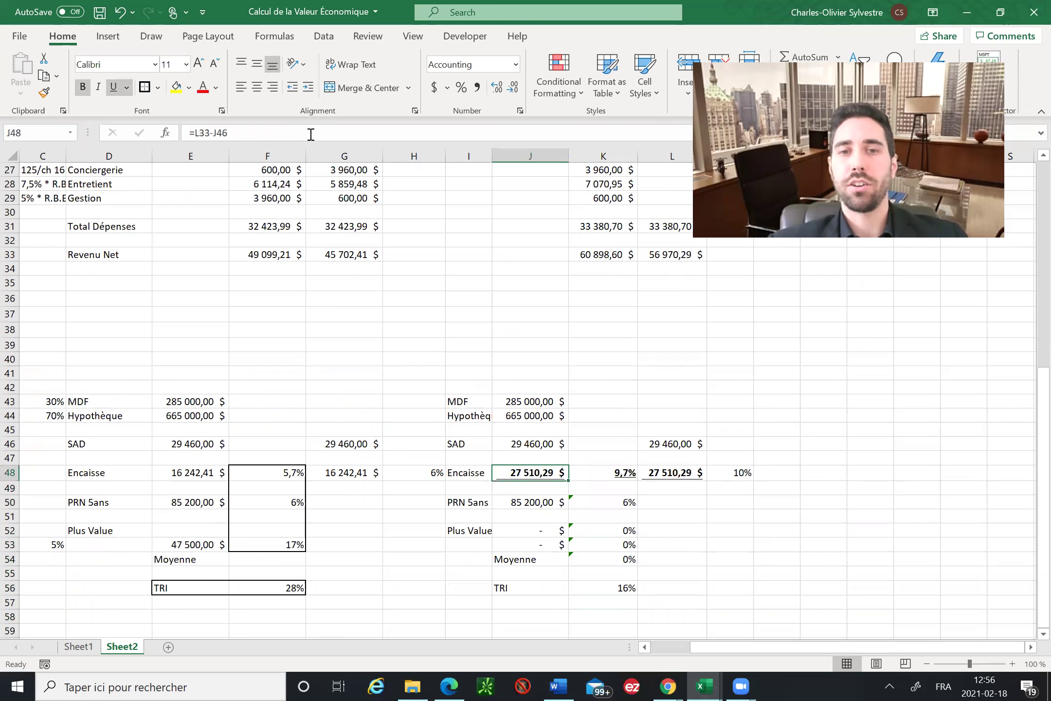
{"action": "key", "text": "Left"}
{"action": "key", "text": "Left"}
{"action": "key", "text": "Left"}
{"action": "key", "text": "Left"}
{"action": "key", "text": "Left"}
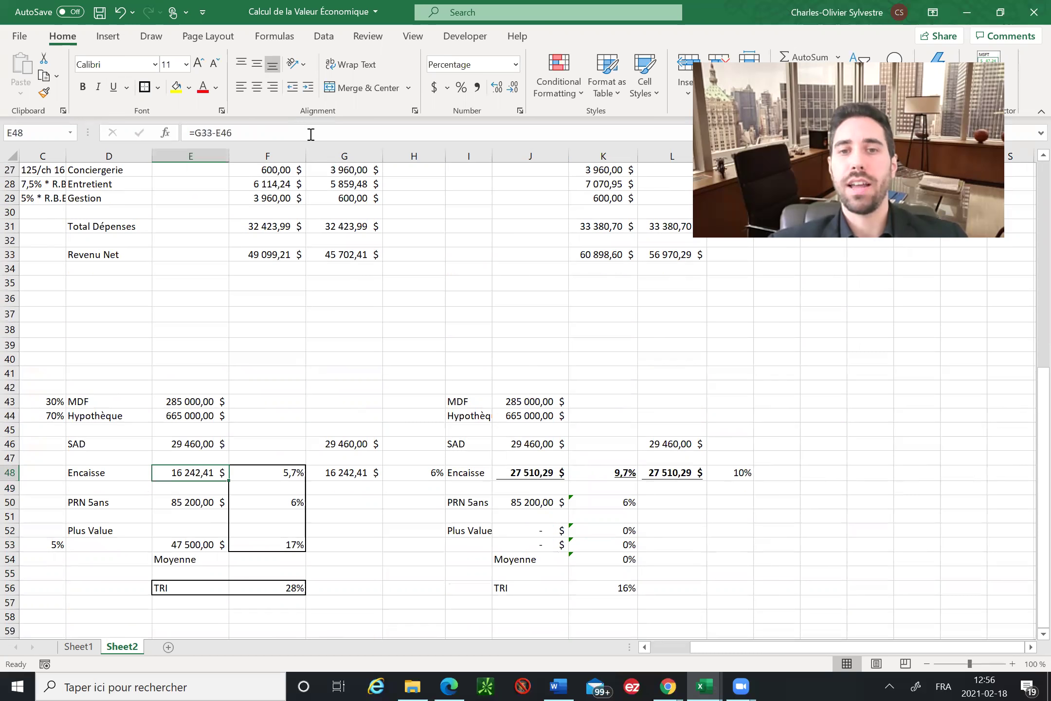
{"action": "key", "text": "Right"}
{"action": "key", "text": "Right"}
{"action": "key", "text": "Right"}
{"action": "key", "text": "Right"}
{"action": "key", "text": "Right"}
{"action": "key", "text": "Left"}
{"action": "key", "text": "Left"}
{"action": "key", "text": "Left"}
{"action": "key", "text": "Left"}
{"action": "key", "text": "Left"}
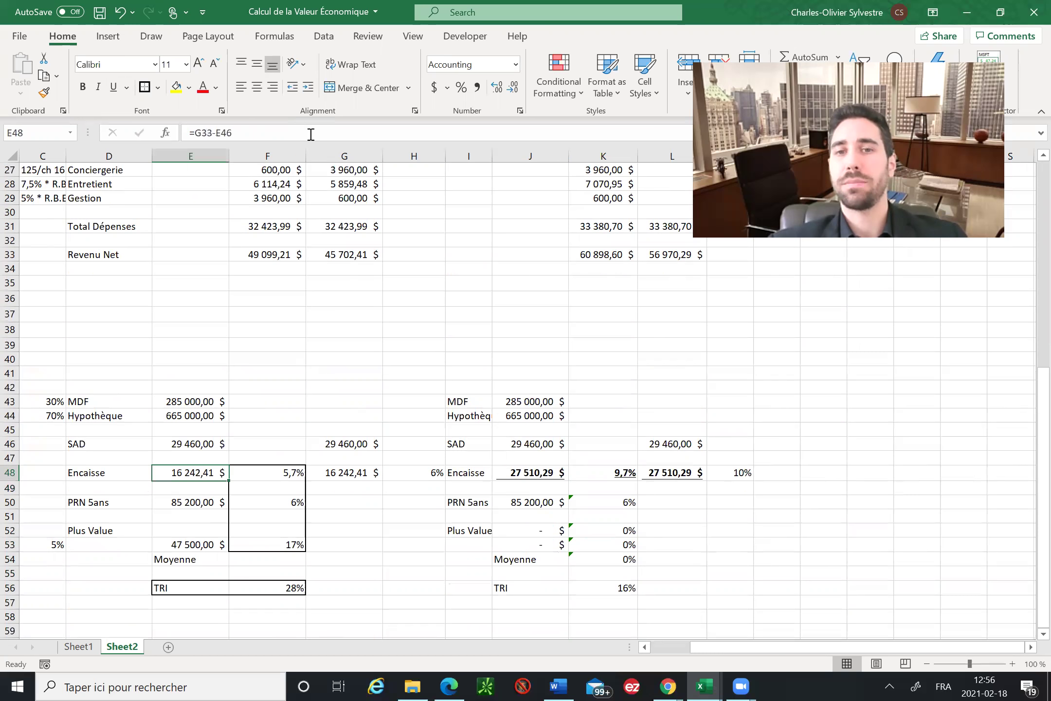
{"action": "key", "text": "Right"}
{"action": "key", "text": "Right"}
{"action": "key", "text": "Right"}
{"action": "key", "text": "Right"}
{"action": "key", "text": "Right"}
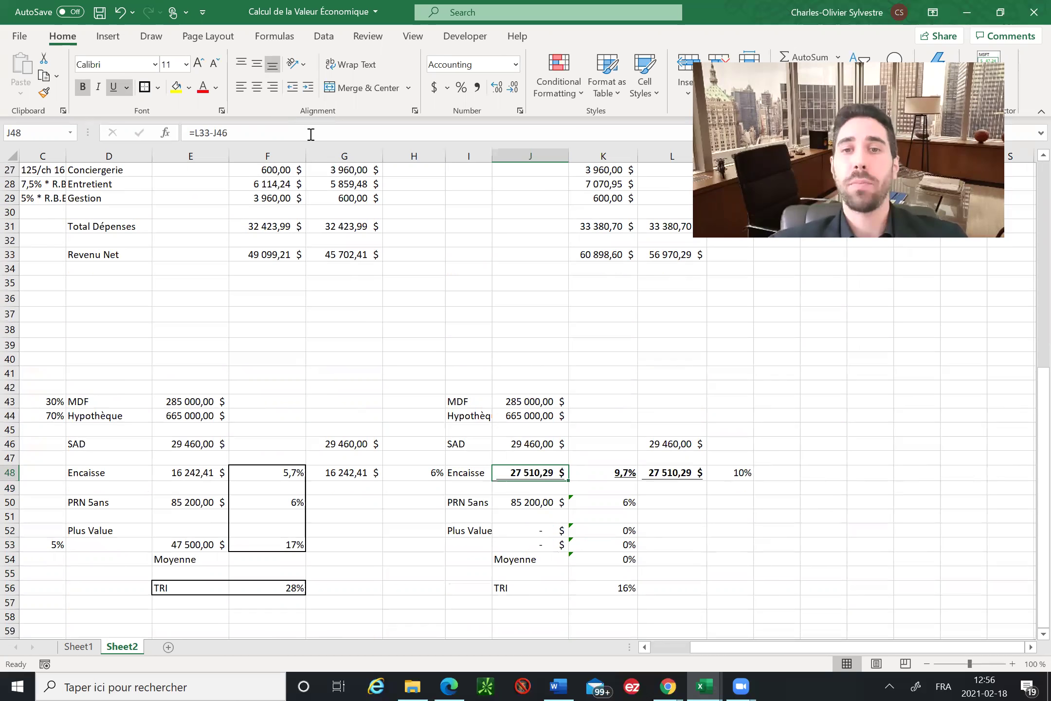
{"action": "key", "text": "Right"}
{"action": "key", "text": "Left"}
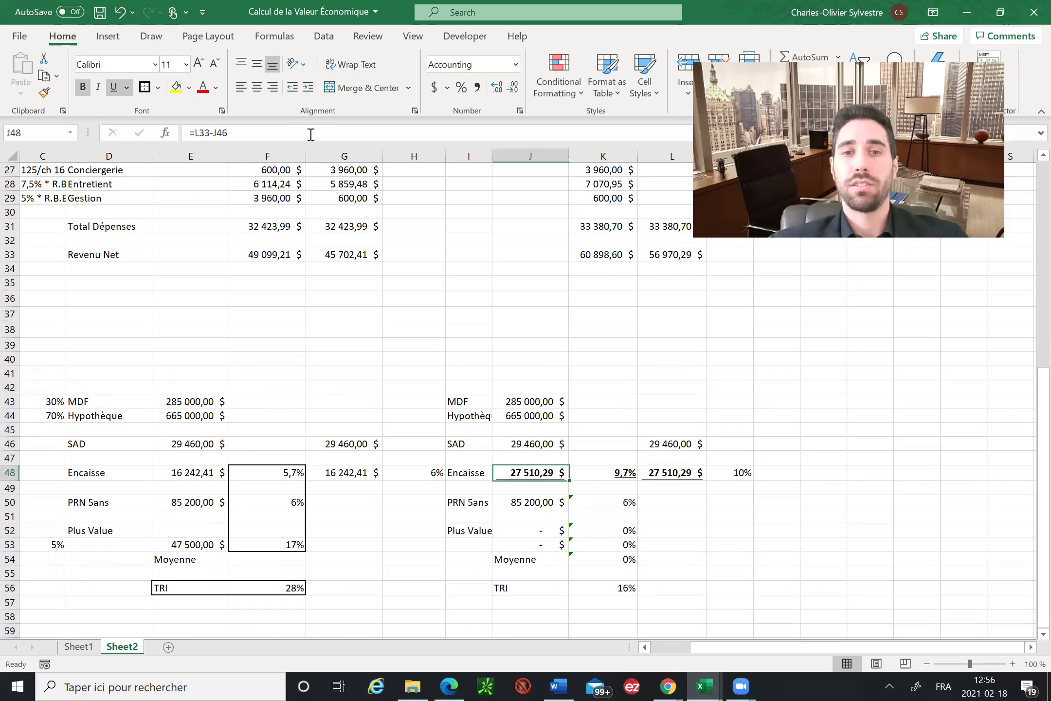
{"action": "key", "text": "Left"}
{"action": "key", "text": "Left"}
{"action": "key", "text": "Left"}
{"action": "key", "text": "Right"}
{"action": "key", "text": "Right"}
{"action": "key", "text": "Right"}
{"action": "key", "text": "Right"}
{"action": "key", "text": "Right"}
{"action": "key", "text": "Right"}
{"action": "key", "text": "Right"}
{"action": "key", "text": "Right"}
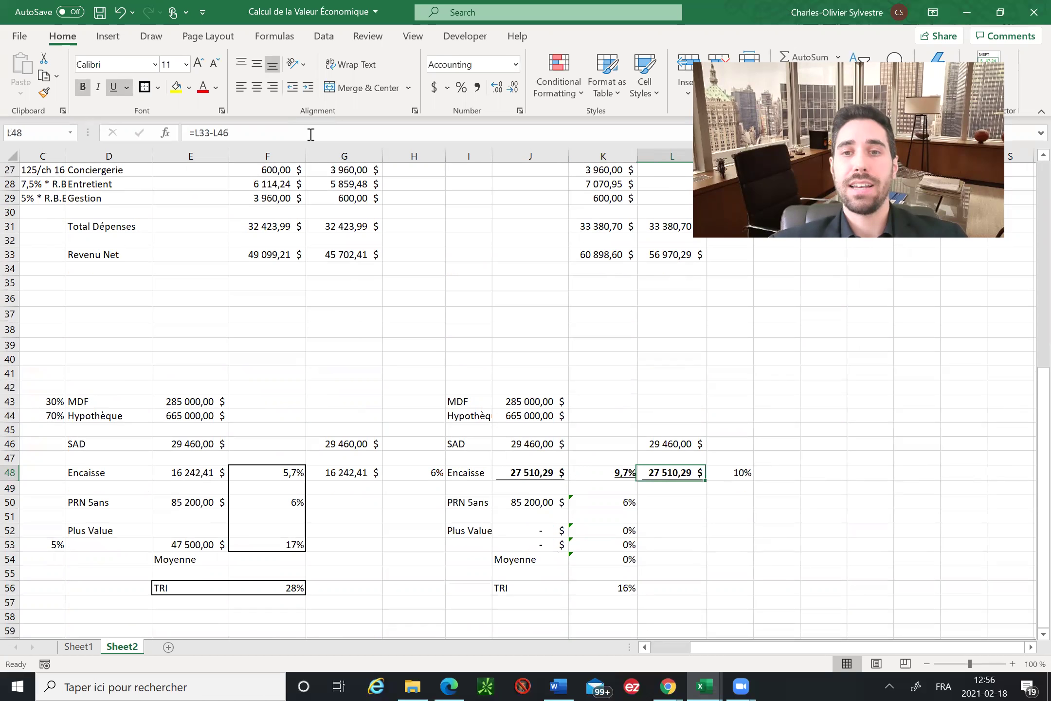
- Enter =J48/12 in O48 for a 2 292,52 $ monthly cash flow
{"action": "type", "text": "="}
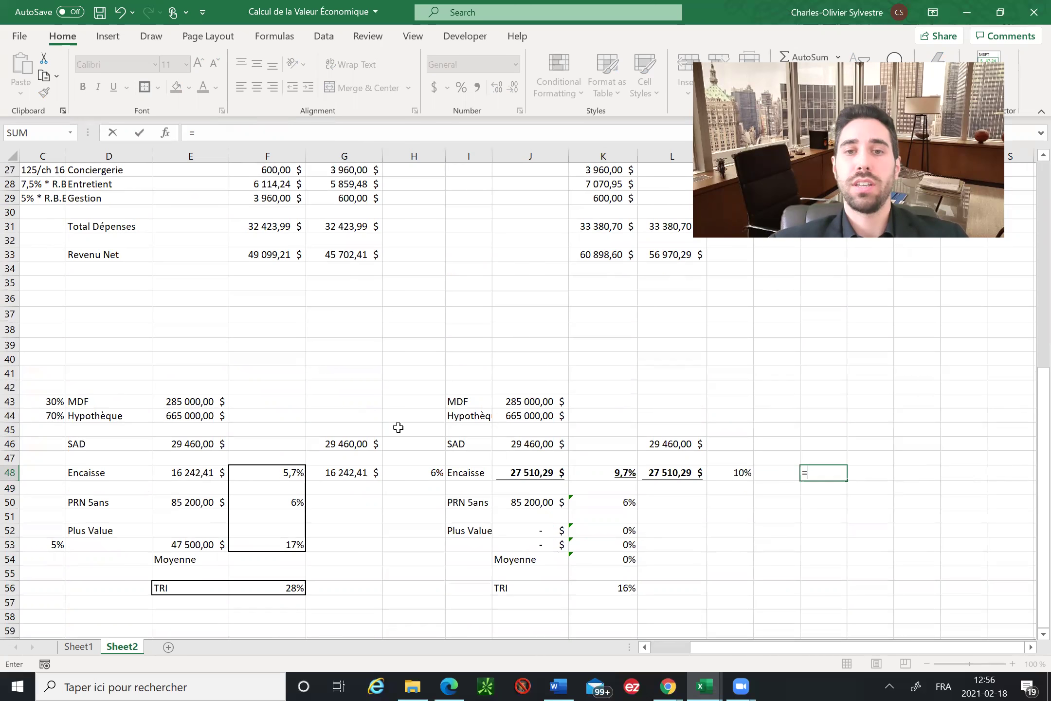
{"action": "left_click", "coordinate": [519, 474]}
{"action": "type", "text": "/12"}
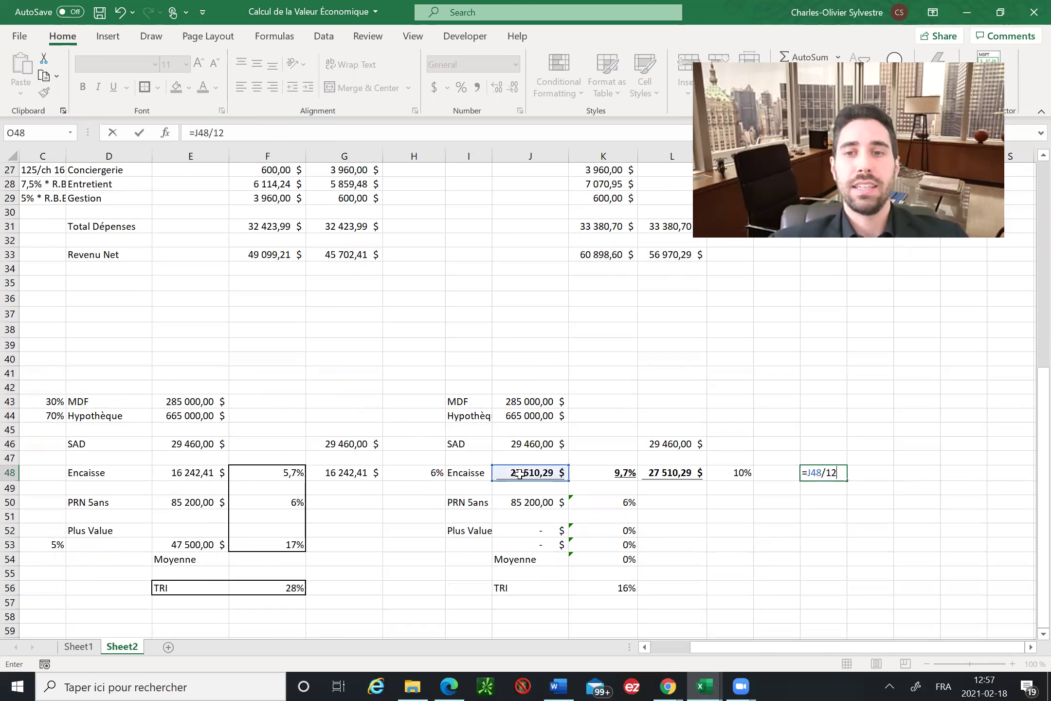
{"action": "key", "text": "ctrl+Return"}
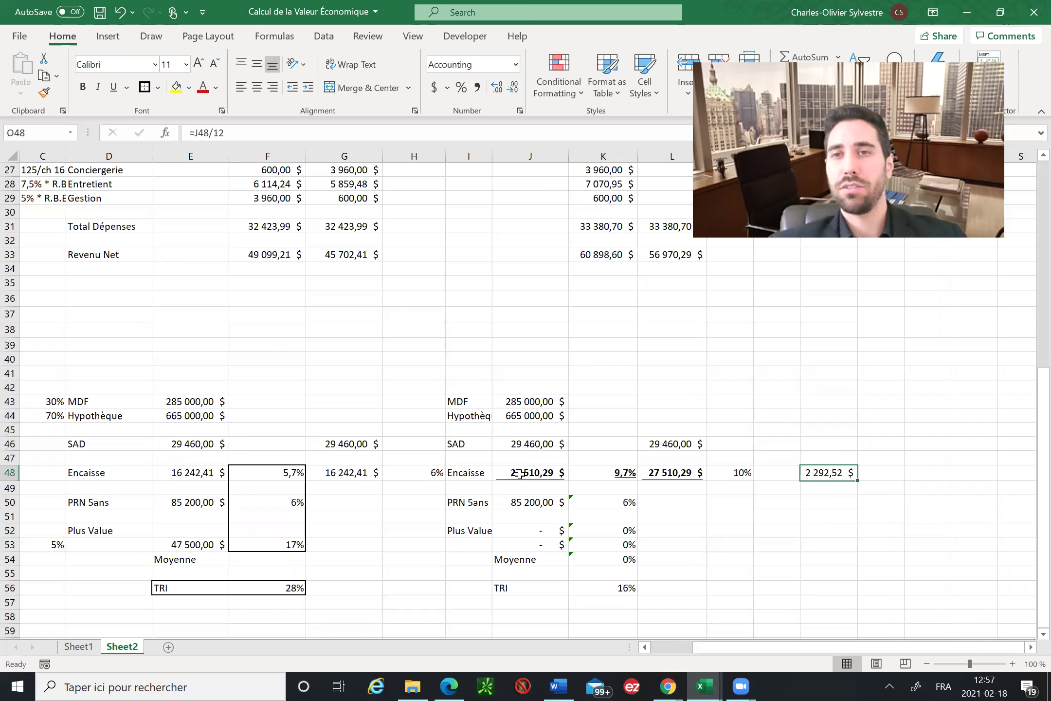
{"action": "key", "text": "Left"}
{"action": "key", "text": "Right"}
{"action": "key", "text": "Left"}
{"action": "key", "text": "Right"}
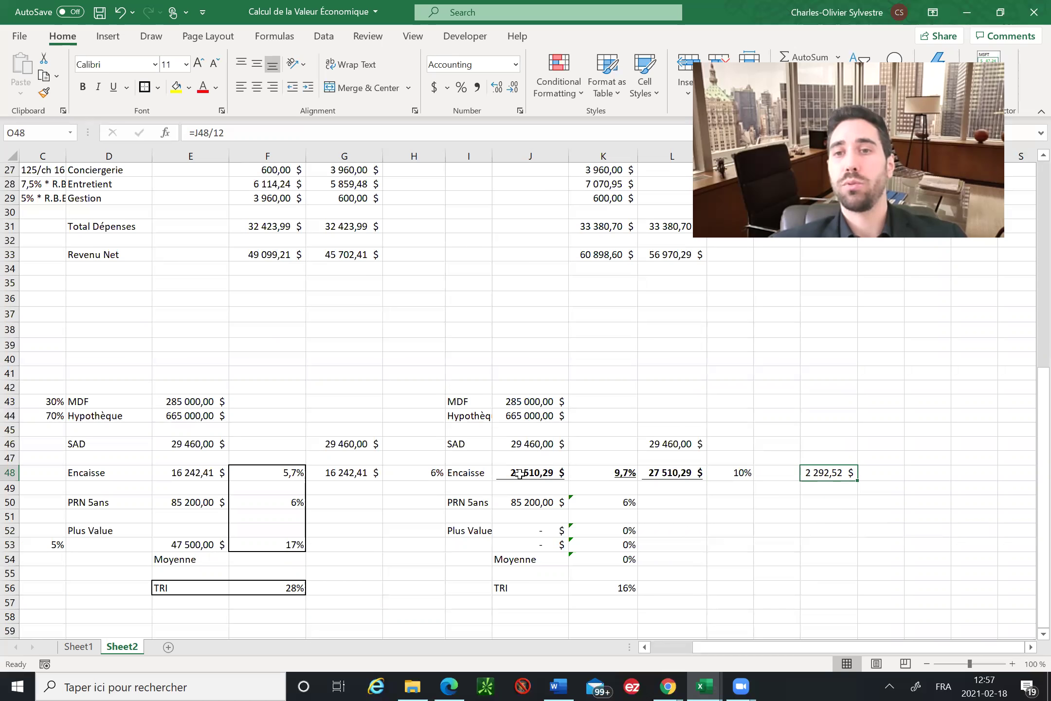
- Start and then cancel an extra formula in P48 referencing O48
{"action": "key", "text": "Left"}
{"action": "key", "text": "Right"}
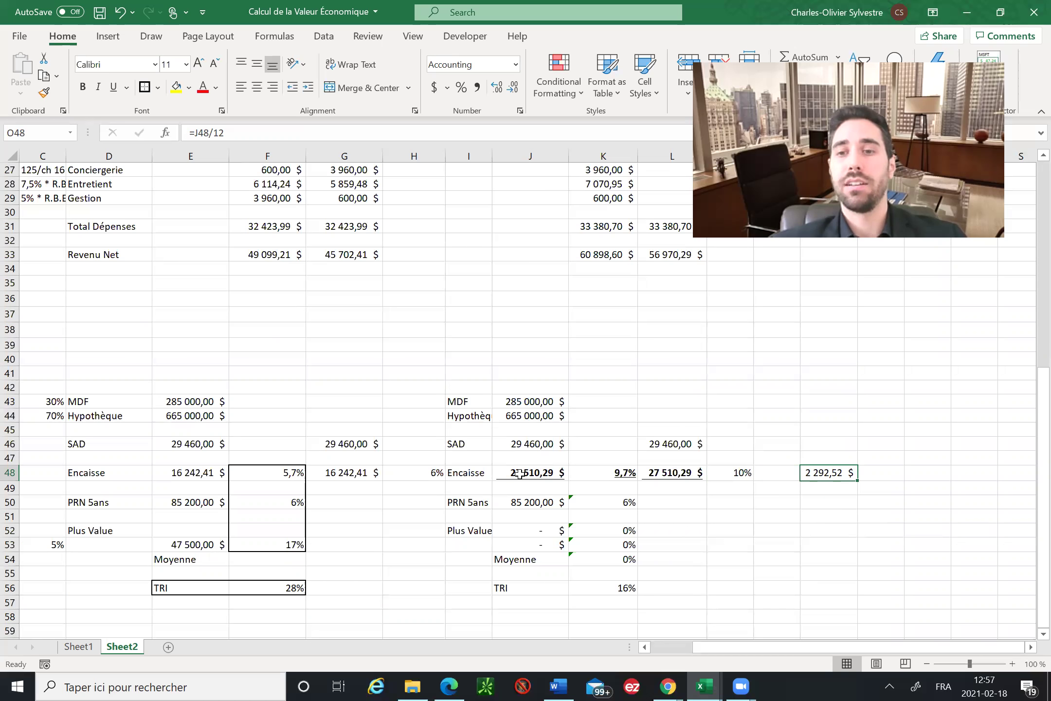
{"action": "key", "text": "Right"}
{"action": "type", "text": "="}
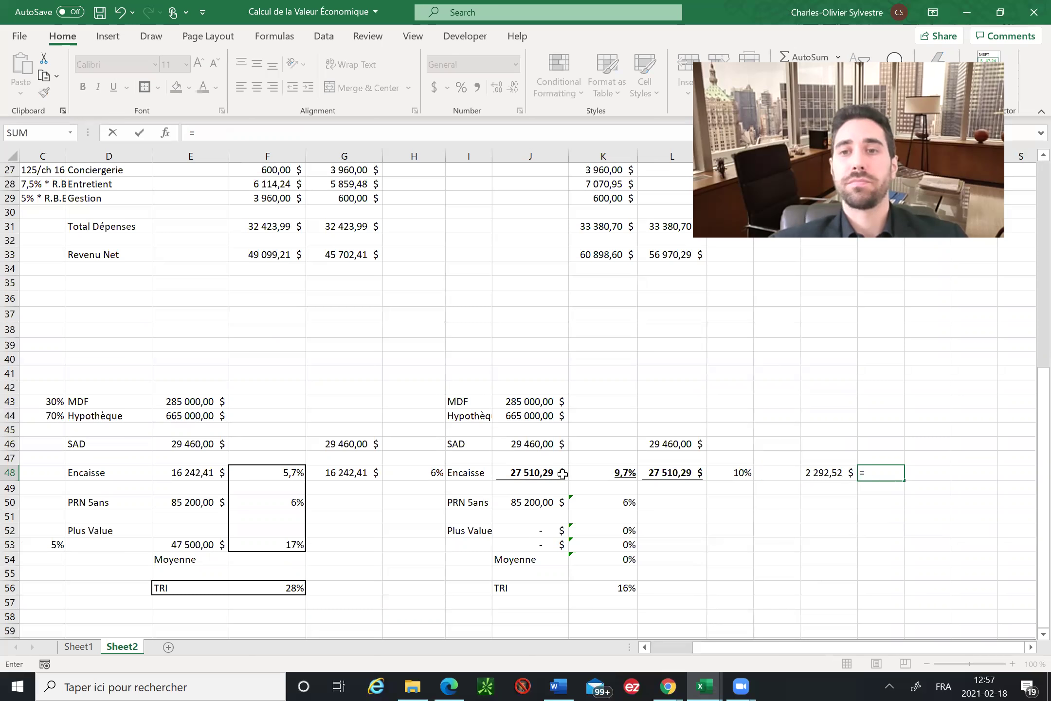
{"action": "key", "text": "BackSpace"}
{"action": "key", "text": "Return"}
{"action": "key", "text": "Up"}
{"action": "type", "text": "="}
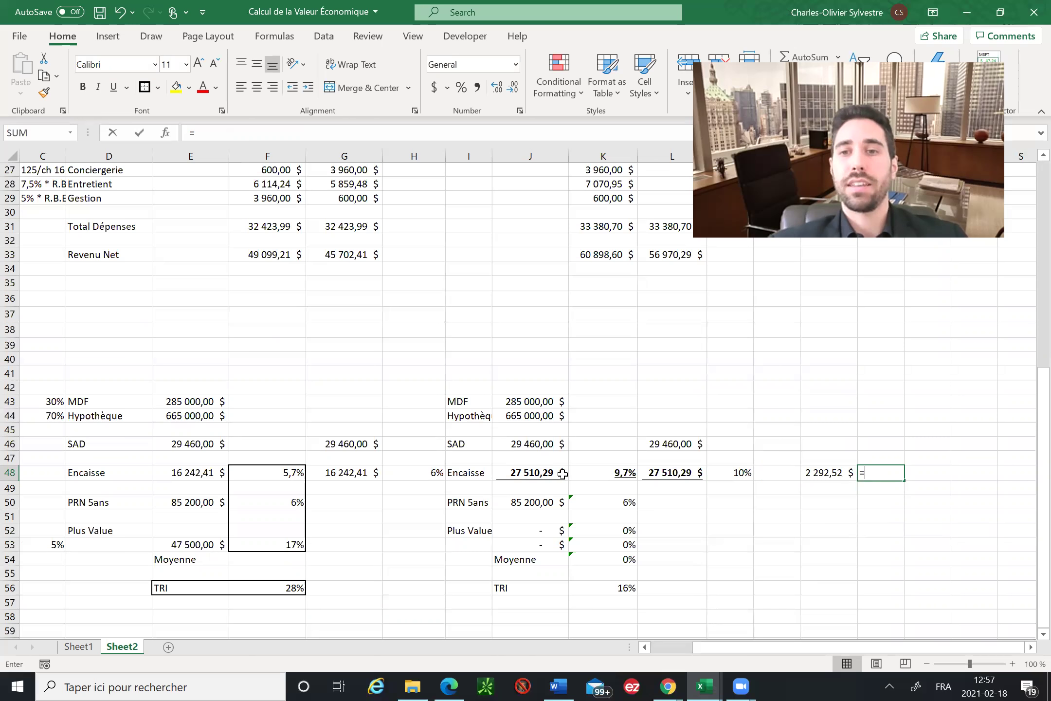
{"action": "left_click", "coordinate": [822, 476]}
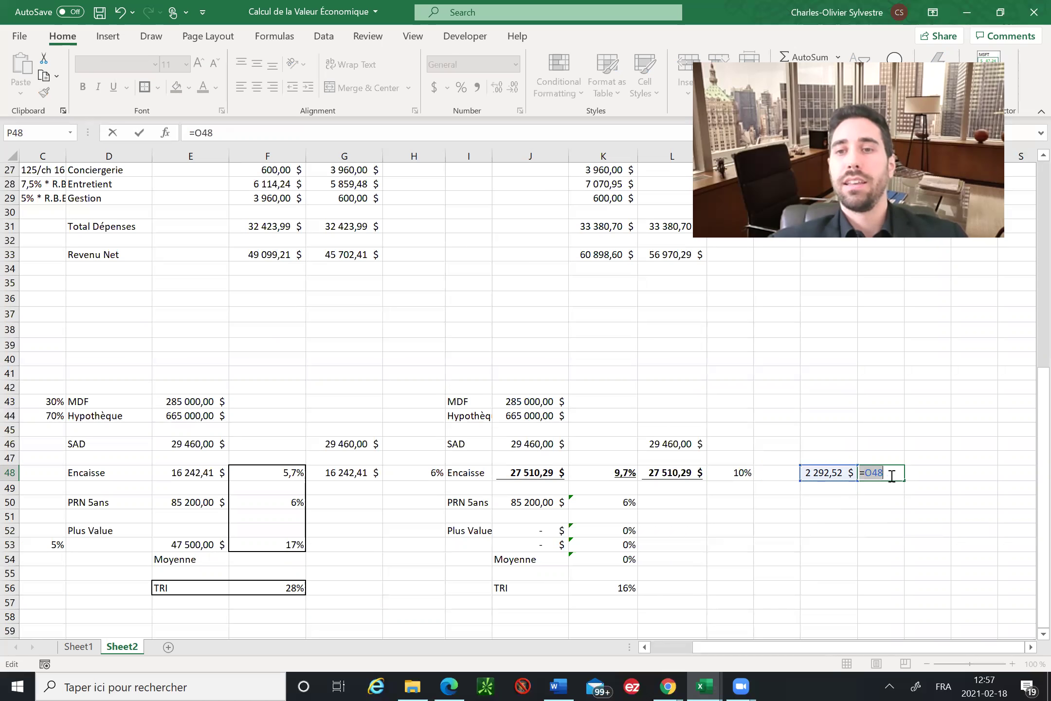
{"action": "key", "text": "Escape"}
{"action": "key", "text": "Left"}
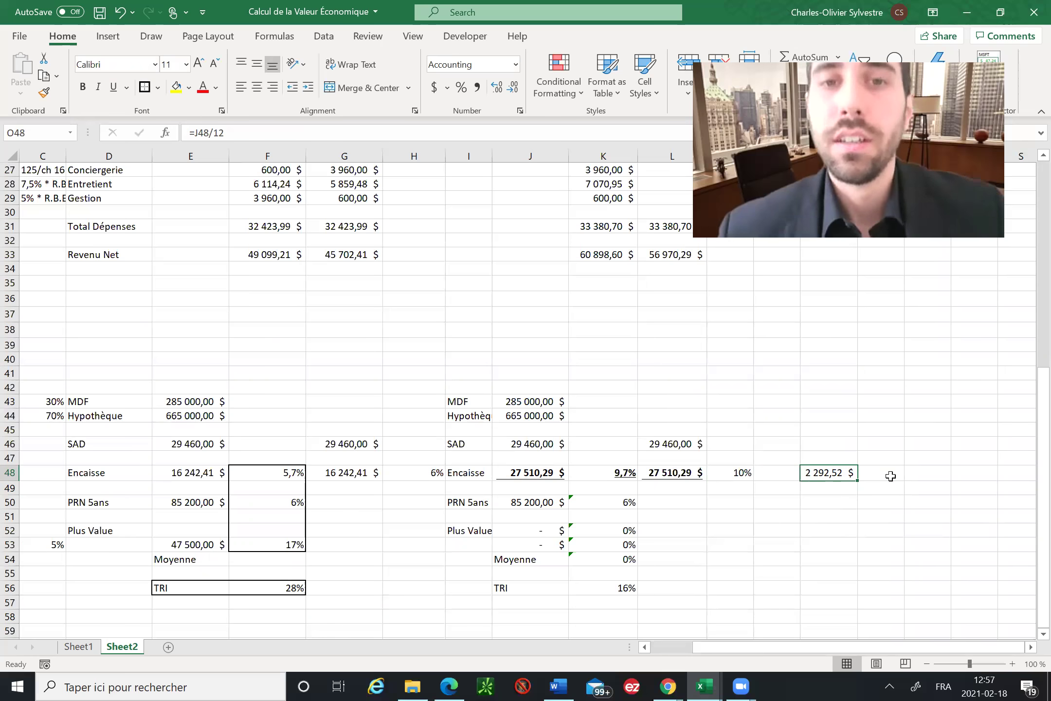
- Review the cash flow figures along row 48, ending at the monthly value in B48
{"action": "key", "text": "Home"}
{"action": "key", "text": "Right"}
{"action": "key", "text": "Right"}
{"action": "key", "text": "Right"}
{"action": "key", "text": "Right"}
{"action": "key", "text": "Right"}
{"action": "key", "text": "Right"}
{"action": "key", "text": "Right"}
{"action": "key", "text": "Right"}
{"action": "key", "text": "Right"}
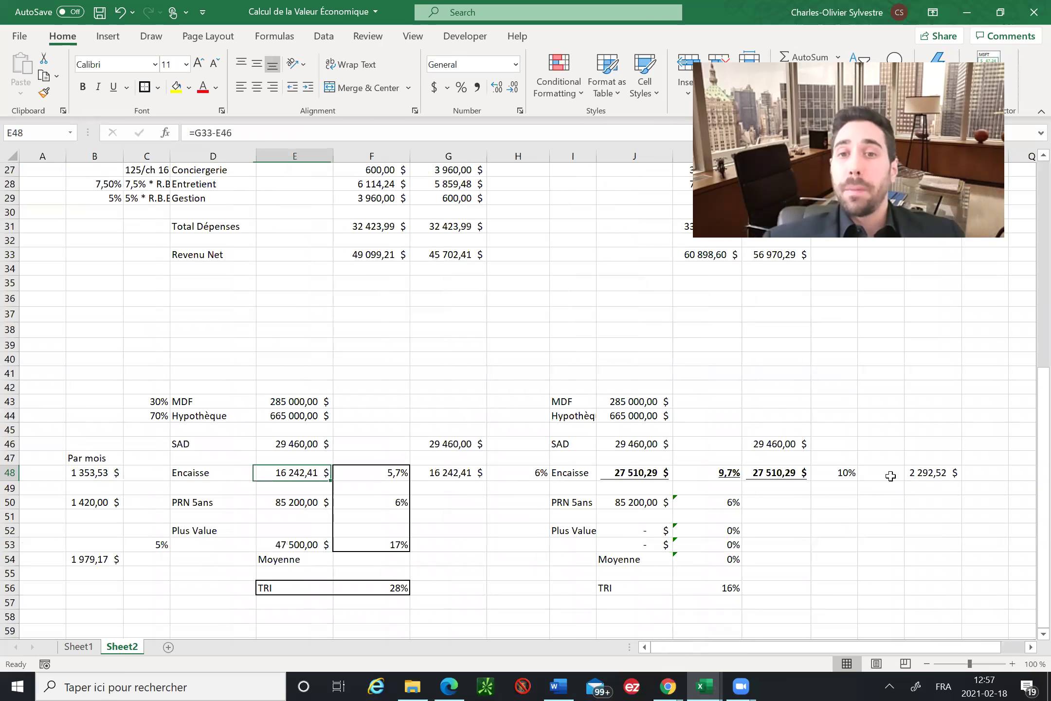
{"action": "key", "text": "Left"}
{"action": "key", "text": "Left"}
{"action": "key", "text": "Right"}
{"action": "key", "text": "Left"}
{"action": "key", "text": "Right"}
{"action": "key", "text": "Left"}
{"action": "key", "text": "Left"}
{"action": "key", "text": "Left"}
{"action": "key", "text": "Left"}
{"action": "key", "text": "Left"}
{"action": "key", "text": "Left"}
{"action": "key", "text": "Left"}
{"action": "key", "text": "Left"}
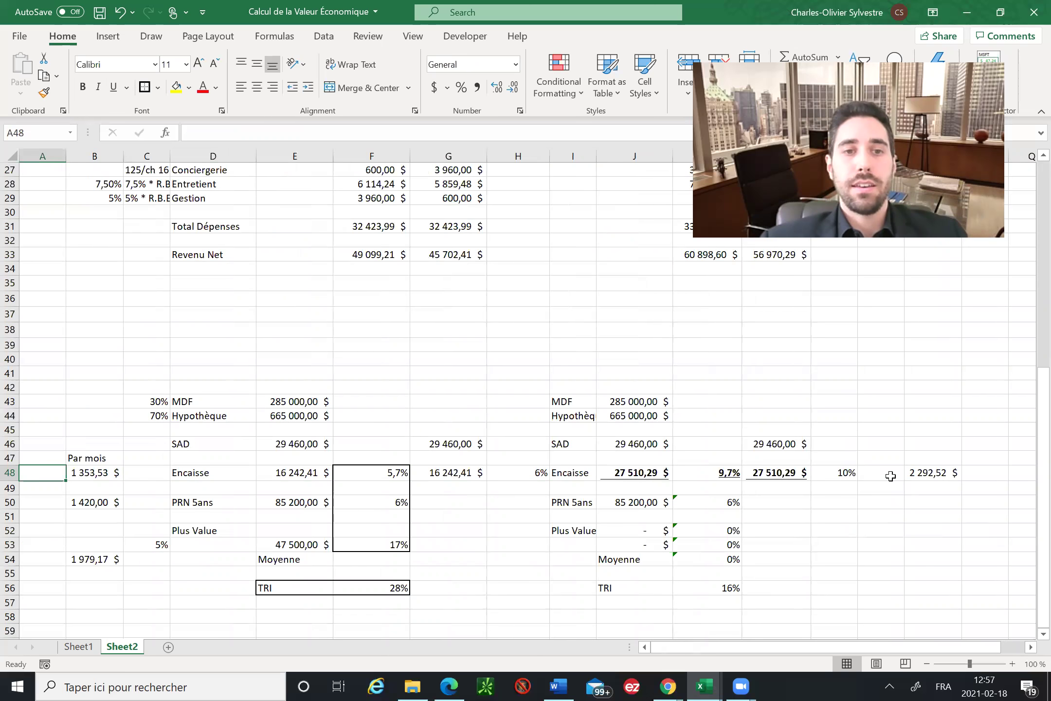
{"action": "key", "text": "Right"}
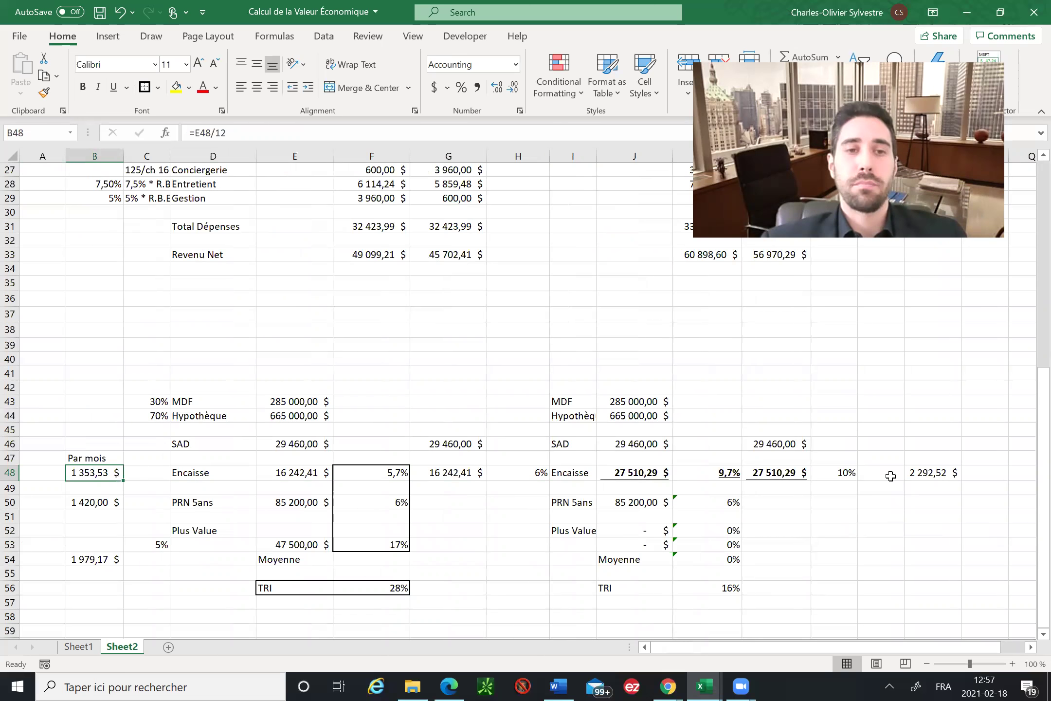